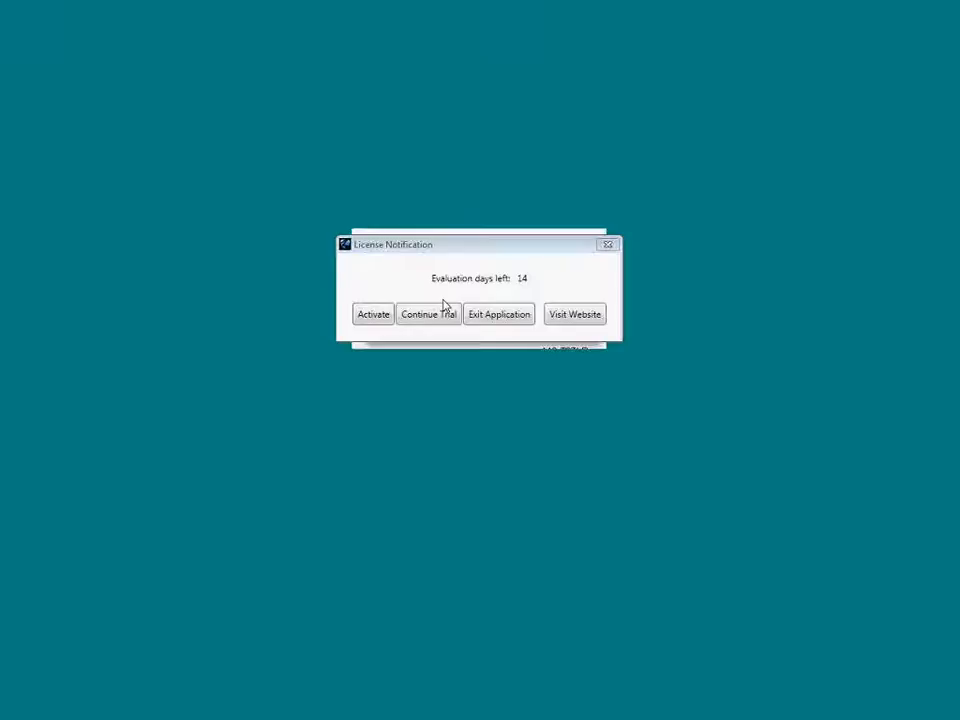
Continue the EyeSoft trial and log on with the prefilled credentials.
left_click(429, 320)
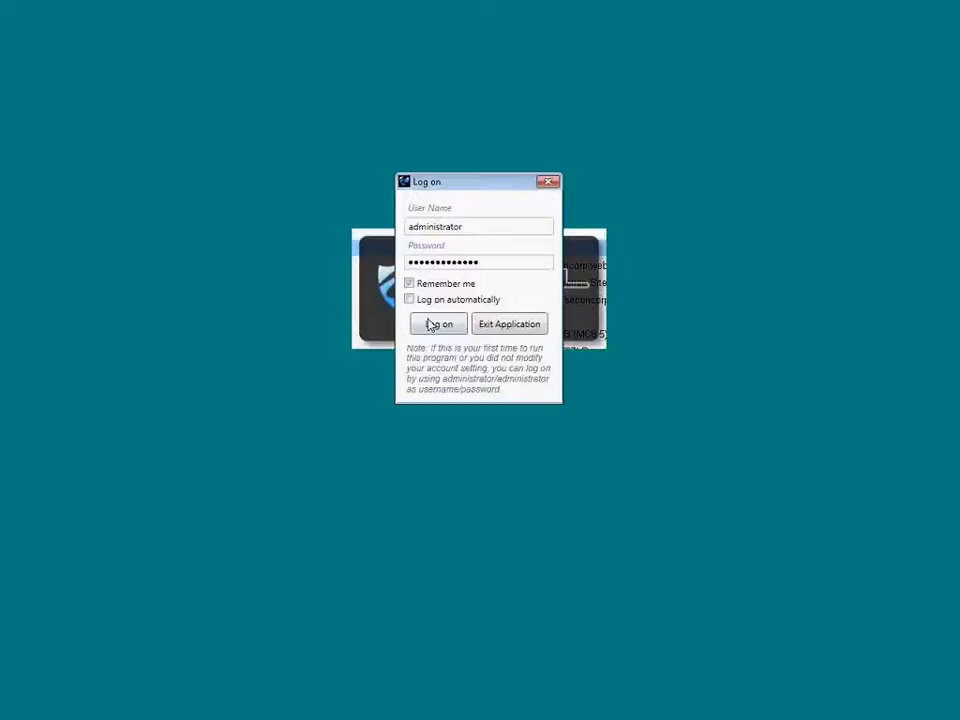
left_click(437, 324)
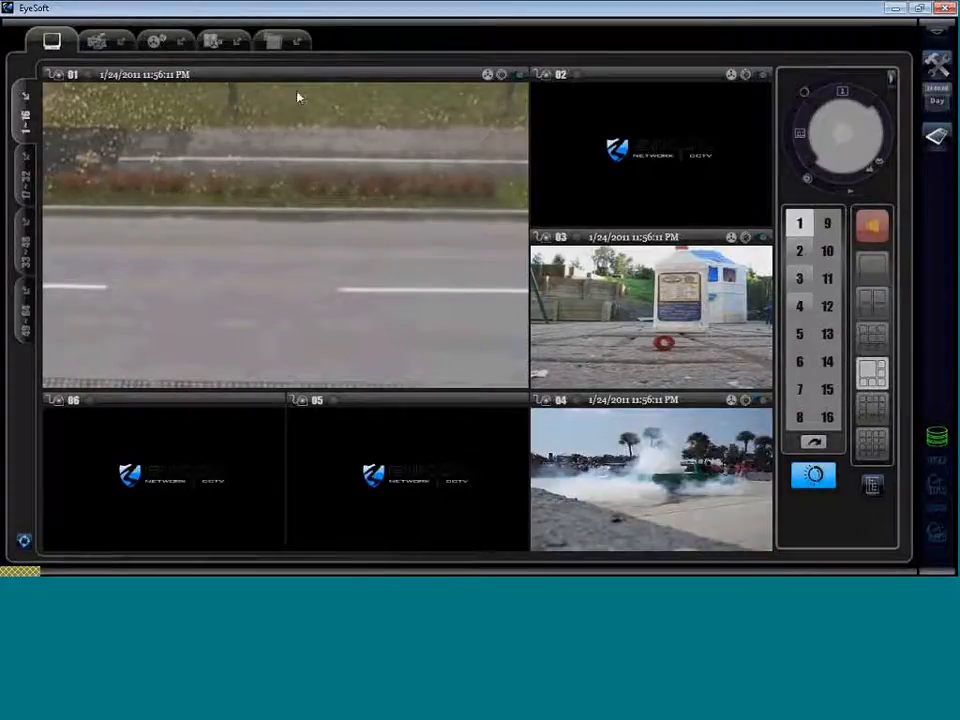
Switch the live camera view from six channels to the 3x3 nine-channel grid.
left_click(872, 338)
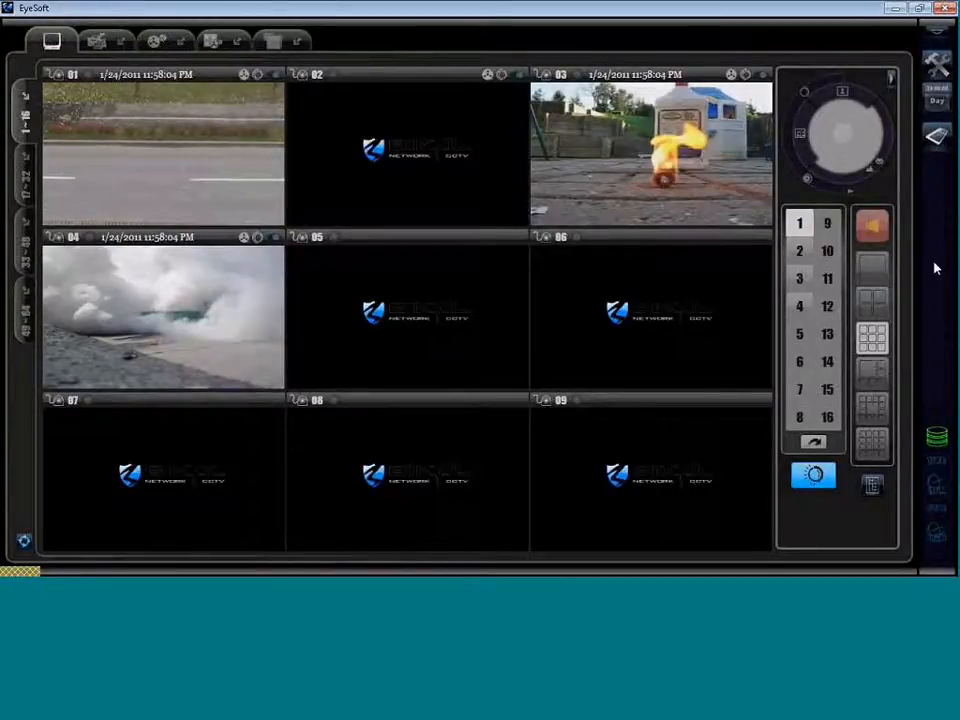
Open Windows Explorer at C:\Program Files\Securicorp Ltd\EyeSoft\Extensions.
left_click(20, 573)
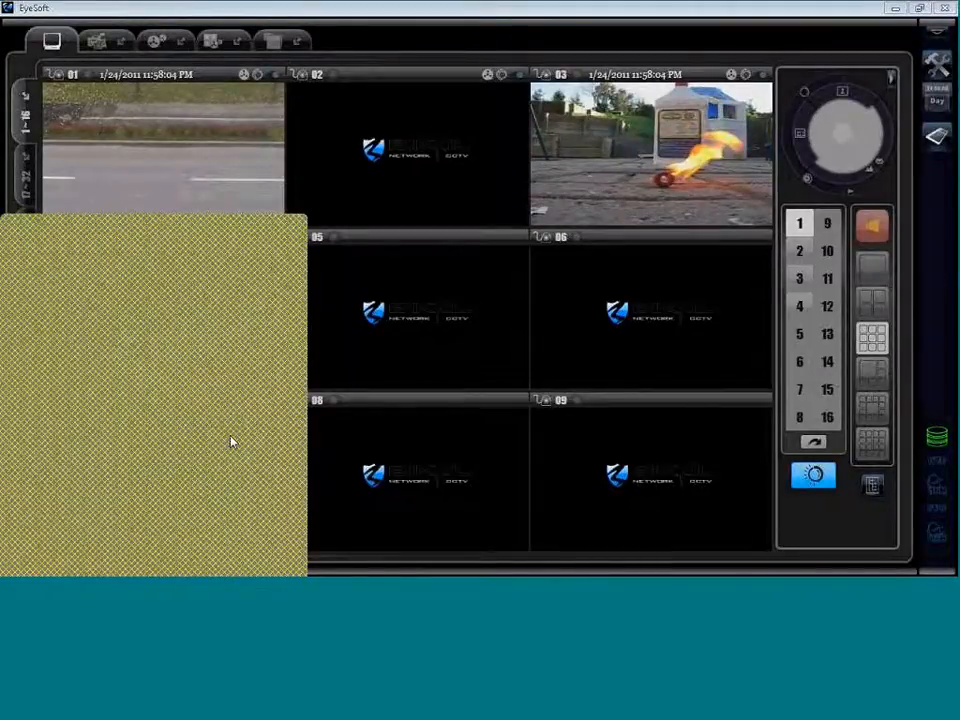
left_click(231, 441)
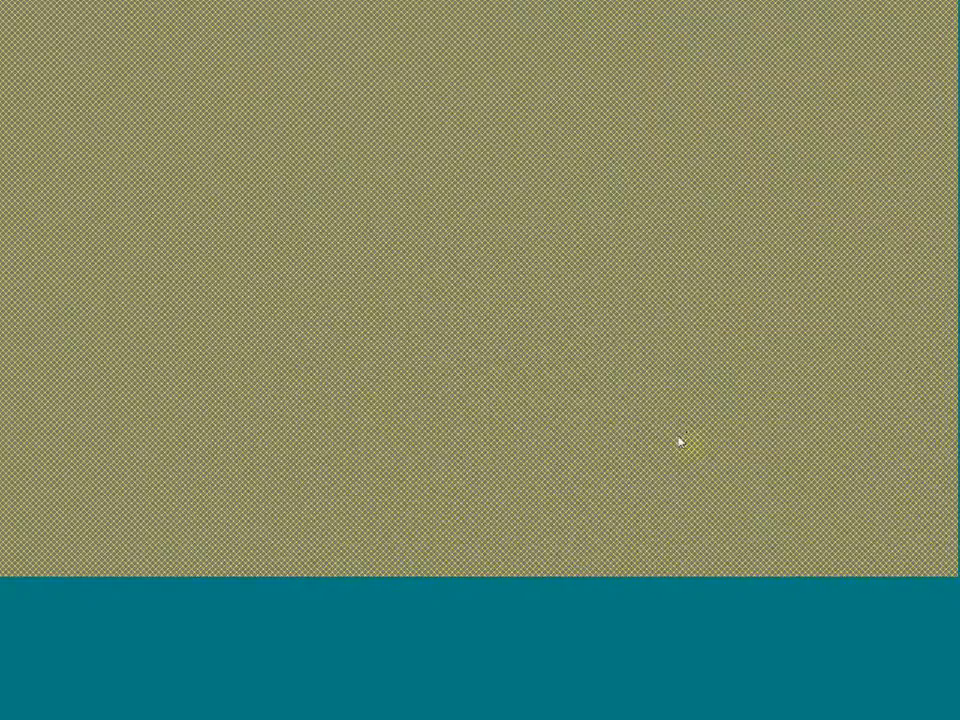
left_click(900, 12)
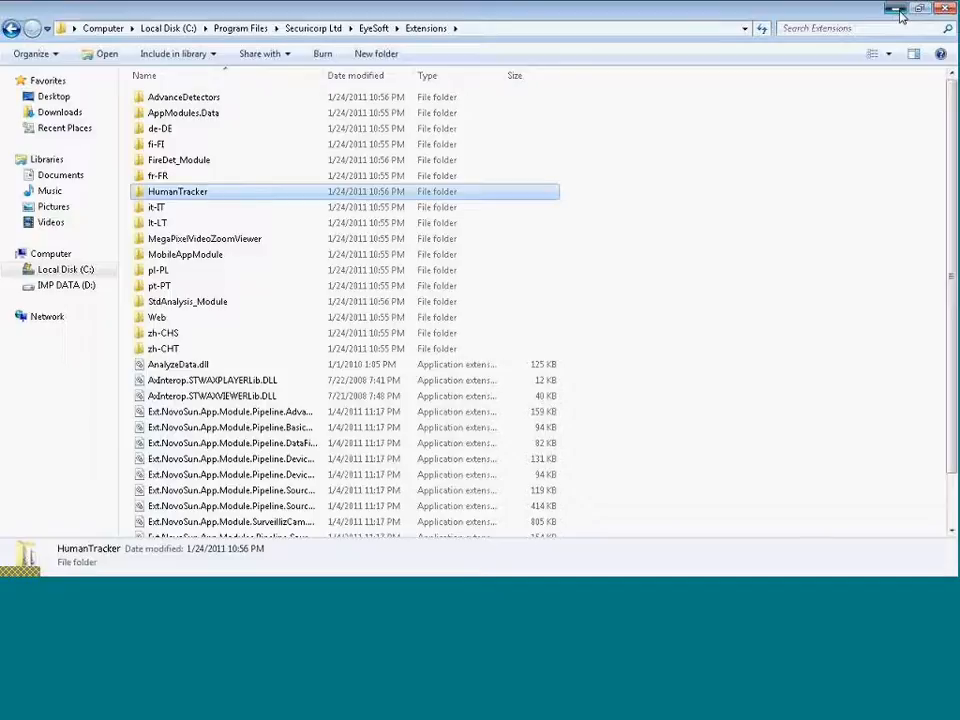
Minimize the Extensions folder window to get back to the EyeSoft camera grid.
left_click(900, 12)
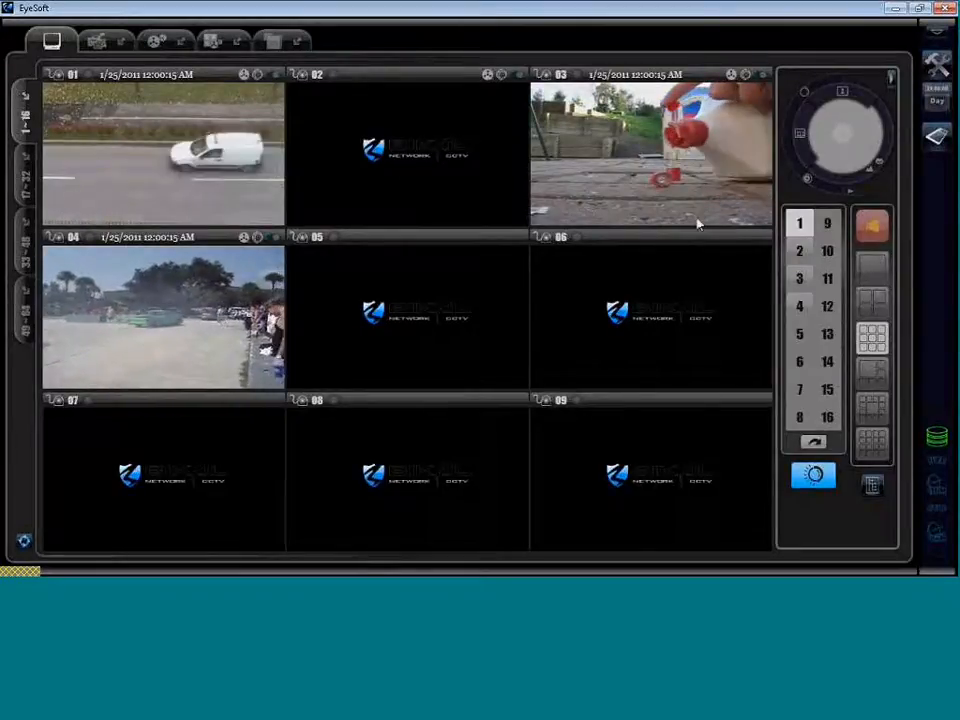
Open Channel Settings and inspect the capture source's counter.asf demo video path.
left_click(937, 66)
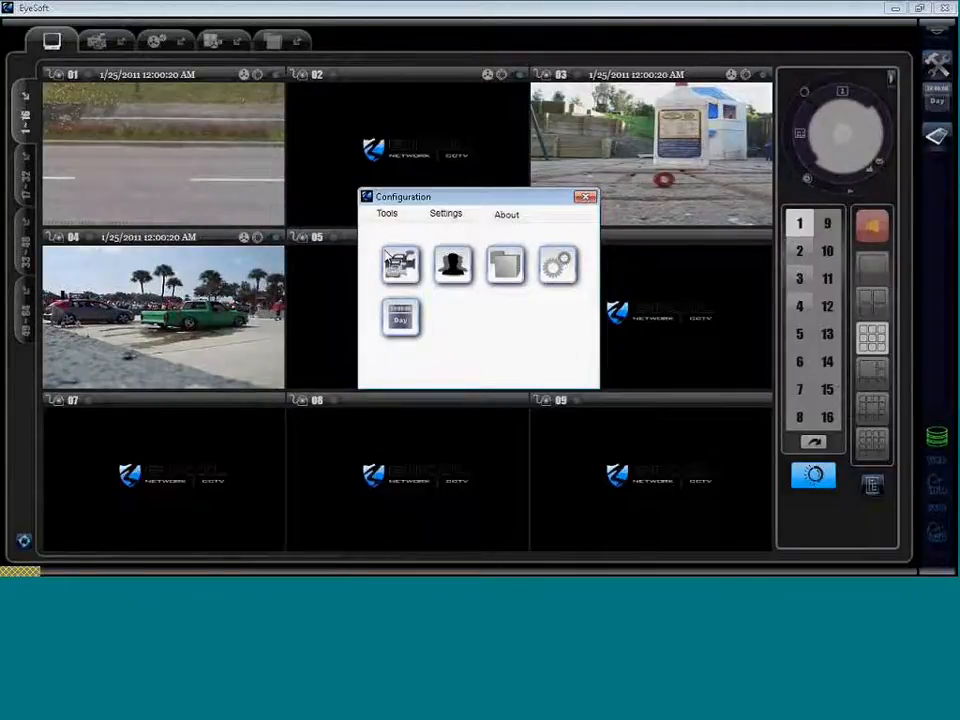
left_click(400, 263)
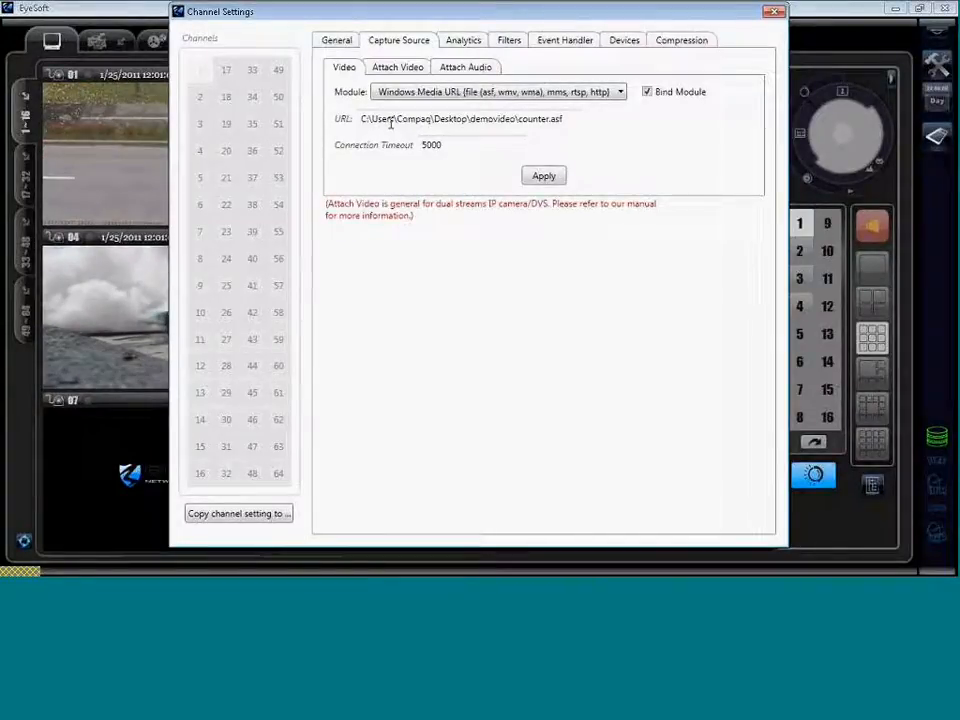
left_click_drag(565, 121, 516, 121)
Deselect the video file path and switch to the channel's Analytics settings.
left_click(566, 119)
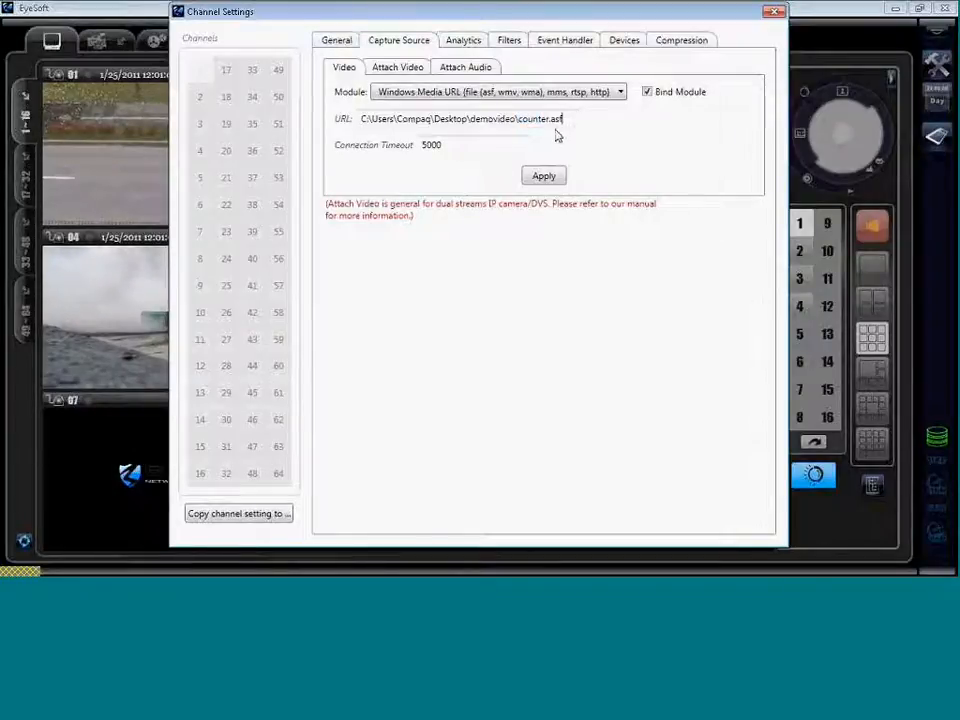
left_click(461, 42)
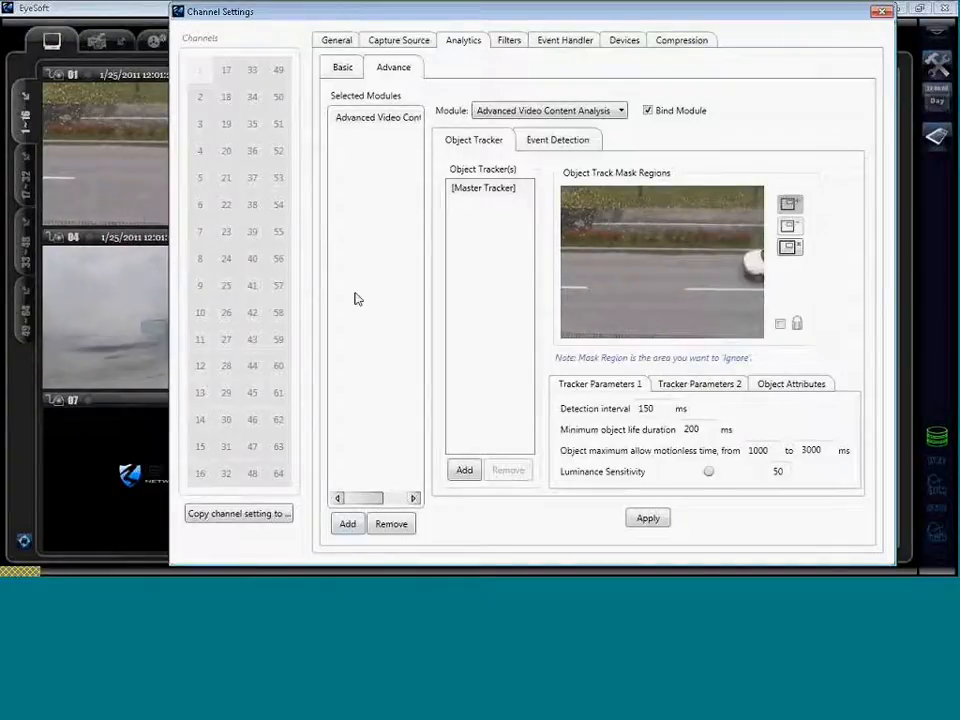
Add an Object Counter detector under Advanced Video Content Analysis event detection.
left_click(375, 120)
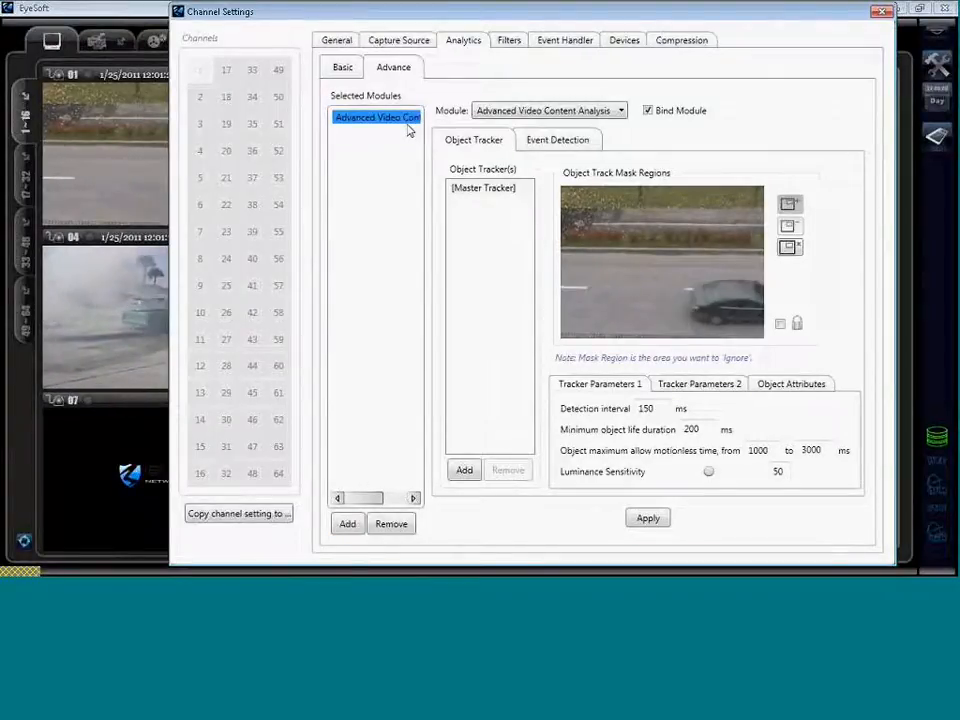
left_click(552, 141)
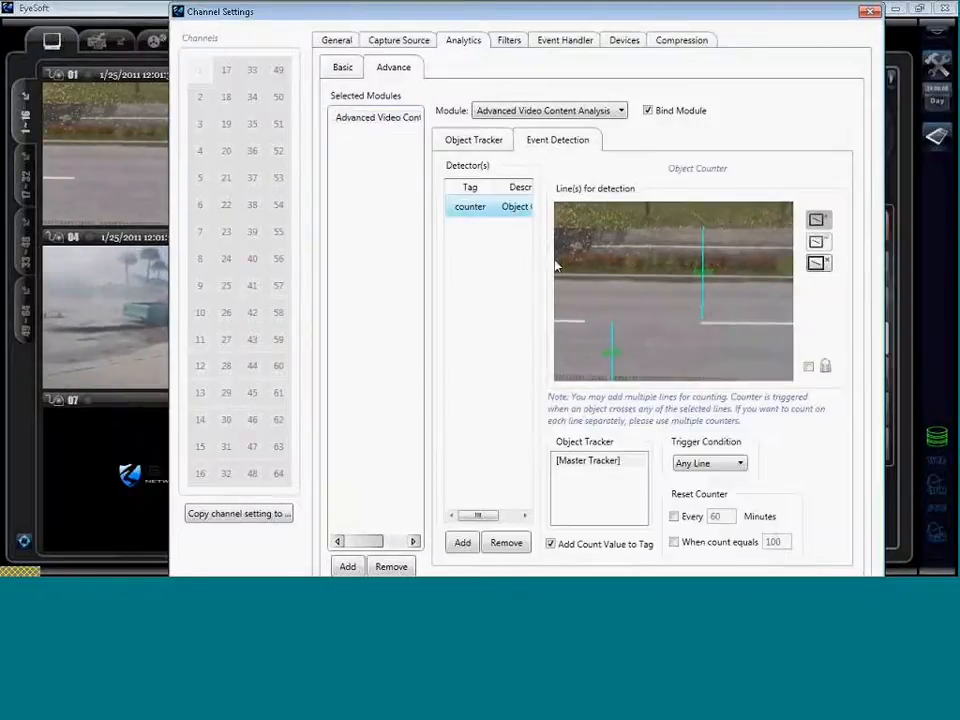
left_click(462, 542)
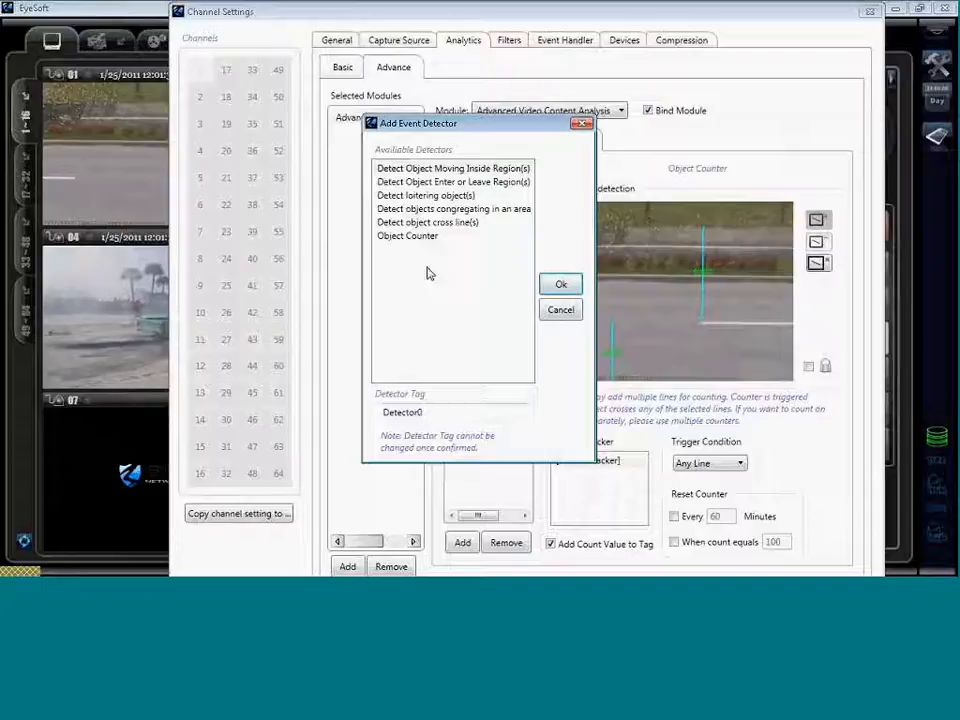
left_click(415, 236)
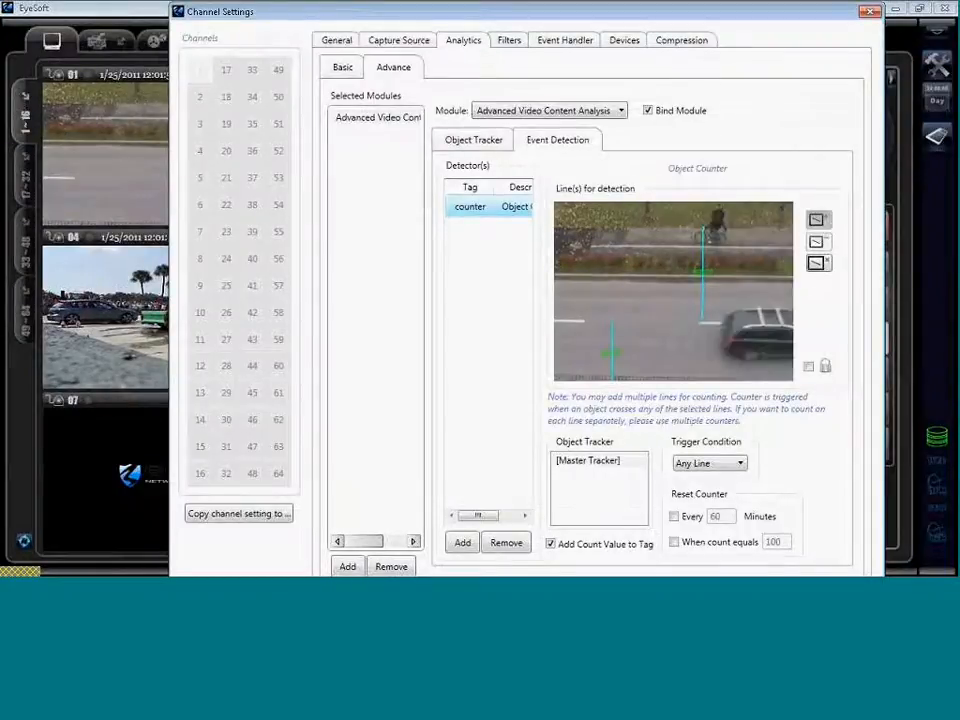
Draw vertical and horizontal counting lines across the road, then clear them and start a new line.
left_click(659, 321)
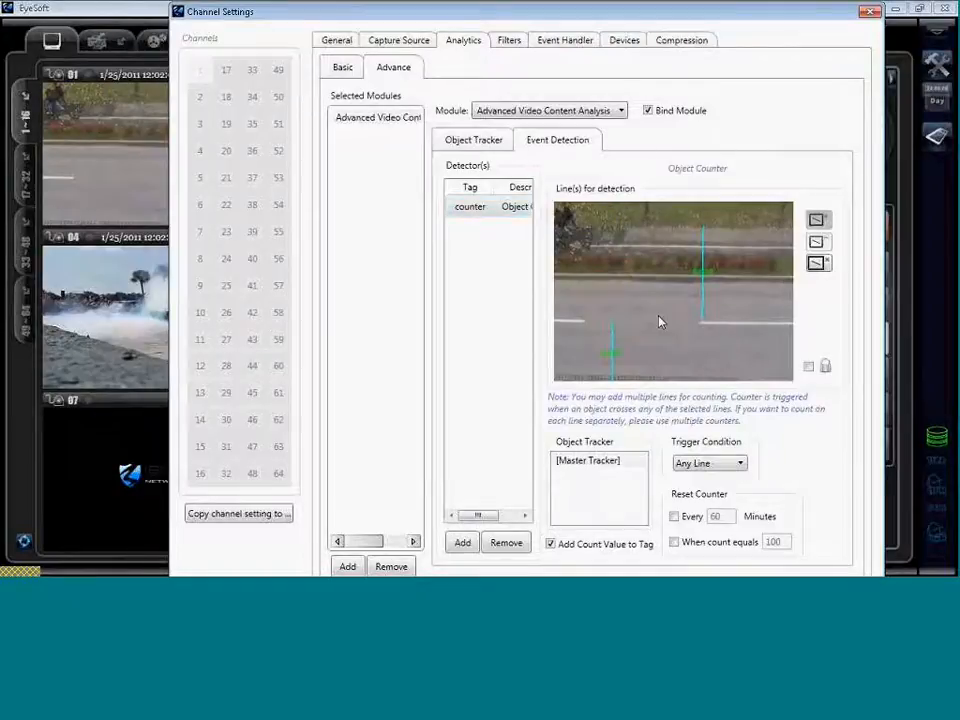
left_click_drag(656, 232, 655, 318)
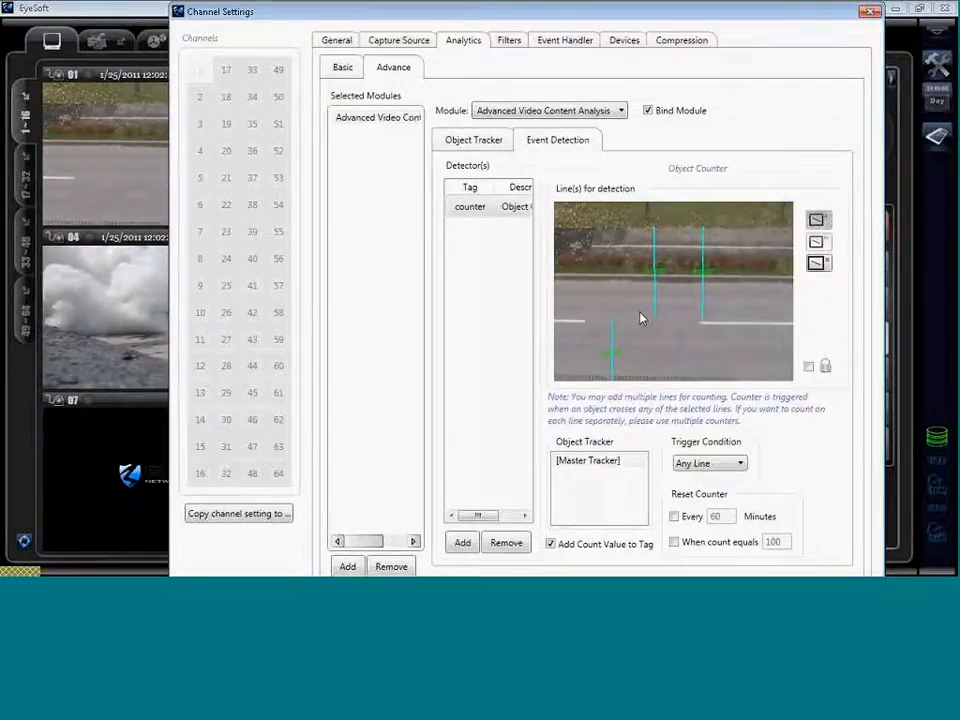
left_click_drag(641, 319, 643, 383)
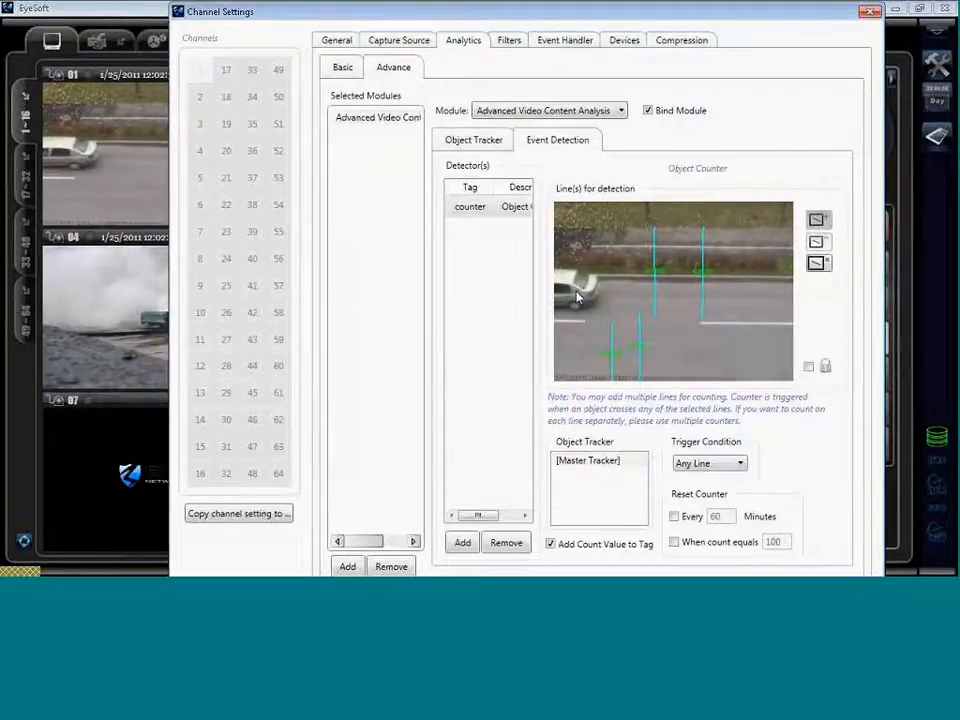
left_click_drag(577, 297, 638, 291)
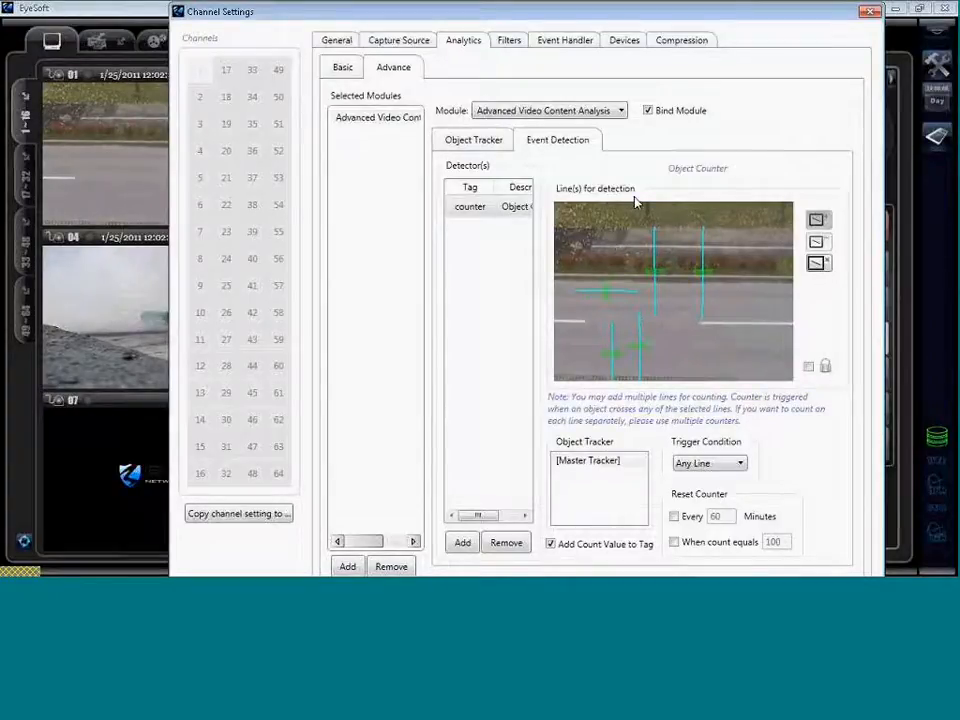
left_click_drag(723, 288, 819, 279)
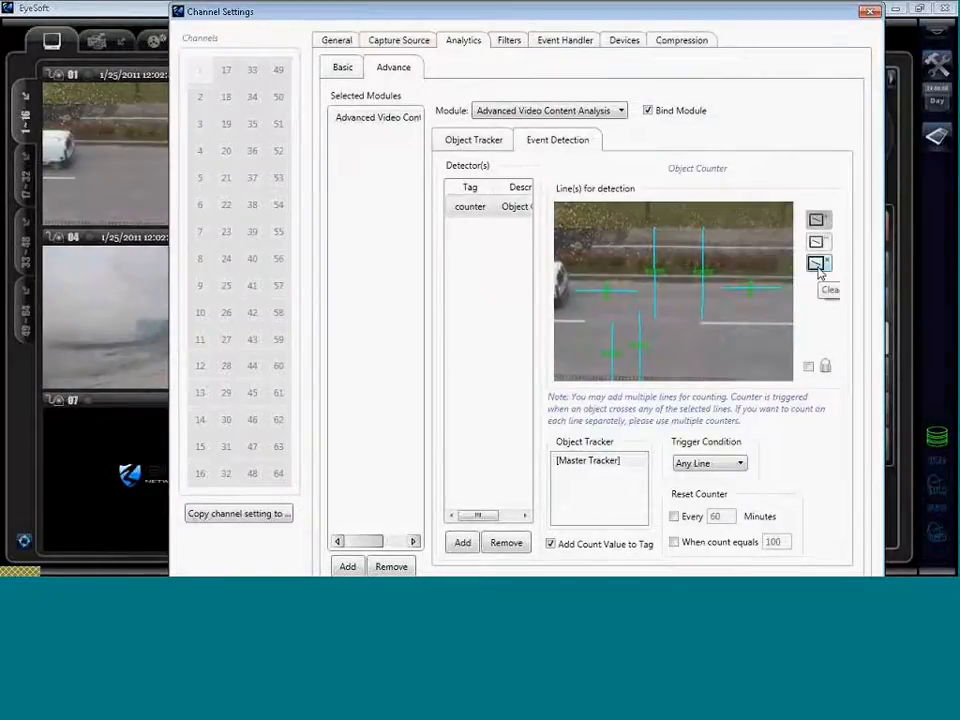
left_click_drag(711, 247, 714, 322)
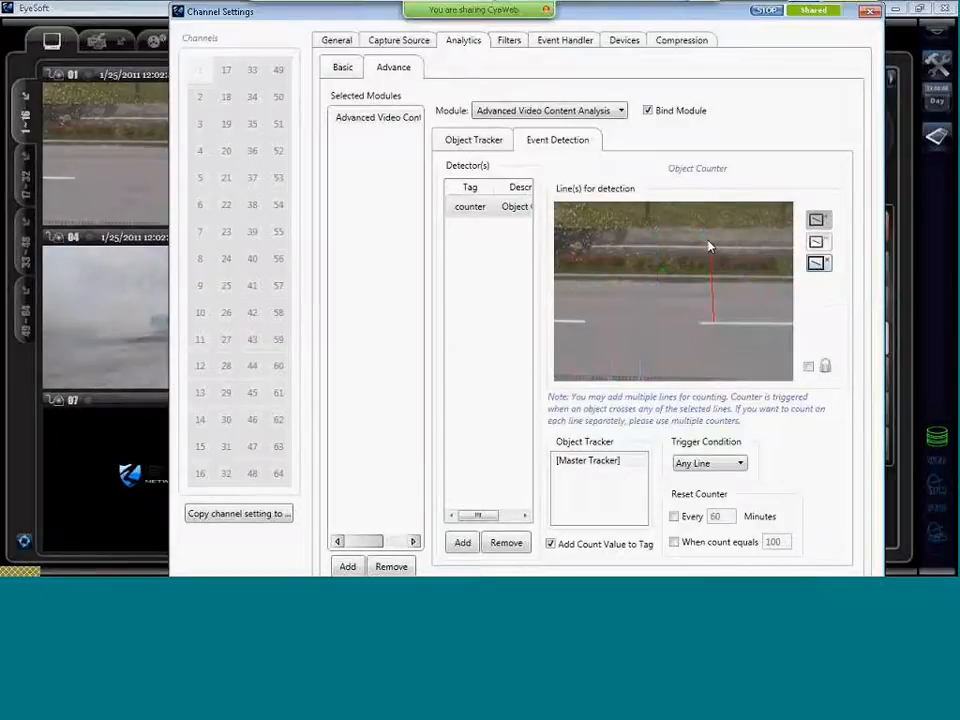
Add a second vertical counting line on the lower lane and view the Object Tracker settings.
left_click_drag(632, 320, 632, 384)
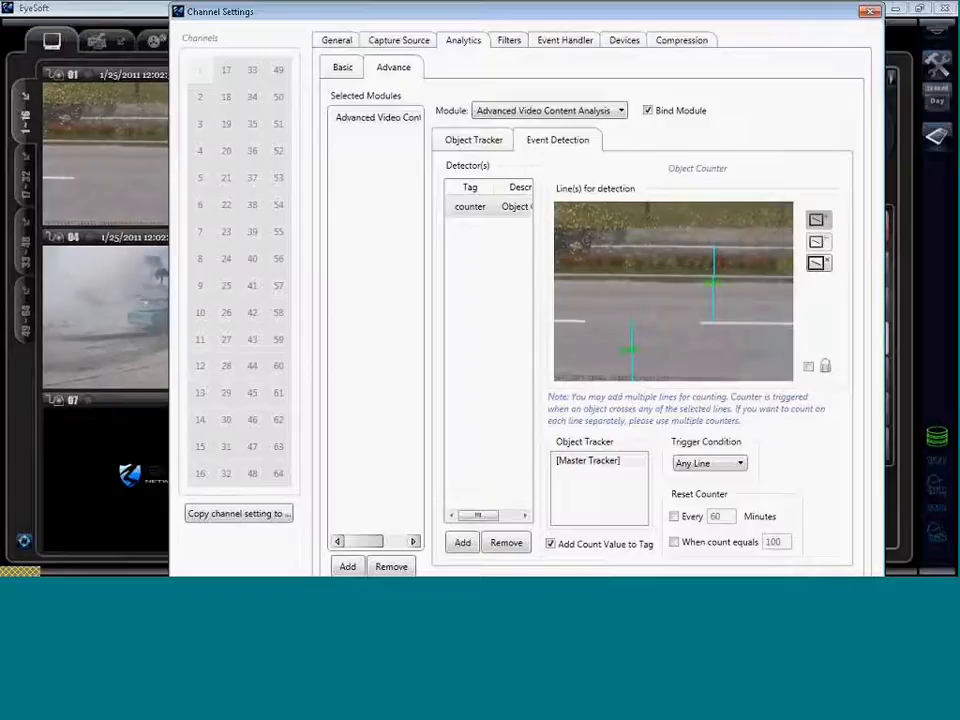
left_click(483, 146)
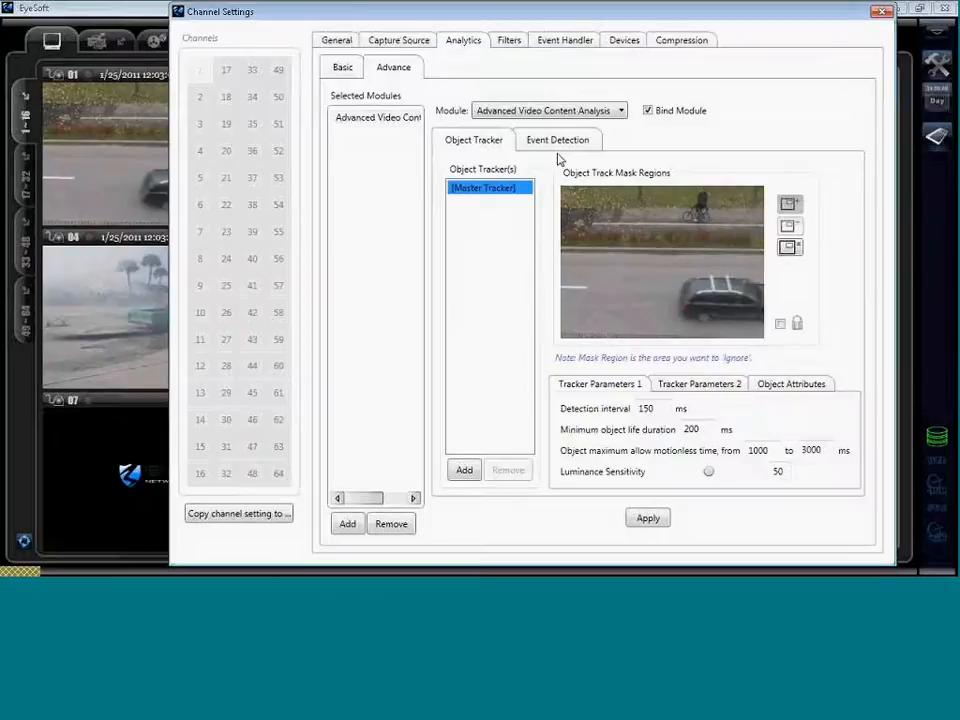
Return to Event Detection to reach the basic Event Handler with Fire and Smoke Detection presenters.
left_click(557, 142)
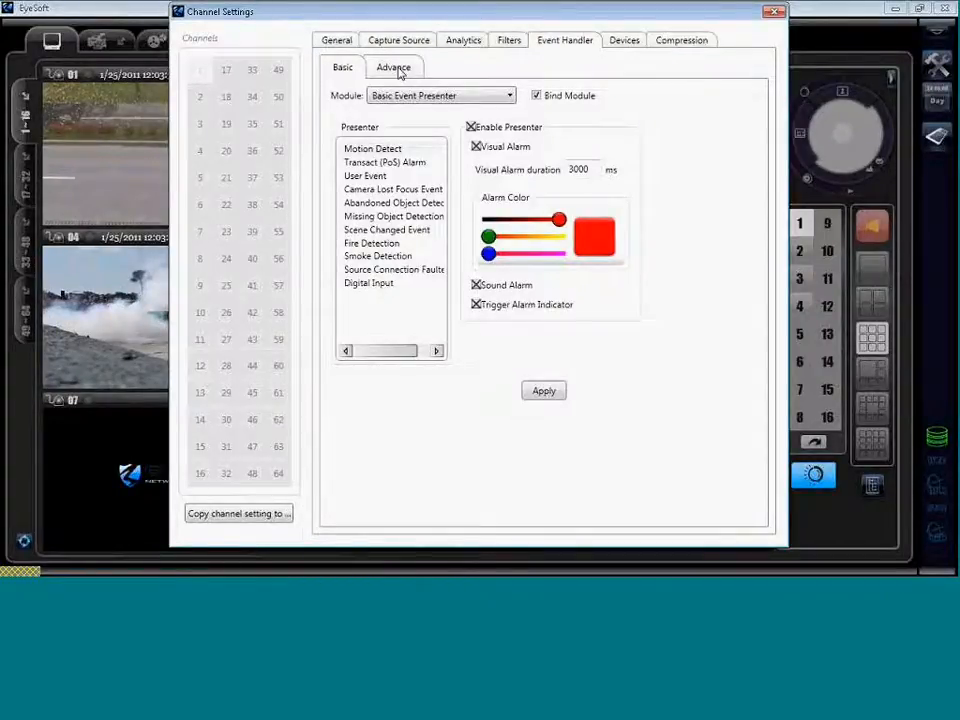
Check the Advance event-handler module list, cancel without adding any, and show Compression (CBR 524288 bits/sec).
left_click(397, 70)
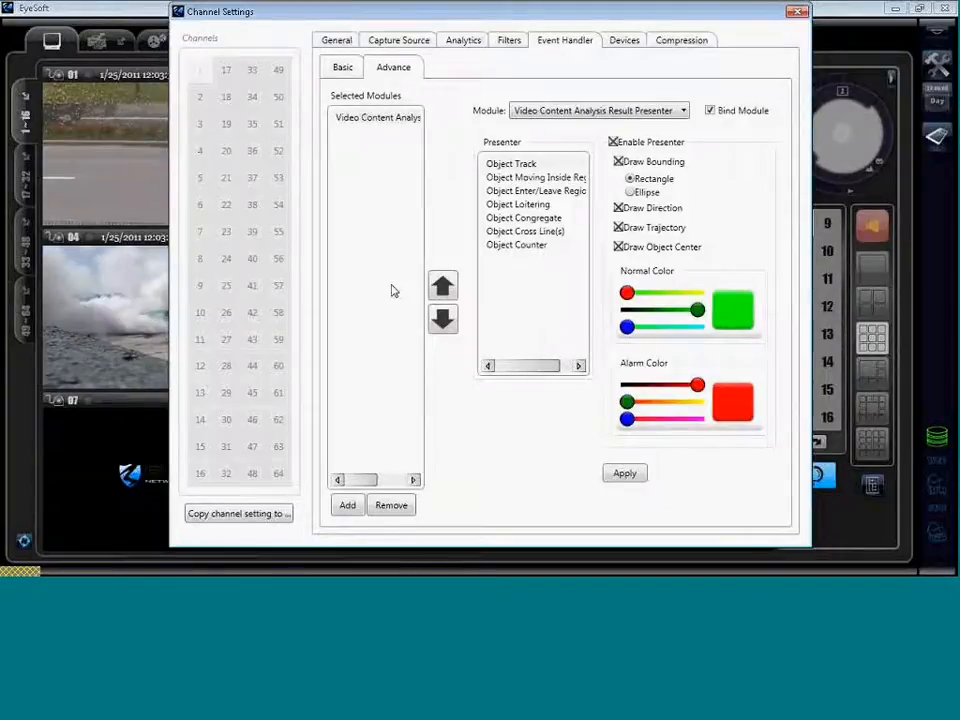
left_click(347, 505)
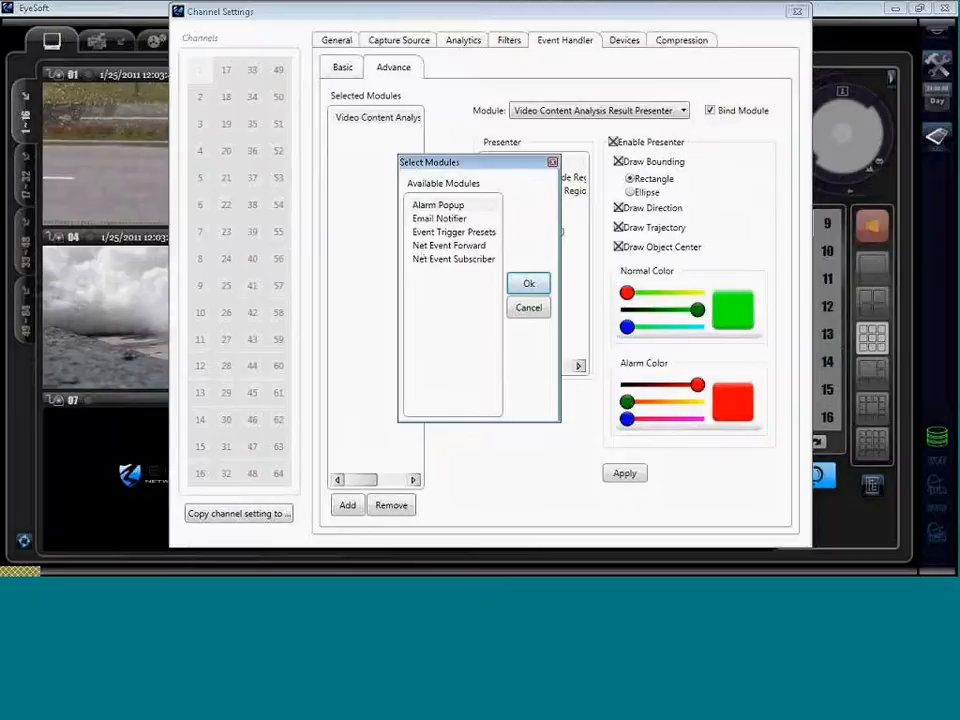
left_click(527, 309)
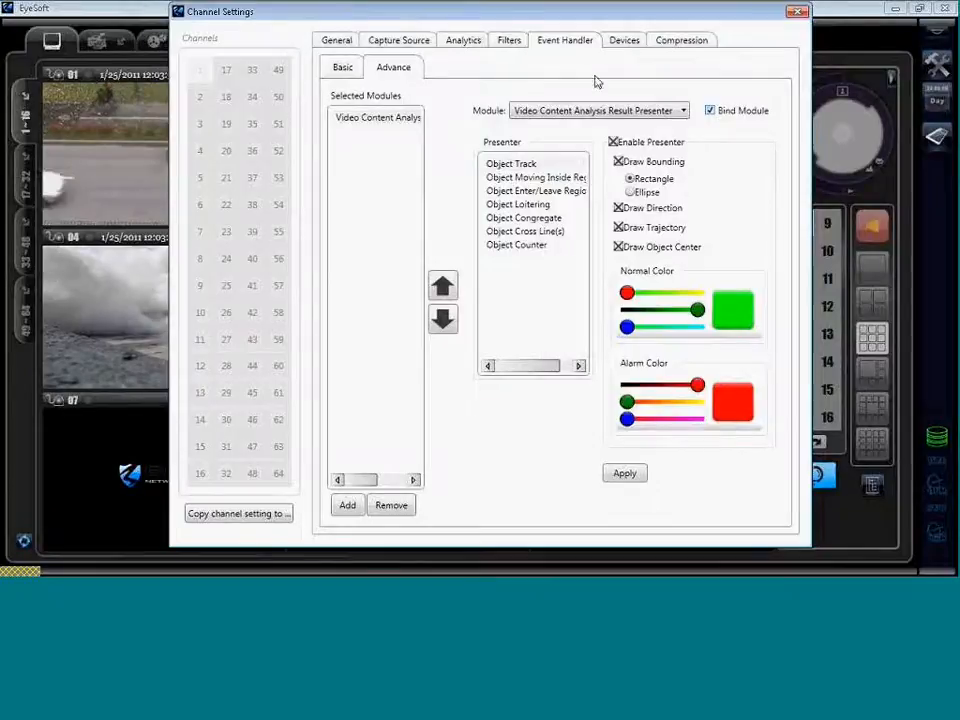
left_click(677, 42)
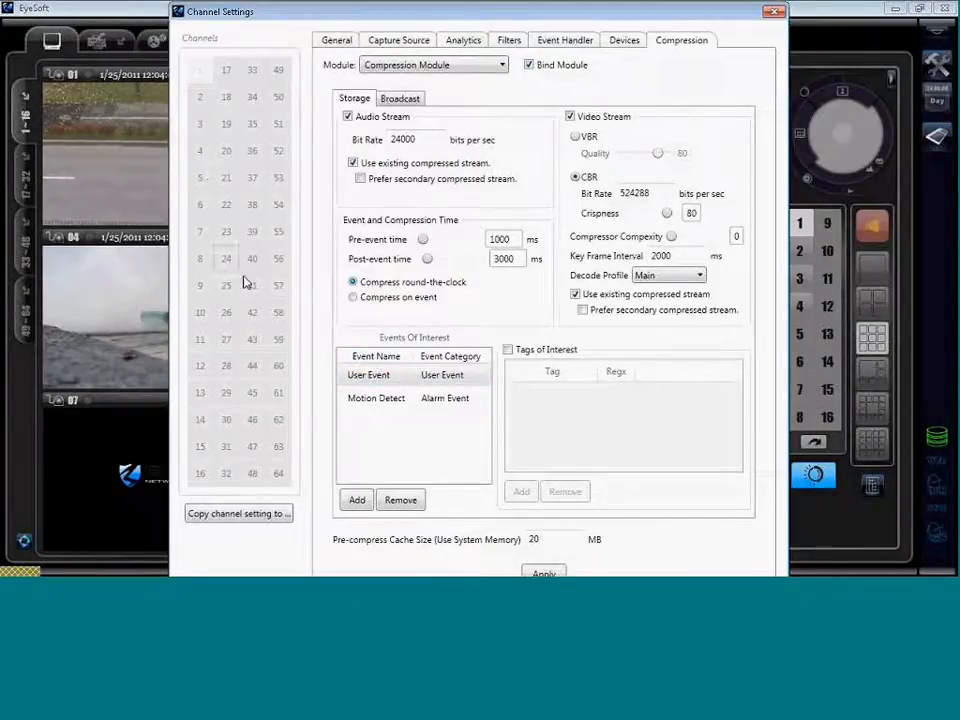
Tick User Event under Events Of Interest, then close Channel Settings with Escape.
left_click(432, 374)
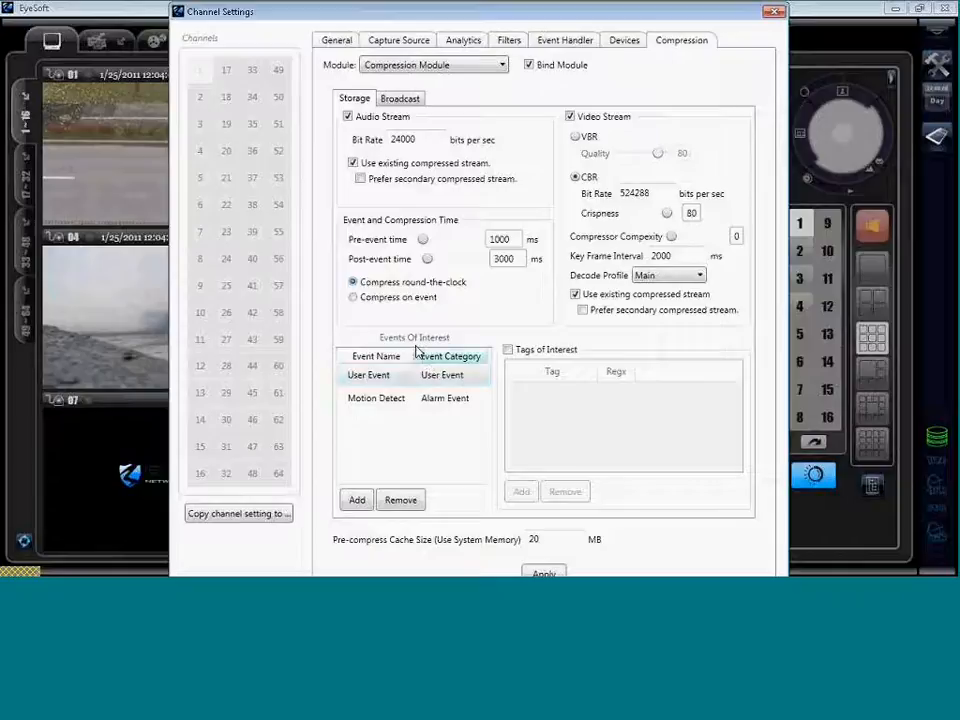
key("Escape")
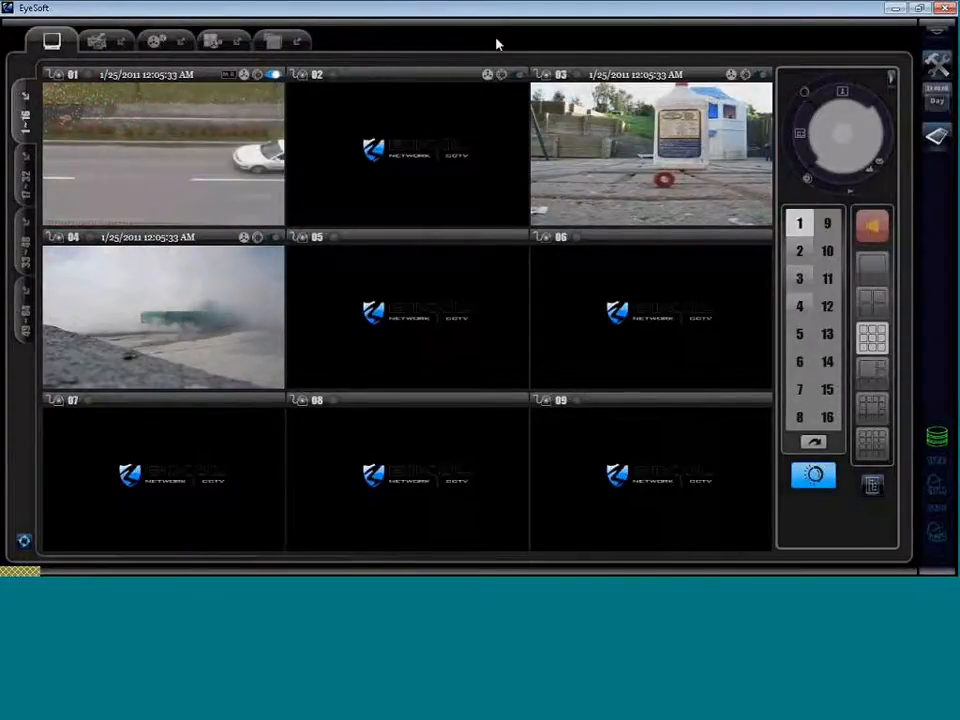
Toggle camera 01's analysis overlay on and back off, then switch the view to Day mode.
left_click(87, 76)
left_click(272, 76)
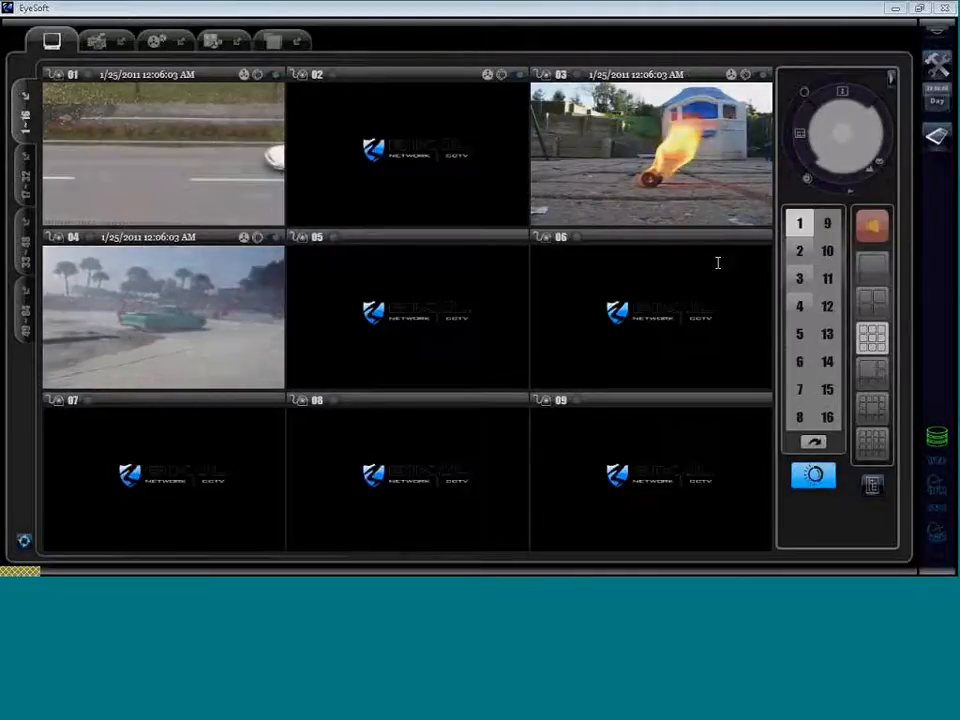
left_click(945, 109)
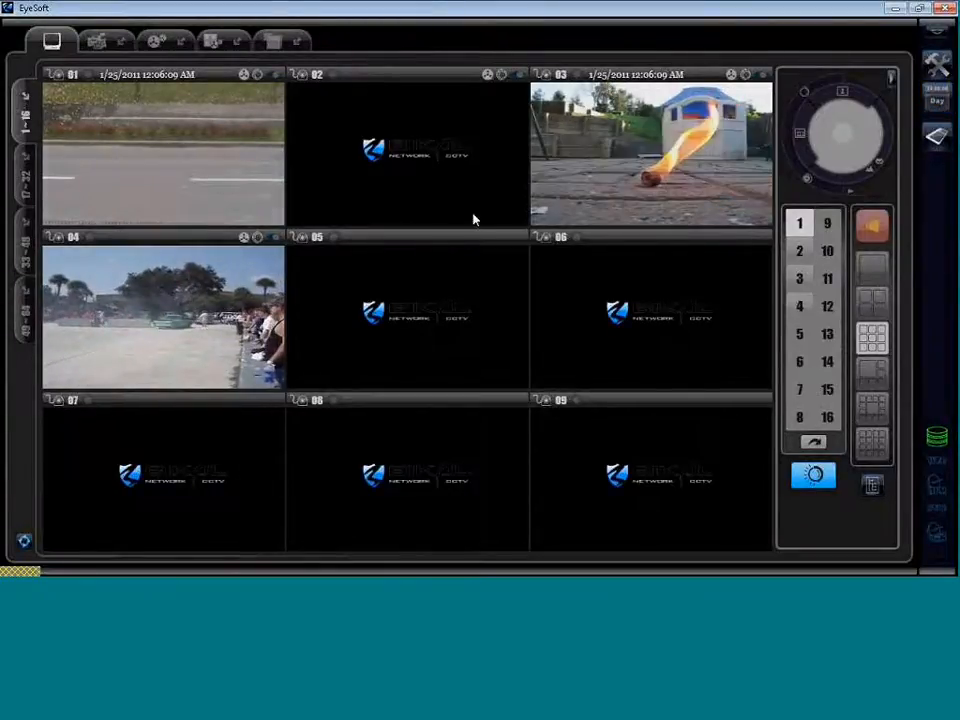
Open Channel Settings through the Configuration dialog's camera-settings option.
left_click(935, 66)
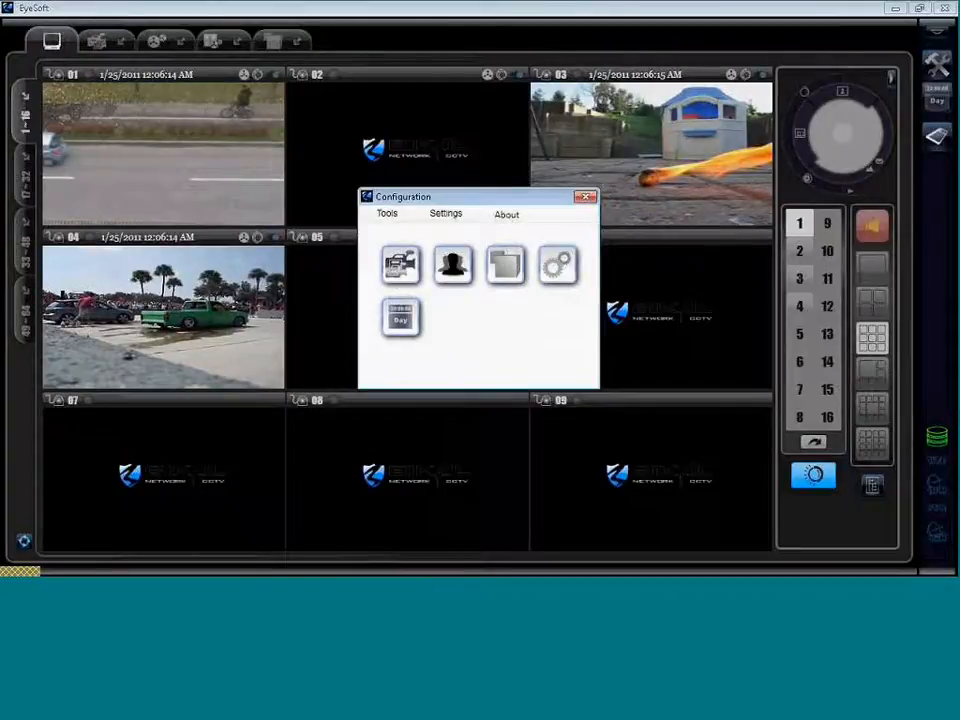
left_click(400, 263)
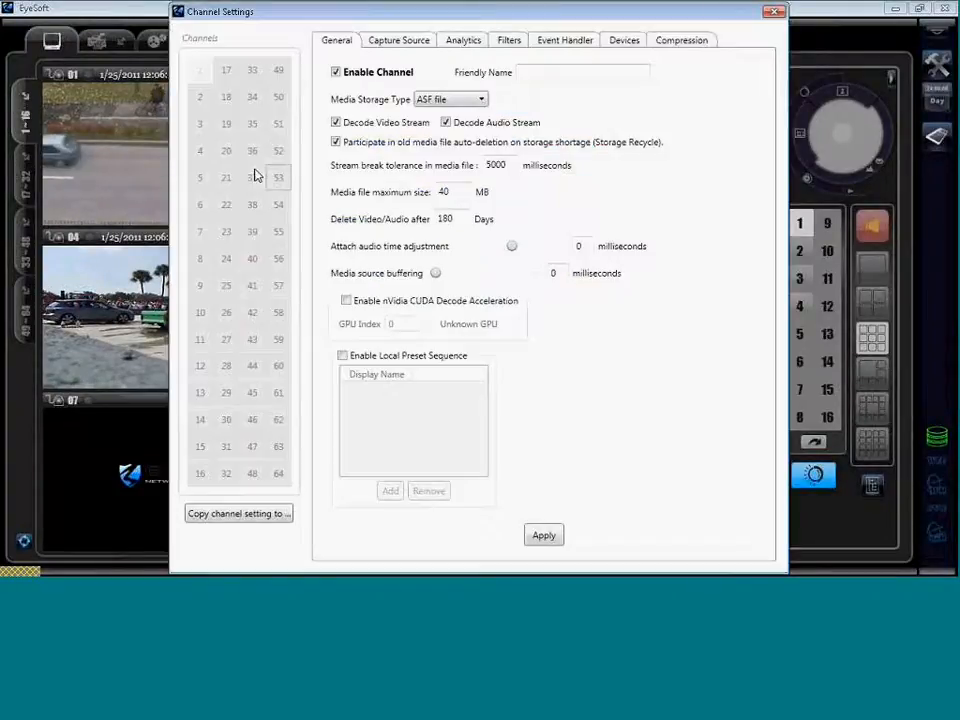
Select channel 3, confirm its capture source is fire.asf, and go to the Analytics tab.
left_click(202, 132)
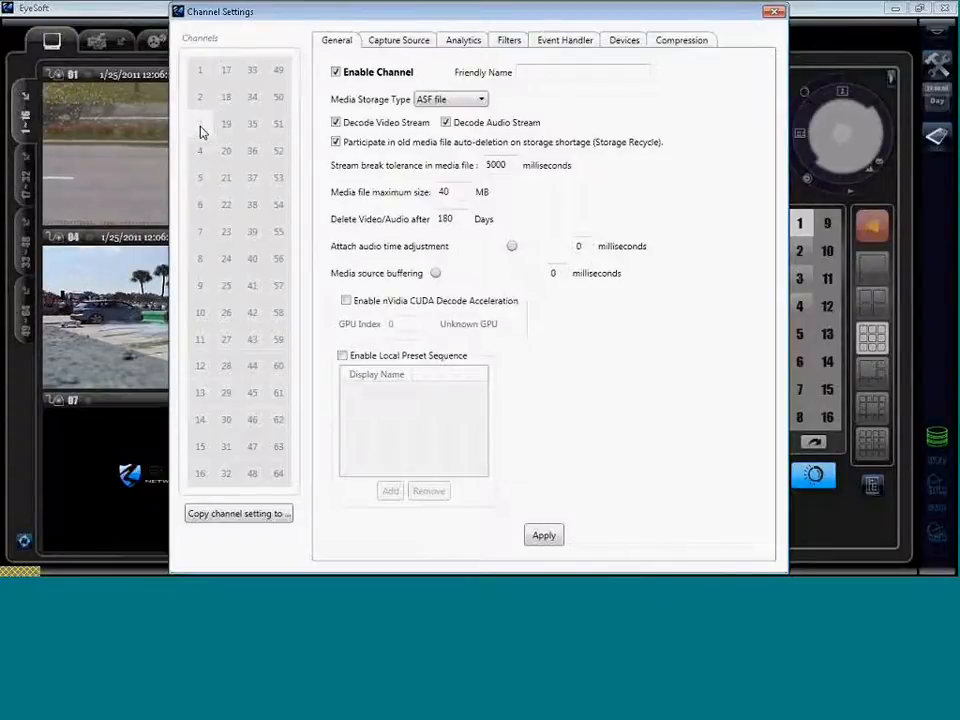
left_click(407, 42)
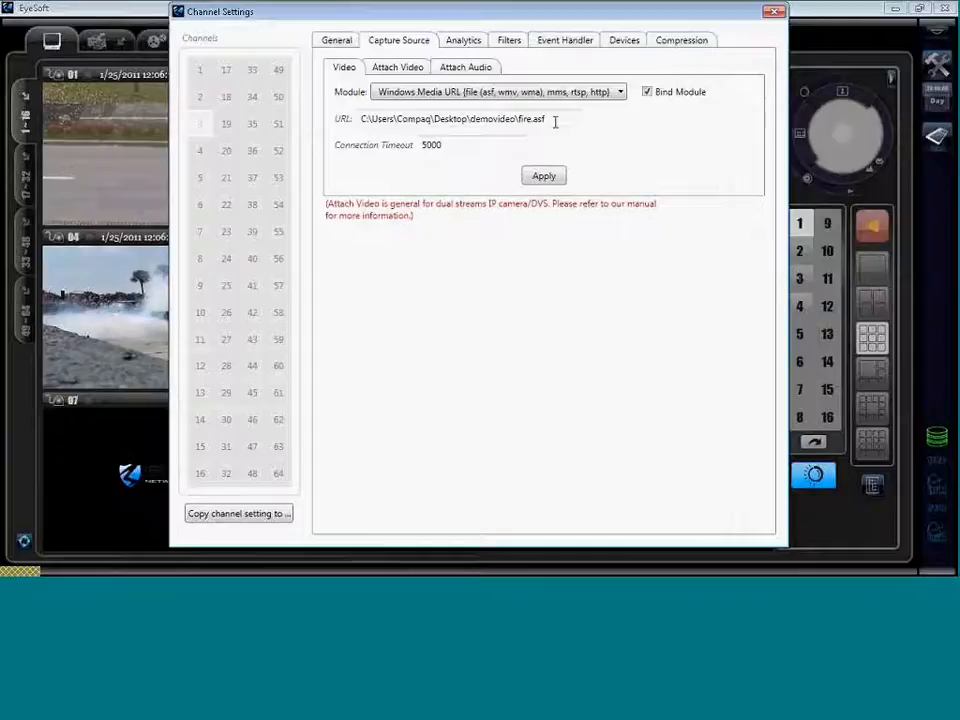
left_click_drag(545, 119, 366, 119)
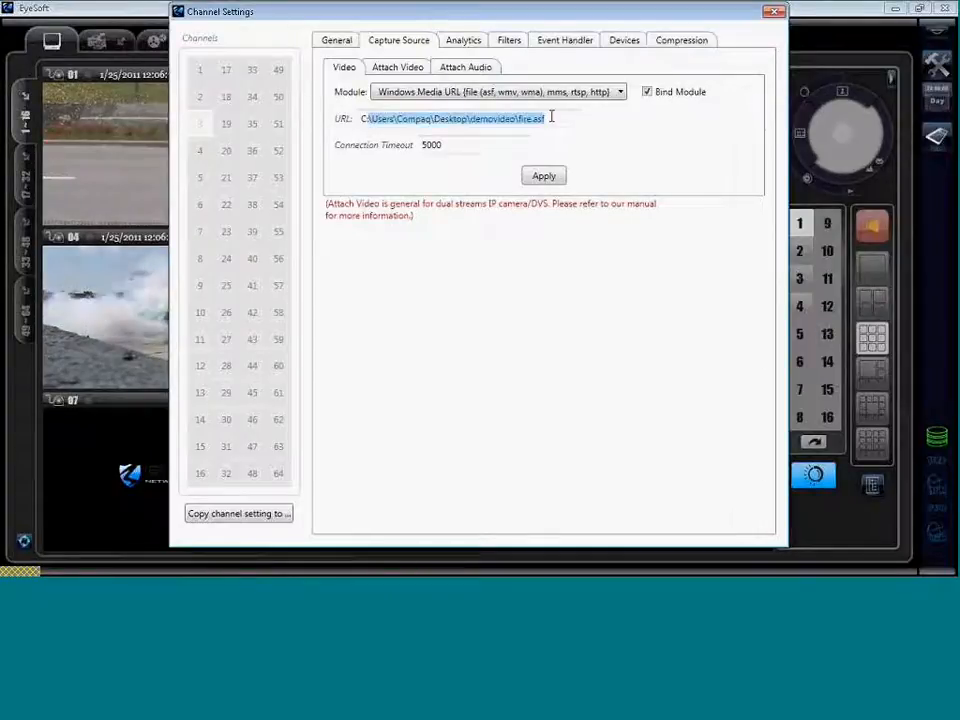
left_click(555, 116)
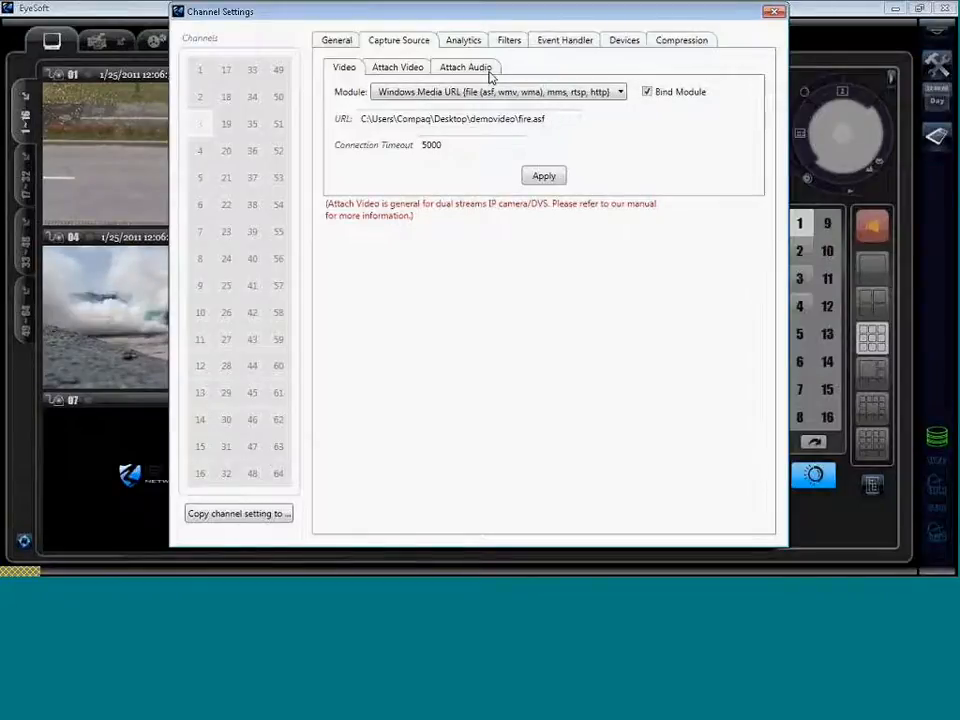
left_click(464, 44)
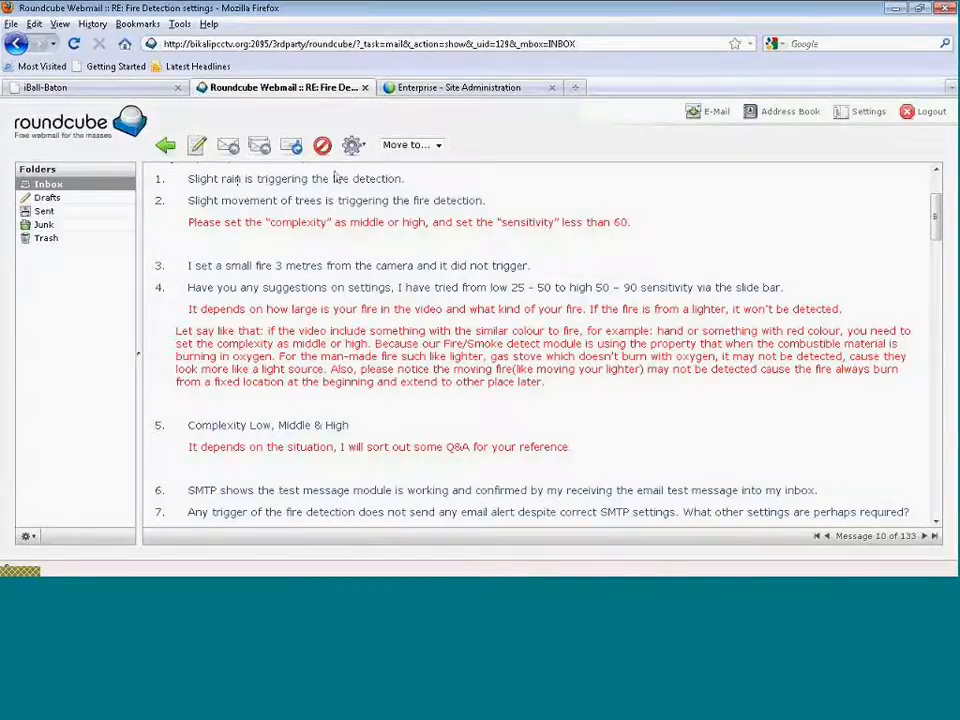
left_click_drag(155, 179, 253, 180)
left_click(499, 212)
left_click_drag(501, 223, 628, 222)
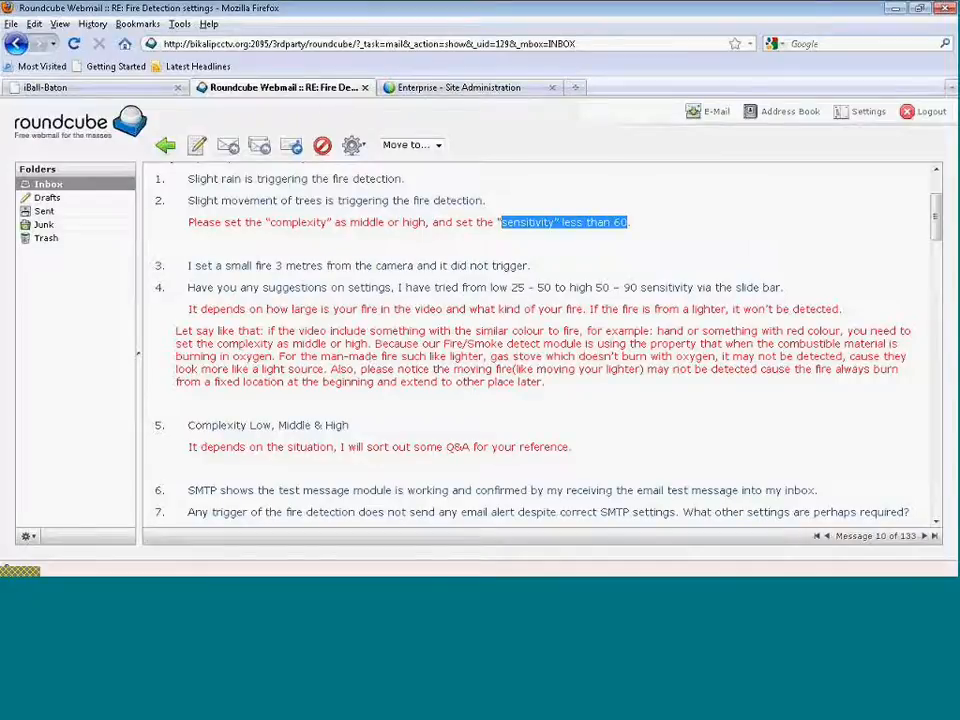
left_click(562, 242)
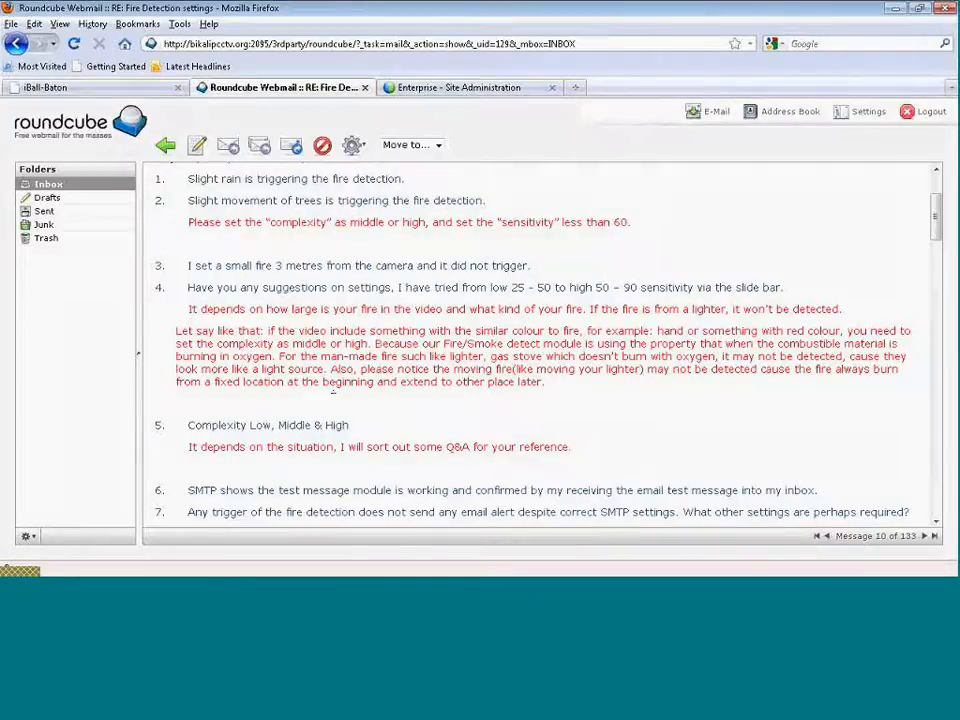
left_click_drag(624, 310, 782, 310)
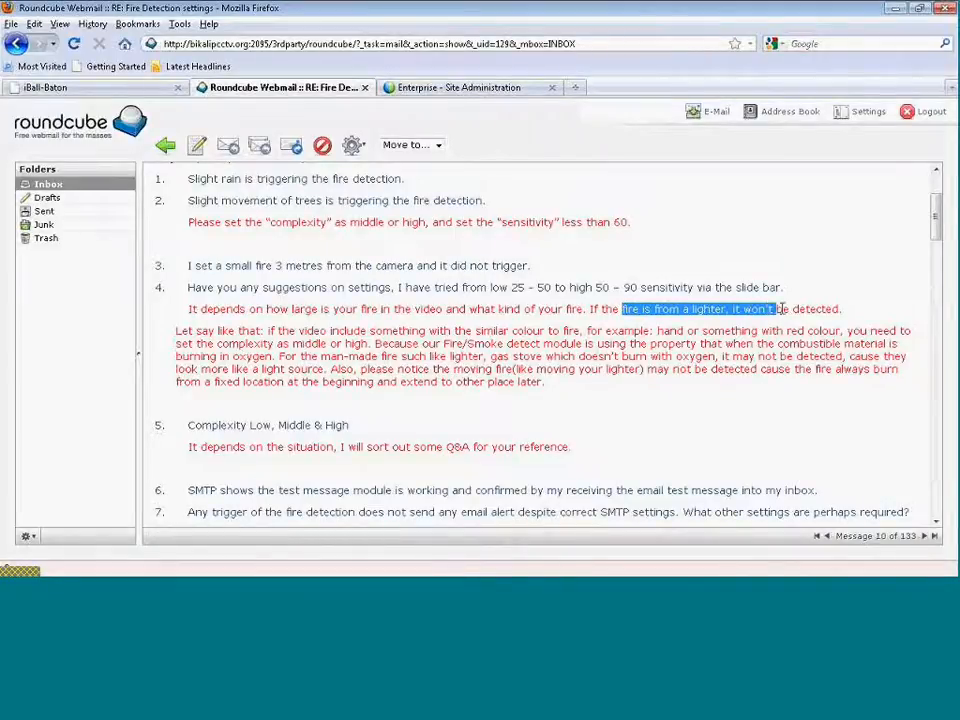
left_click(497, 491)
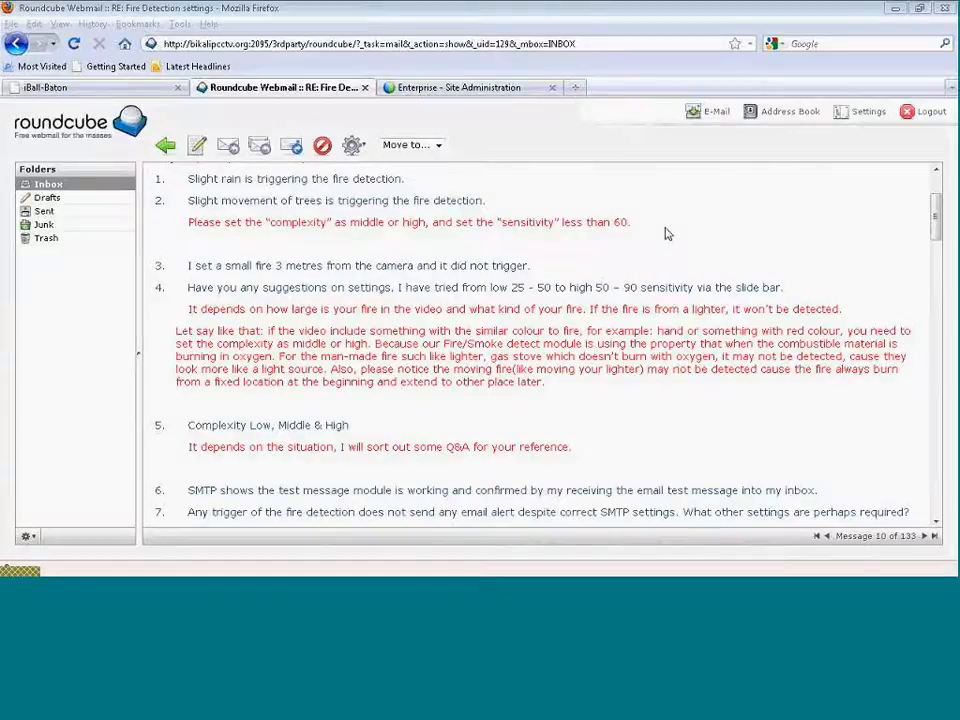
left_click_drag(232, 181, 343, 199)
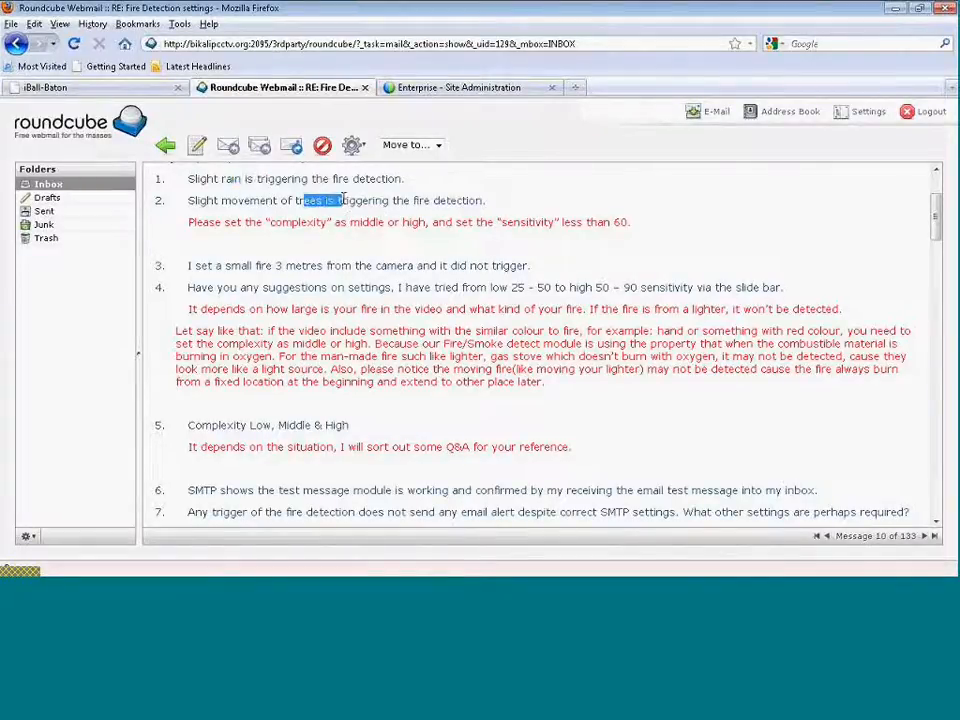
left_click(573, 312)
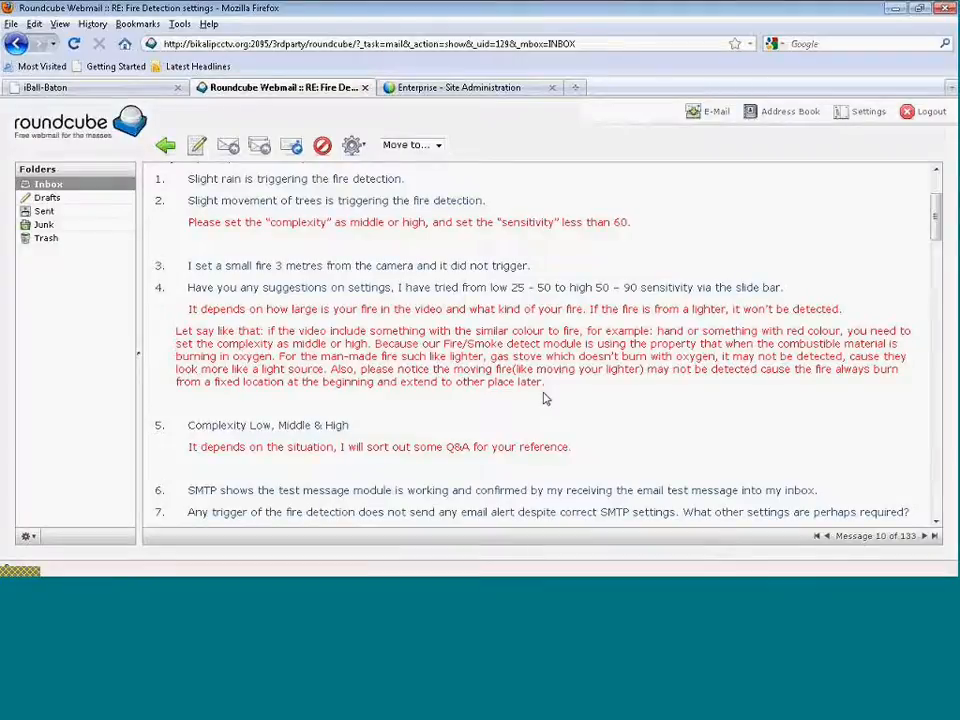
scroll(606, 381, "down", 1)
scroll(651, 381, "down", 1)
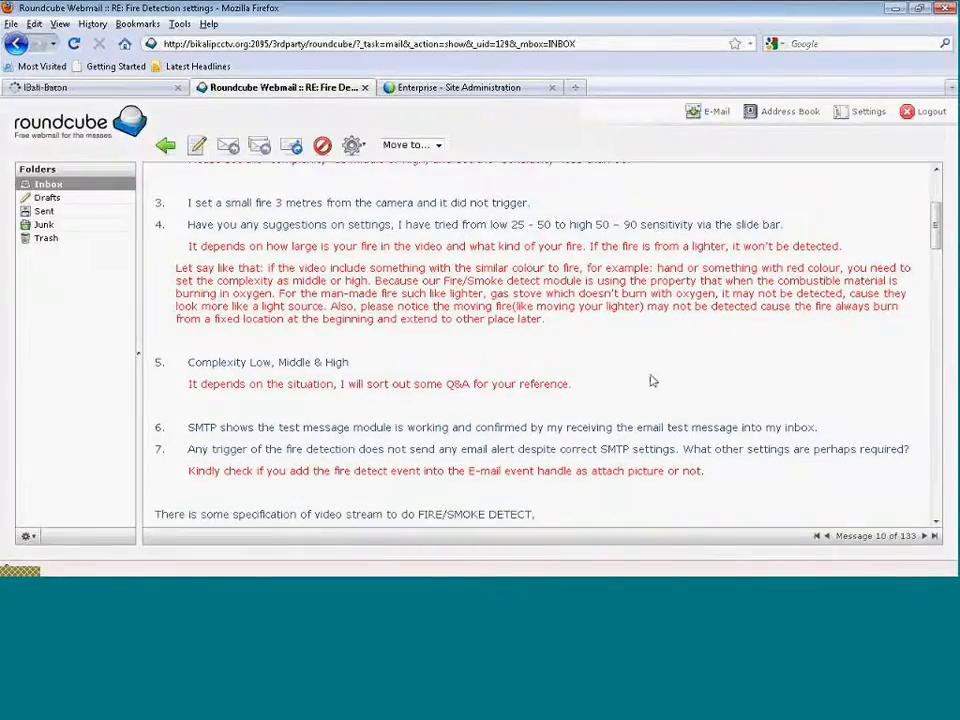
scroll(651, 381, "down", 1)
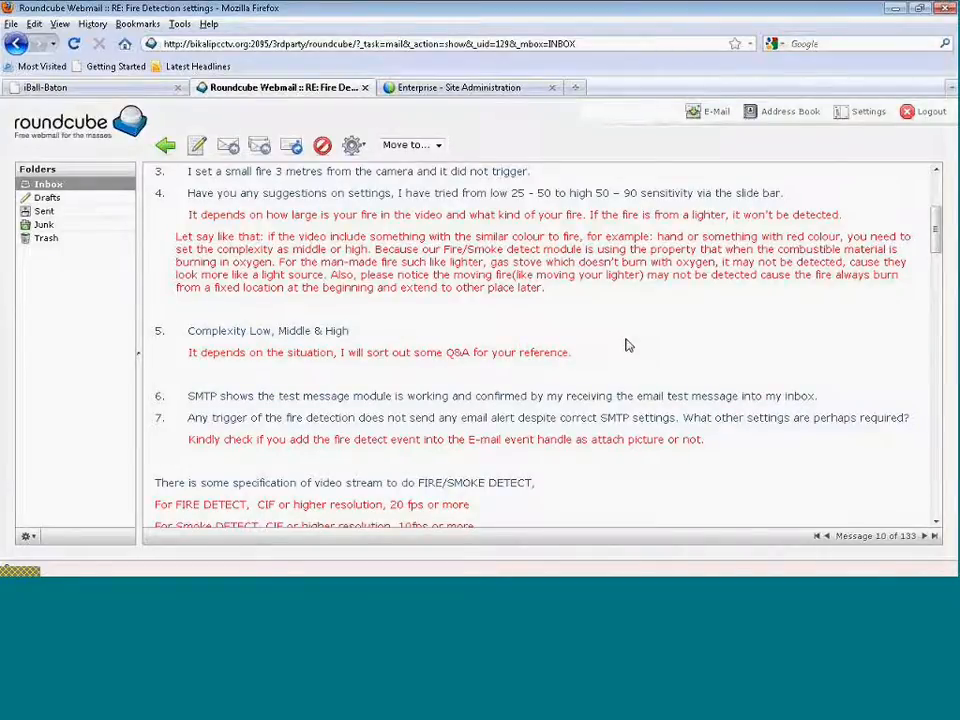
scroll(640, 360, "down", 1)
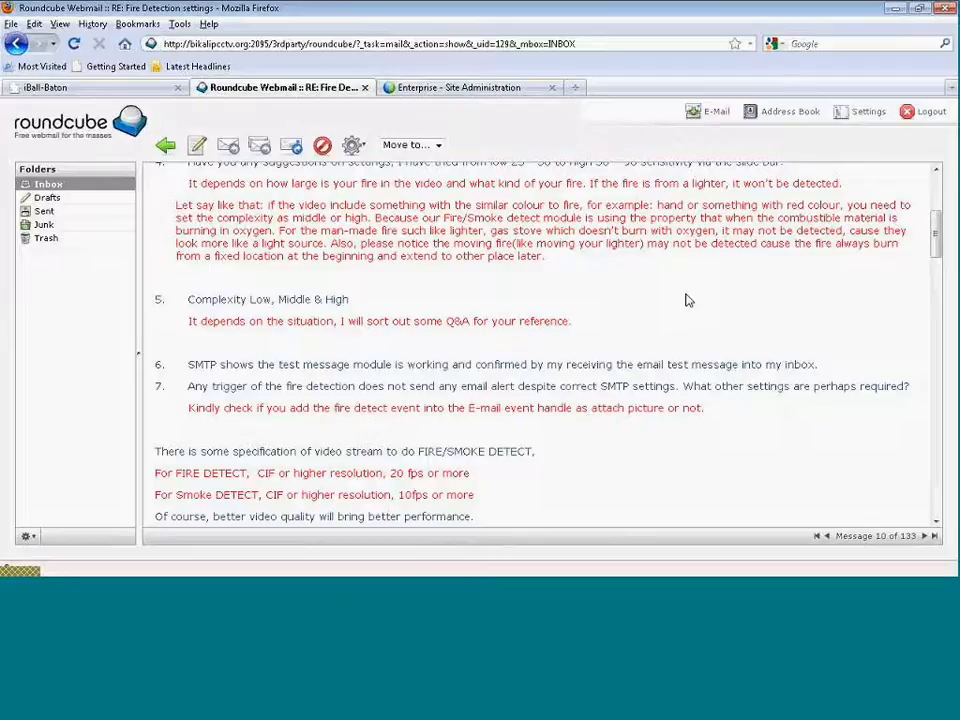
scroll(688, 300, "up", 1)
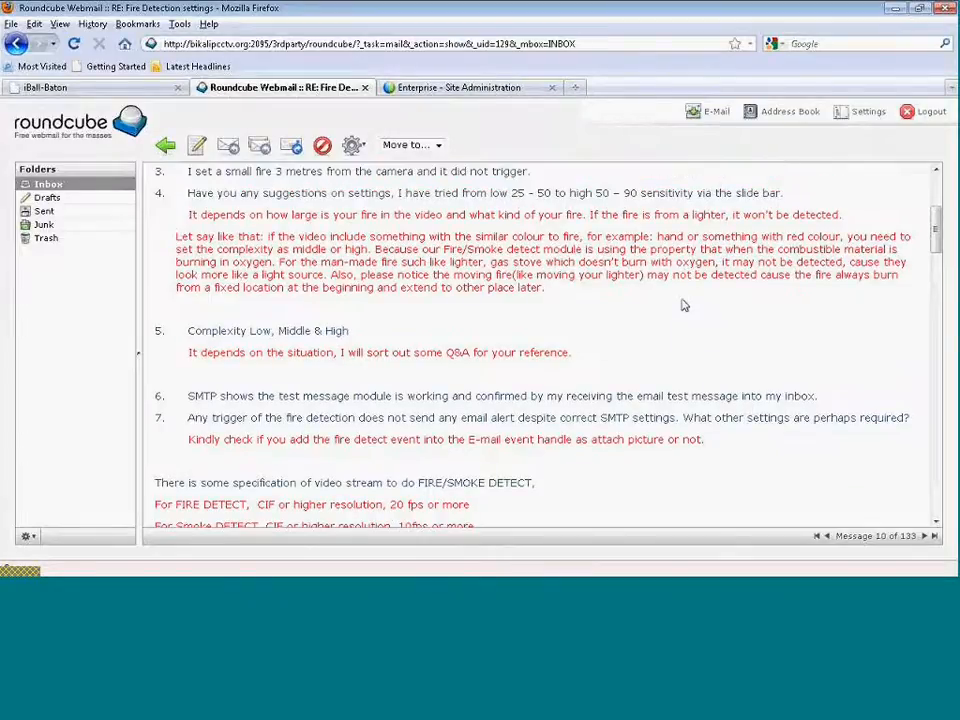
scroll(671, 310, "up", 1)
scroll(662, 325, "down", 1)
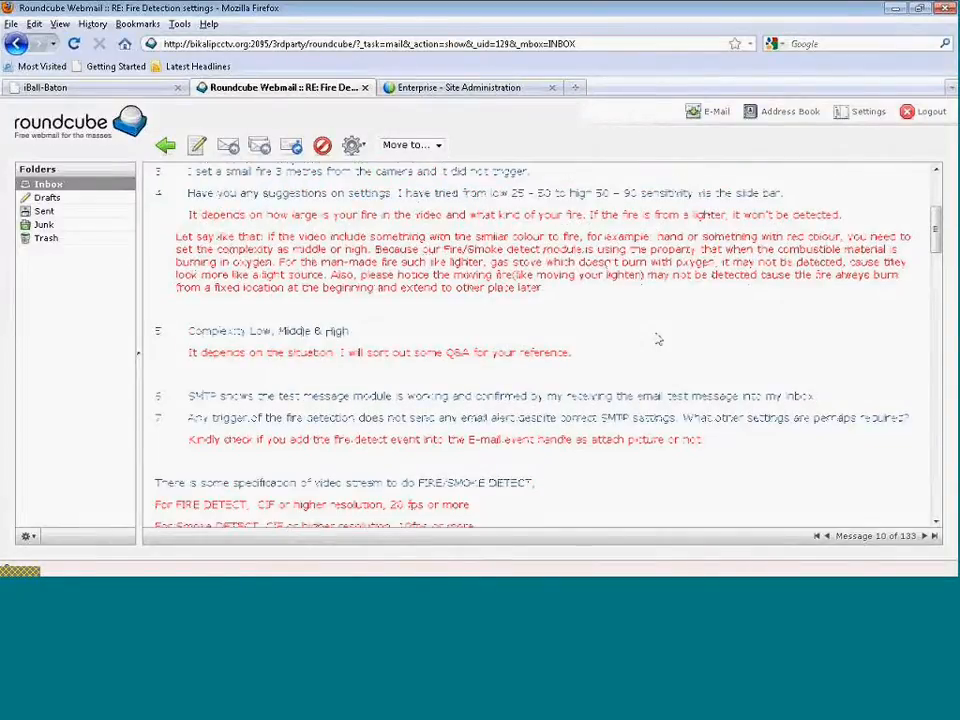
scroll(690, 440, "down", 1)
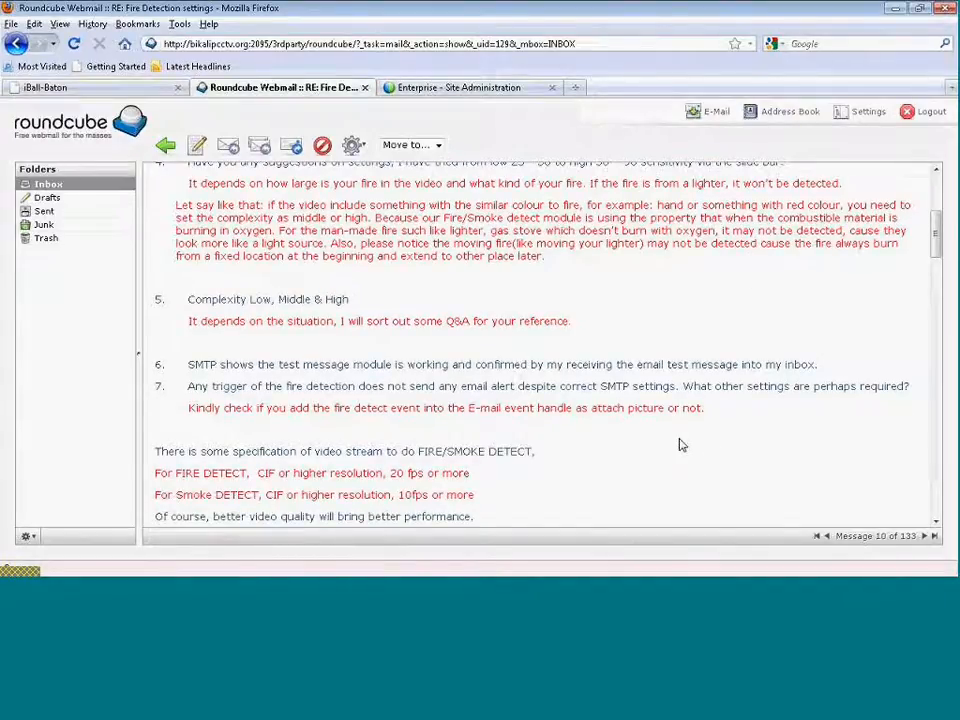
scroll(680, 444, "down", 1)
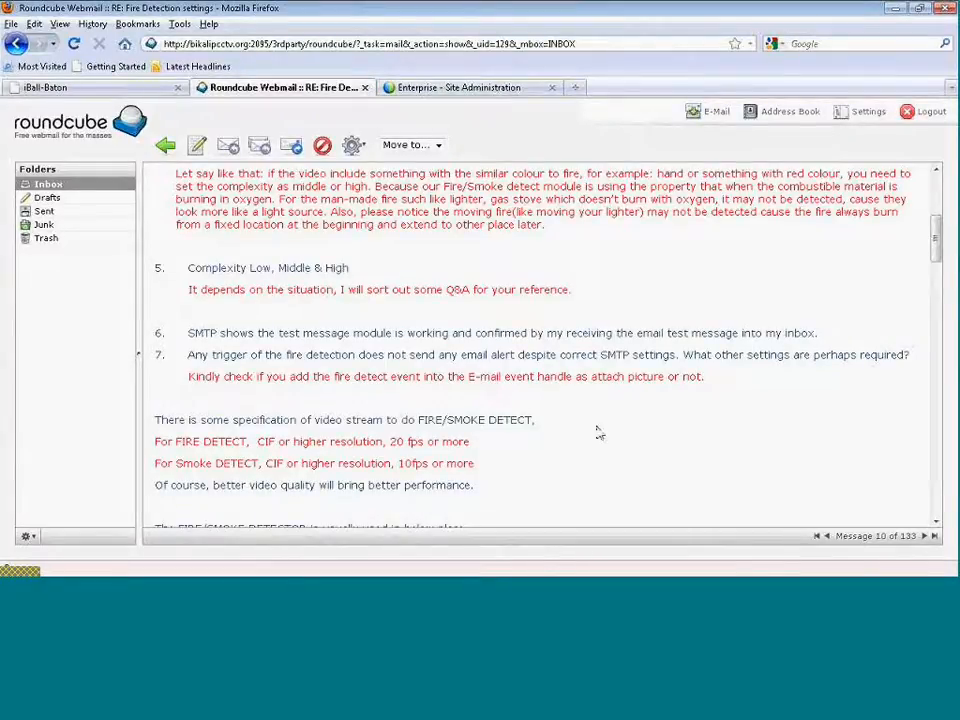
scroll(597, 432, "down", 1)
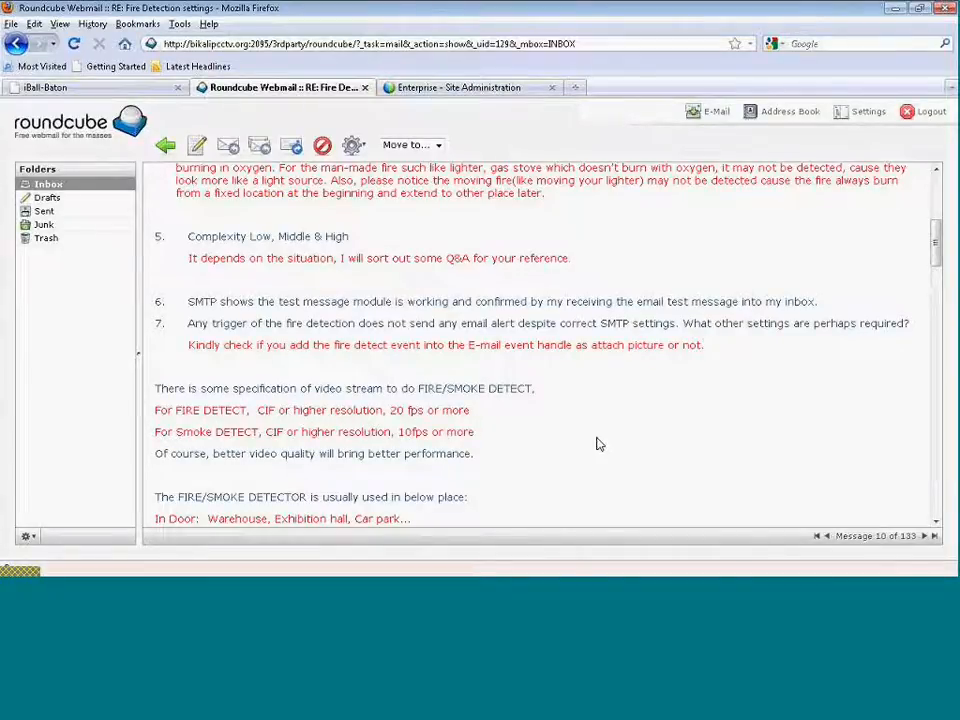
Highlight the 20 fps requirement in the email's FIRE DETECT line.
left_click_drag(396, 416, 427, 413)
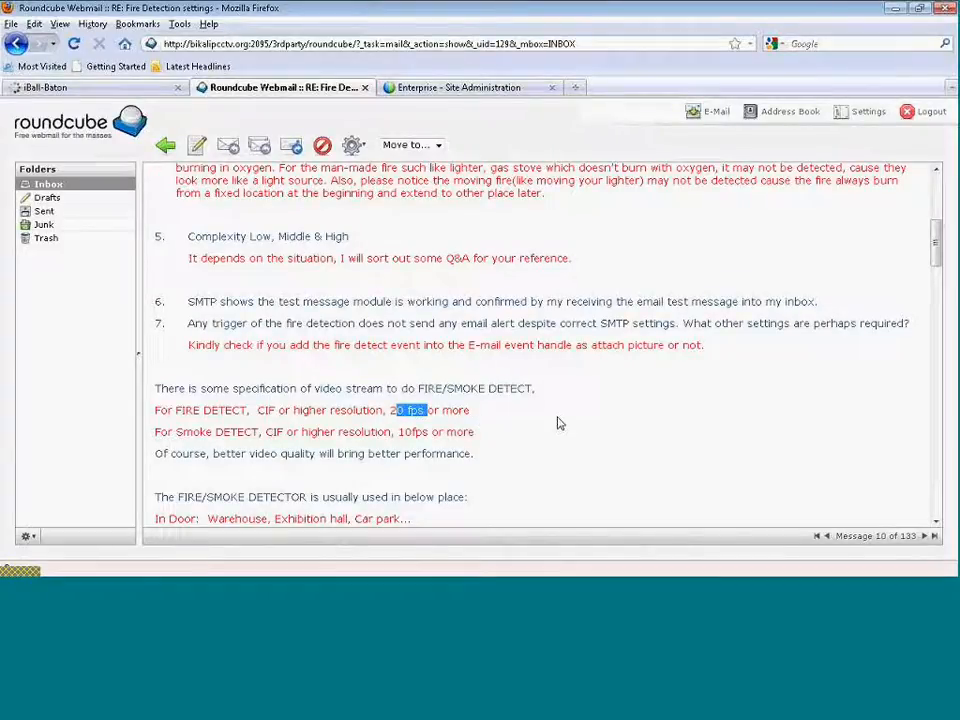
left_click(559, 423)
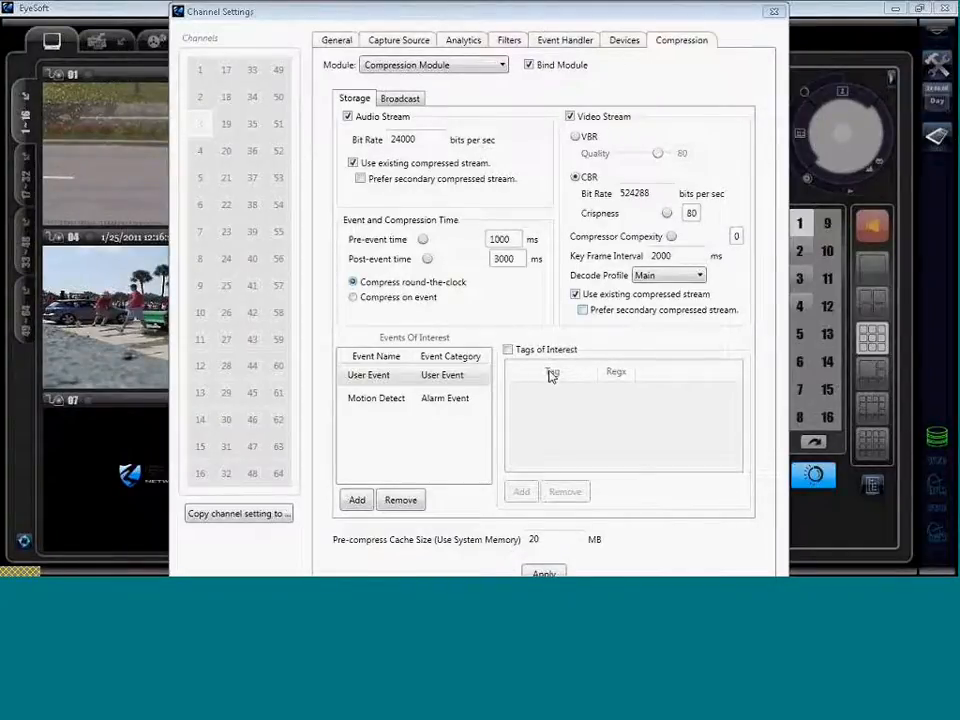
Bring Channel Settings back into focus to review the Compression tab values.
left_click(518, 325)
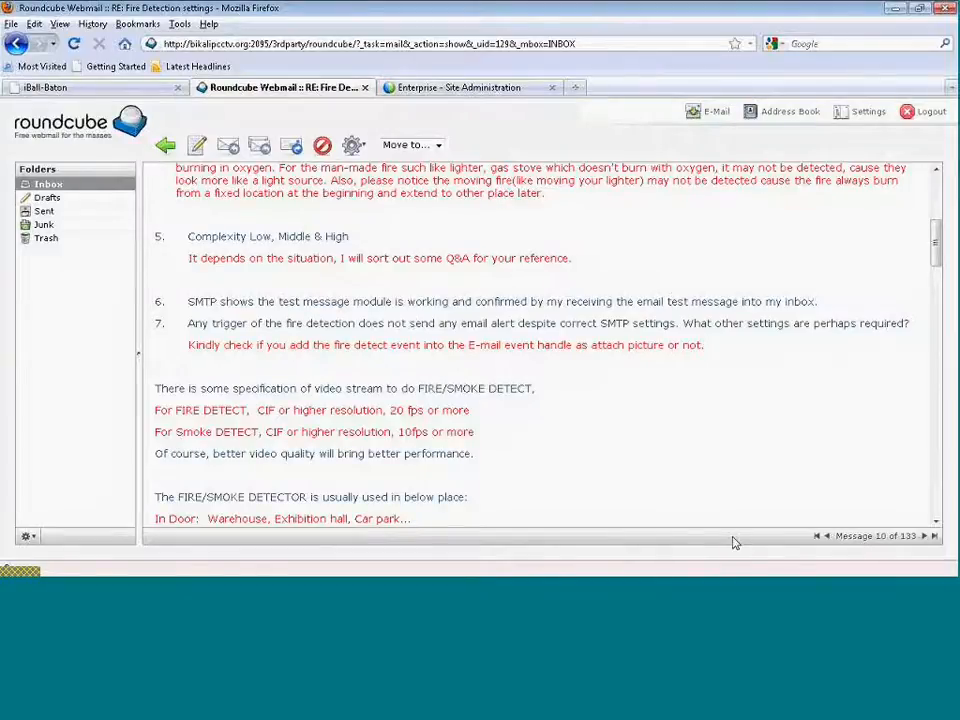
scroll(612, 470, "down", 1)
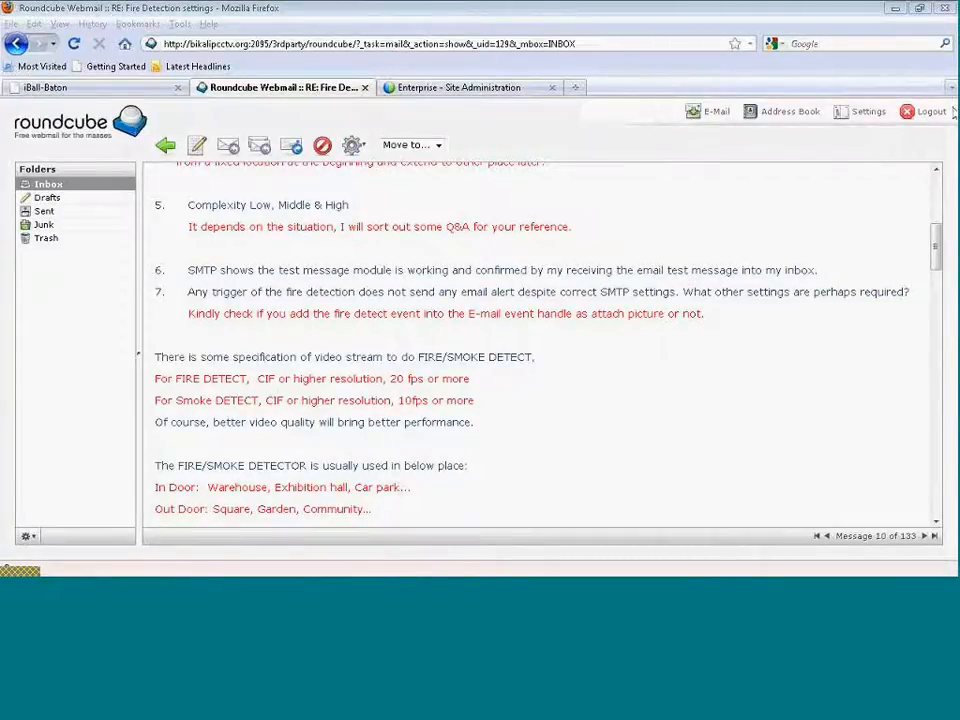
left_click(752, 16)
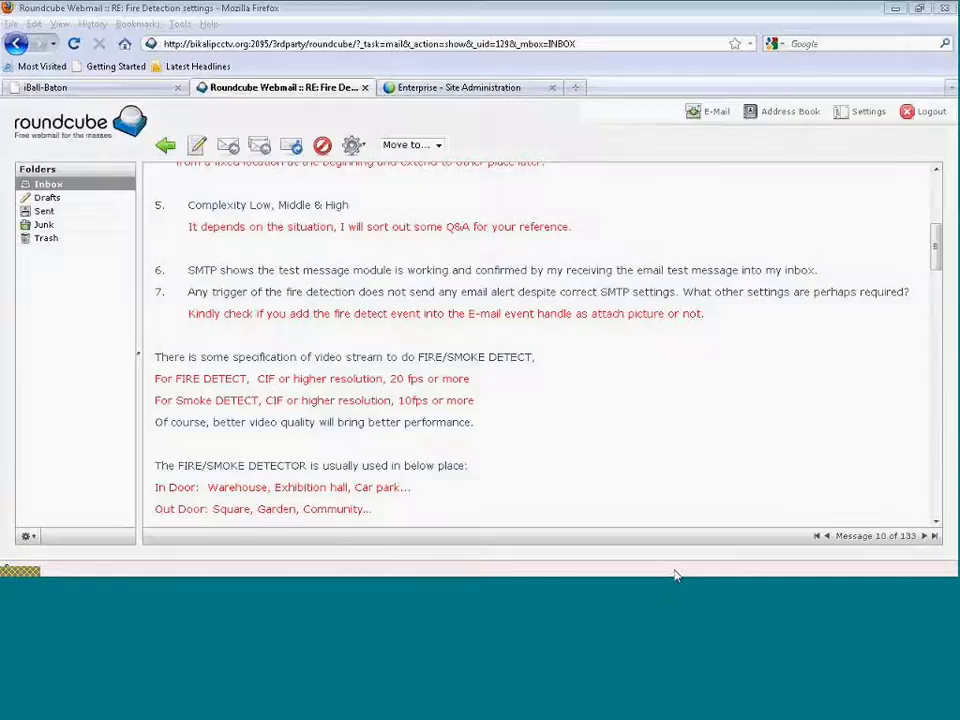
left_click(627, 427)
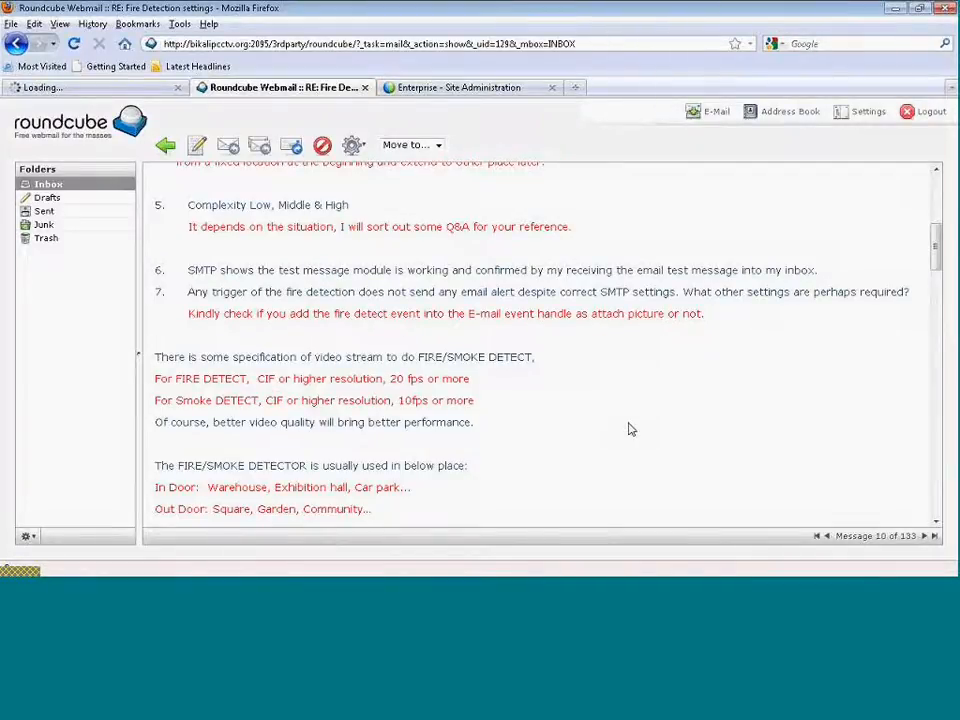
scroll(630, 428, "down", 1)
scroll(630, 428, "down", 1)
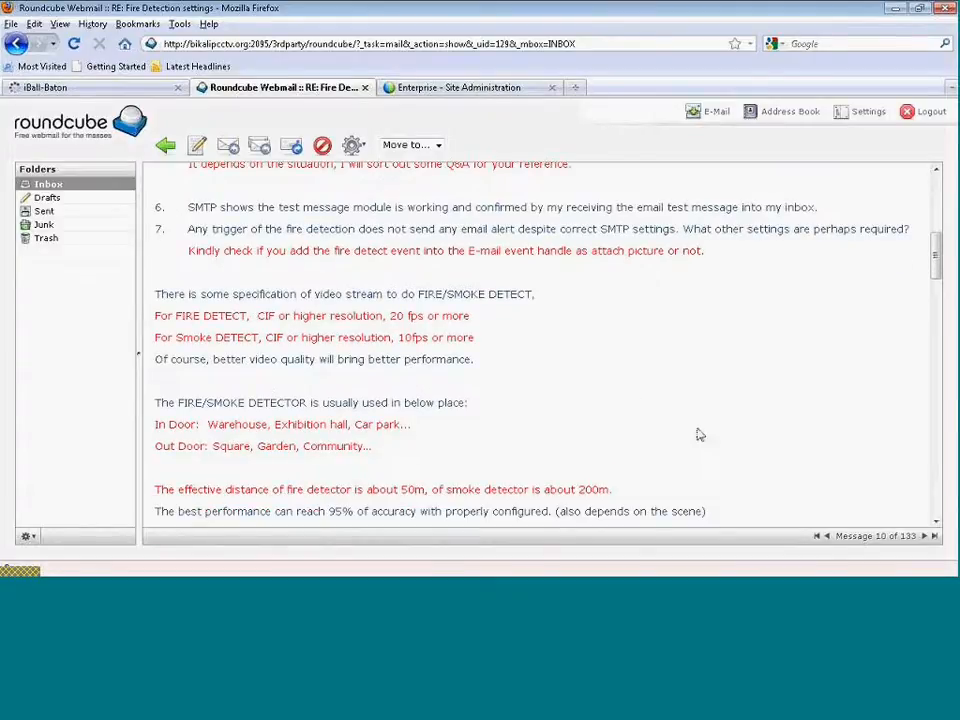
scroll(697, 440, "up", 3)
scroll(697, 447, "up", 3)
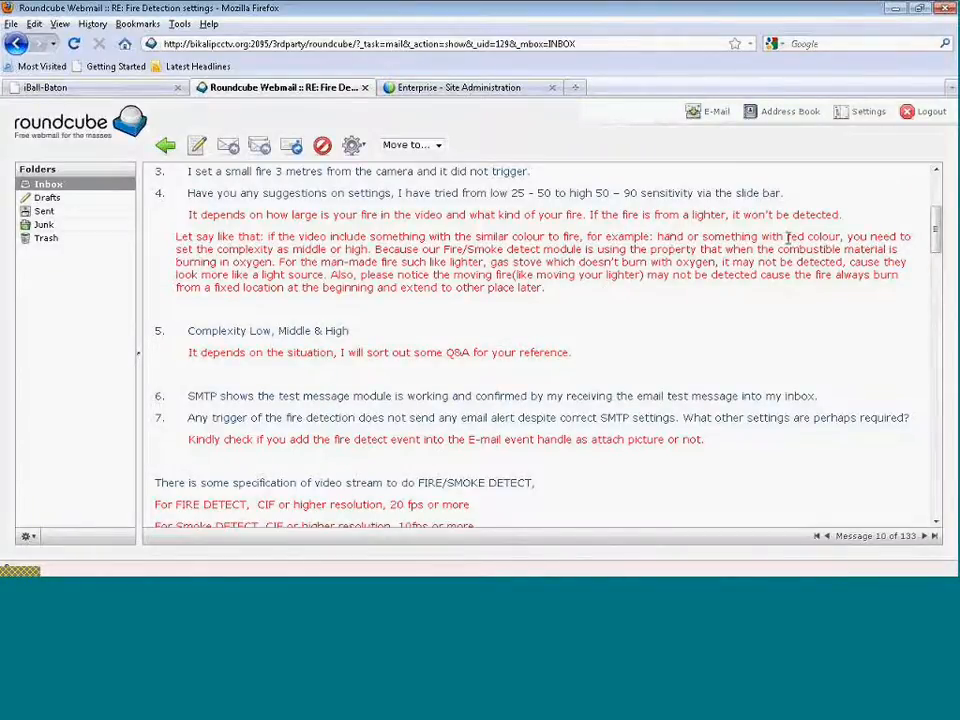
Highlight the middle/high complexity advice and the combustible-material fire explanation under item 4.
left_click_drag(701, 236, 913, 262)
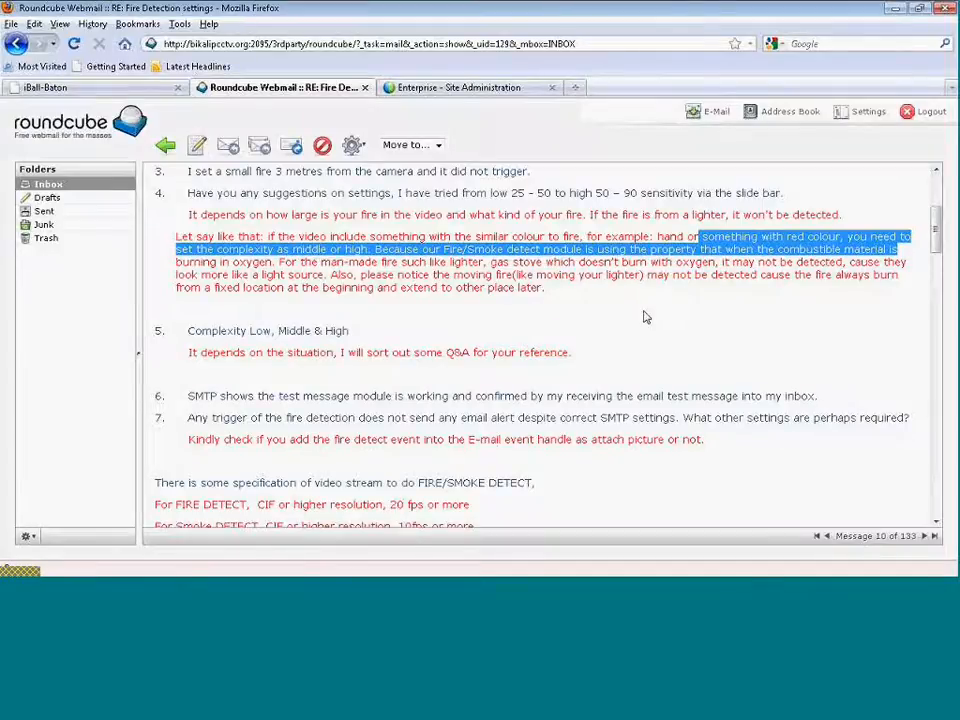
left_click_drag(781, 250, 517, 298)
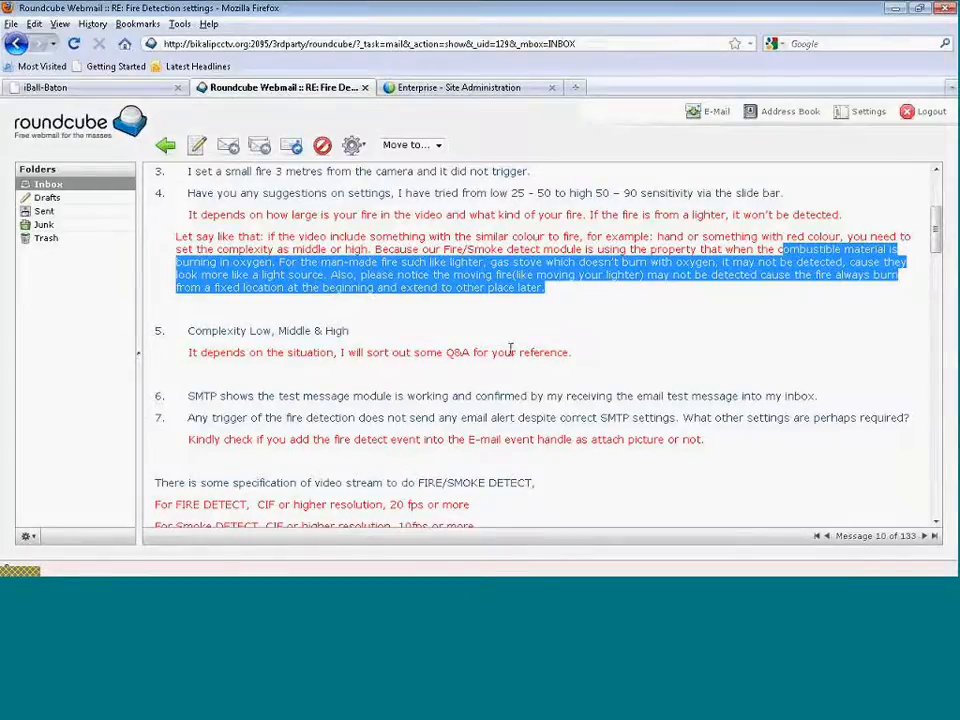
Clear the highlight and scroll the reply down to the video stream specifications.
left_click(573, 311)
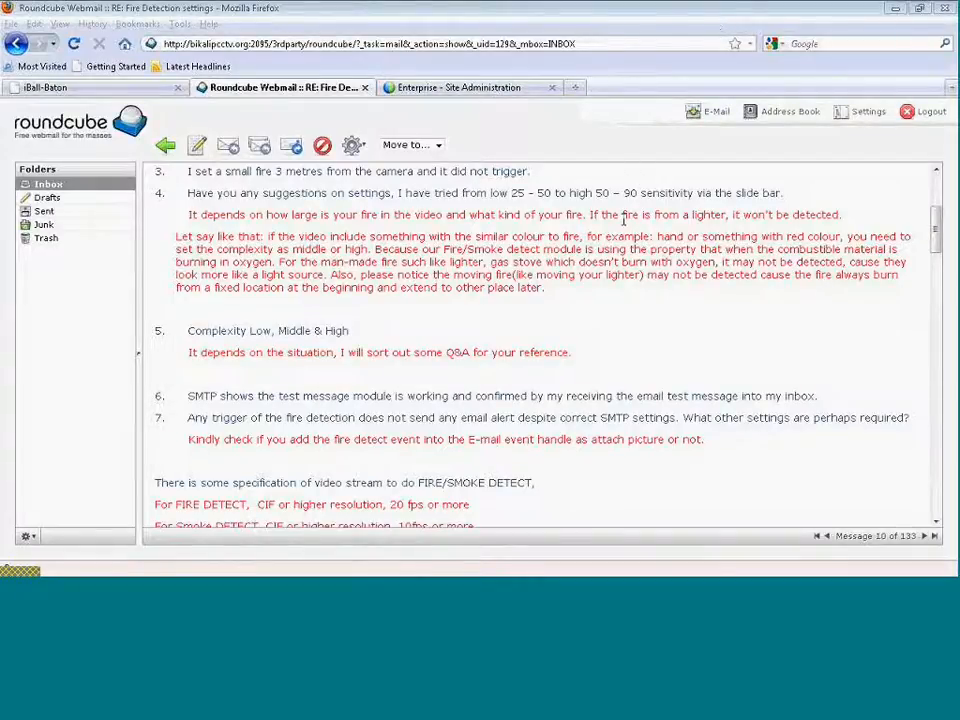
scroll(602, 318, "down", 2)
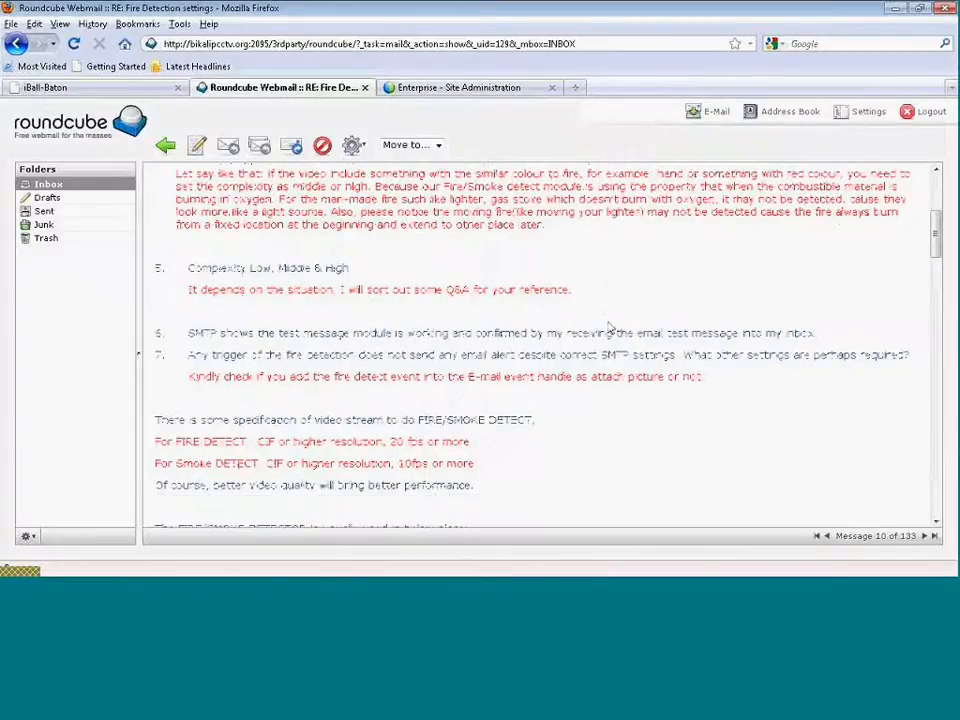
scroll(609, 329, "down", 1)
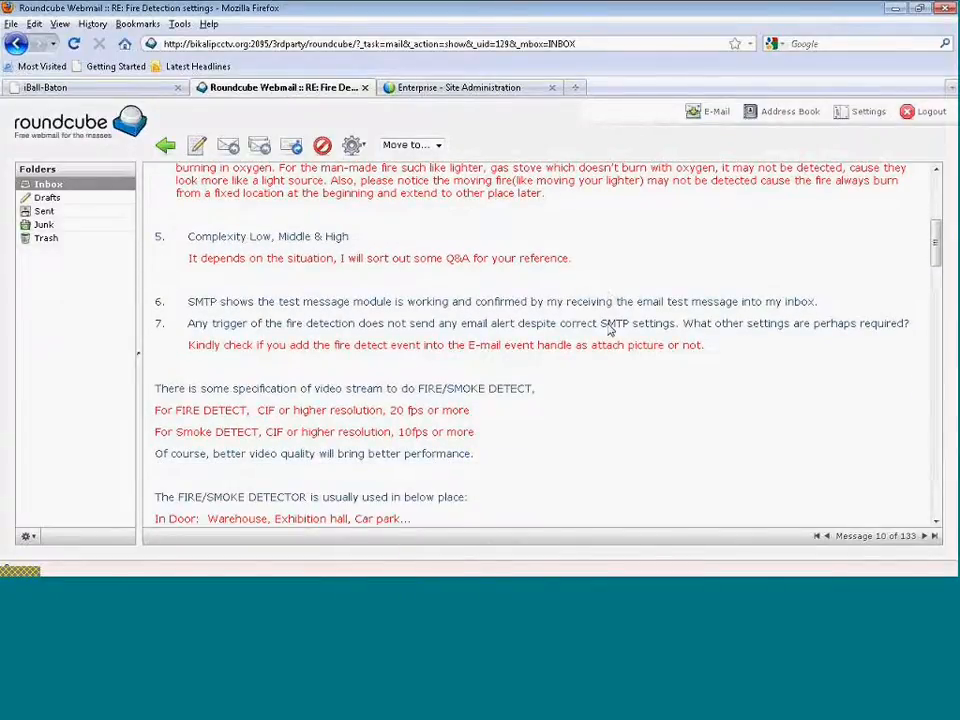
scroll(607, 345, "down", 1)
scroll(600, 375, "down", 1)
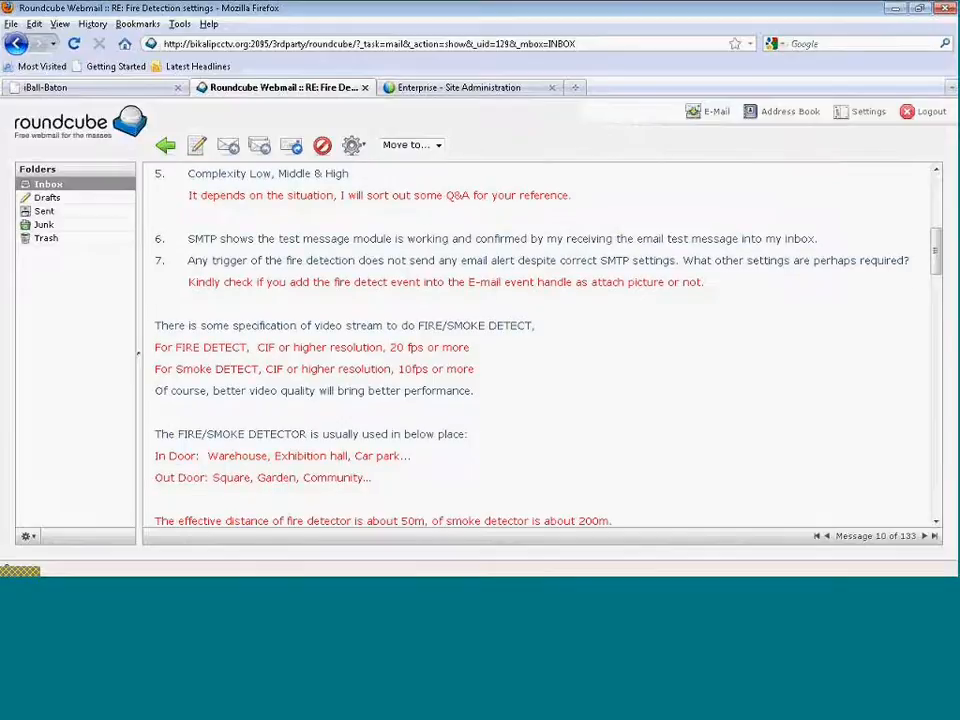
scroll(584, 408, "down", 1)
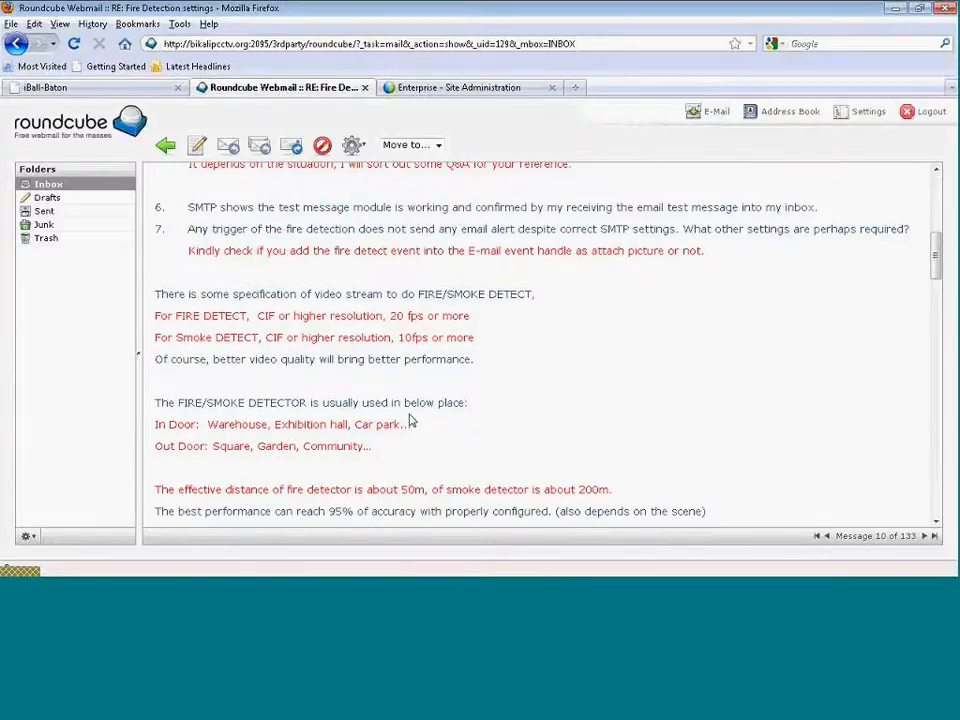
Highlight the In Door (Warehouse, Car park) and Out Door (Community) detector locations while reading.
double_click(160, 424)
left_click_drag(238, 437, 393, 427)
left_click(282, 427)
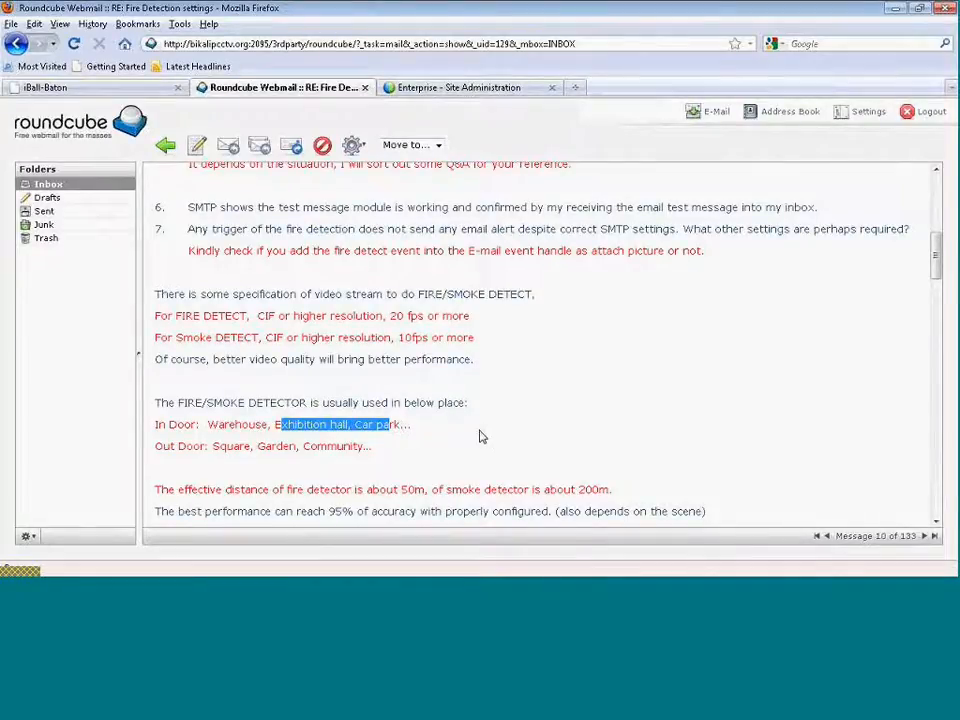
left_click(428, 426)
left_click_drag(355, 426, 452, 404)
left_click(482, 428)
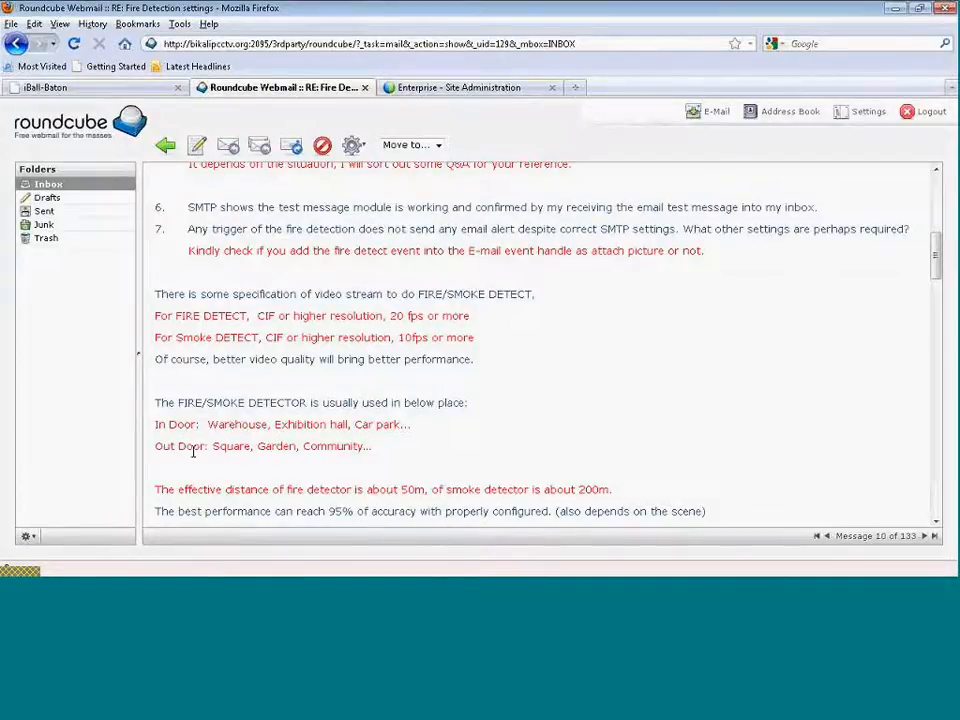
left_click_drag(302, 447, 433, 455)
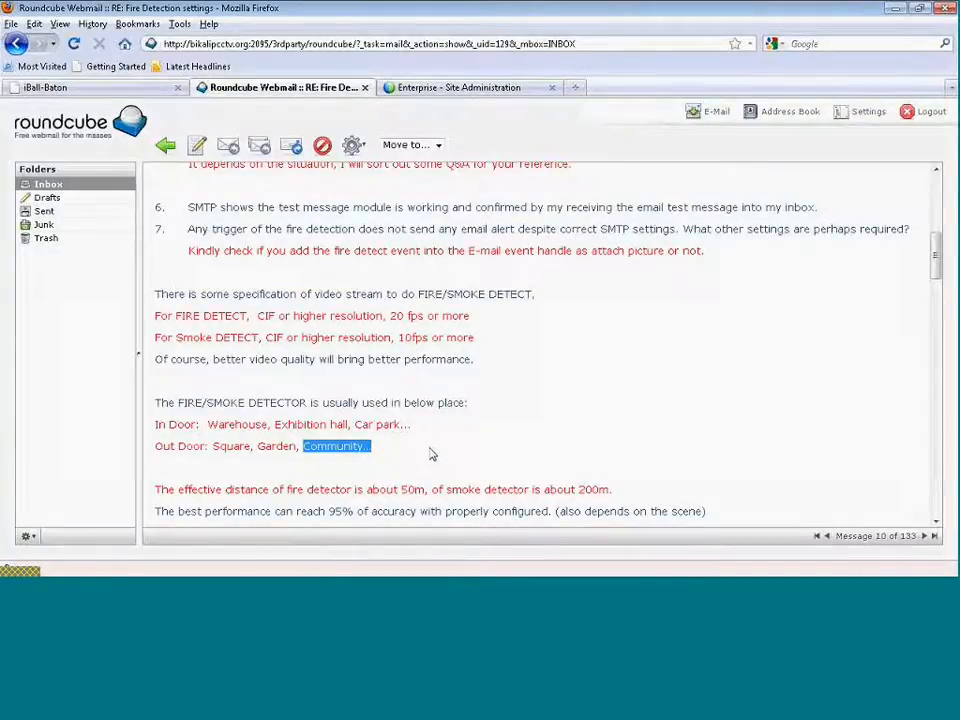
left_click(158, 450)
left_click_drag(160, 450, 252, 448)
left_click(469, 444)
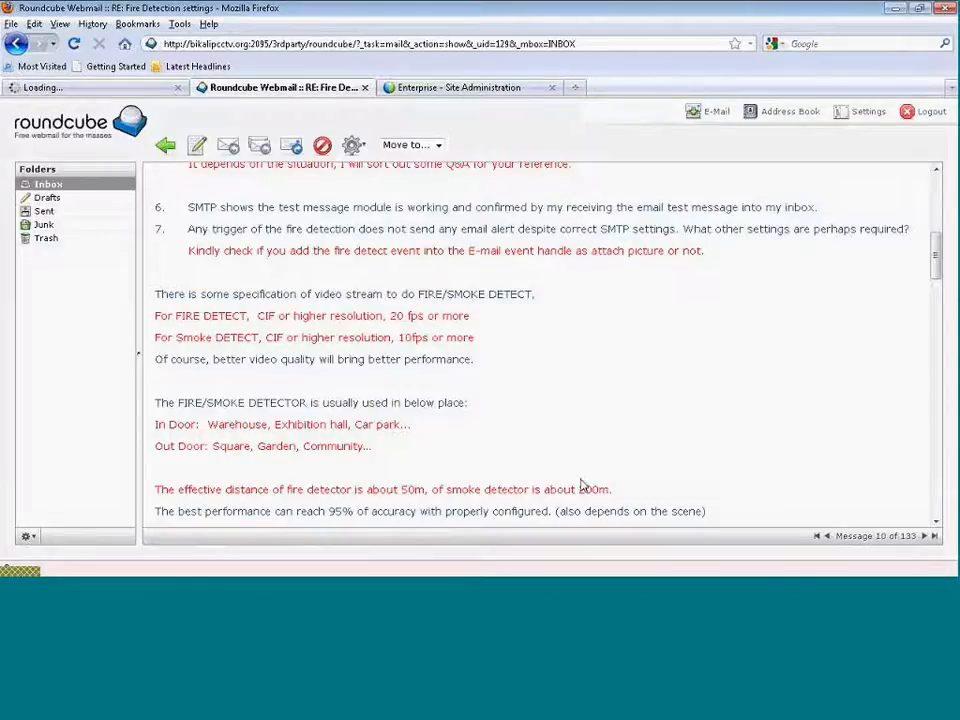
Return to EyeSoft's Channel Settings and view the Basic Event Presenter with its 3000 ms visual alarm.
left_click(193, 594)
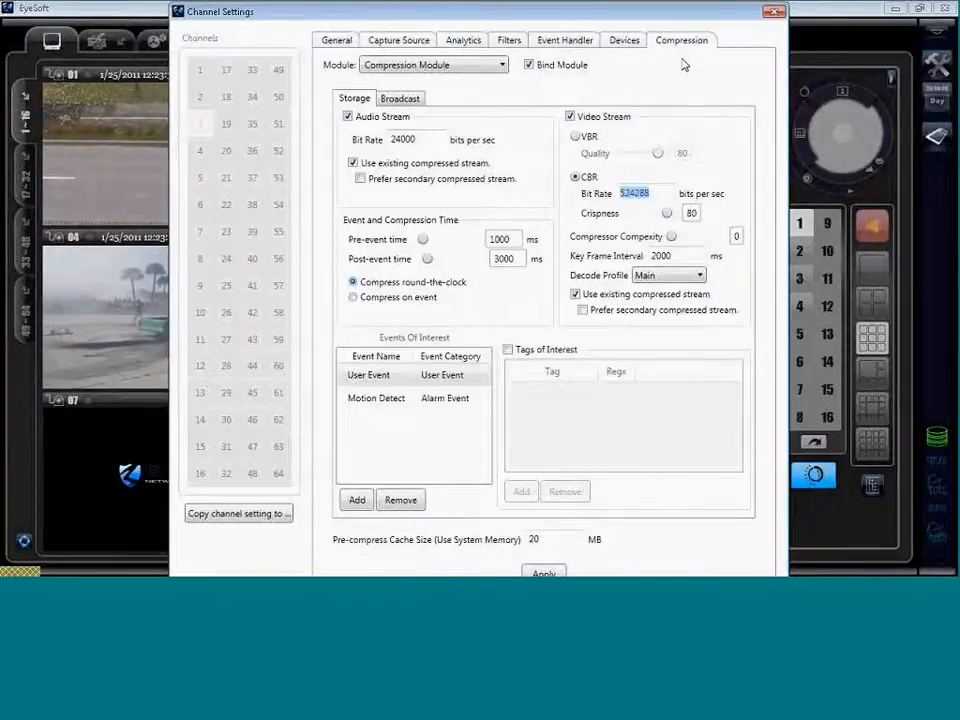
left_click(464, 41)
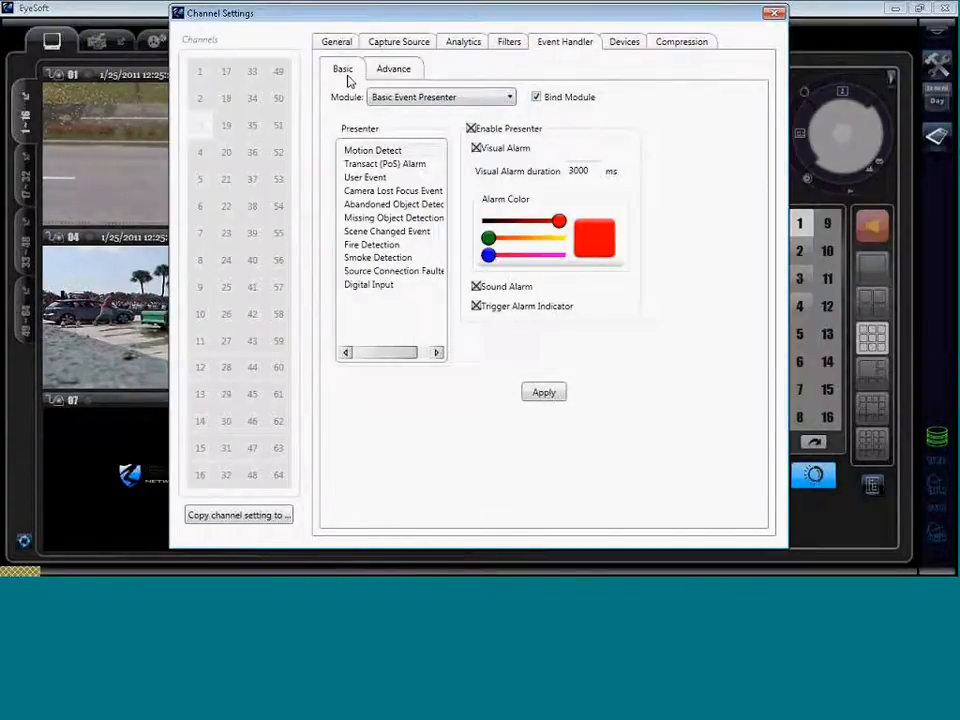
left_click(395, 249)
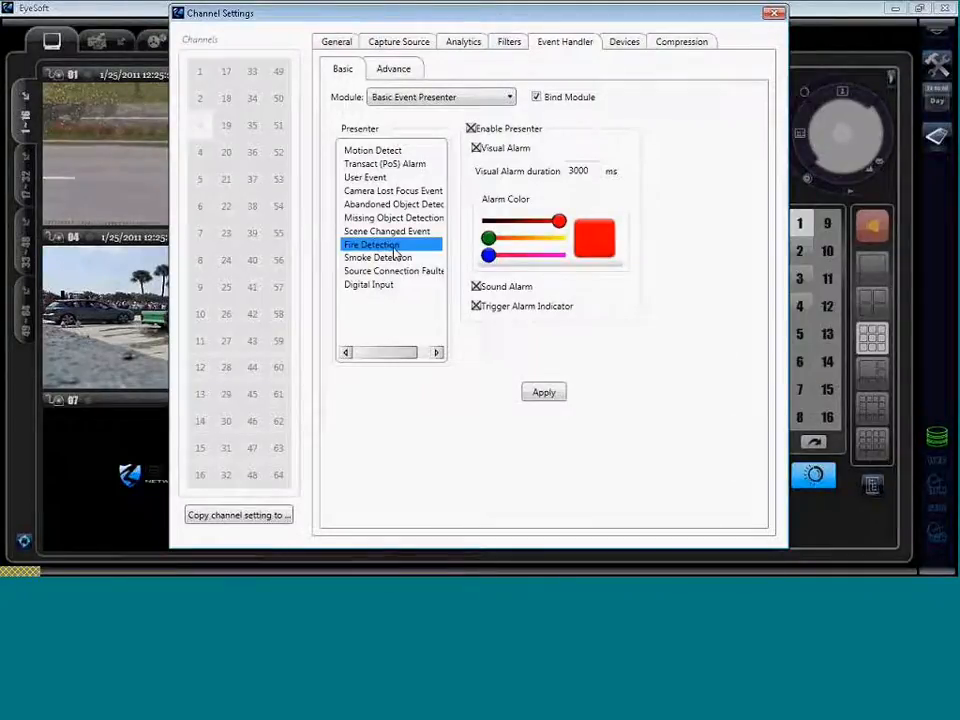
left_click(396, 72)
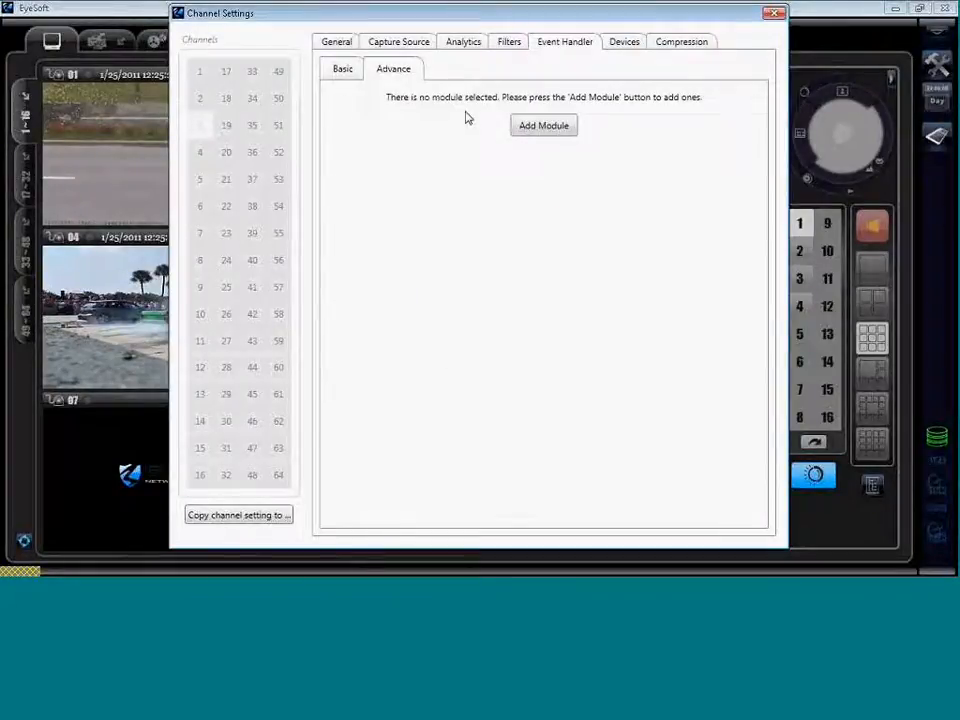
left_click(530, 132)
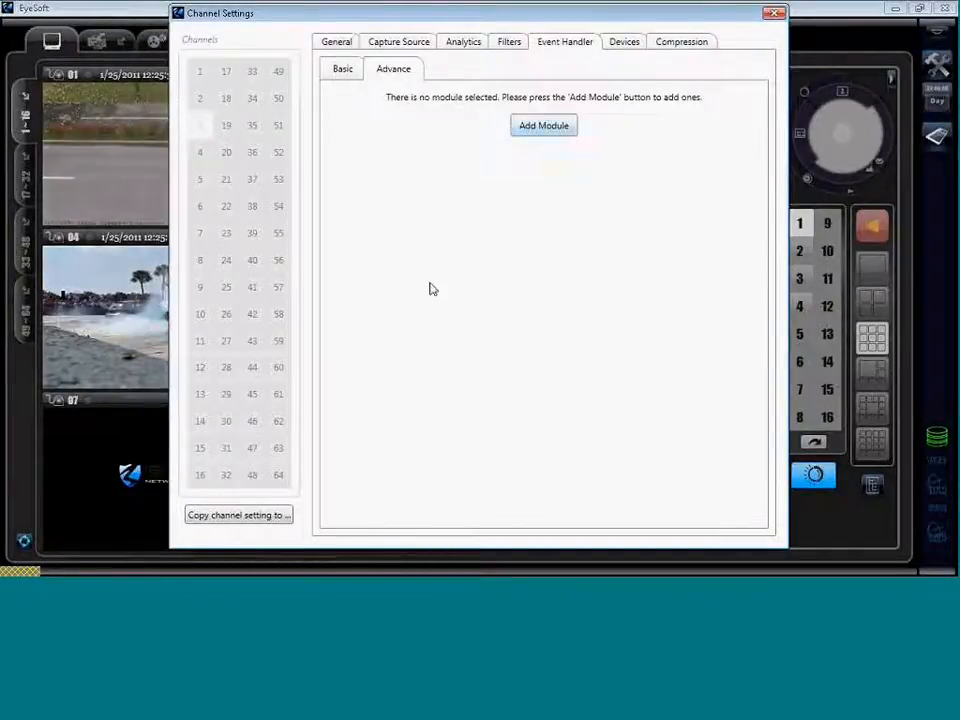
left_click(455, 272)
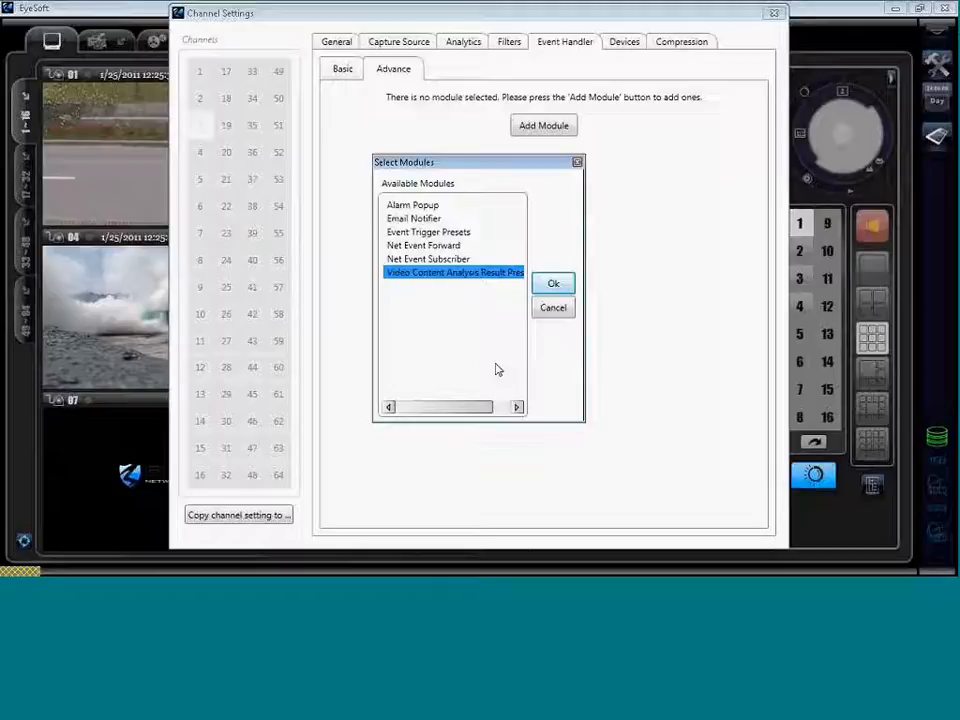
left_click(554, 309)
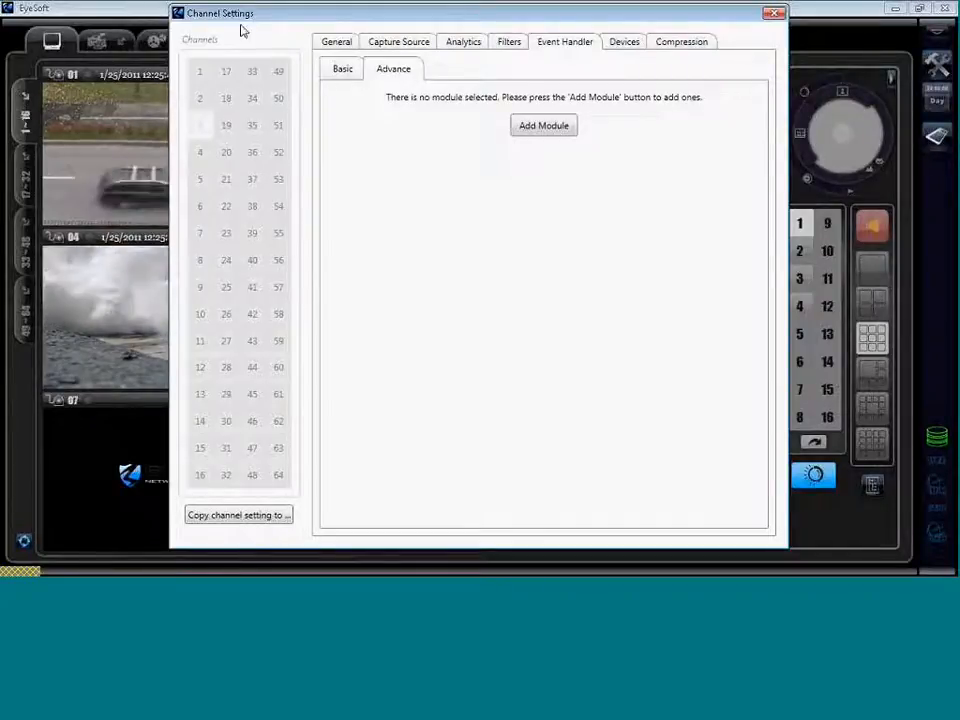
left_click(340, 73)
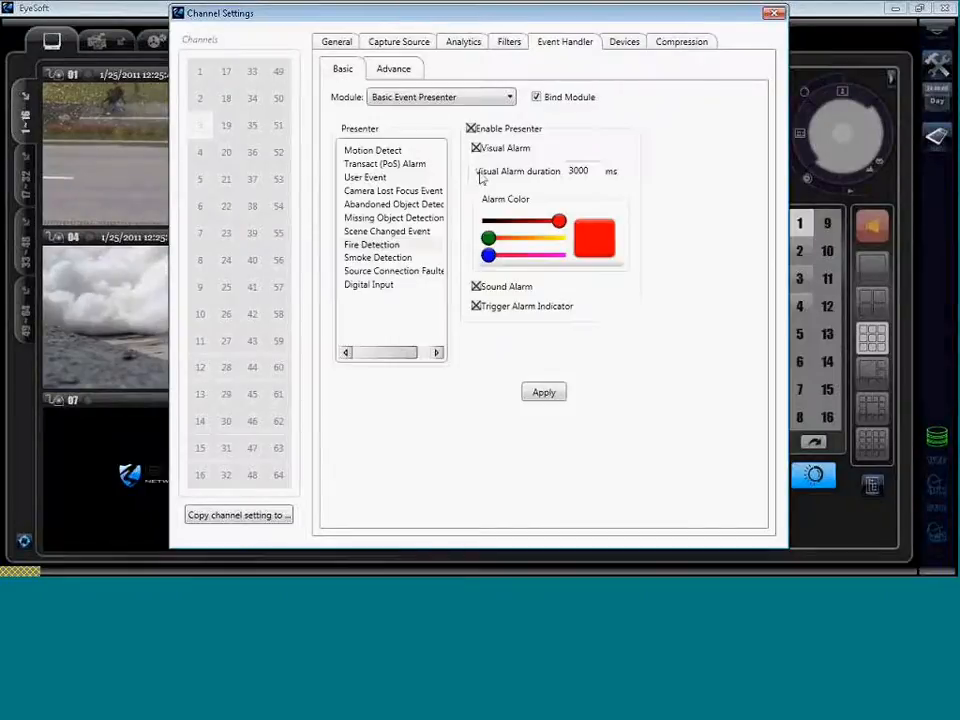
Switch Channel Settings to the Compression tab before closing it.
left_click(683, 45)
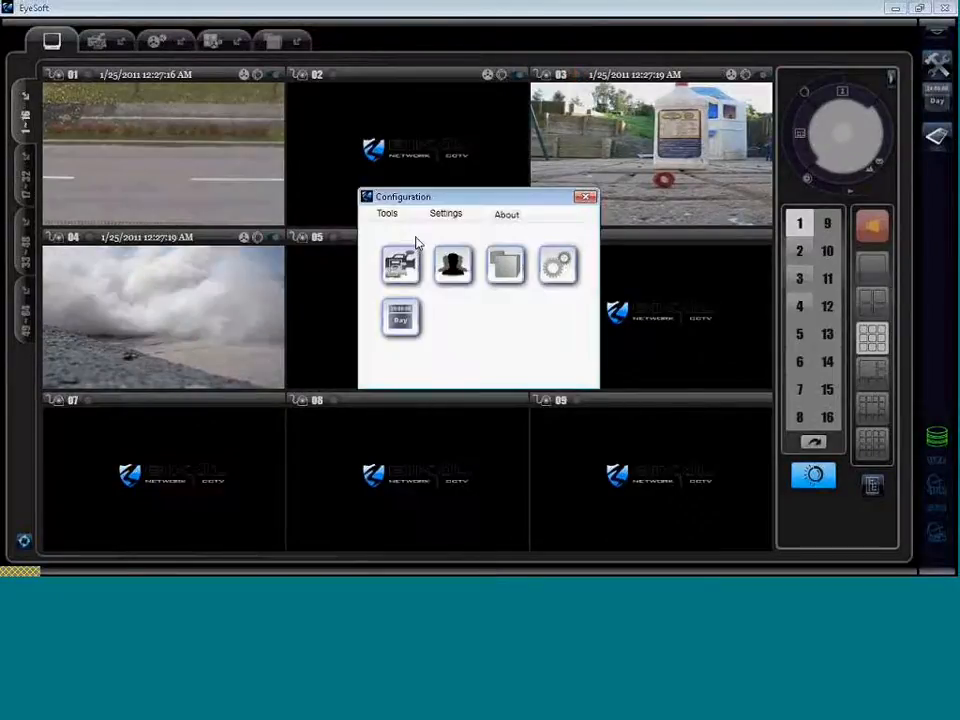
Open the camera's Channel Settings, check the Capture Source path, and go to Analytics > Advance.
left_click(402, 263)
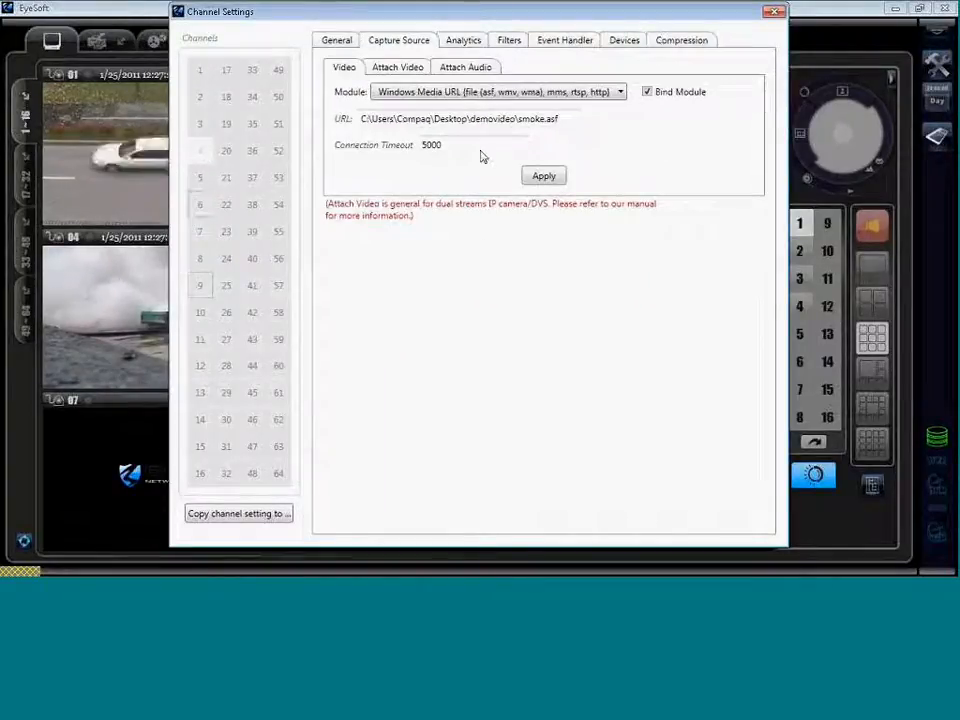
left_click_drag(560, 120, 379, 122)
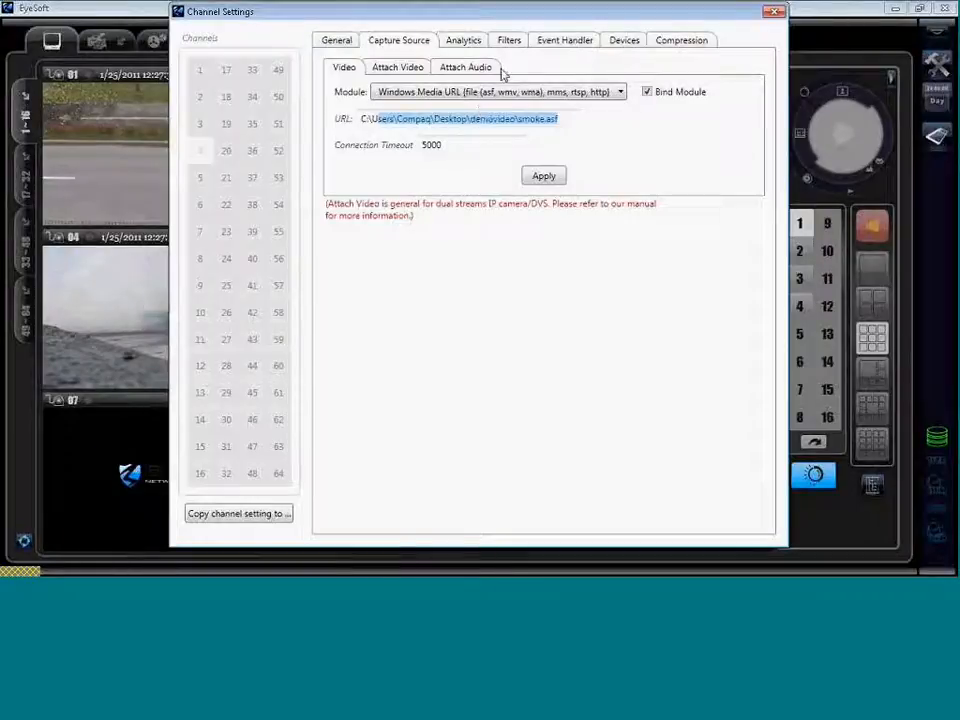
left_click(465, 42)
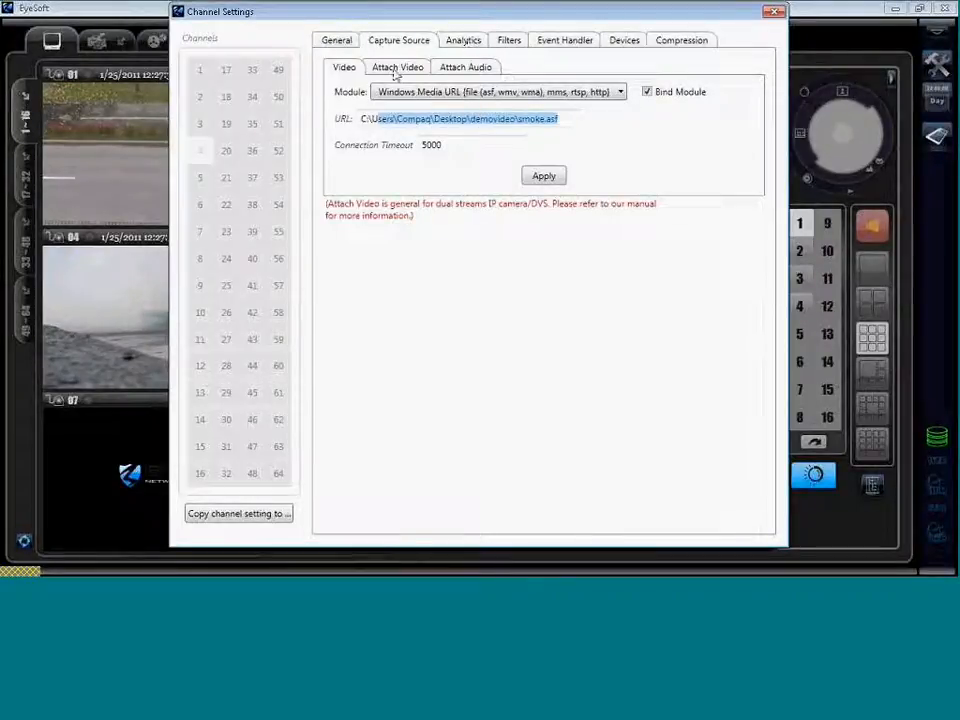
left_click(394, 70)
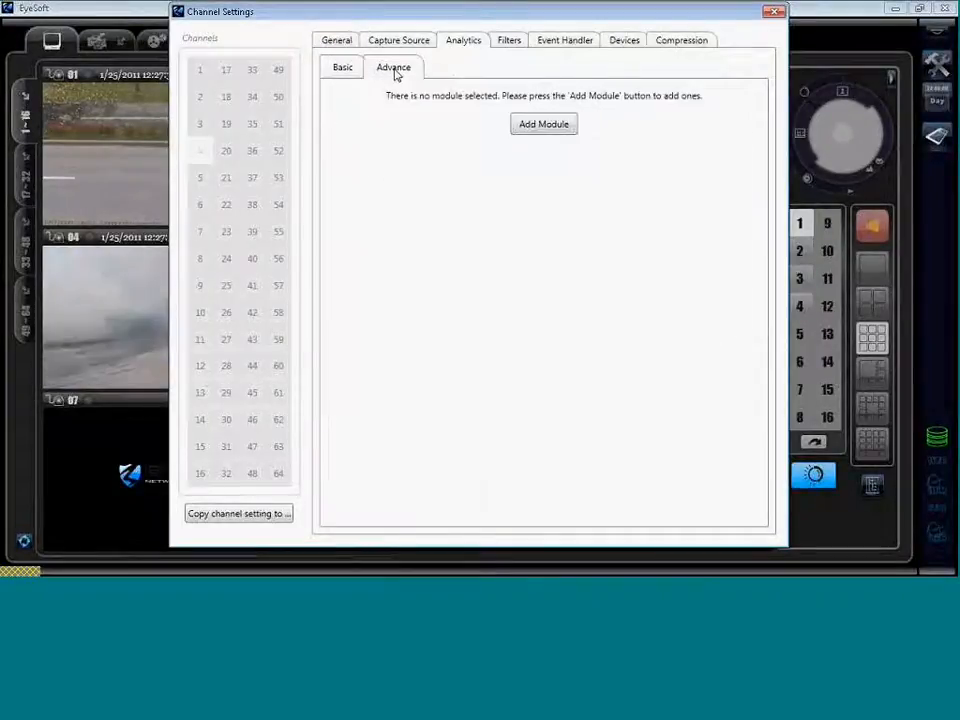
Add the Smoke Detector module (Smoke Detected, 100 ms interval, sensitivity 50) to the channel.
left_click(545, 125)
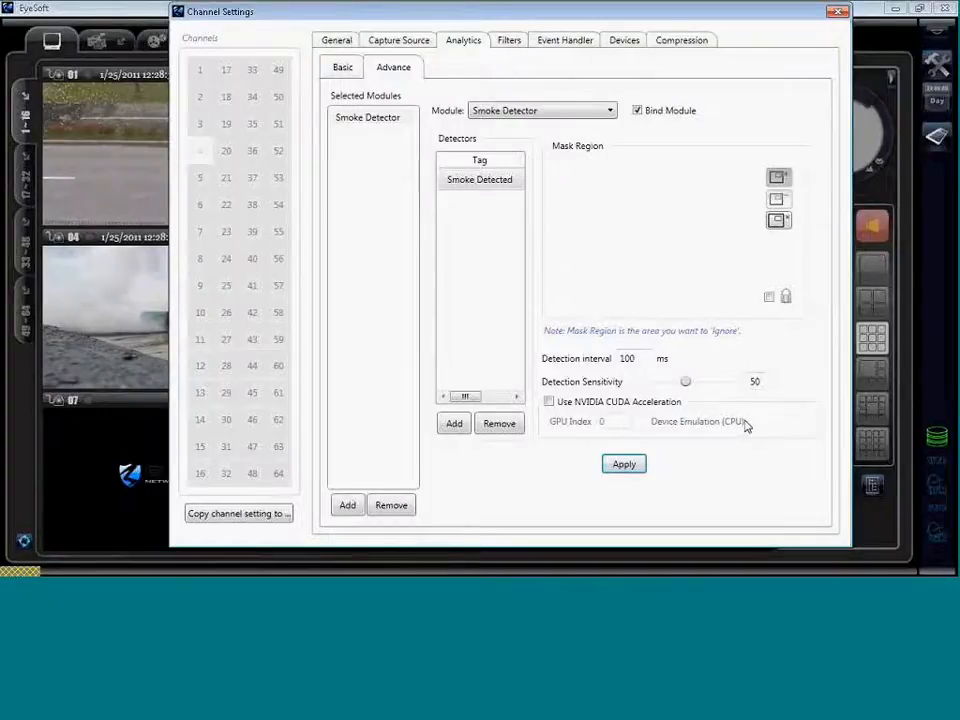
left_click_drag(729, 428, 746, 426)
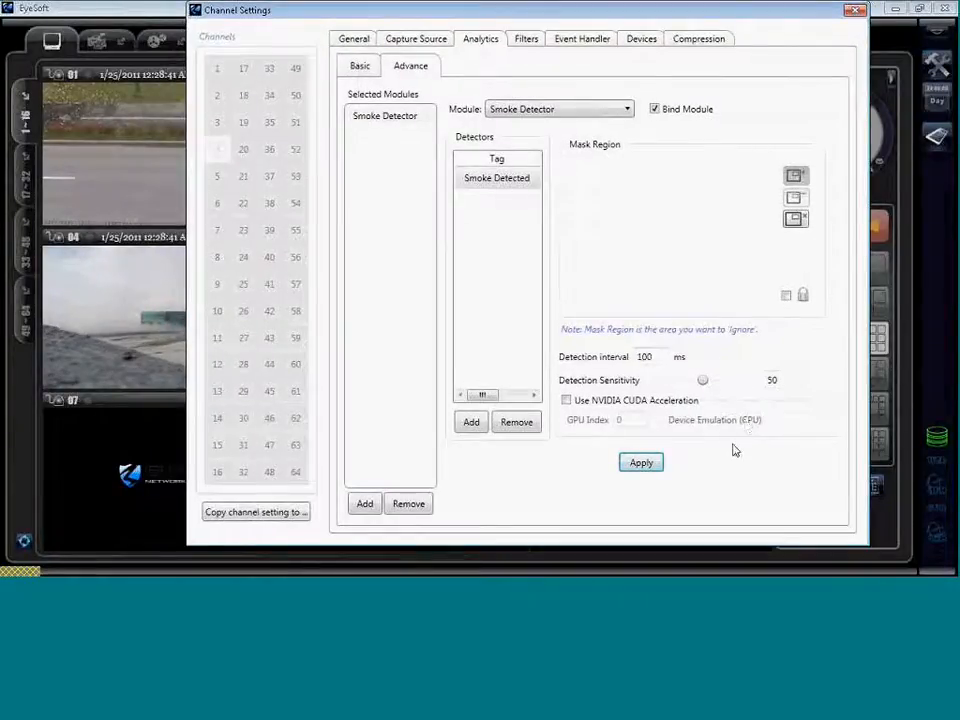
left_click_drag(712, 431, 695, 433)
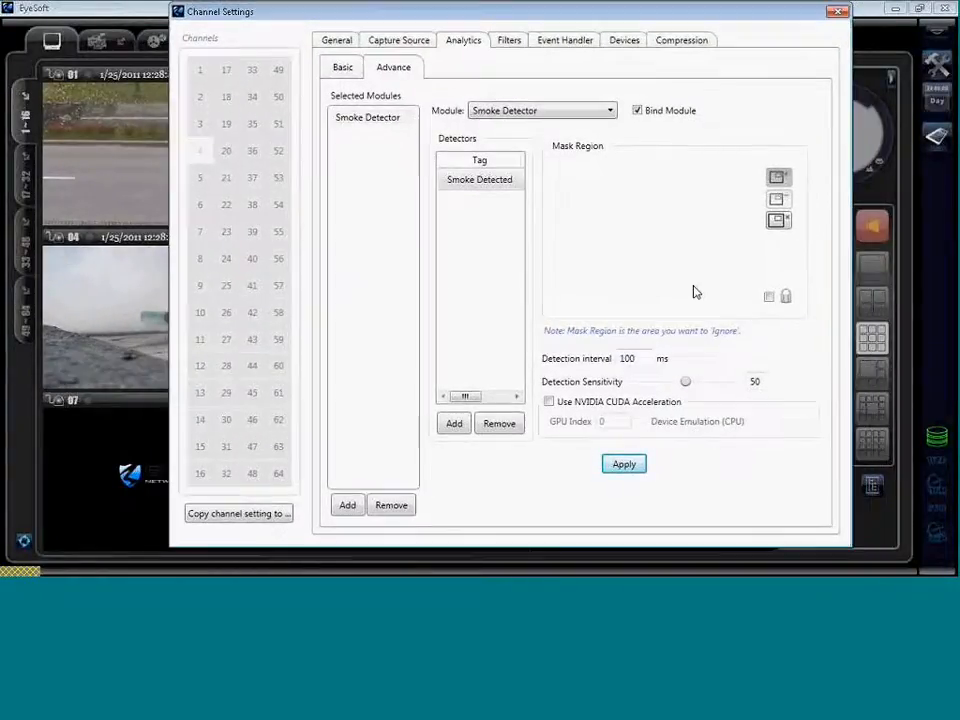
Review the Smoke Detection presenter's alarm options on Event Handler, then view the Compression tab.
left_click(553, 42)
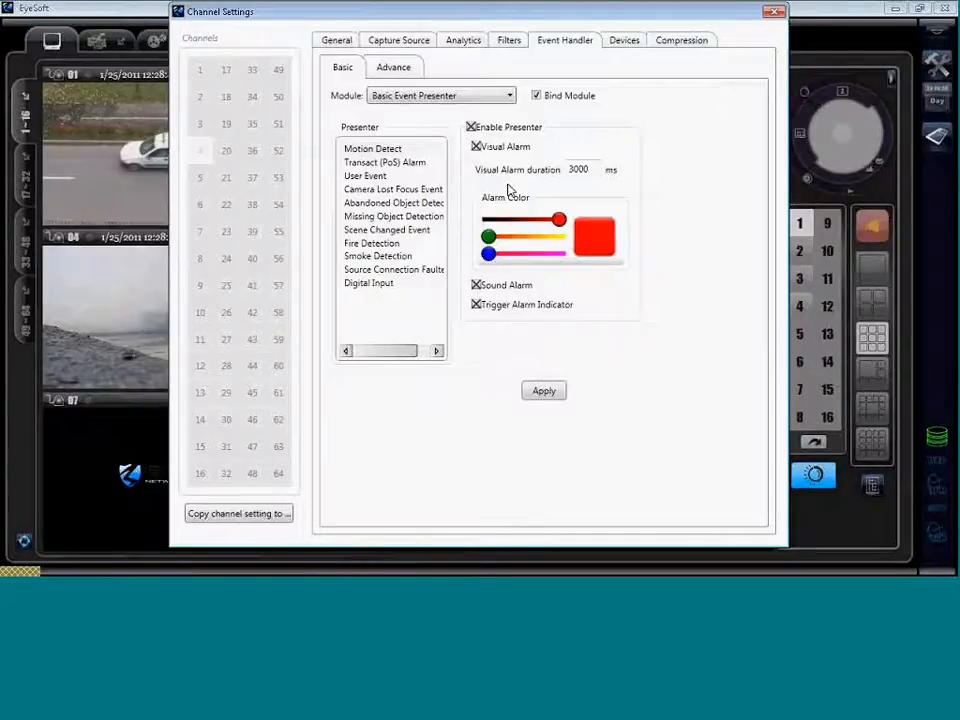
left_click(390, 256)
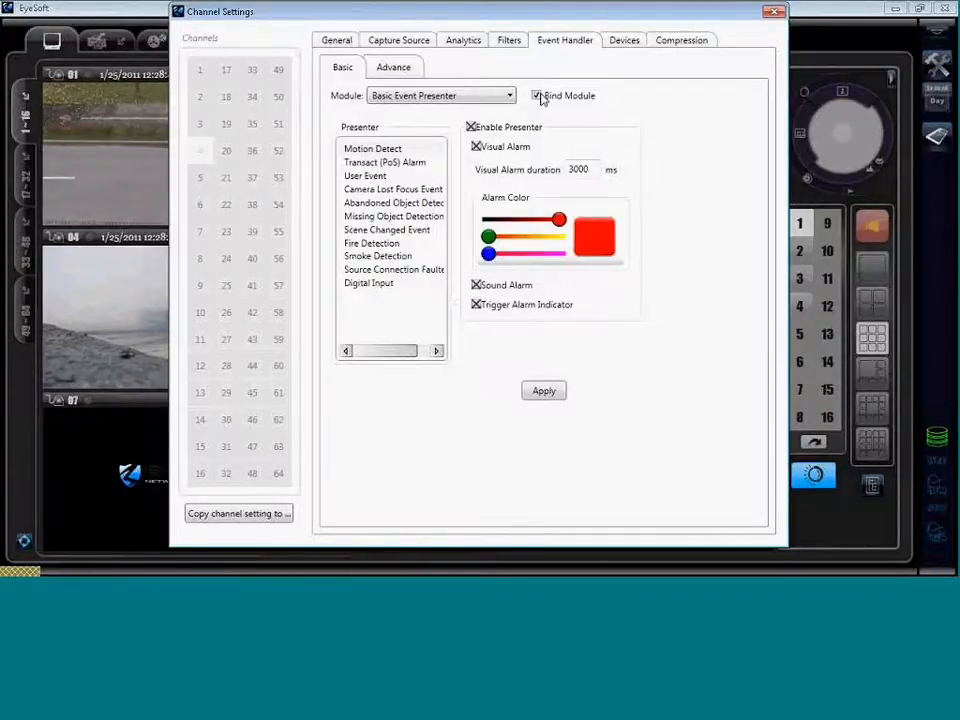
left_click(675, 42)
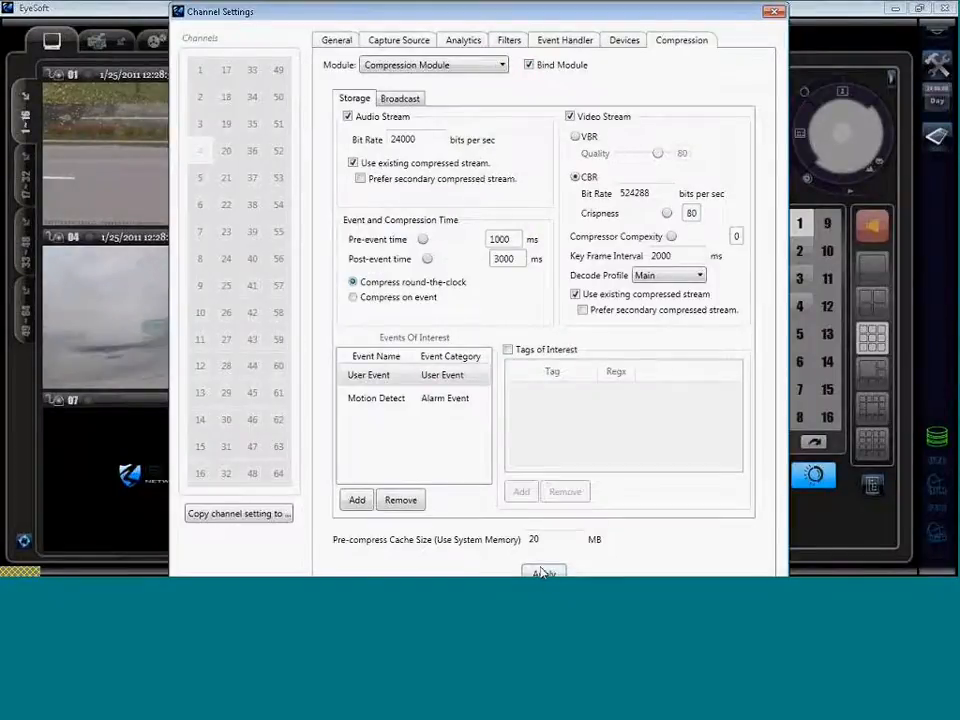
Close Channel Settings, restart camera 04 to trigger its smoke alarm, and switch to single-camera layout.
left_click(773, 14)
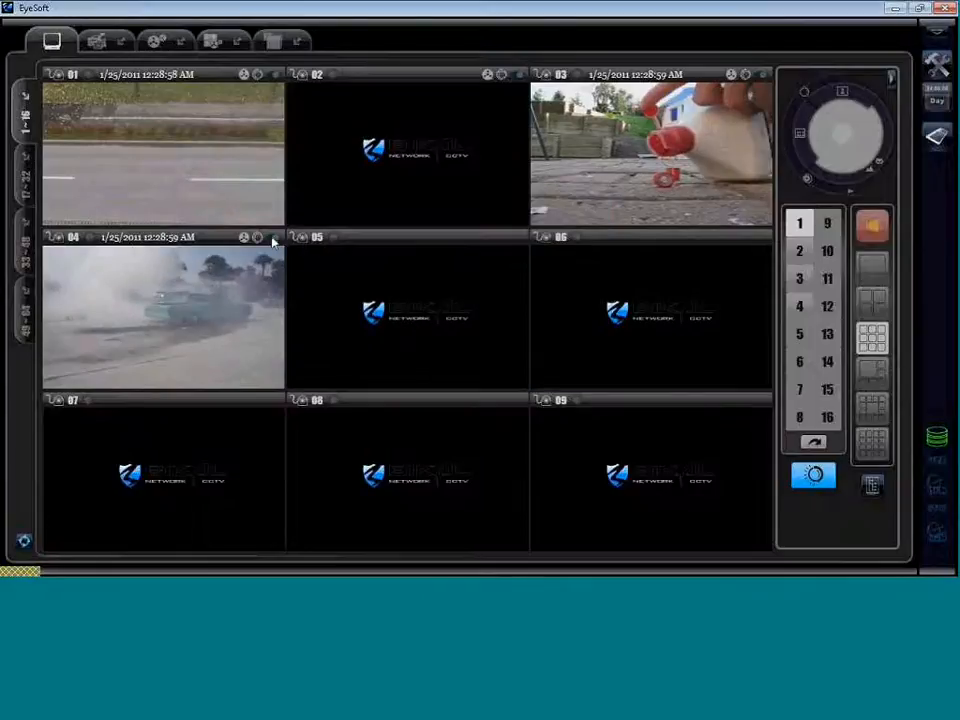
left_click(273, 240)
left_click(273, 240)
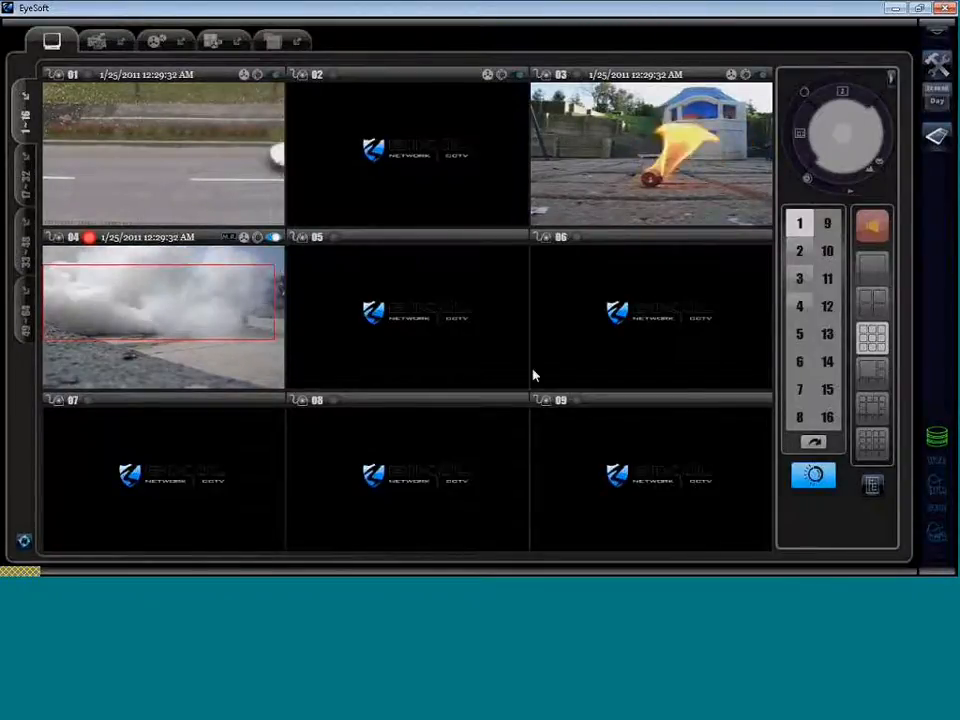
left_click(875, 275)
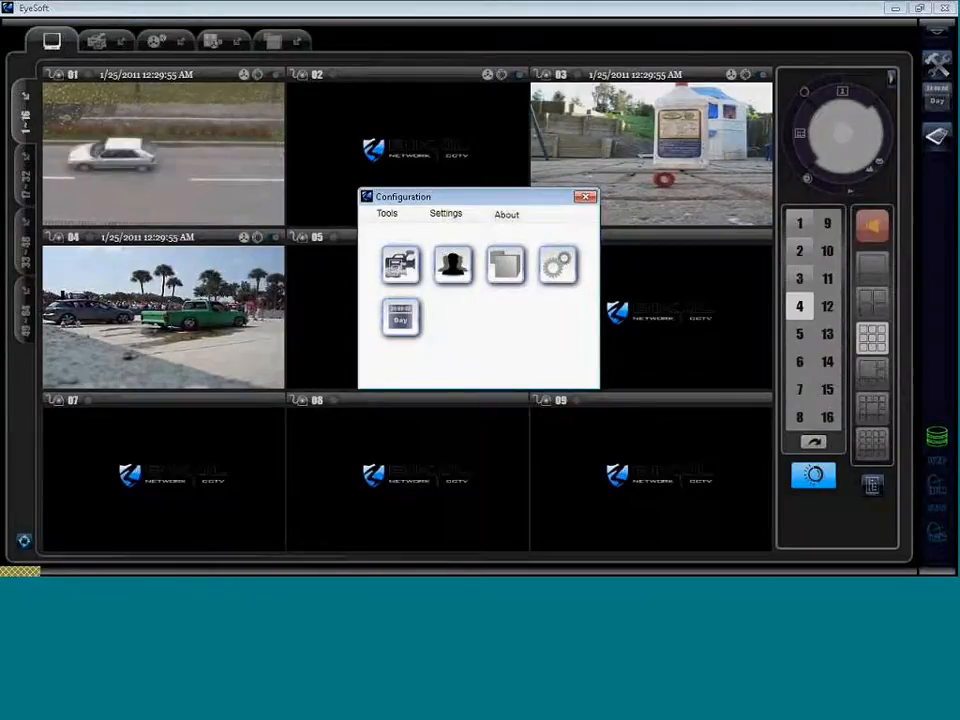
Open the road camera's Analytics > Advance settings and bring up the Select Modules list.
left_click(400, 265)
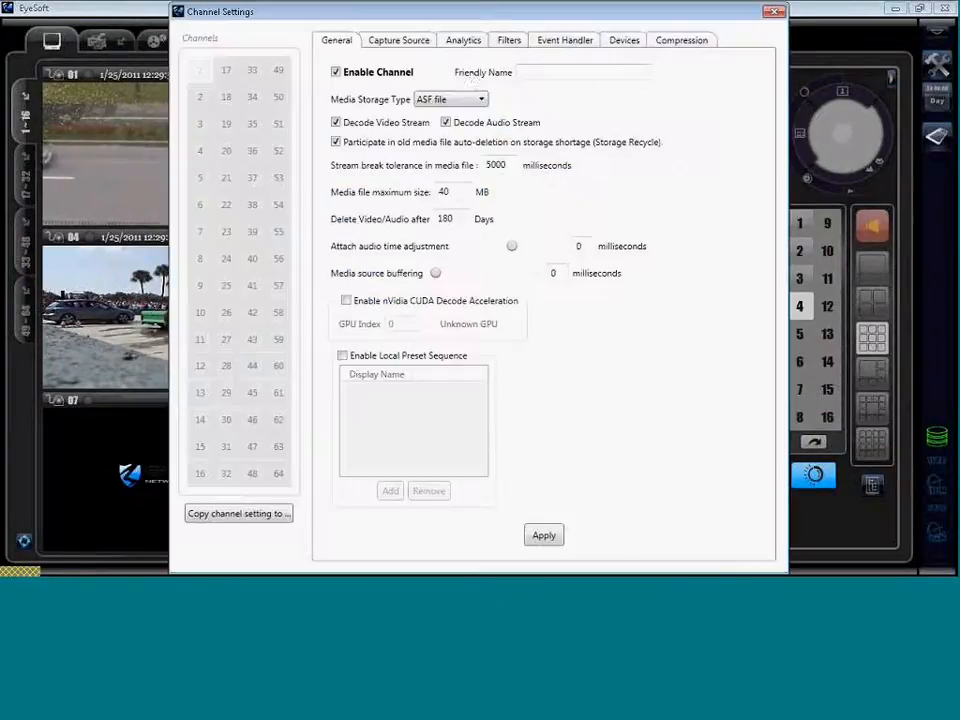
left_click(464, 42)
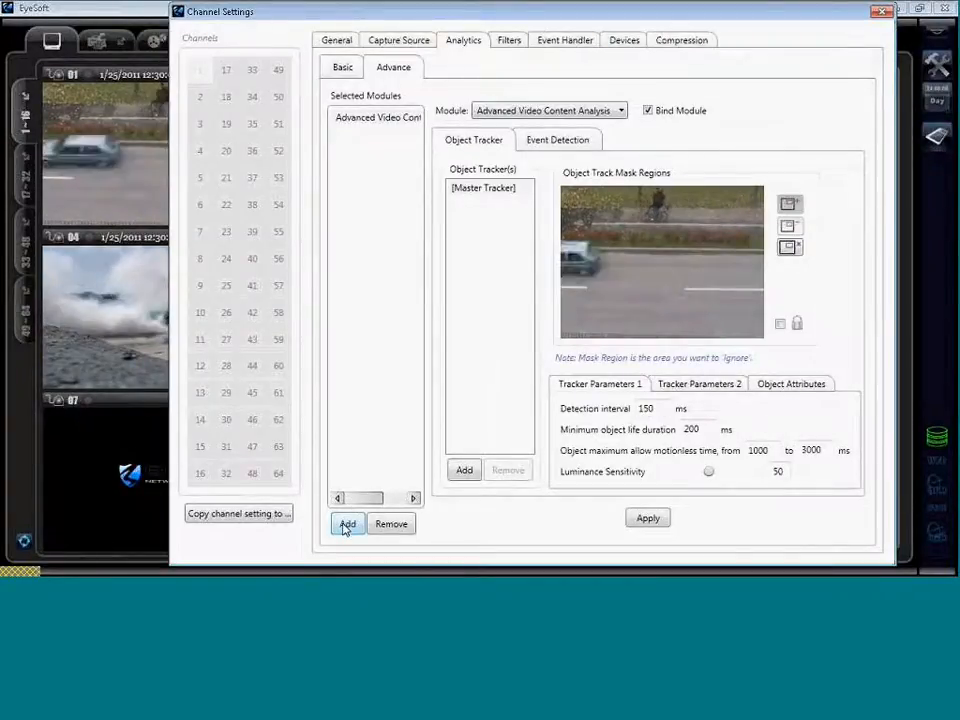
left_click(346, 524)
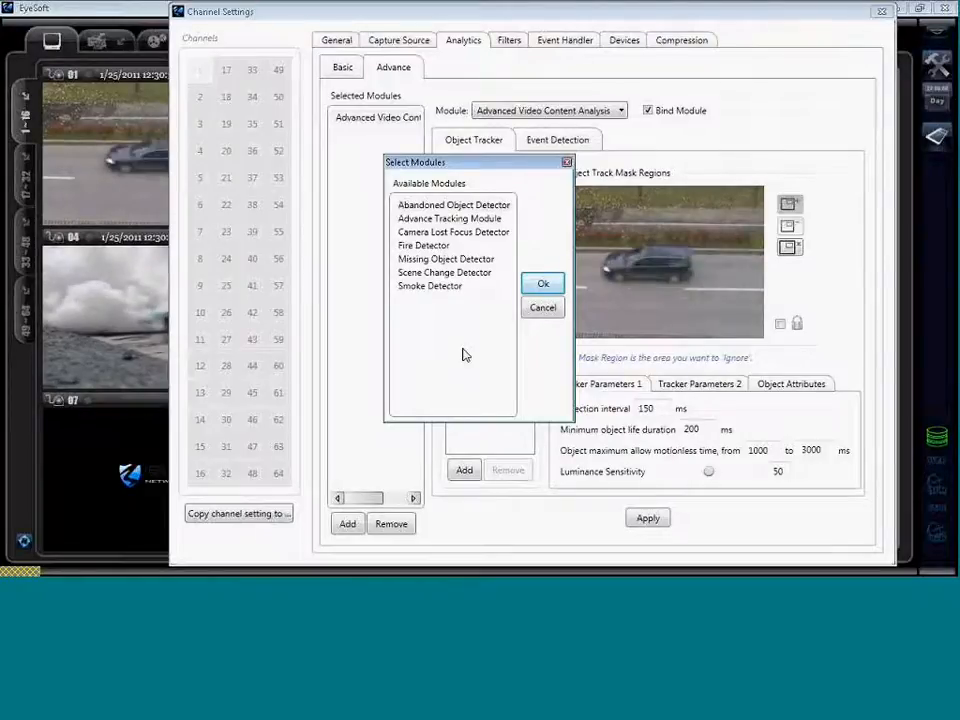
Pick Abandoned Object Detector, comparing the Camera Lost Focus, Missing Object and Scene Change modules.
left_click(464, 206)
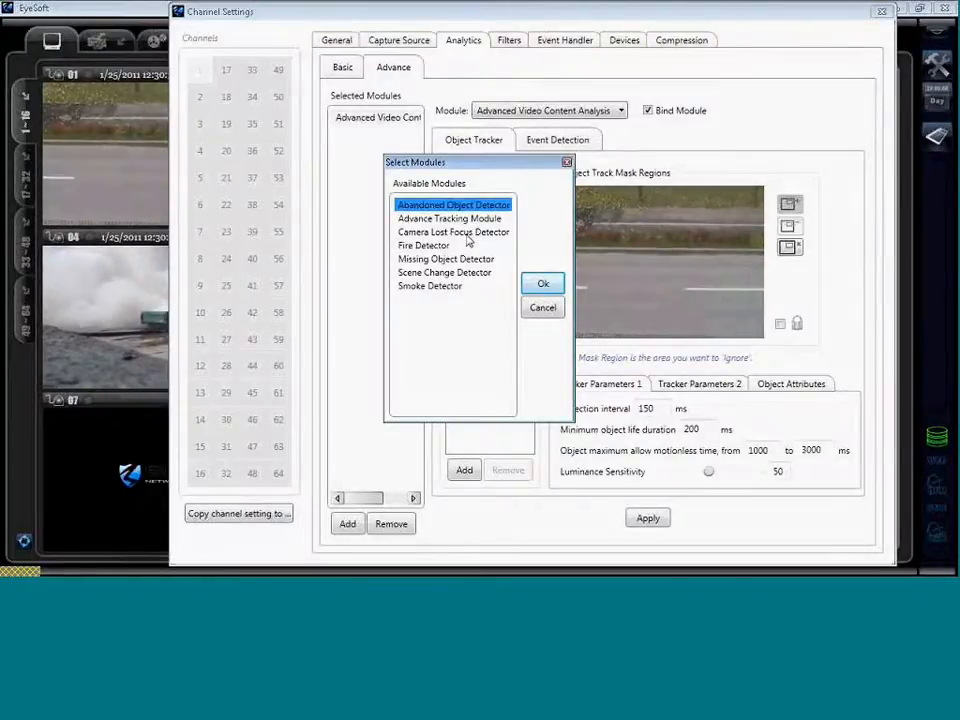
left_click(466, 233)
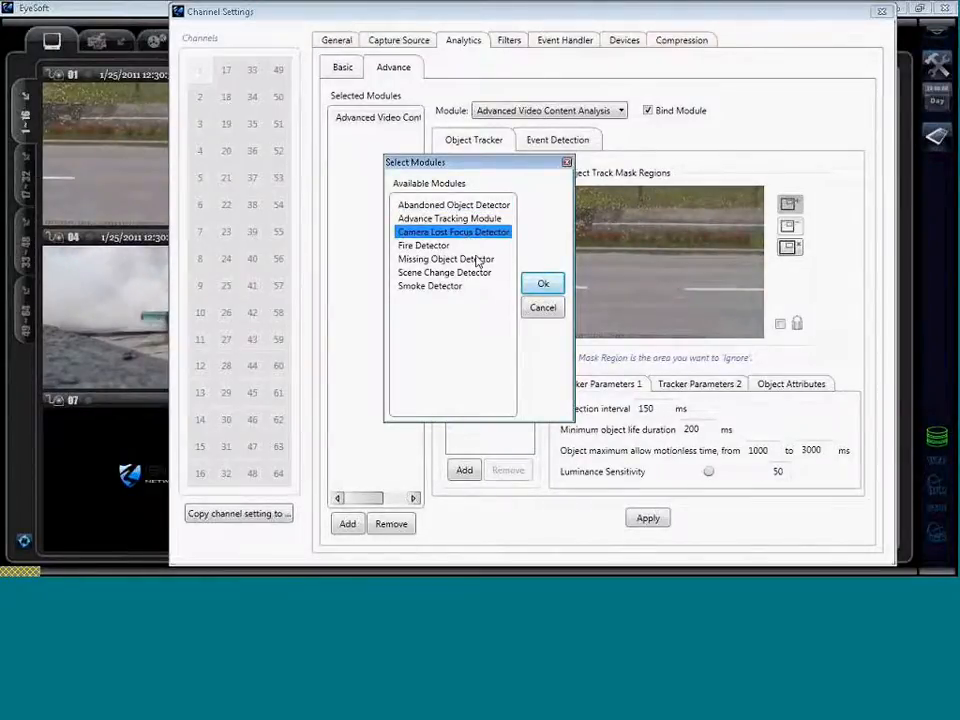
left_click(438, 260)
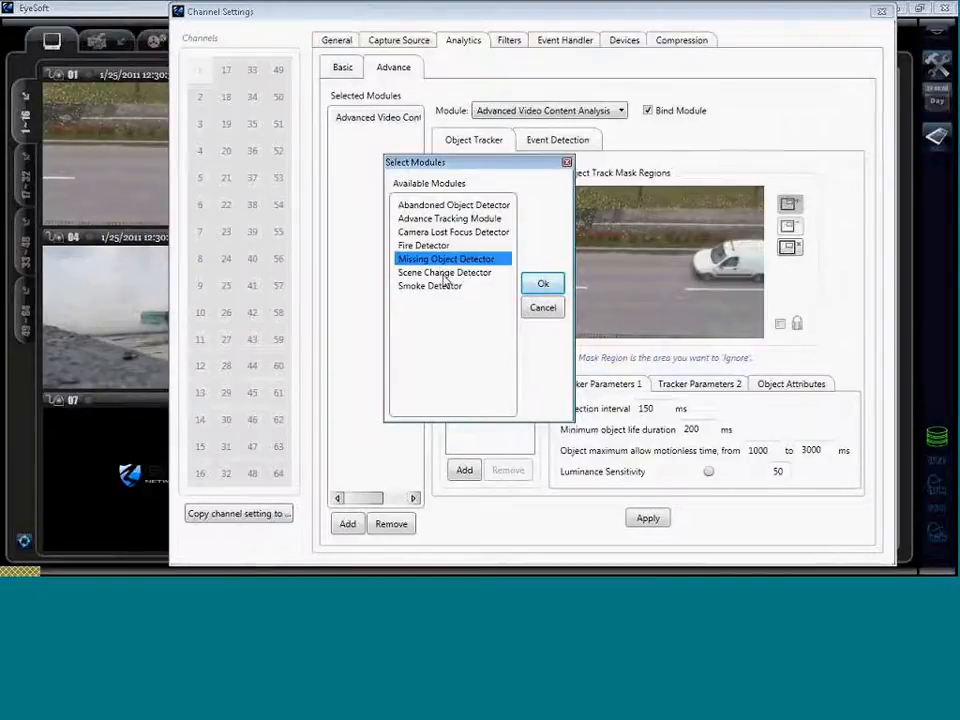
left_click(443, 274)
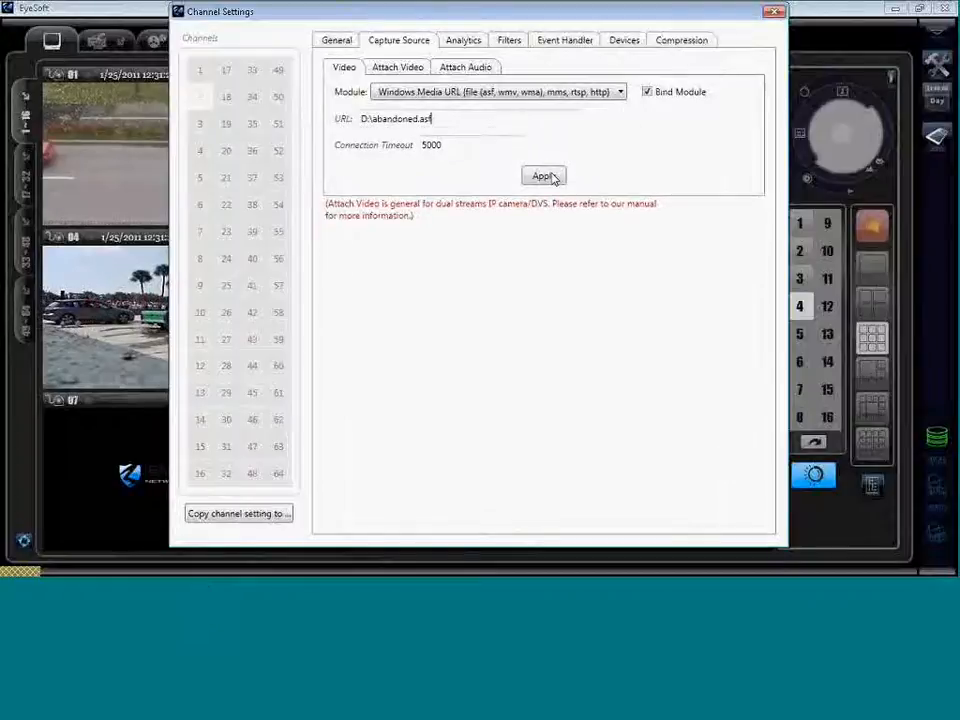
Apply the D:\abandoned.asf source and select Abandoned Object Detector (200 ms, sensitivity 95) under Analytics.
left_click(548, 180)
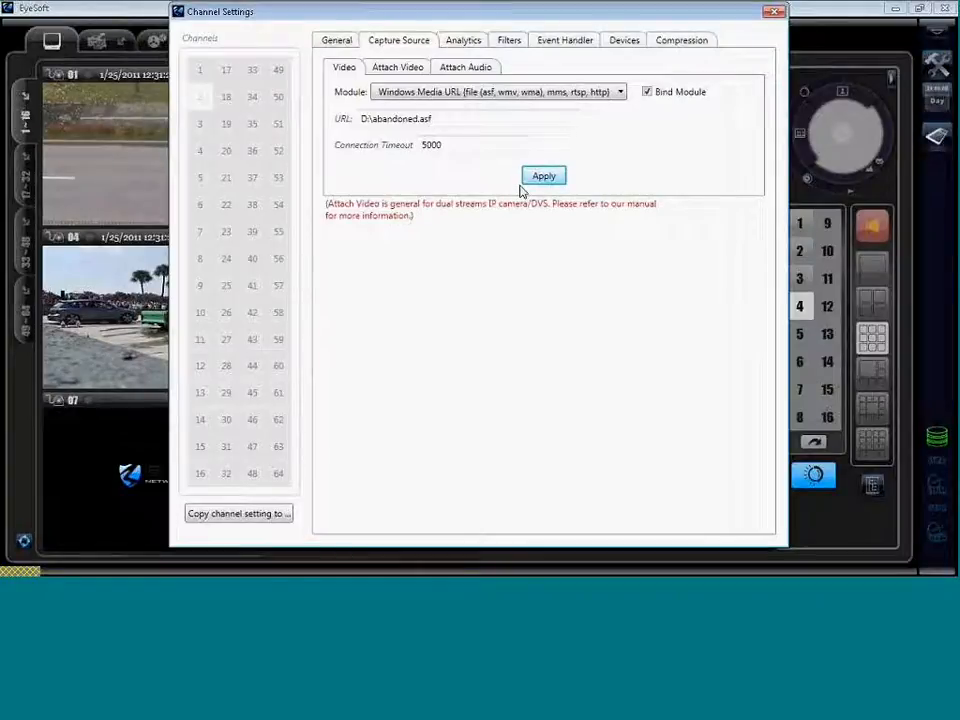
left_click(462, 41)
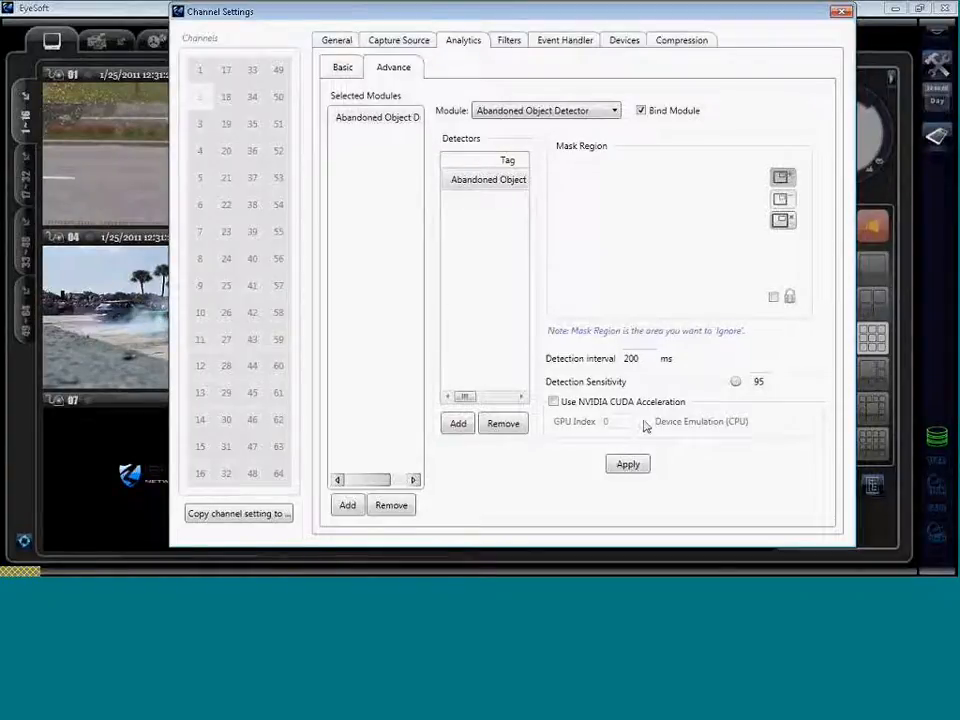
left_click(394, 124)
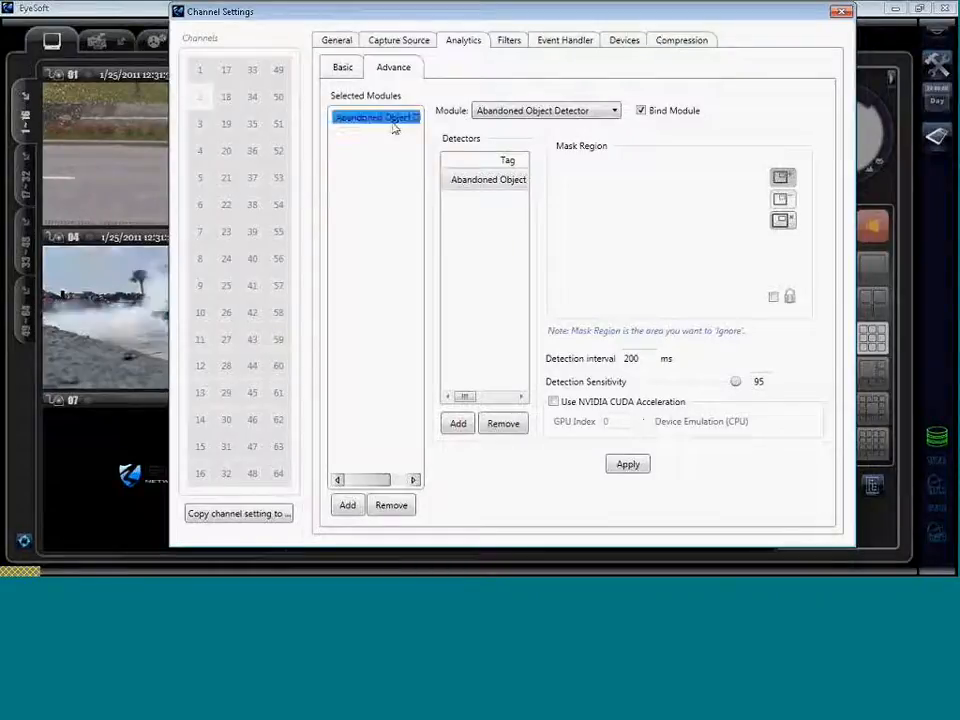
Apply the abandoned object alarm settings, then open the Events Of Interest list for recording.
left_click(563, 40)
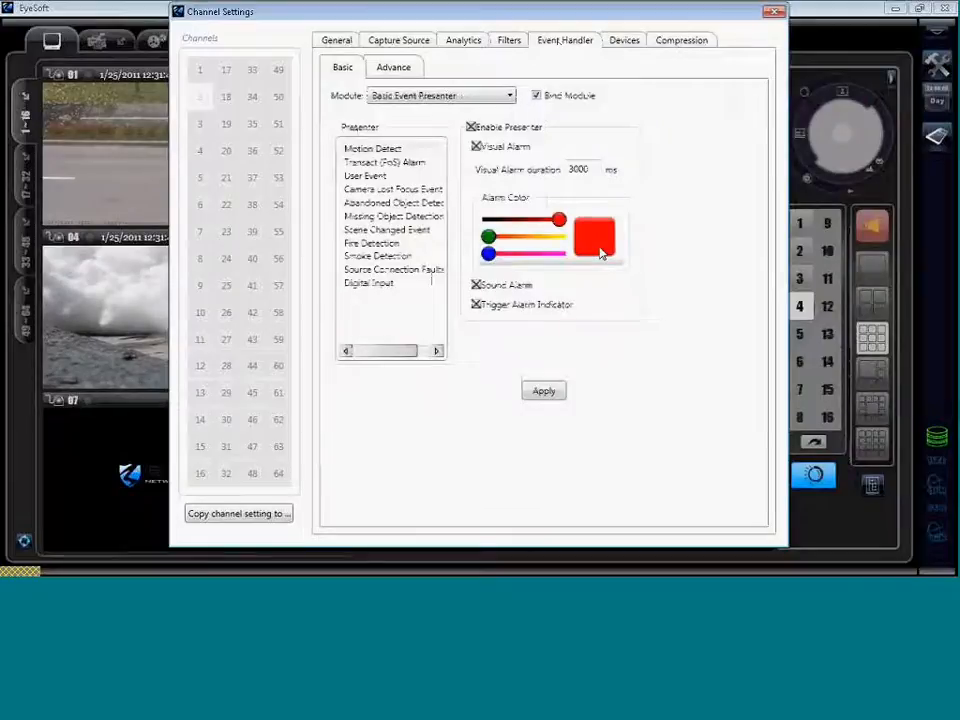
left_click(544, 392)
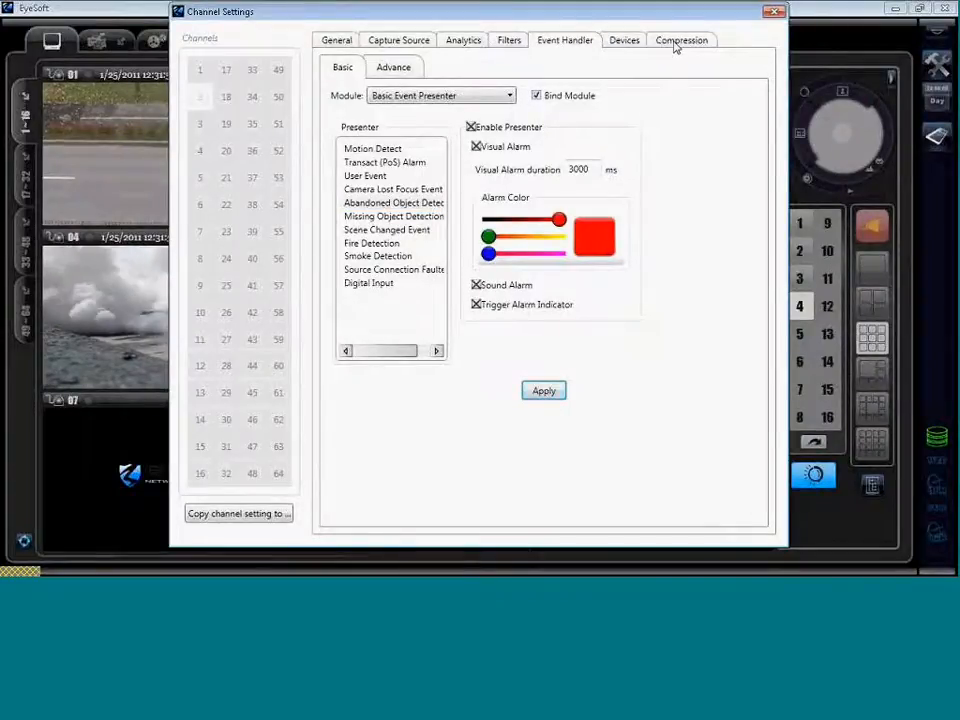
left_click(678, 41)
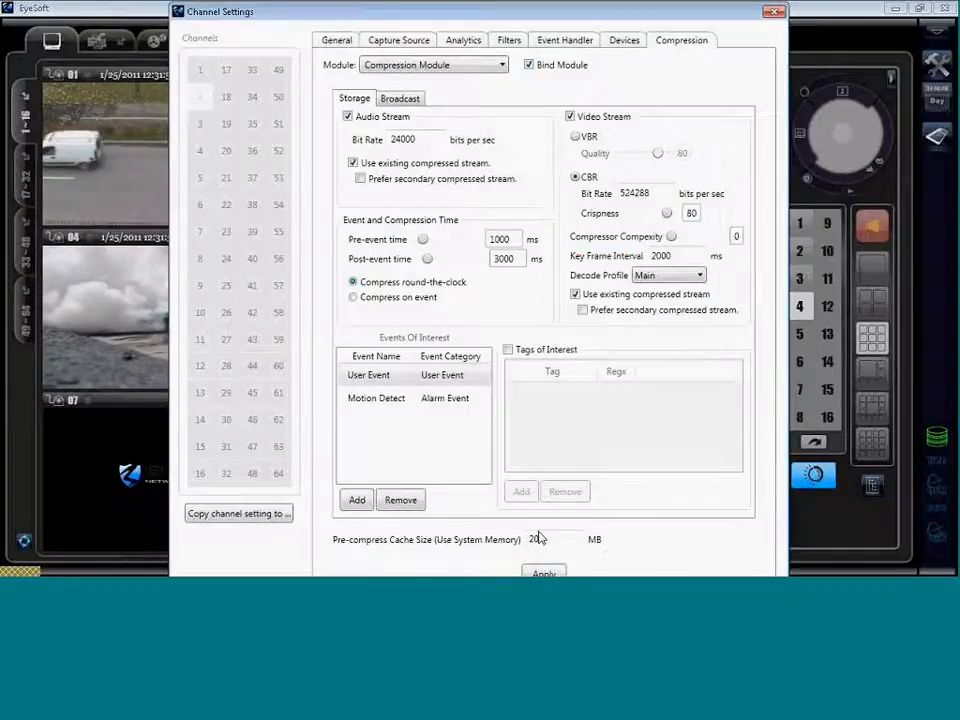
left_click(356, 501)
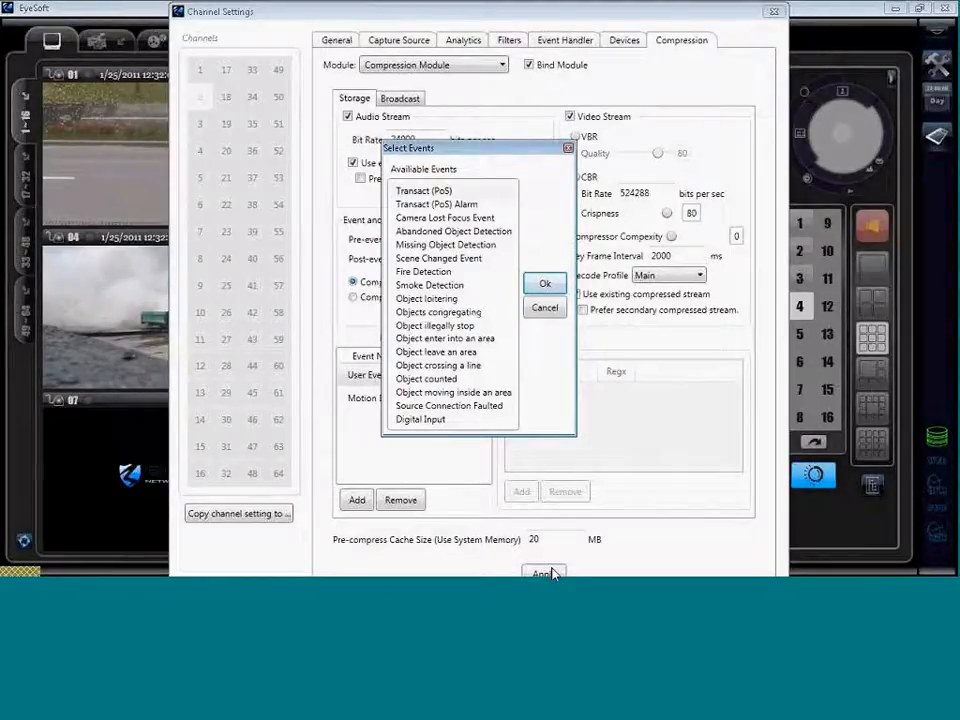
Choose Abandoned Object Detection as a recording event of interest and confirm with Ok.
left_click(453, 231)
left_click(545, 283)
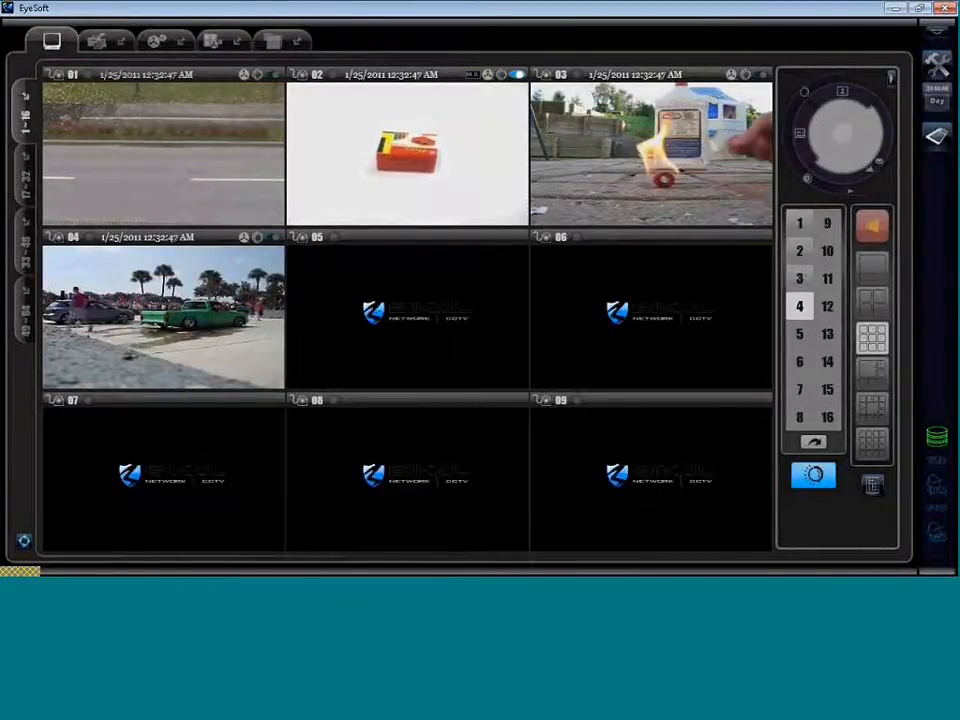
Switch to single view showing camera 02, then bring up the Configuration window.
left_click(860, 285)
left_click(799, 250)
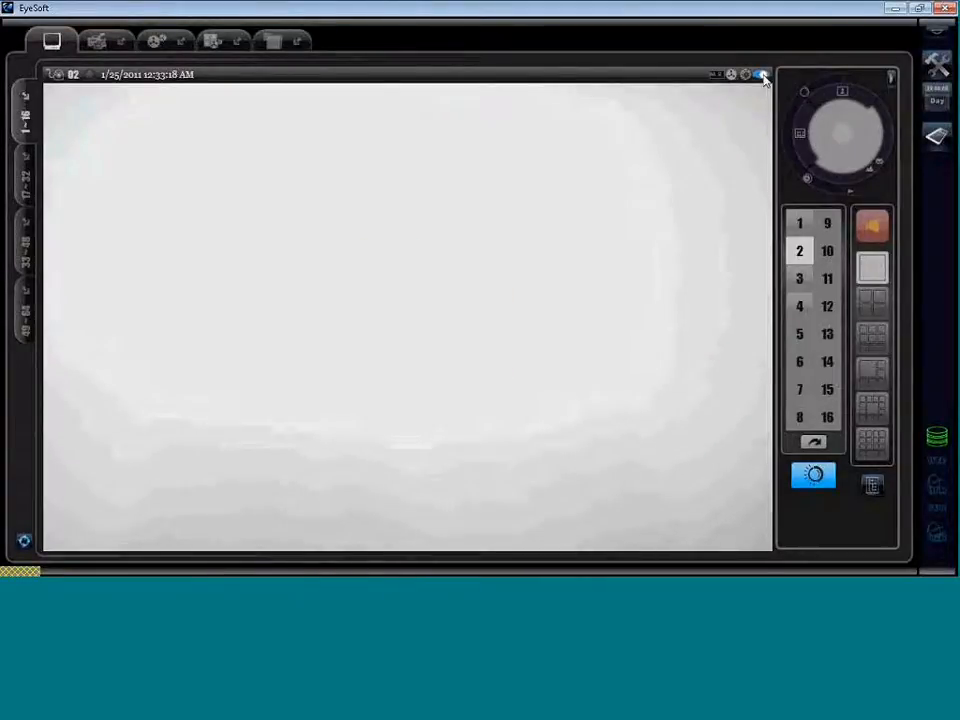
left_click(937, 63)
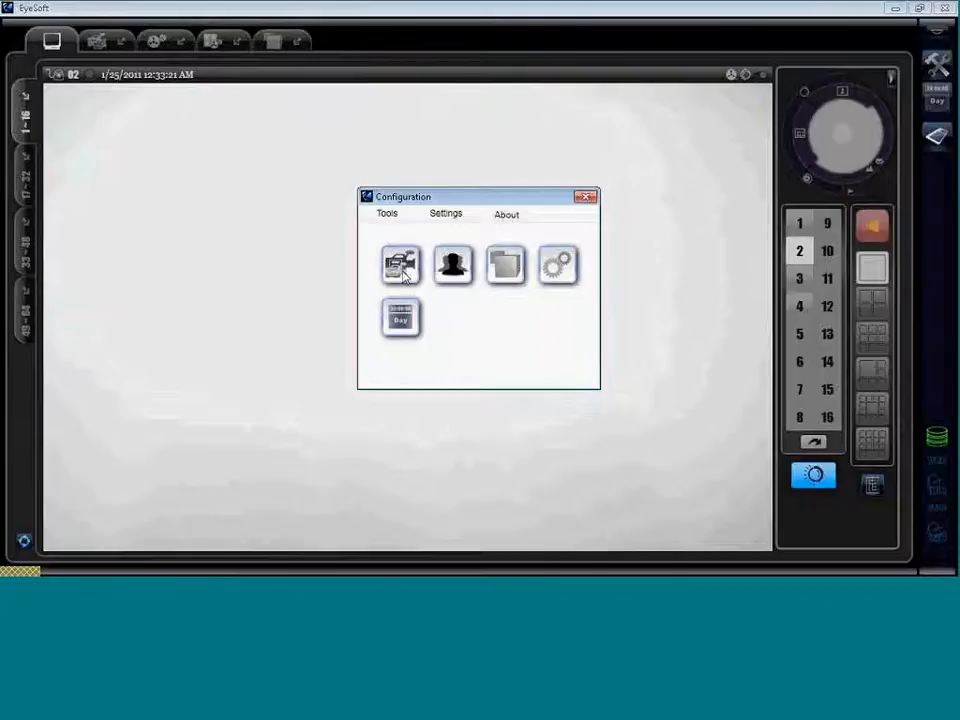
Open Channel Settings for channel 5 on its Analytics > Advance page.
left_click(401, 266)
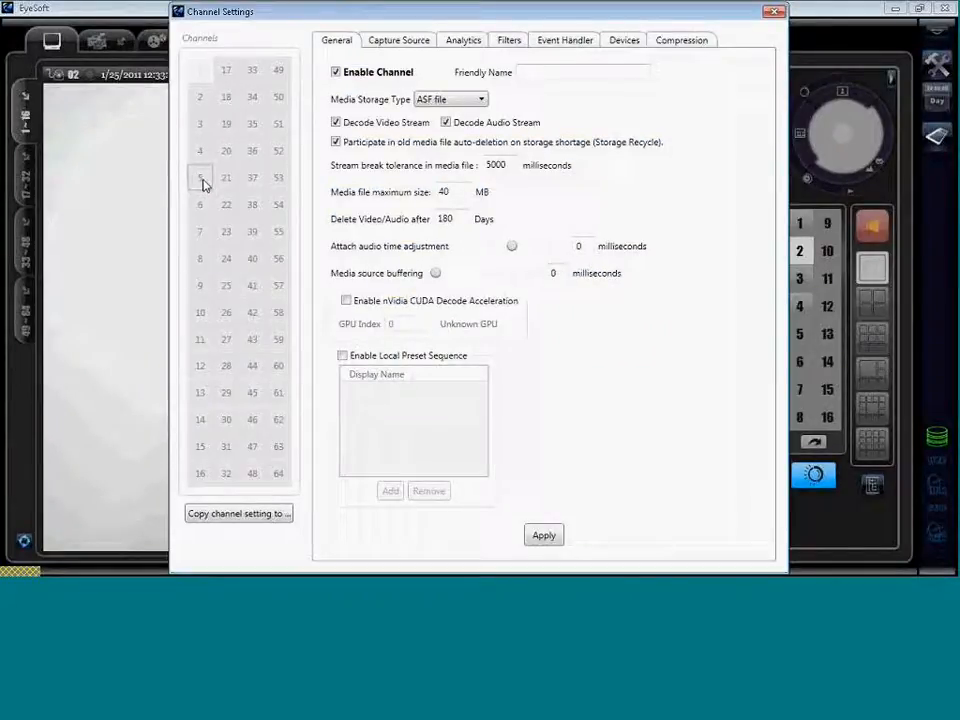
left_click(204, 185)
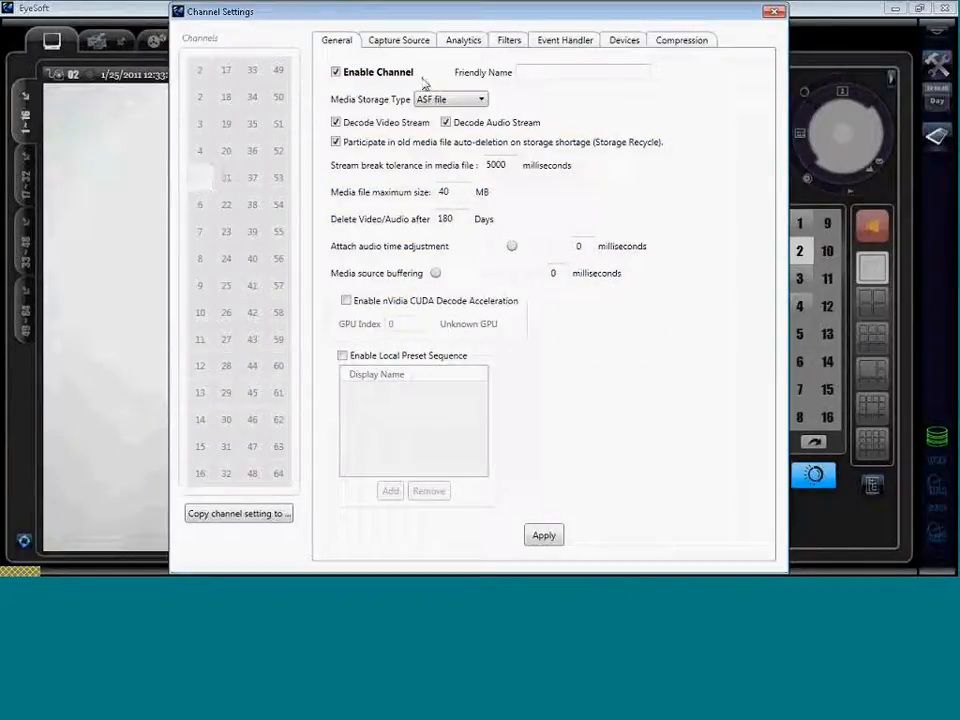
left_click(466, 44)
left_click(400, 68)
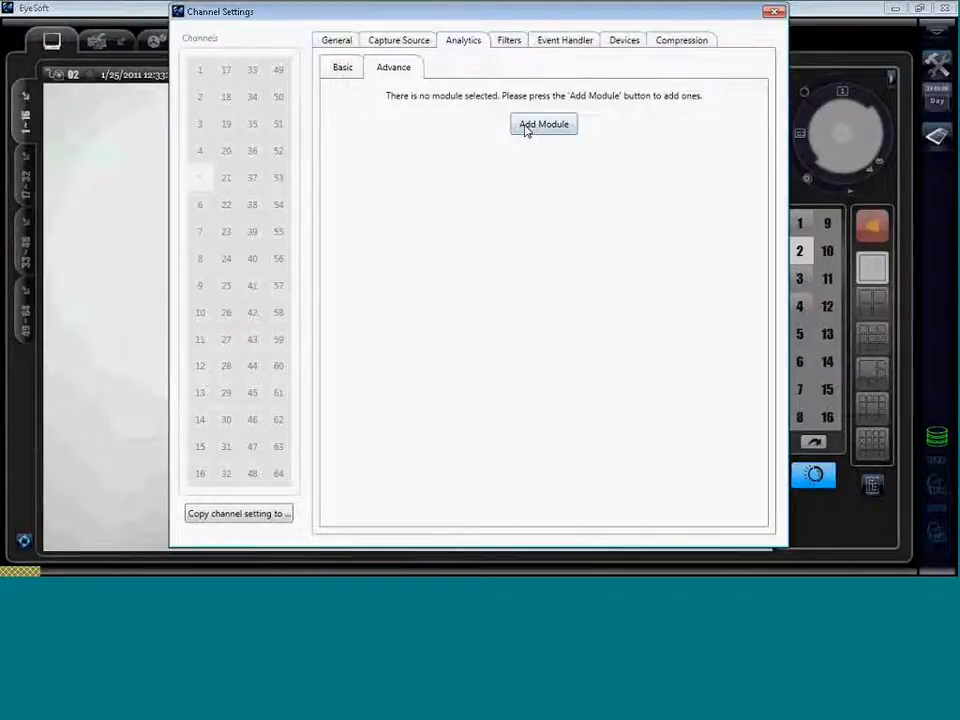
Set channel 5's video source to D:\missingObject.asf, bind the capture module and apply.
left_click(526, 128)
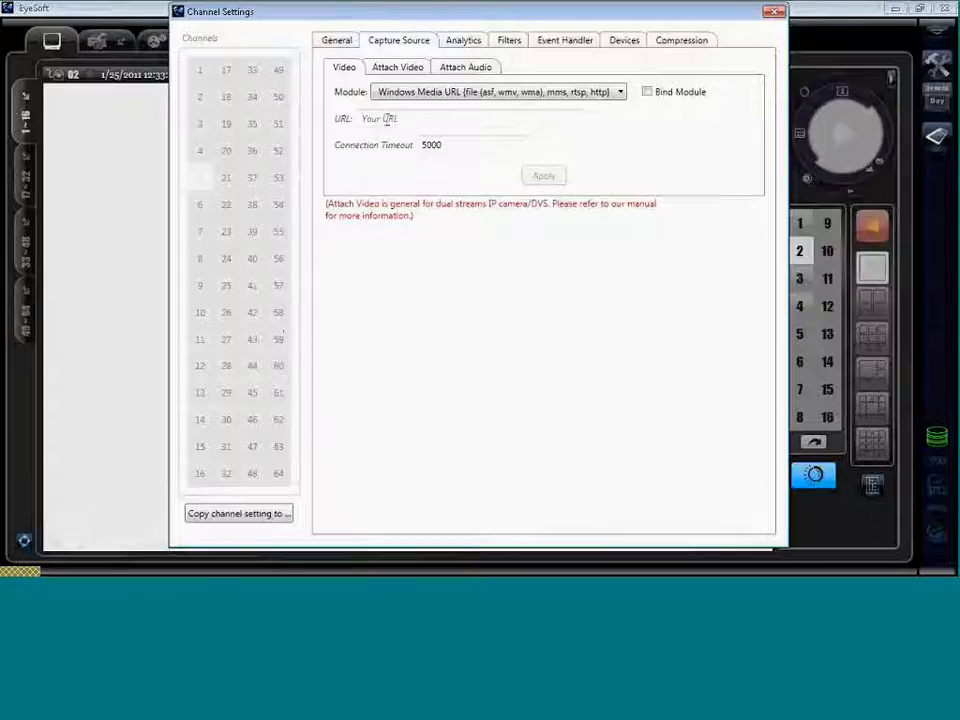
left_click(388, 118)
type("D:\\missingObject.asf")
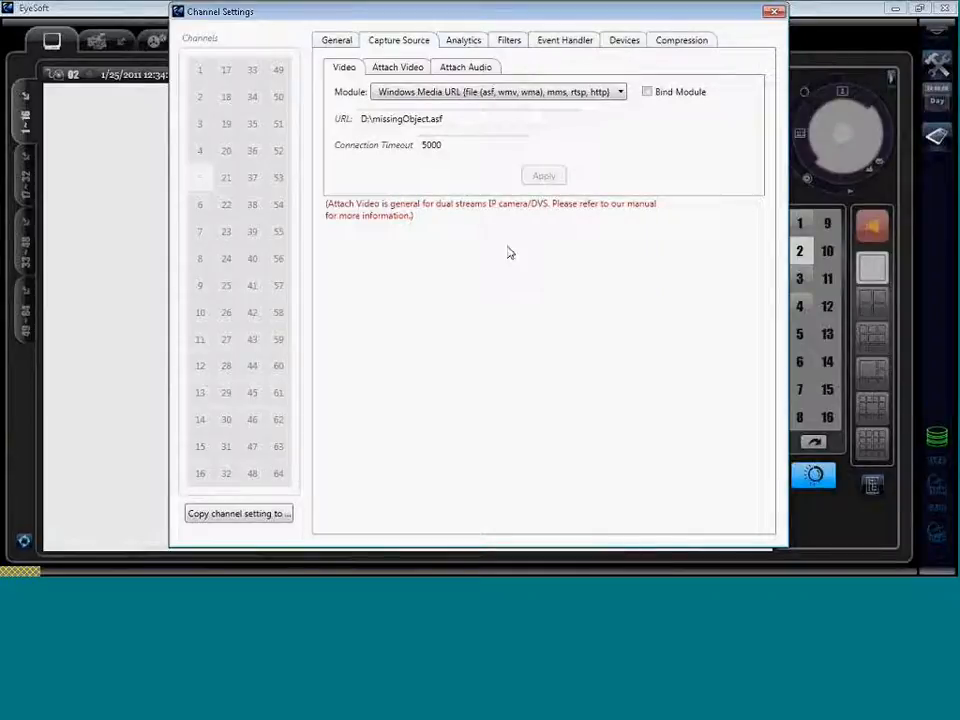
left_click(647, 92)
left_click(542, 181)
Bind the Missing Object Detector, mark its detection region, and apply the settings.
left_click(472, 43)
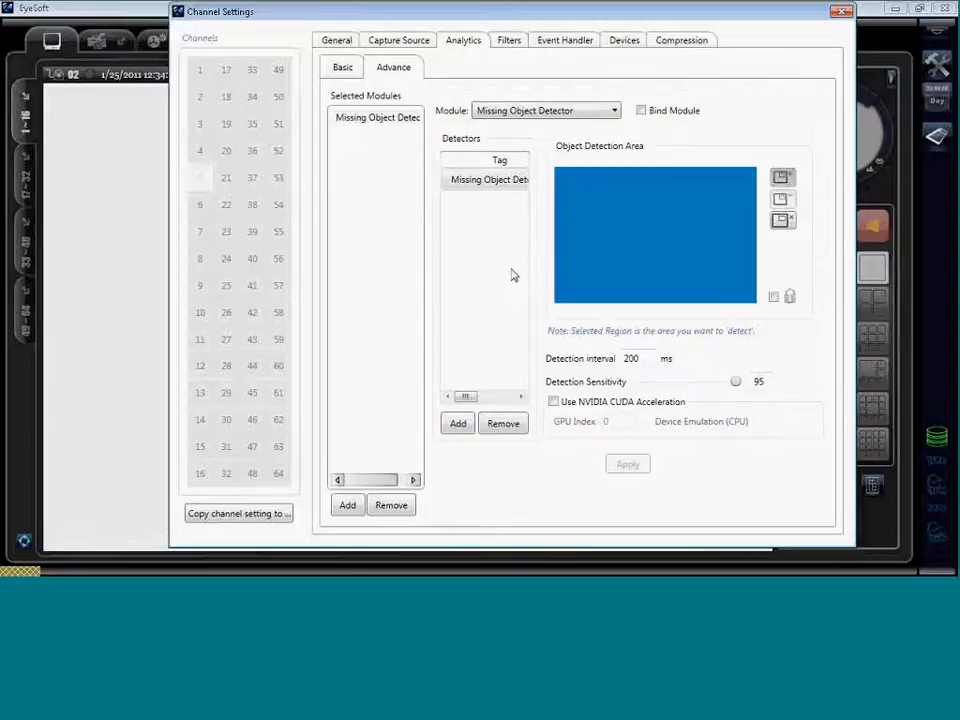
left_click(640, 112)
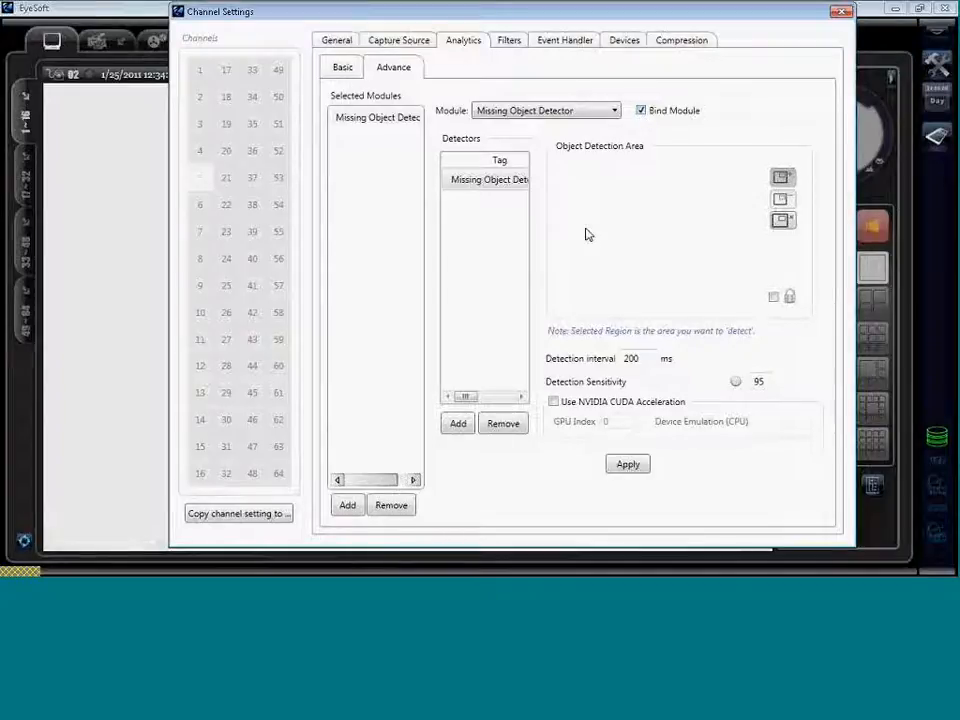
left_click(632, 468)
left_click(781, 179)
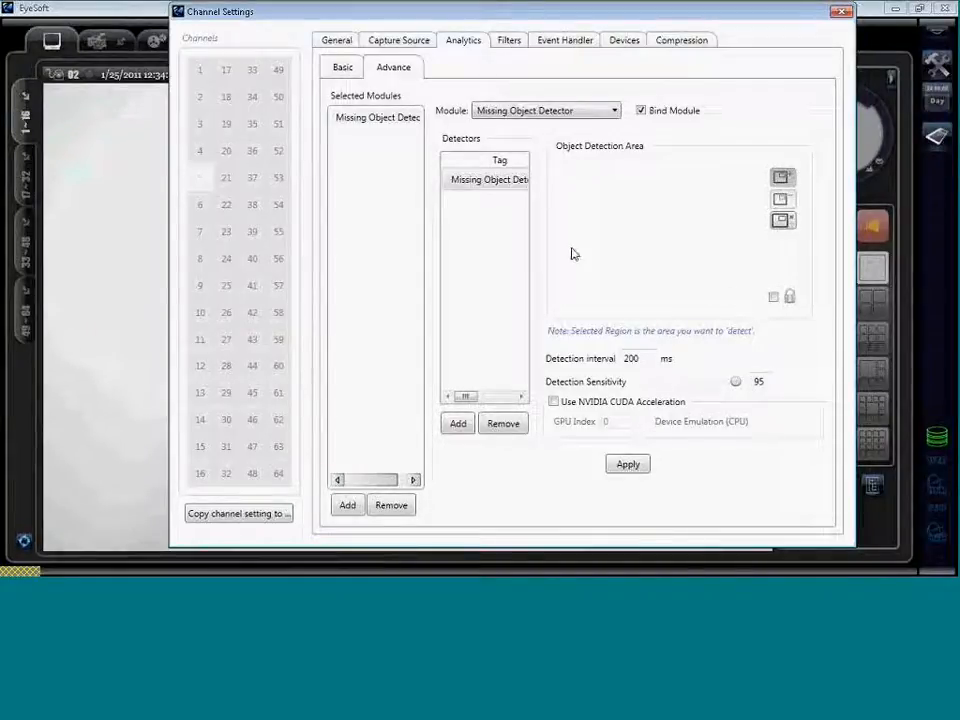
left_click(628, 468)
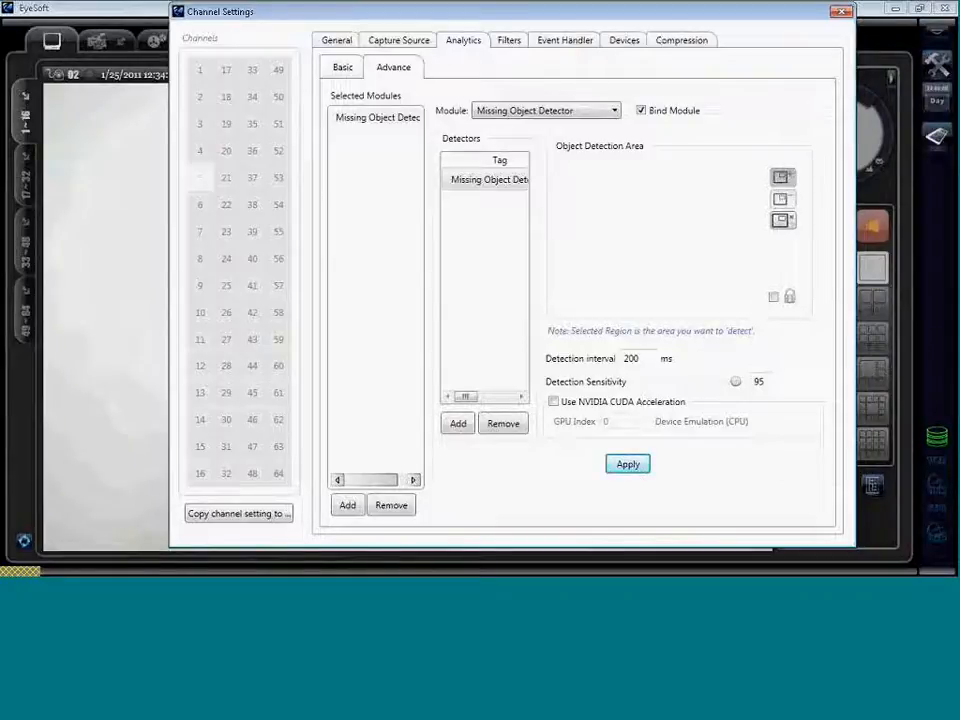
Bind the Basic Event Presenter to Missing Object Detection, apply it, and close both settings windows.
left_click(563, 44)
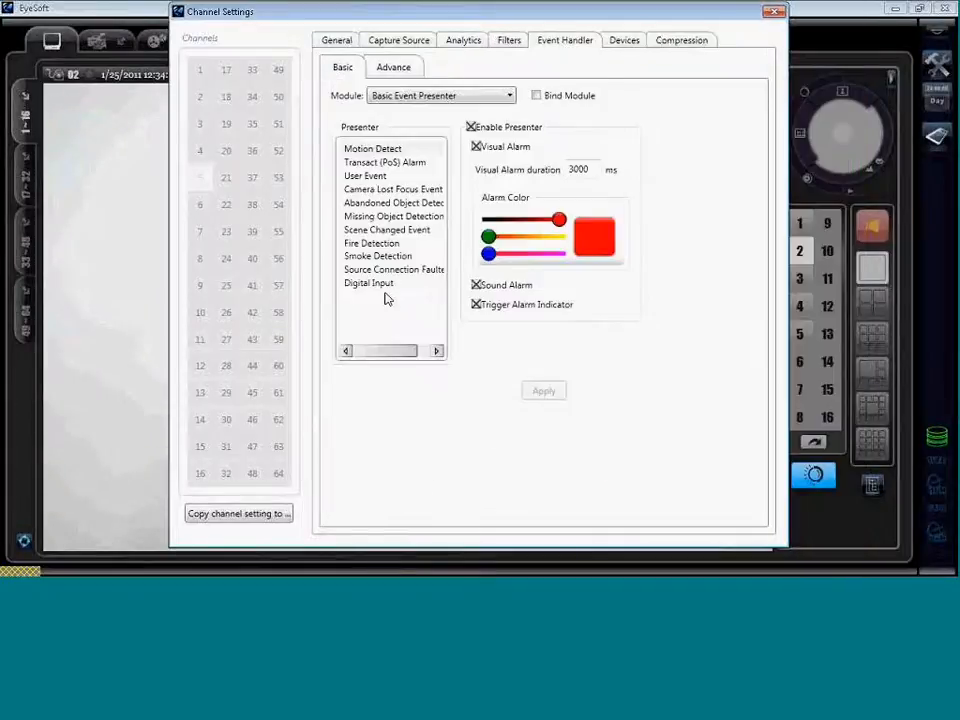
left_click(388, 217)
left_click(536, 95)
left_click(544, 391)
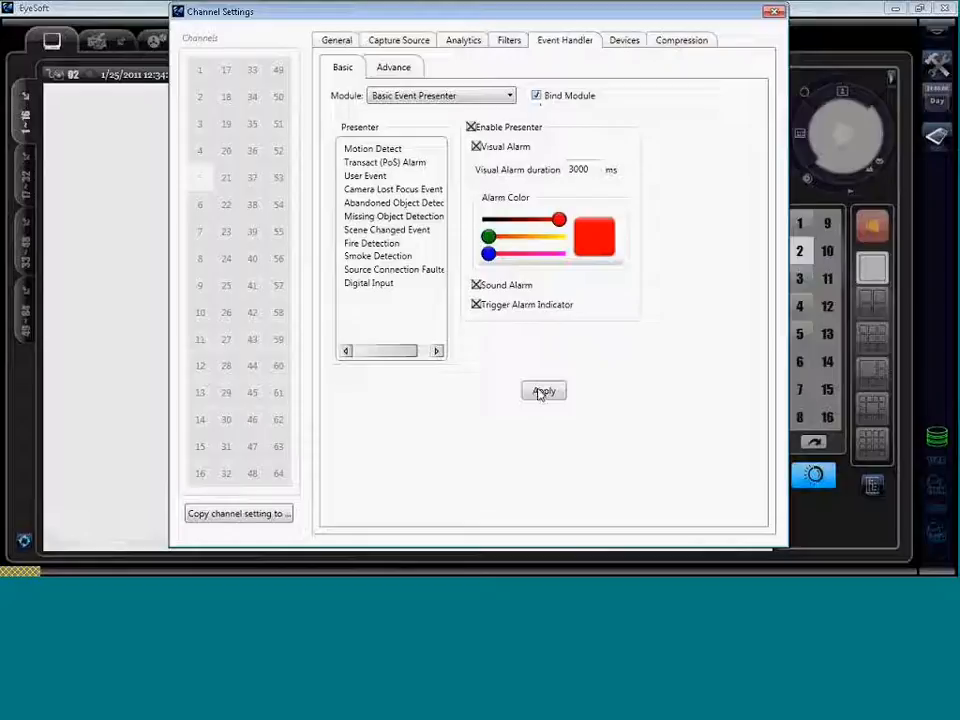
left_click(680, 46)
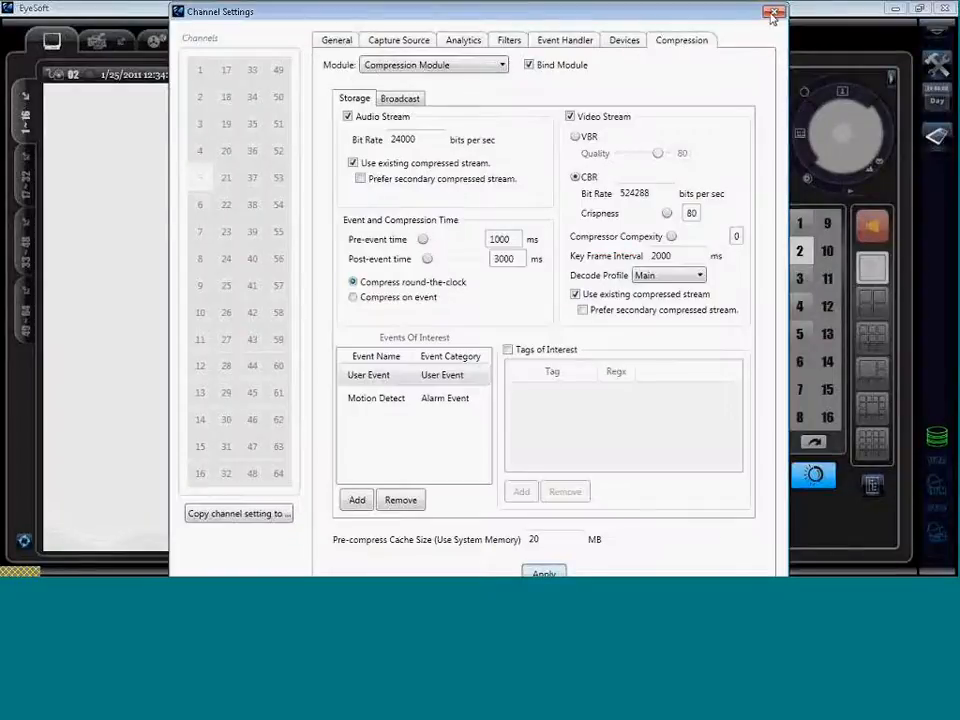
left_click(772, 13)
left_click(586, 198)
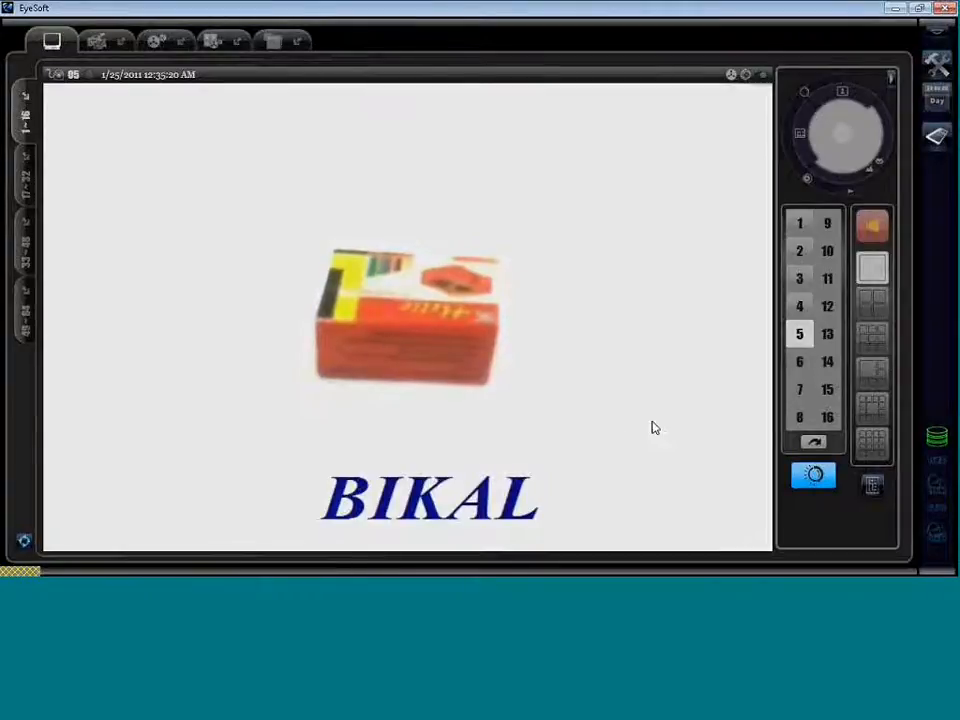
Turn on detection using the toggle dot at the top-right of the camera 05 tile.
left_click(763, 76)
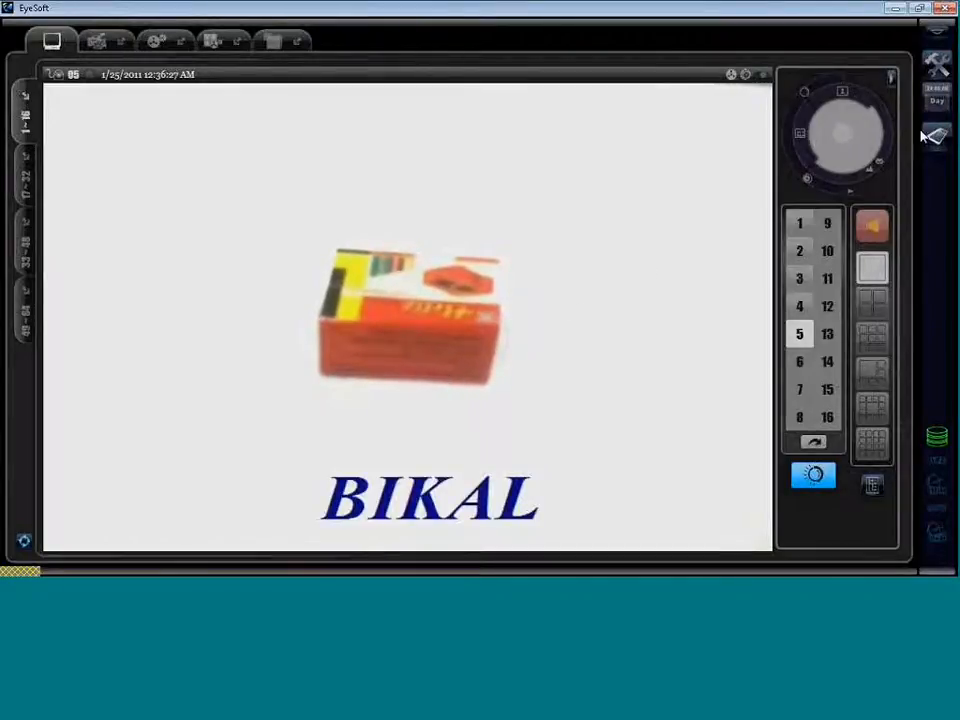
Add the Camera Lost Focus Detector to channel 5's analytics modules.
left_click(936, 64)
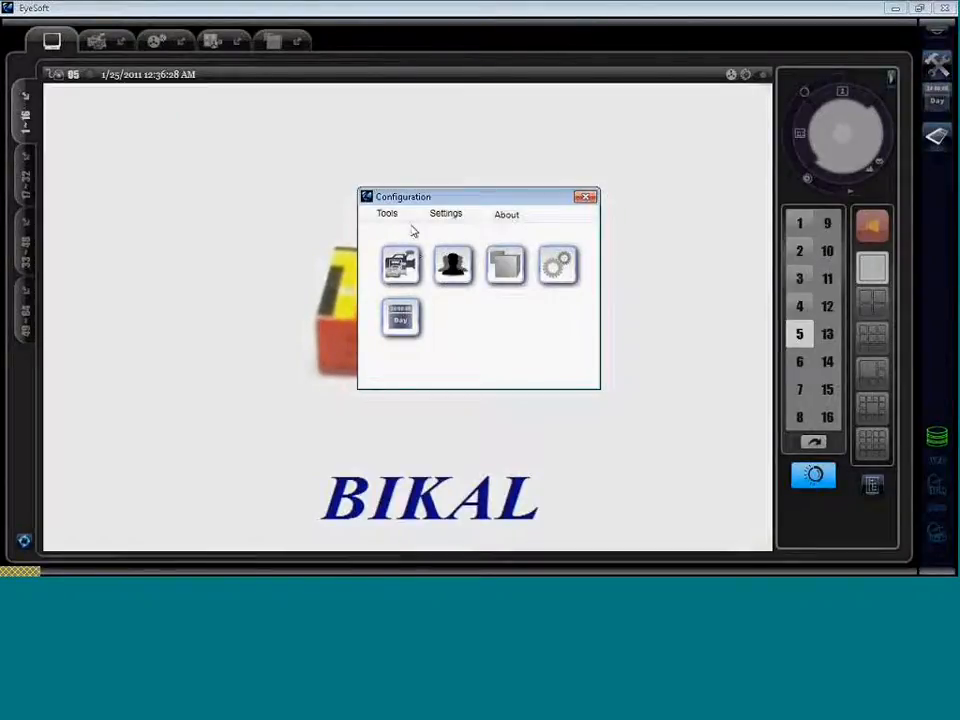
left_click(400, 263)
left_click(200, 177)
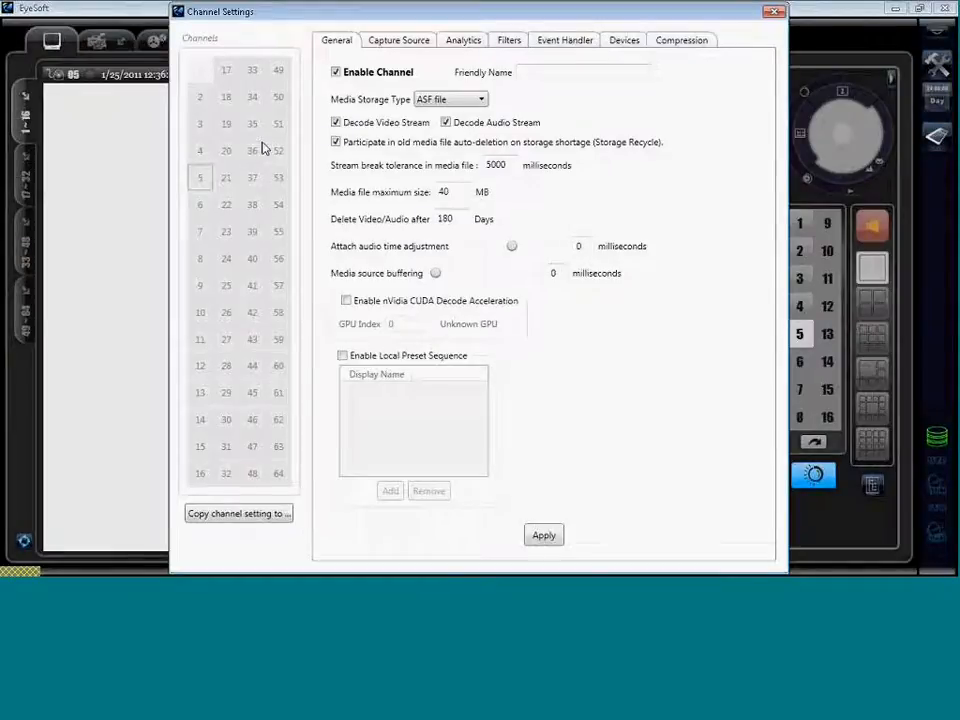
left_click(206, 172)
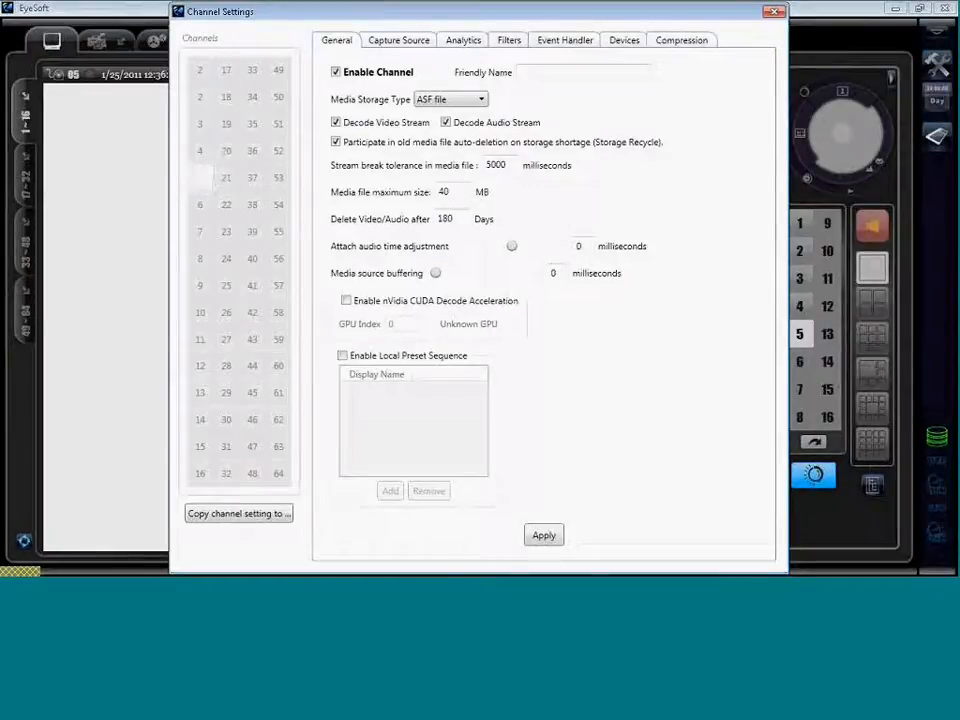
left_click(463, 41)
left_click(457, 423)
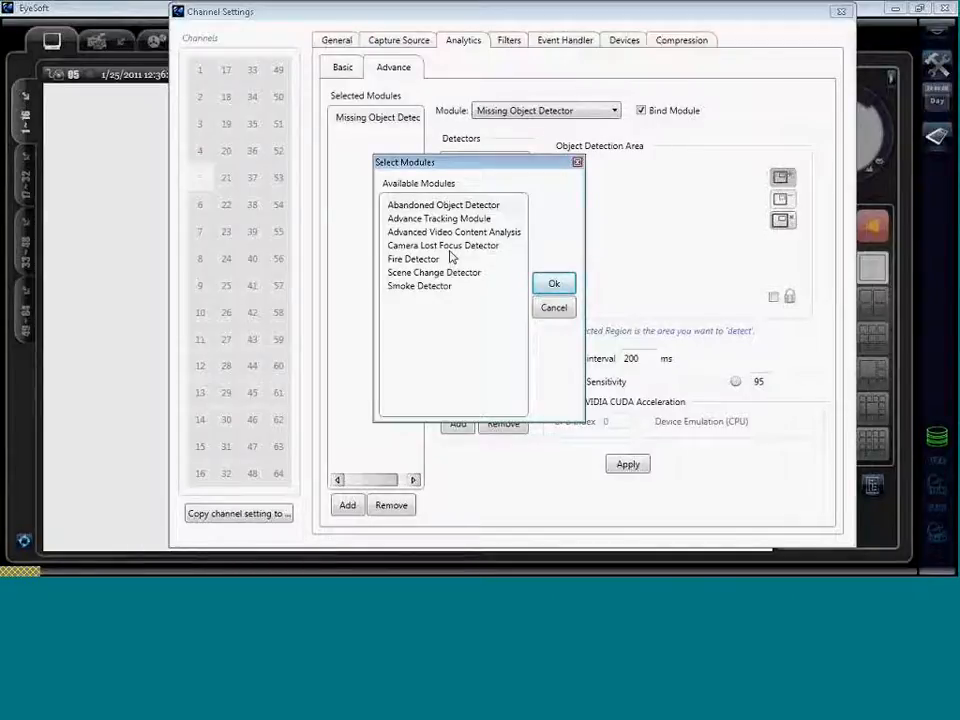
left_click(450, 249)
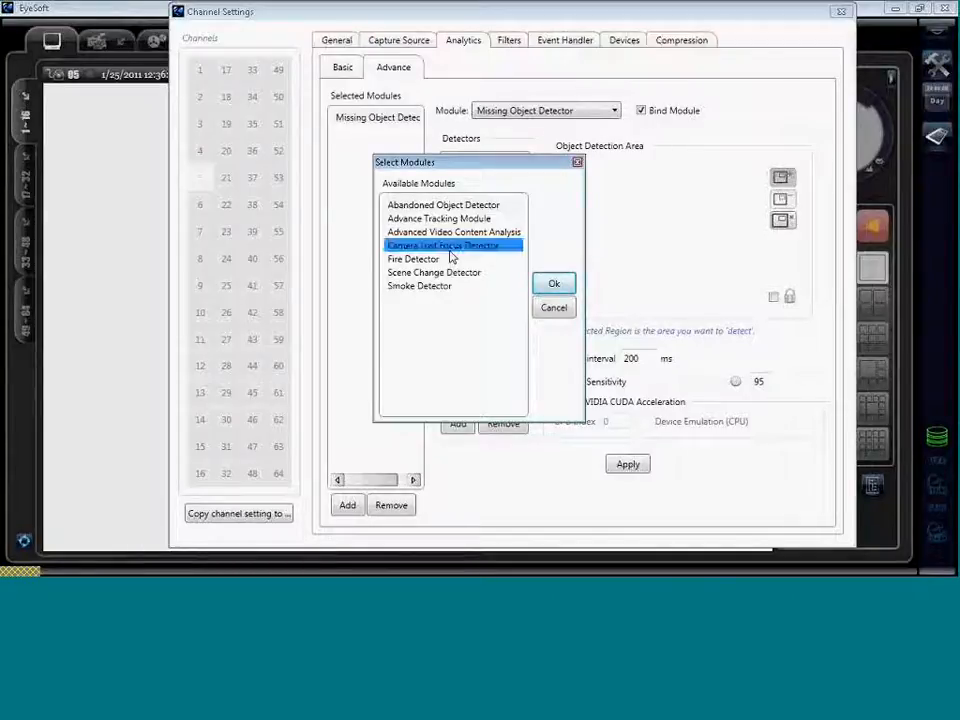
left_click(553, 284)
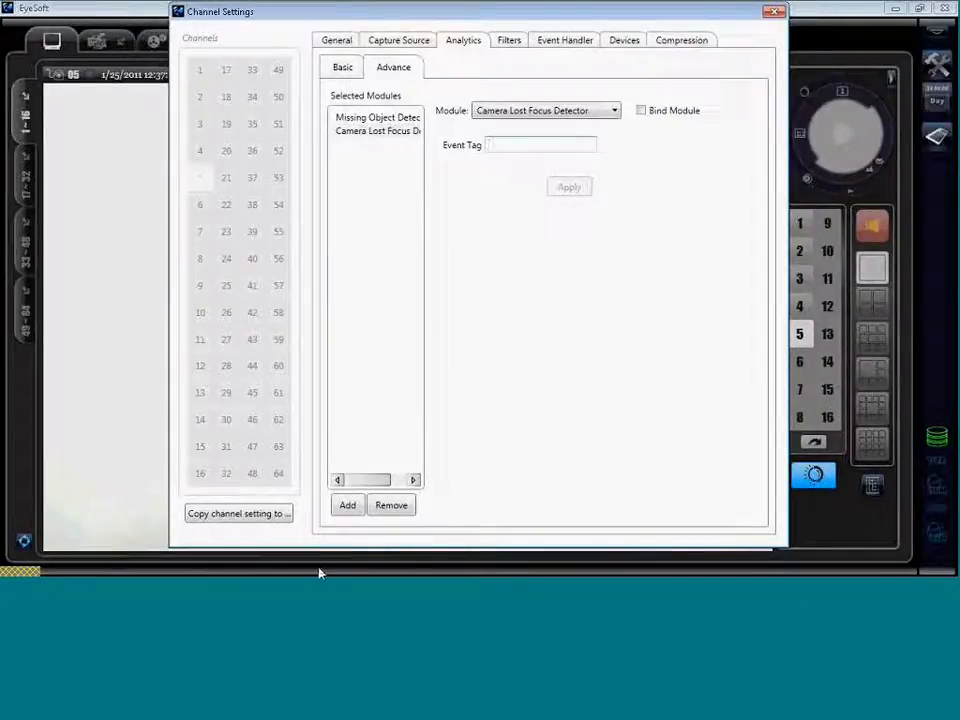
Add then remove the Scene Change Detector, and remove the Missing Object Detector.
left_click(358, 501)
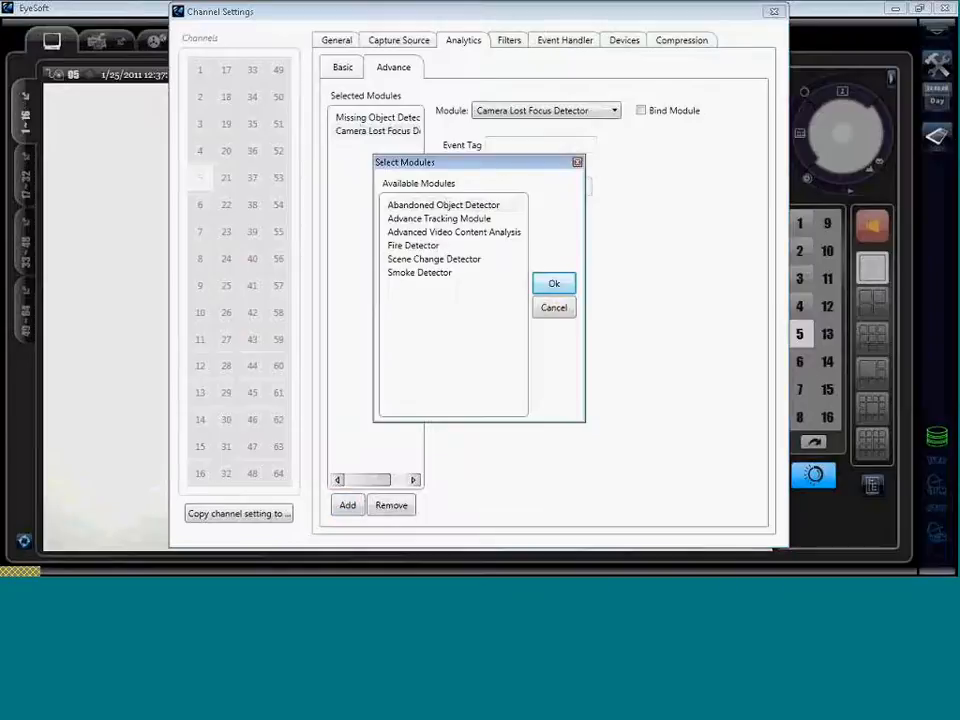
left_click(433, 259)
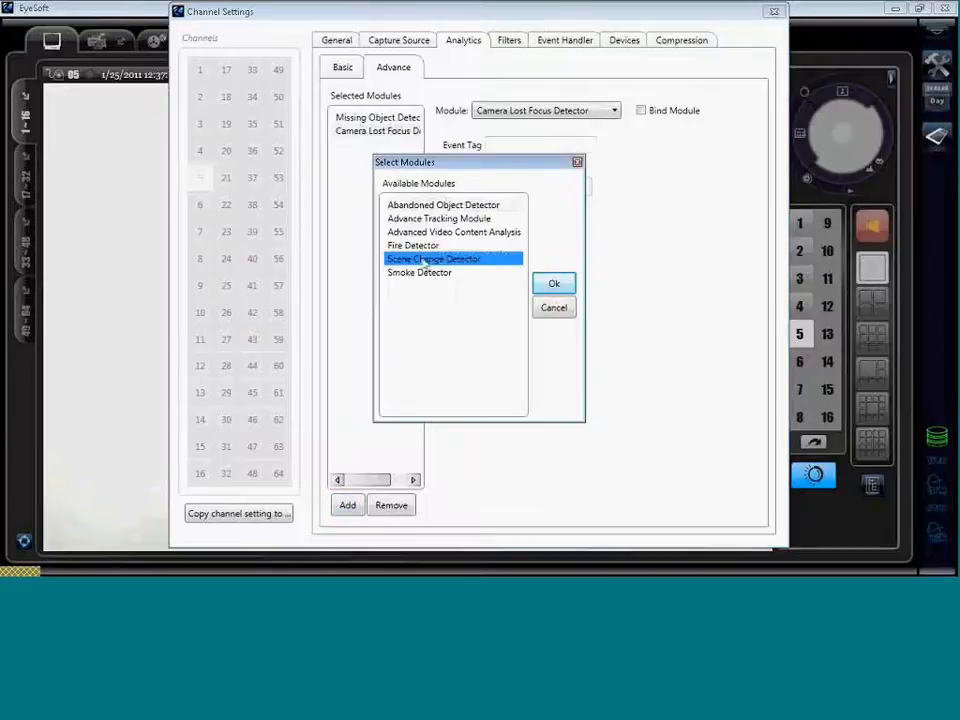
left_click(566, 289)
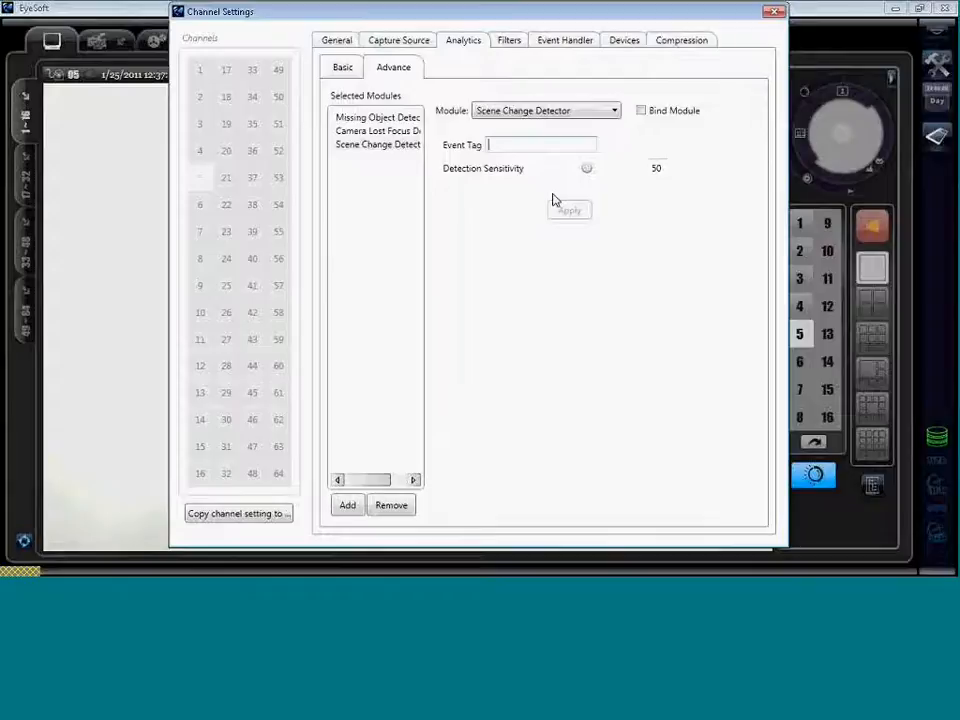
left_click(398, 506)
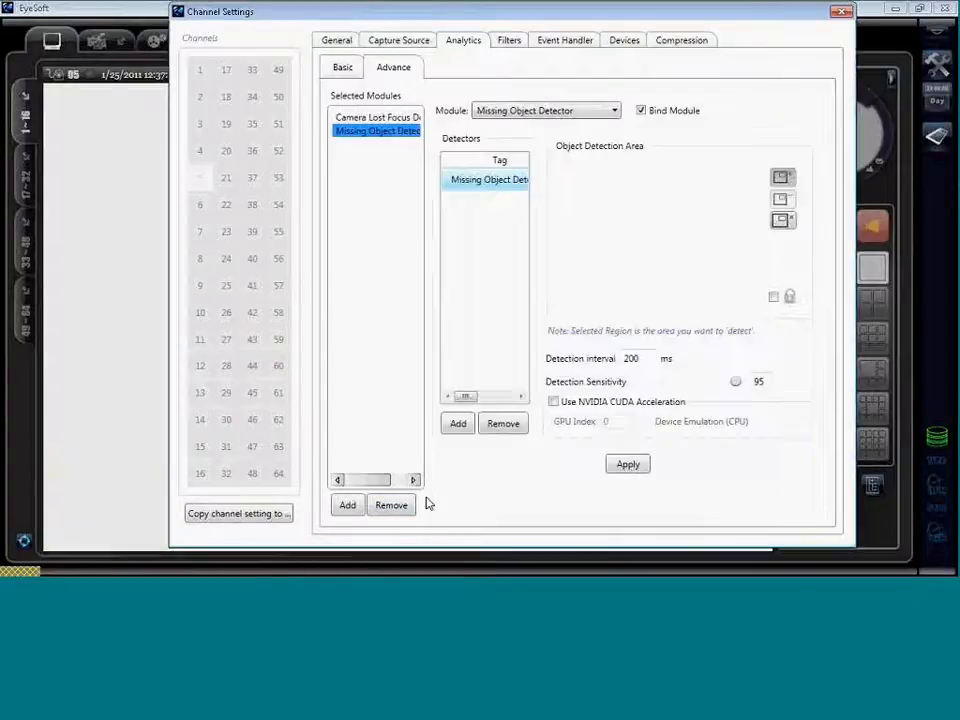
left_click(393, 507)
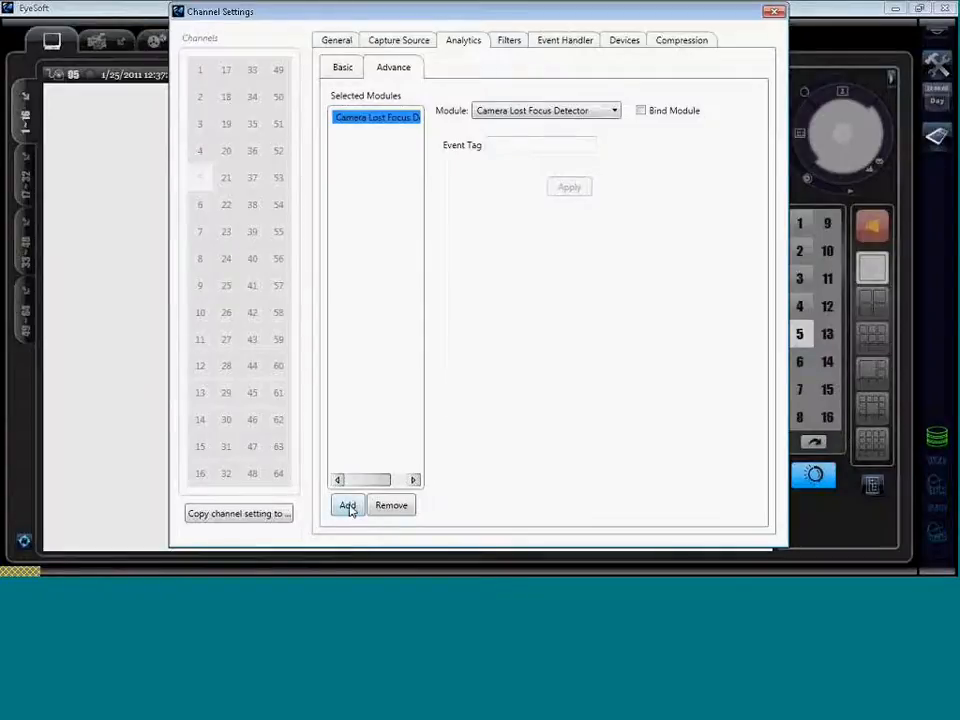
left_click(349, 507)
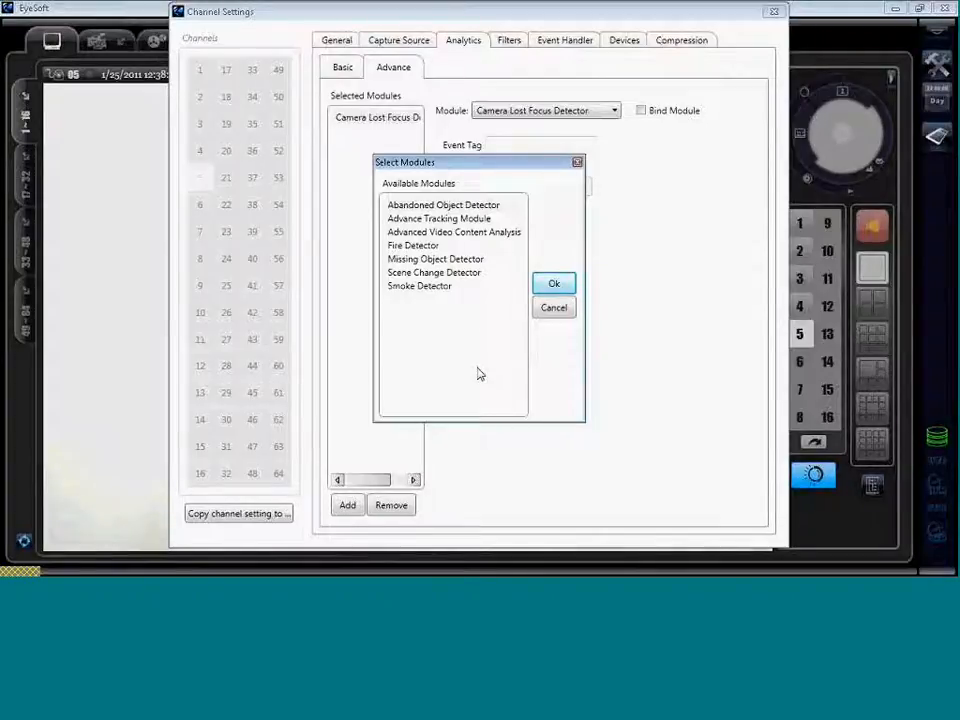
Cancel the module selection without adding the Missing or Abandoned Object Detector.
left_click(449, 260)
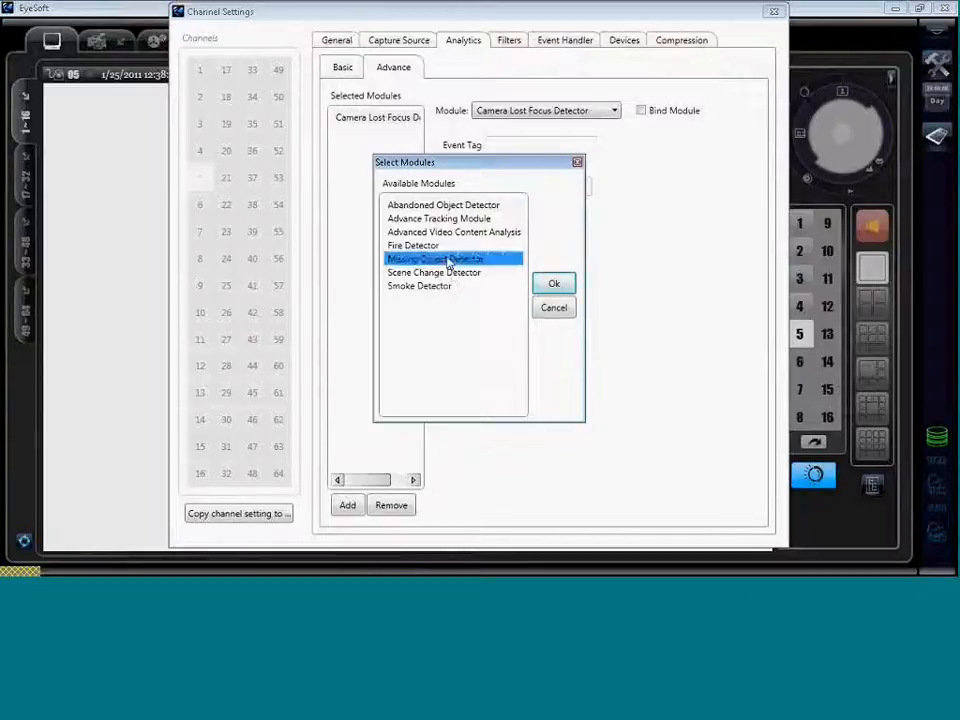
left_click(440, 205)
left_click(554, 309)
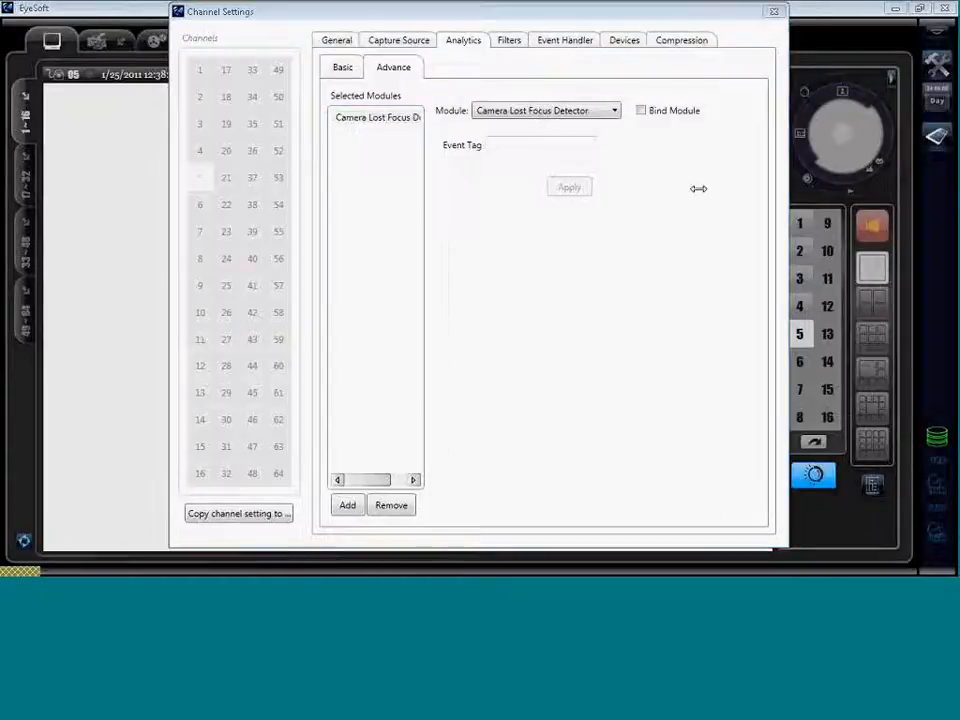
View the analytics settings of channels 1 and 2 in the Channels grid.
left_click(743, 192)
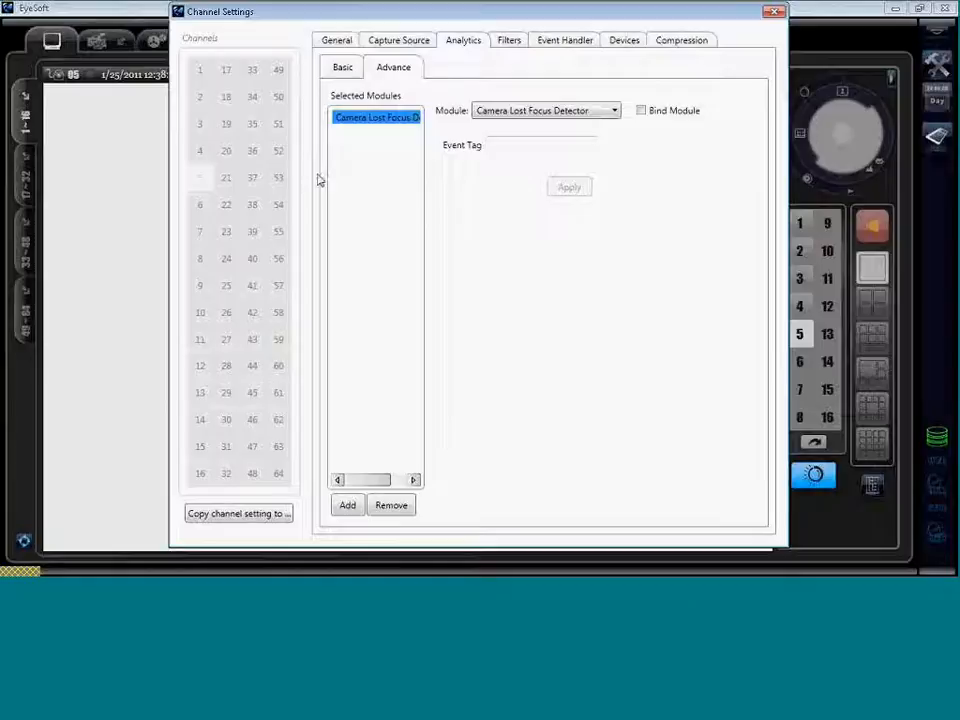
left_click(203, 72)
left_click(199, 97)
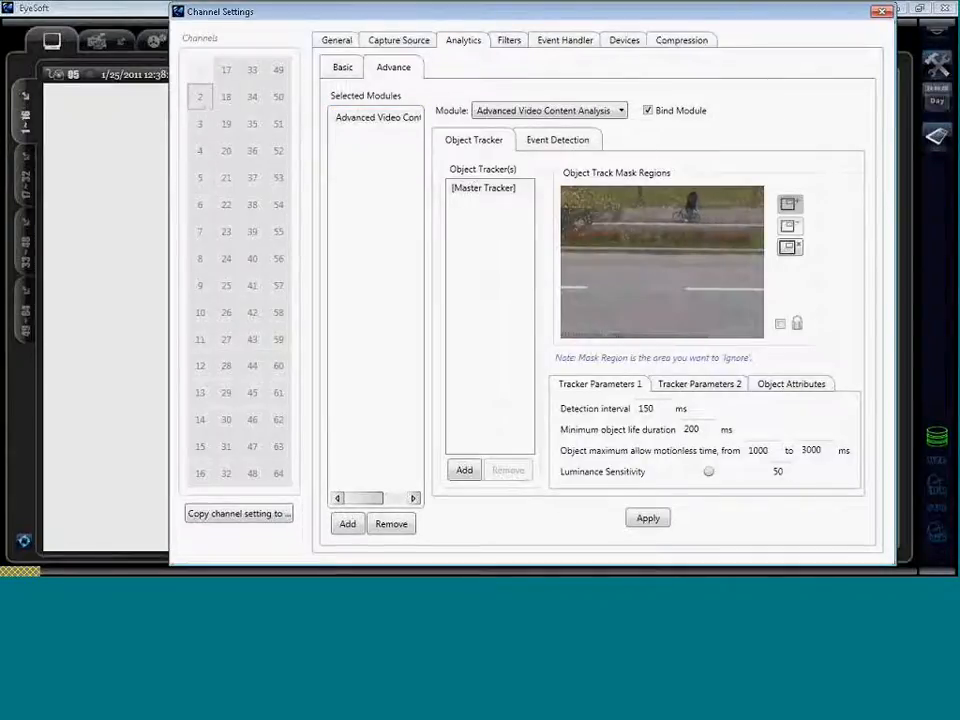
Review channel 3's Fire Detector settings, then list the event handler modules available to add.
left_click(201, 126)
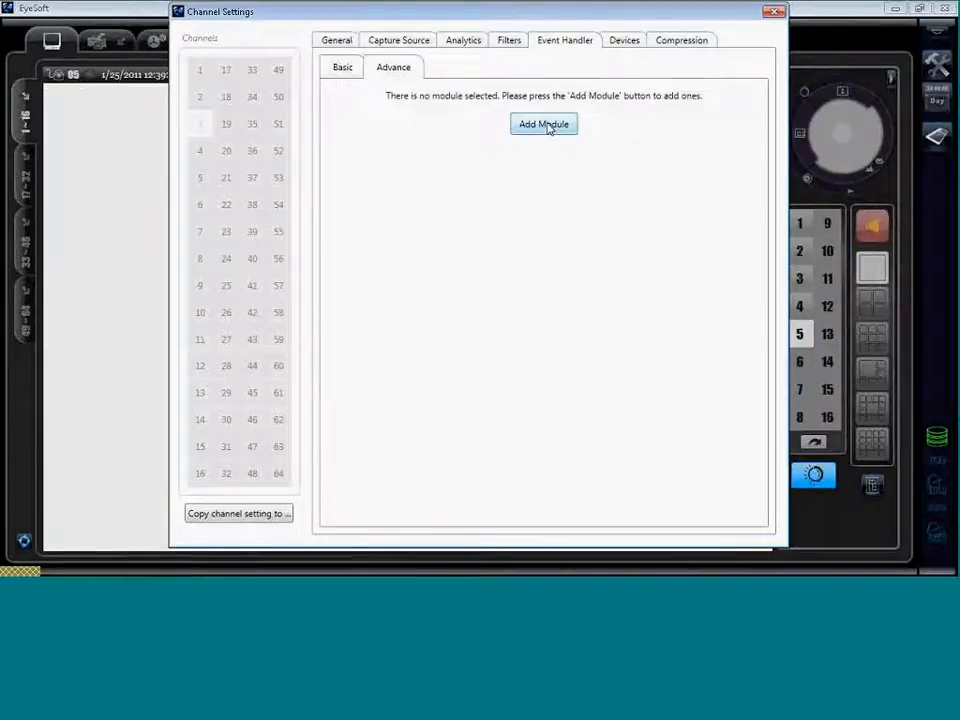
left_click(548, 127)
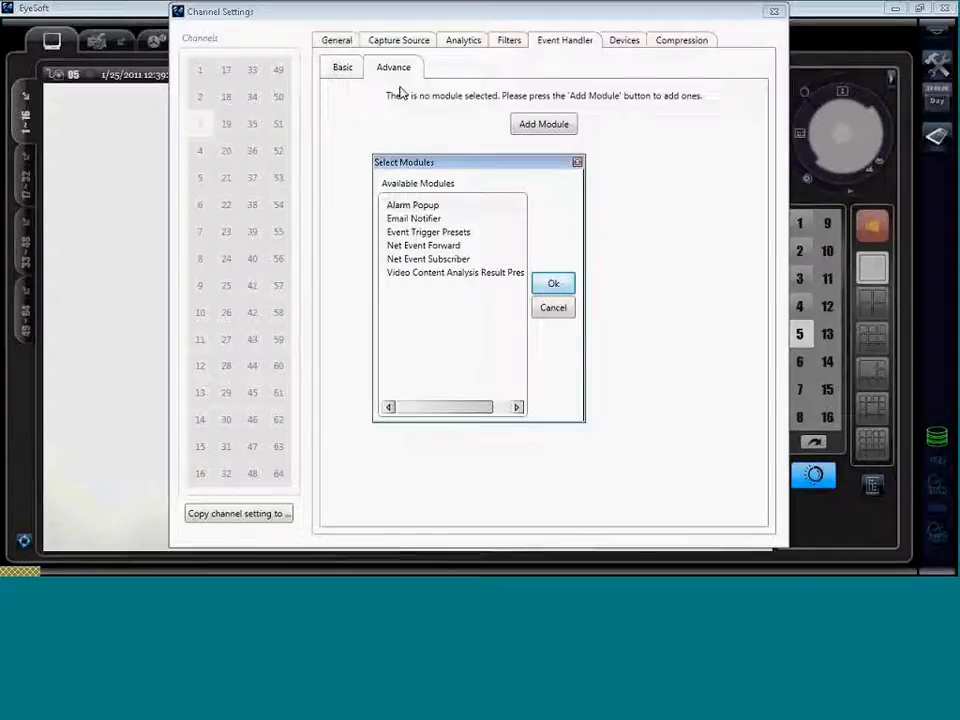
Skip the module picker, then add the Email Notifier module on the Advance event handler tab.
left_click(556, 311)
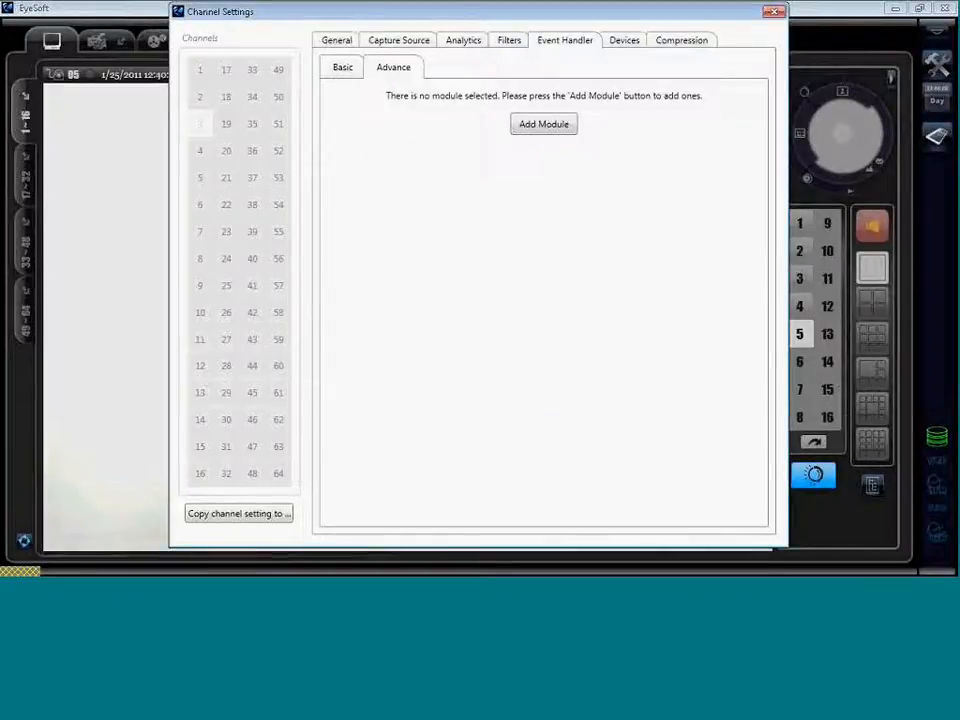
left_click(338, 67)
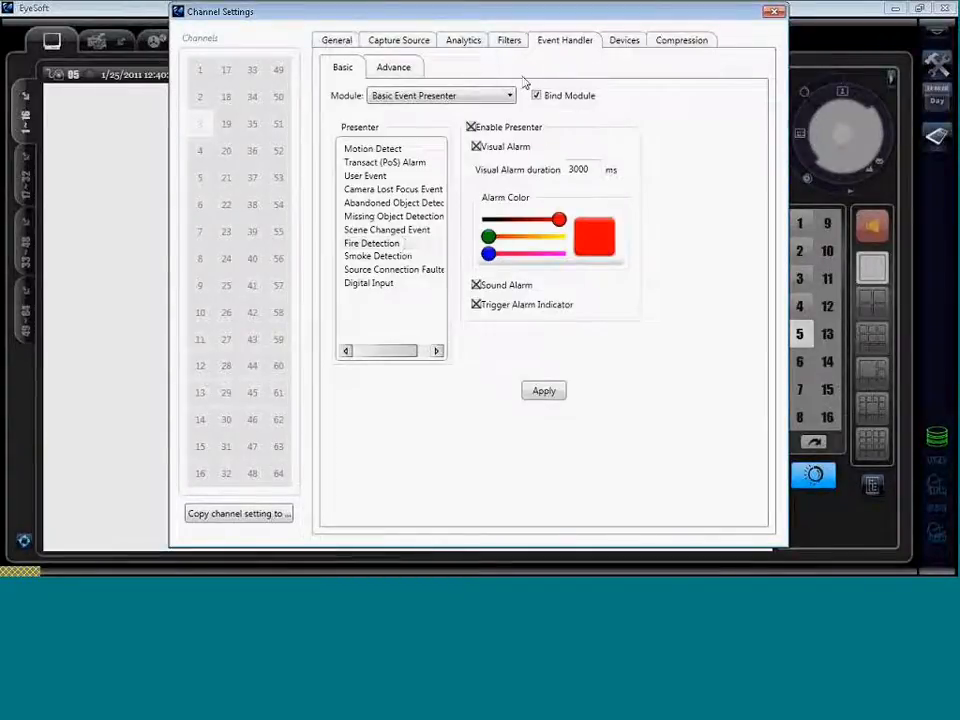
left_click(401, 68)
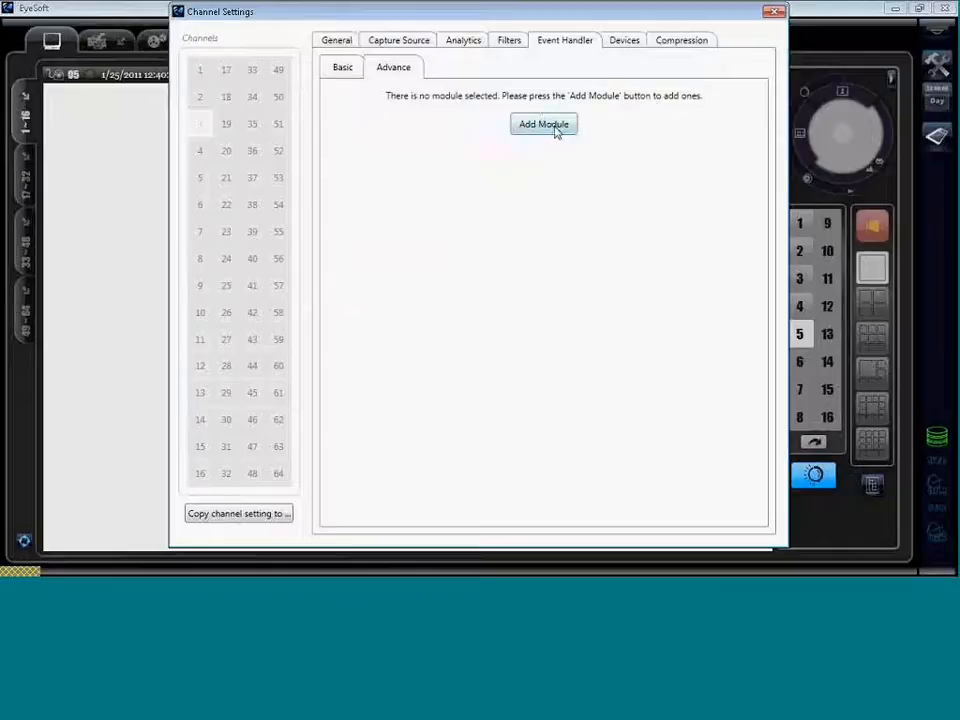
left_click(554, 126)
left_click(440, 220)
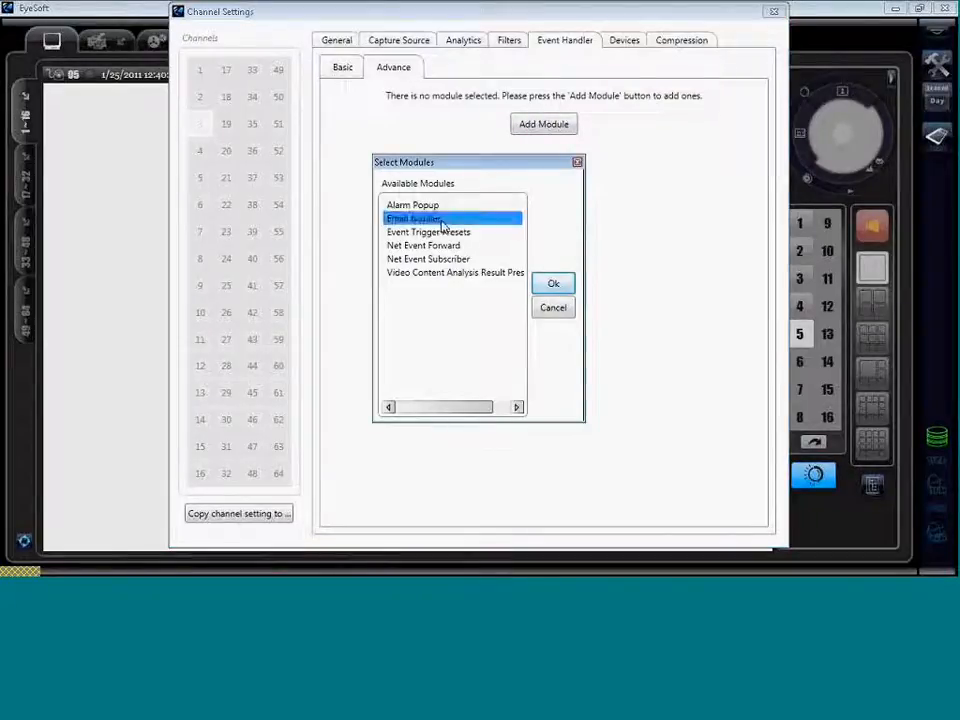
left_click(554, 285)
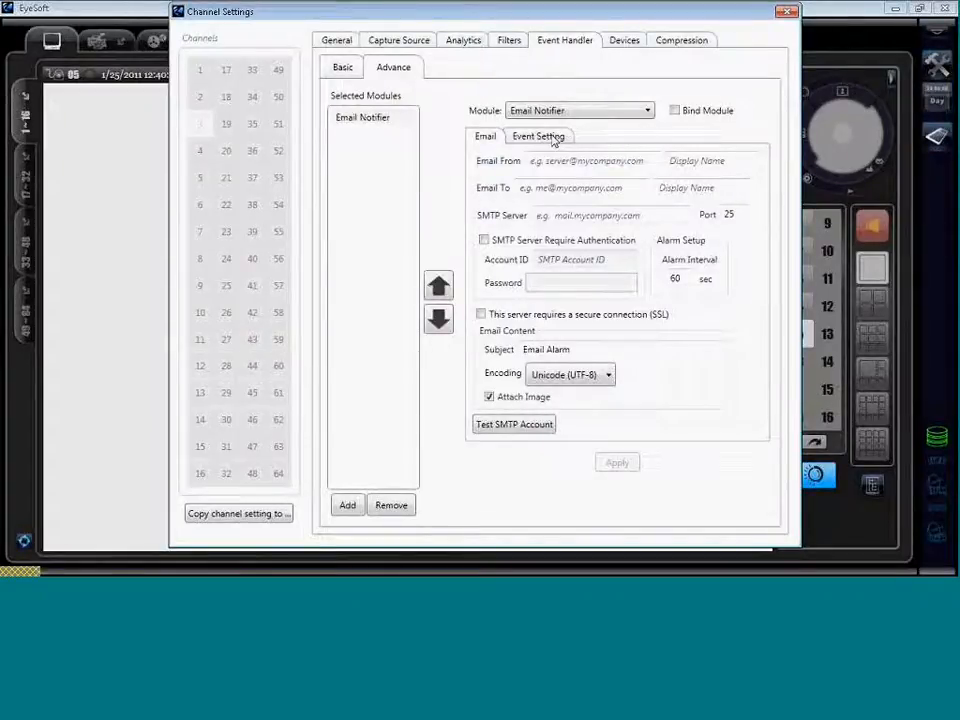
Add Fire Detection as an event of interest for the Email Notifier.
left_click(552, 138)
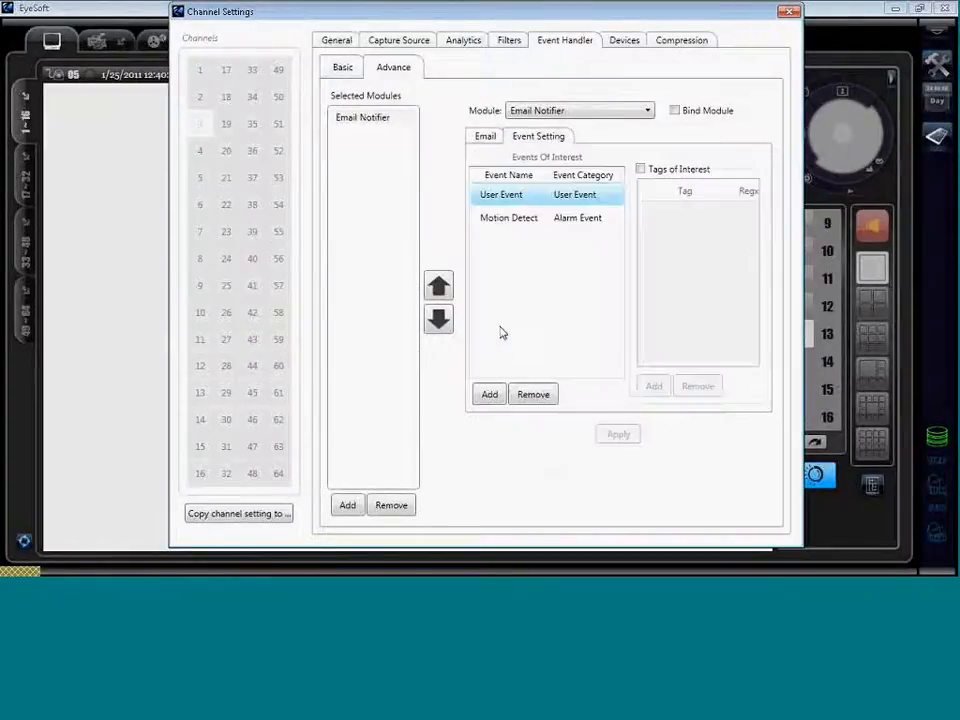
left_click(491, 396)
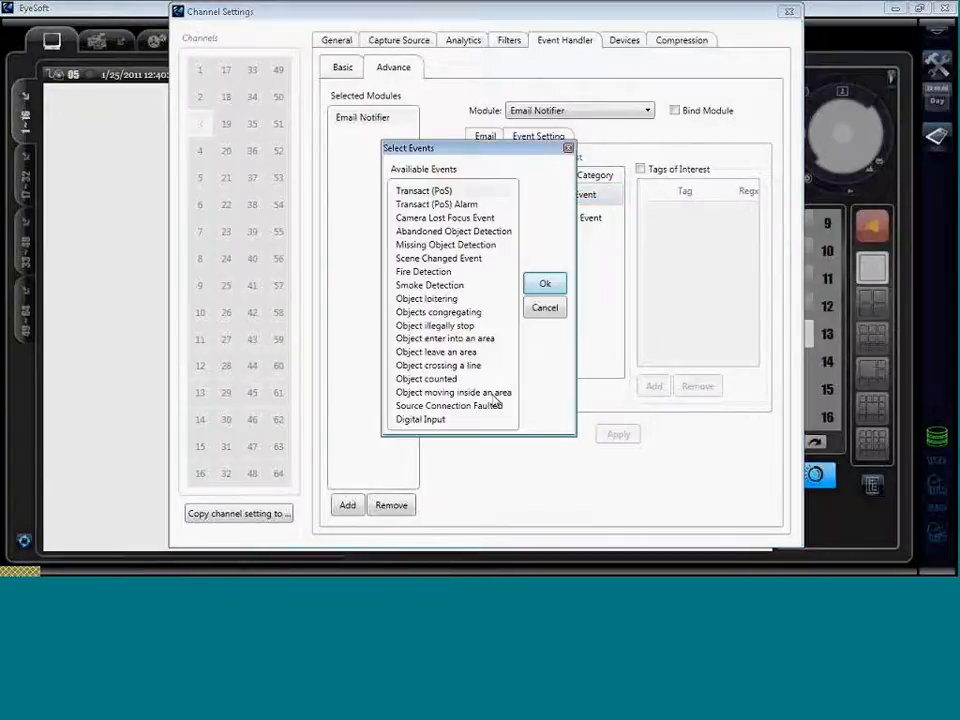
left_click(427, 272)
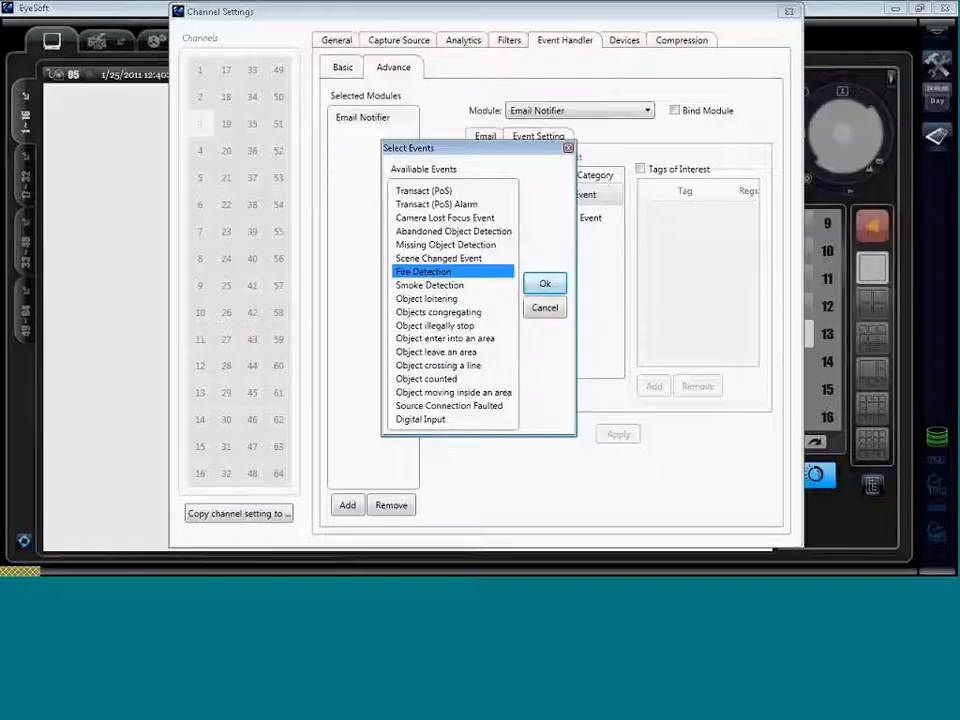
left_click(545, 285)
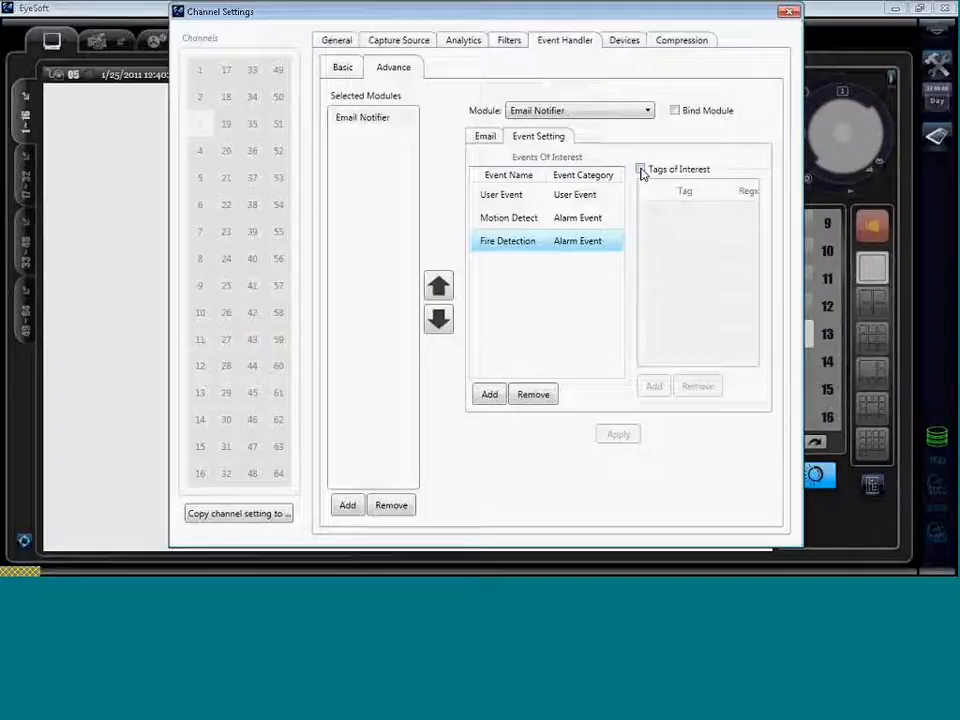
Turn on Tags of Interest and start typing the sender's e-mail address in Email From.
left_click(641, 170)
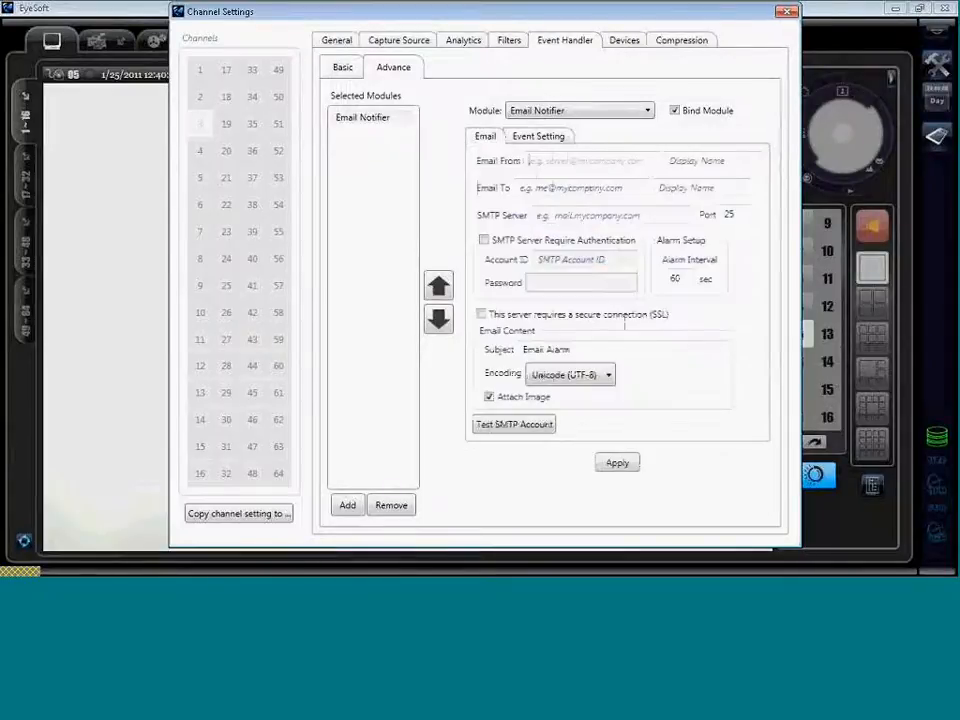
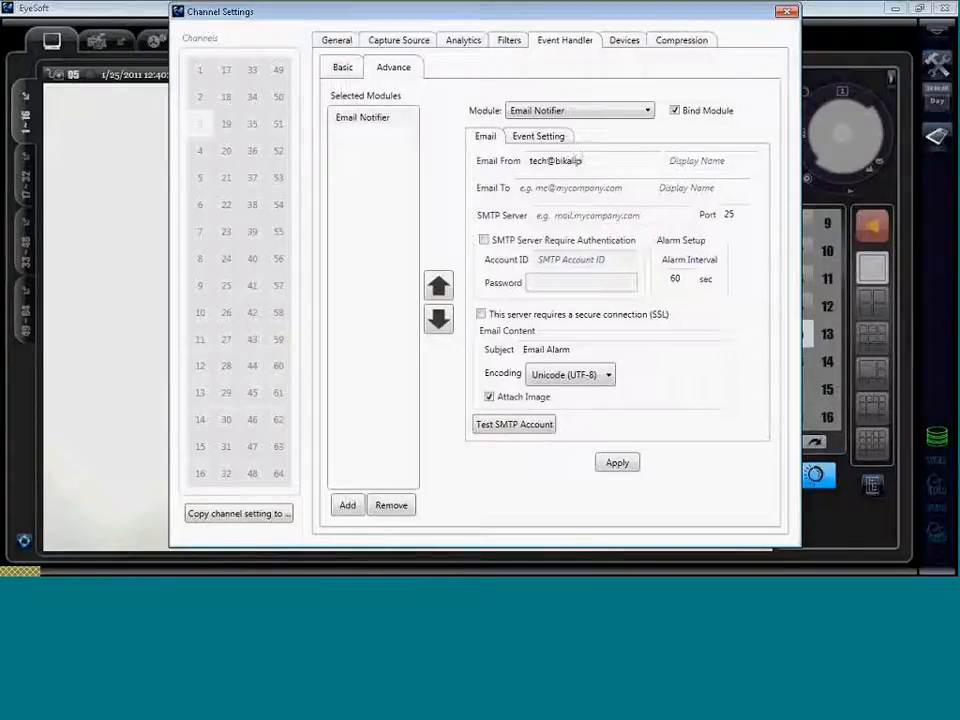
Enter the sender's display name, then briefly check the Roundcube inbox in Firefox.
left_click(702, 159)
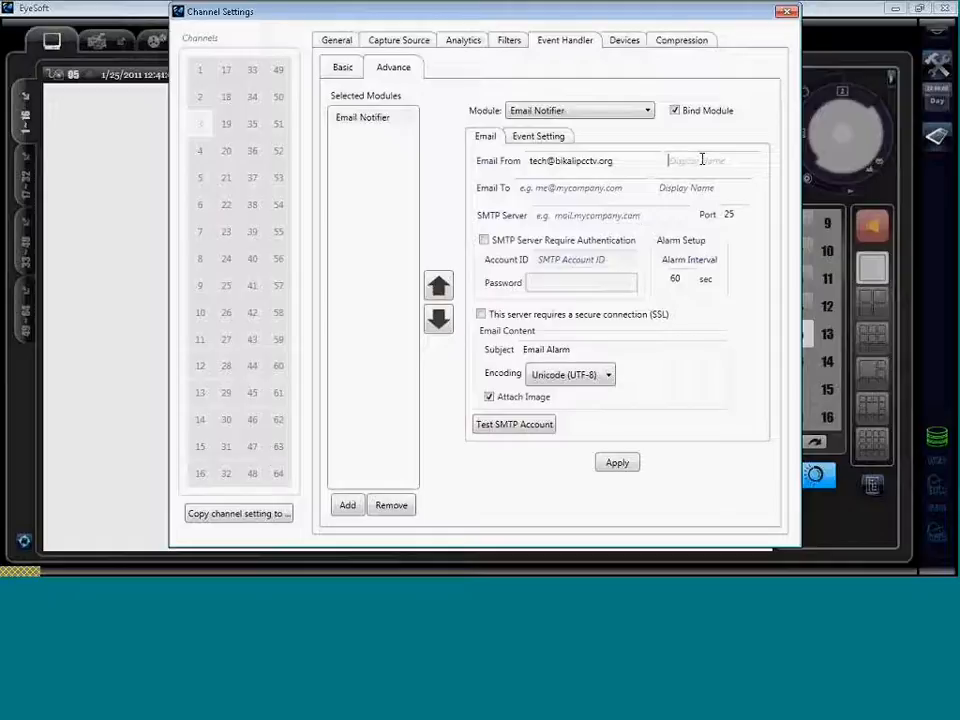
type("B")
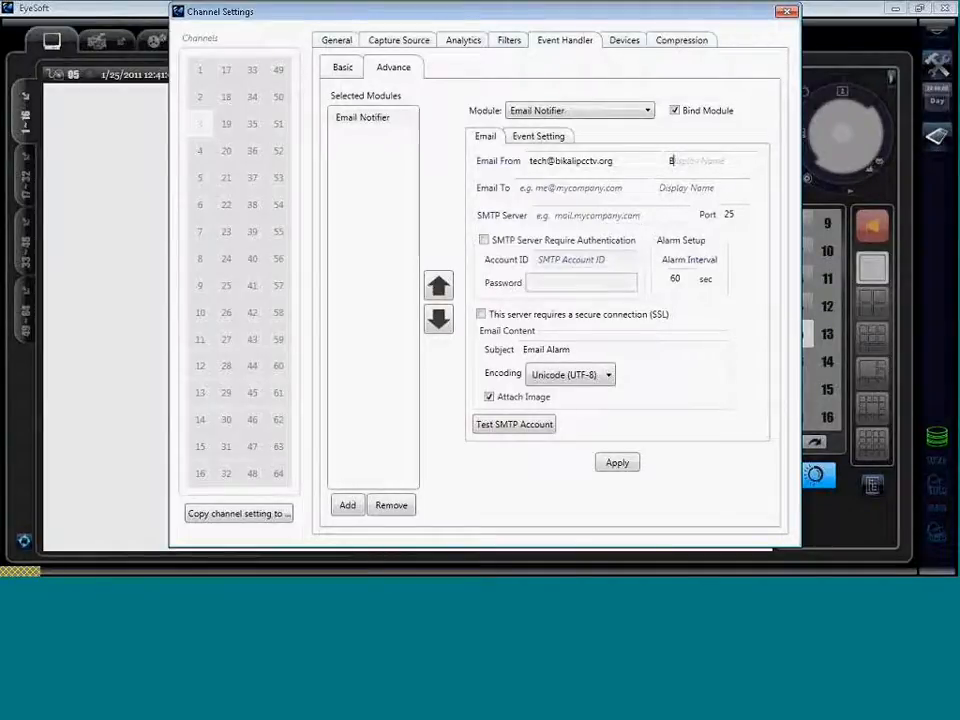
type("huvan Tech")
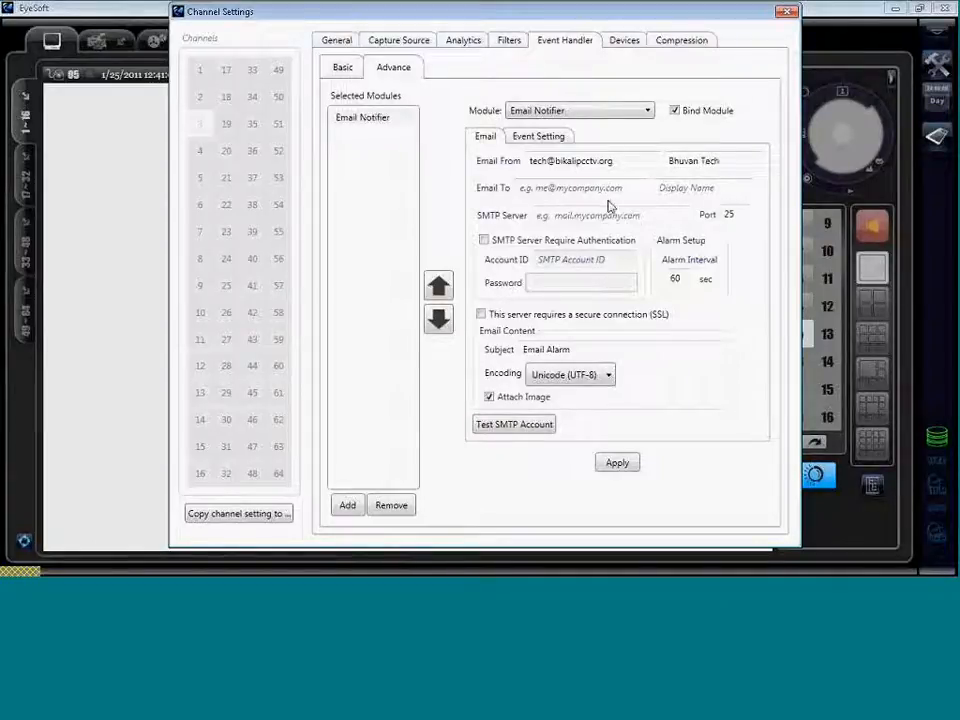
left_click(599, 190)
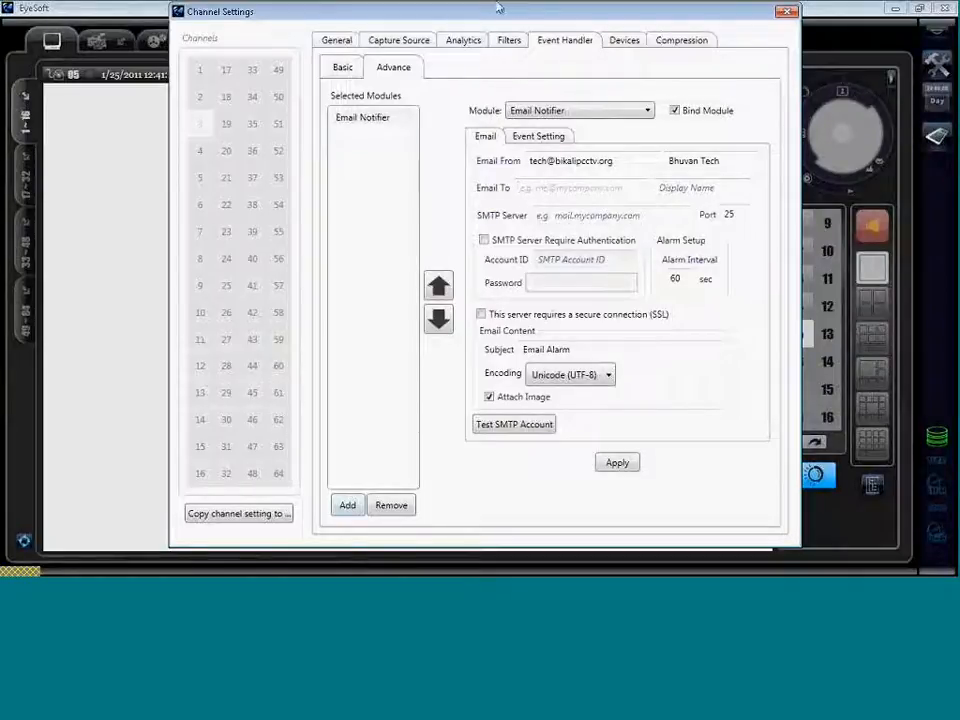
left_click(164, 595)
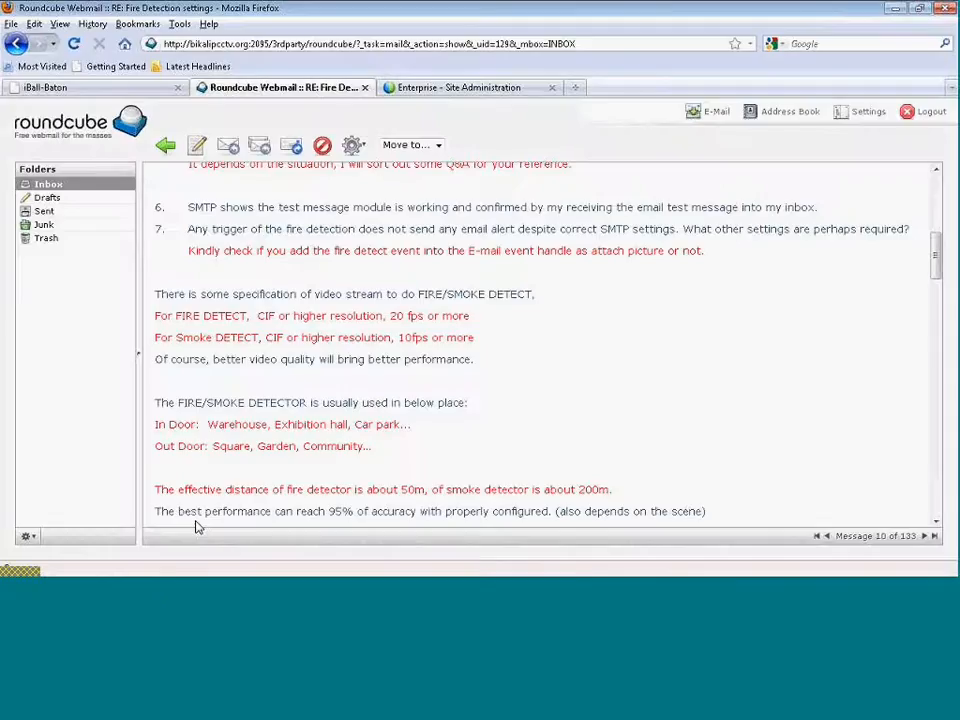
left_click(52, 186)
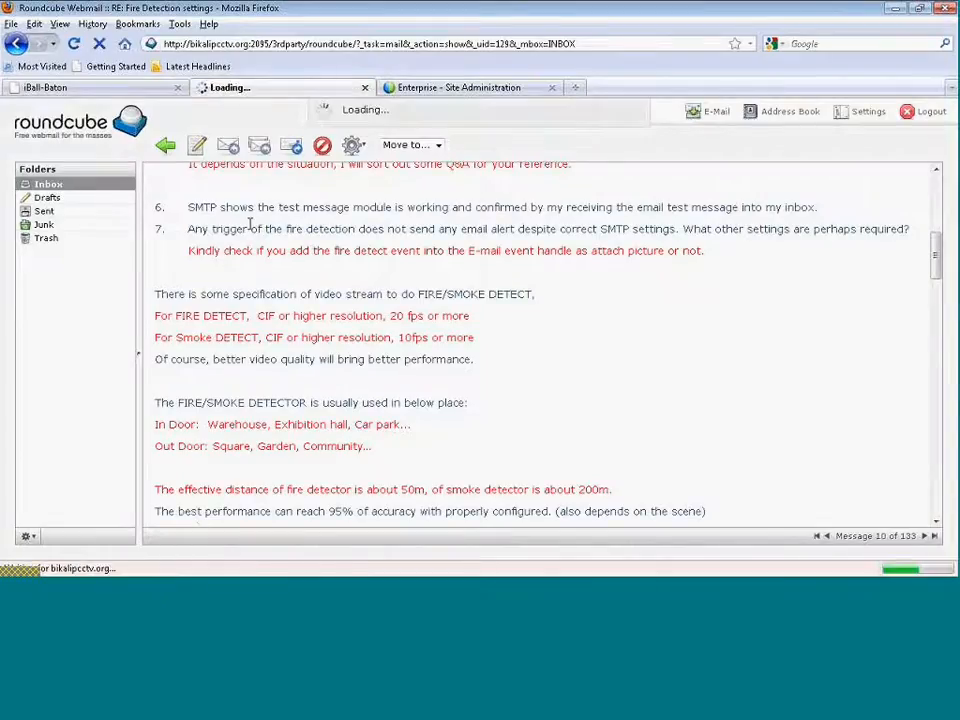
Type the recipient's e-mail address into Email To, then bring the Firefox webmail back.
left_click(206, 591)
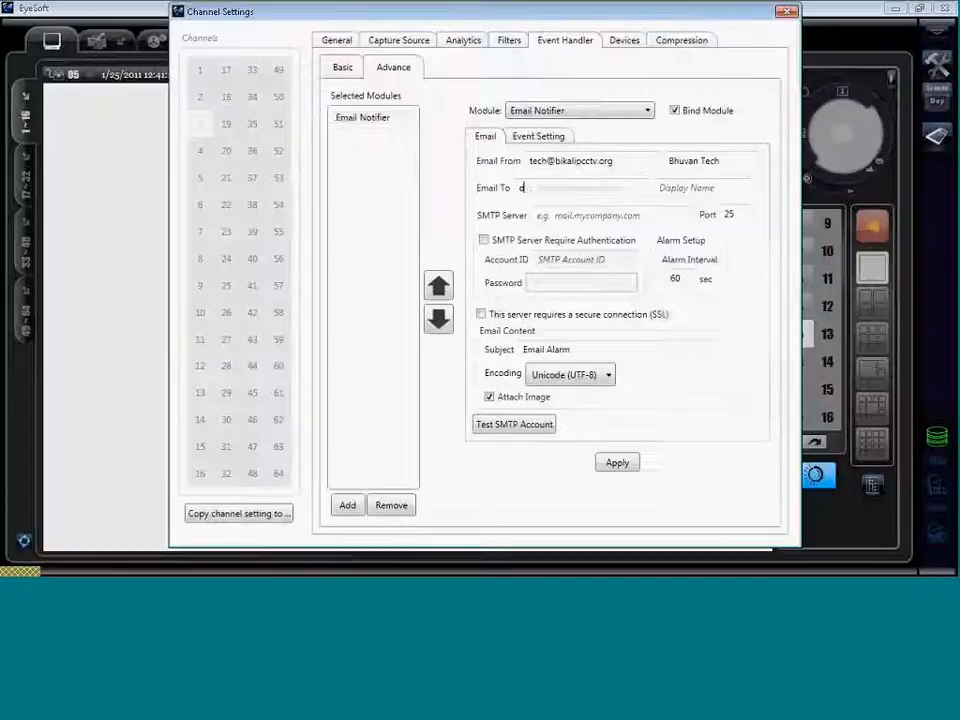
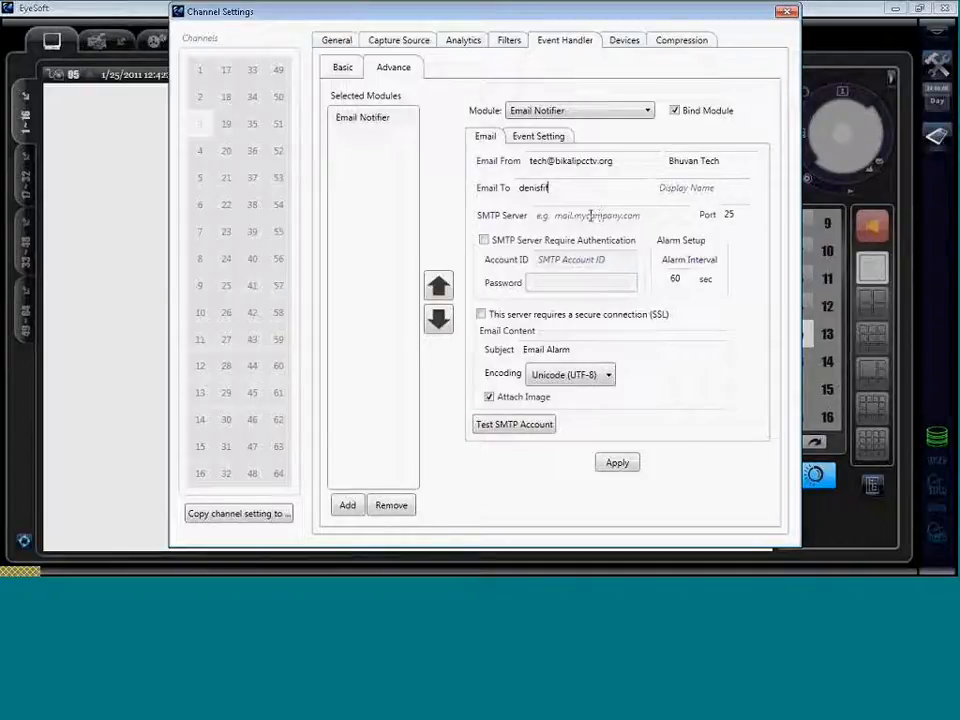
double_click(561, 187)
left_click(561, 187)
type("e")
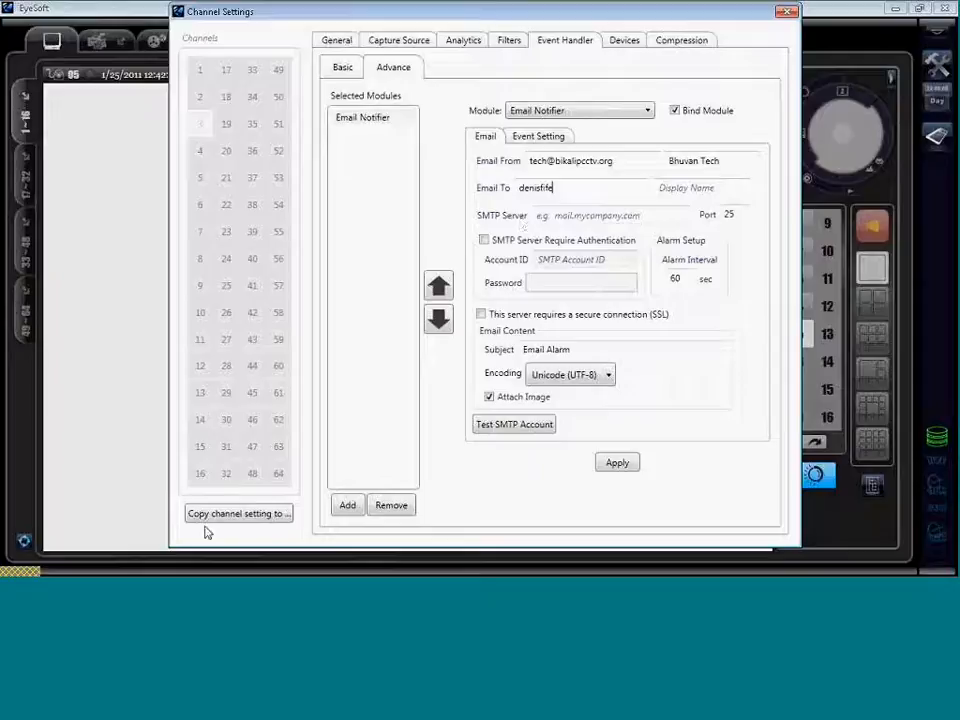
left_click(167, 590)
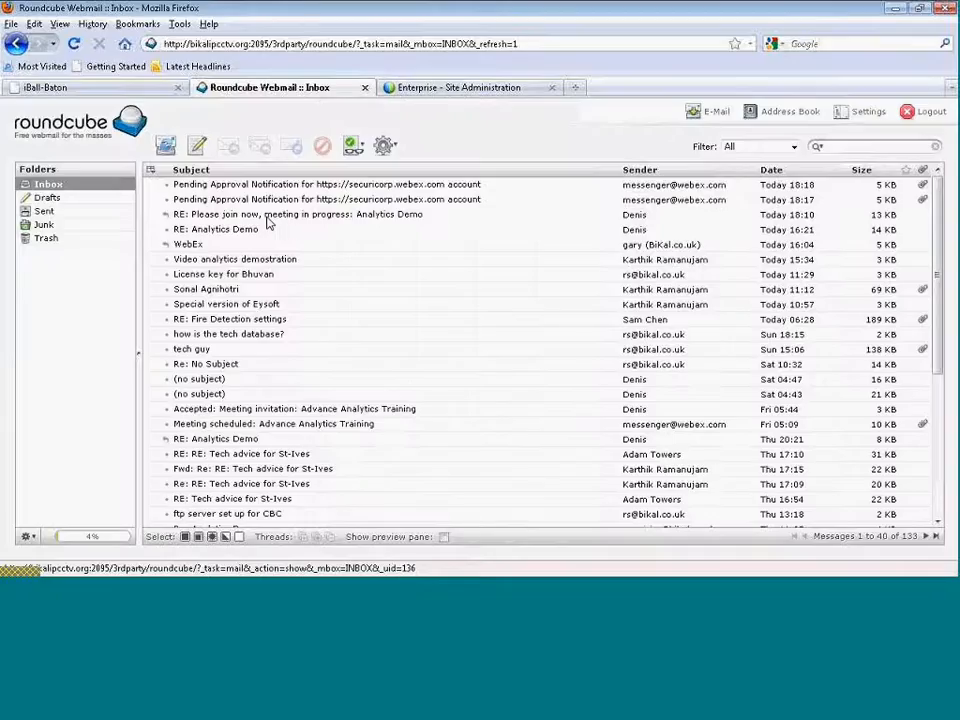
Open the 'RE: Please join now' reply in Roundcube, then reselect EyeSoft's recipient address.
left_click(267, 216)
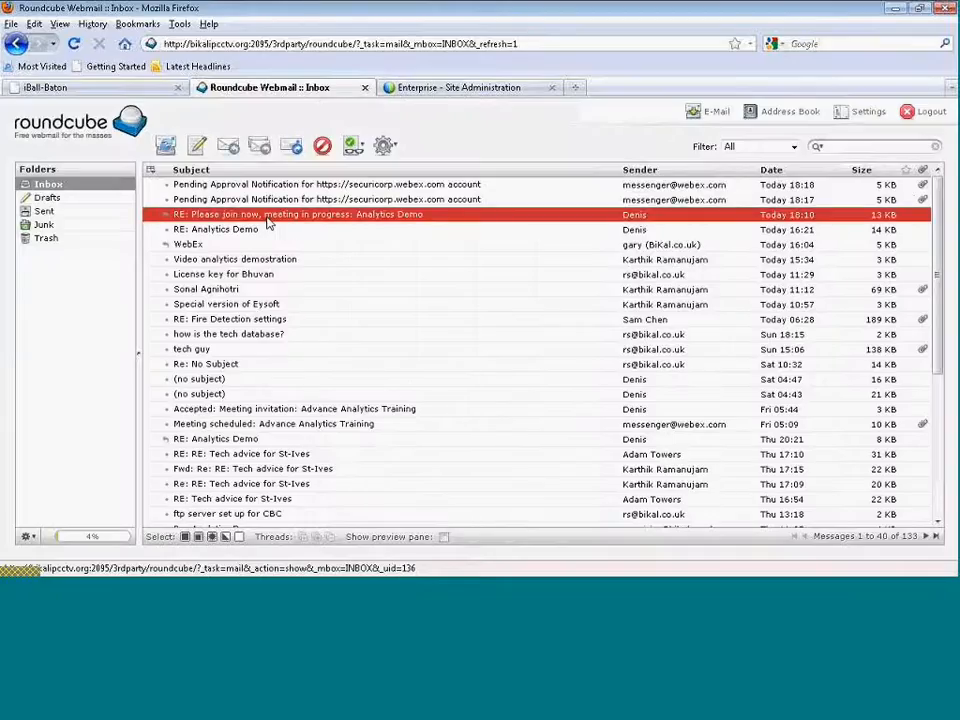
double_click(267, 216)
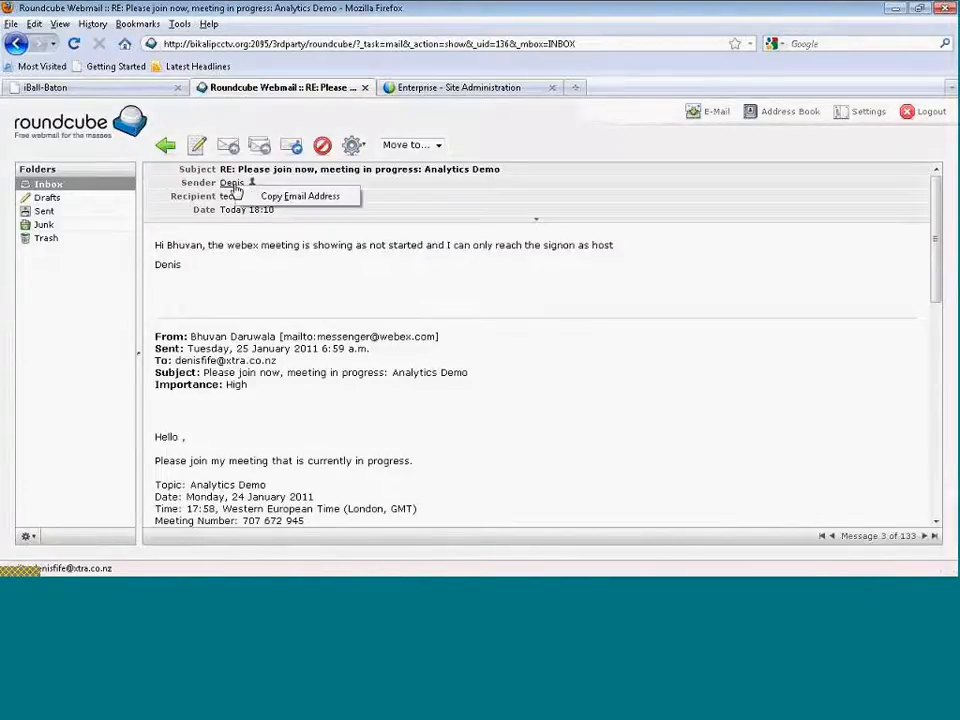
left_click(298, 196)
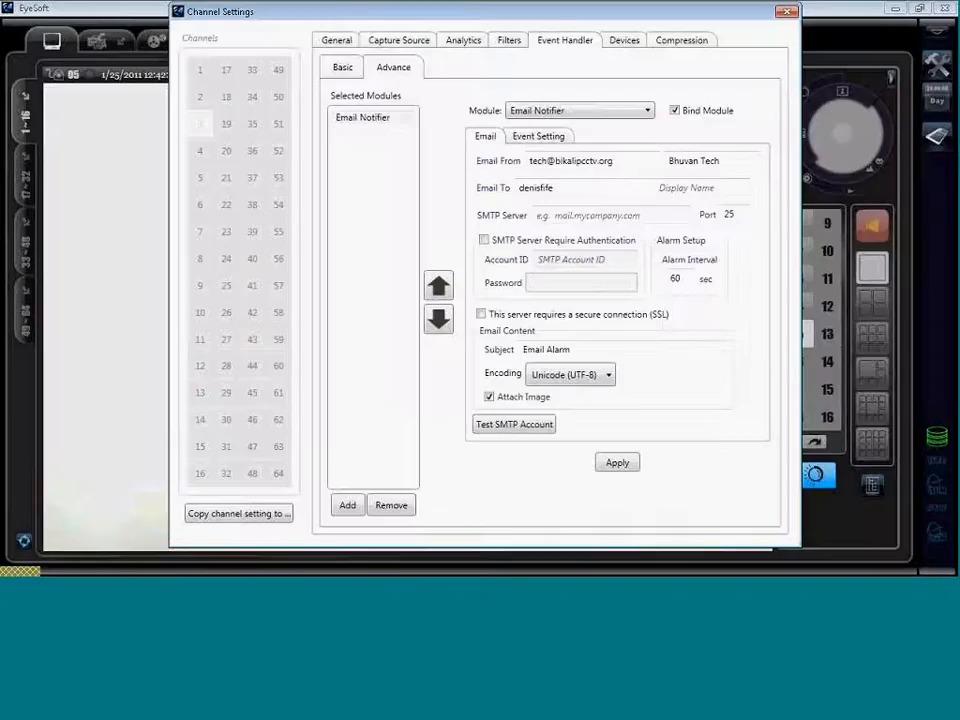
double_click(535, 187)
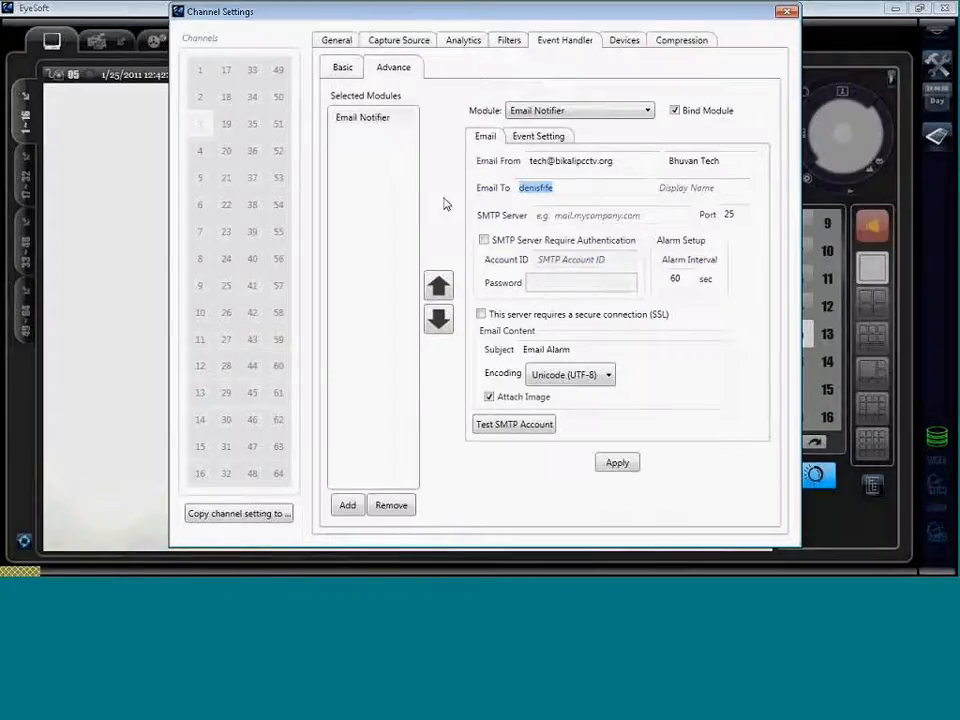
Paste the recipient's full e-mail address and enter the recipient's display name.
key("ctrl+v")
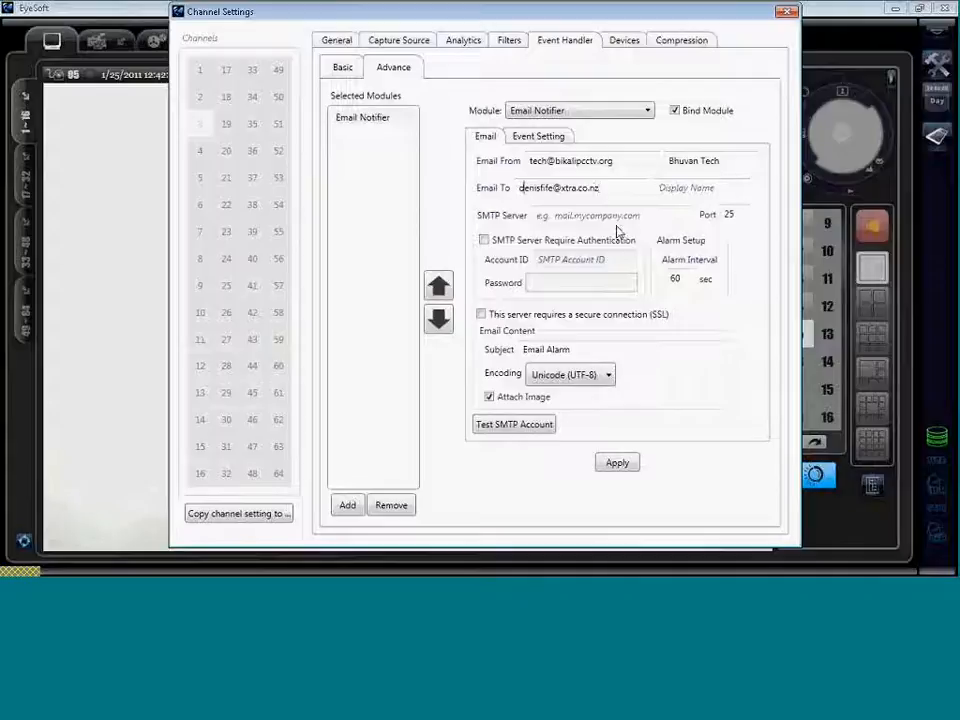
left_click(673, 194)
type("Denis")
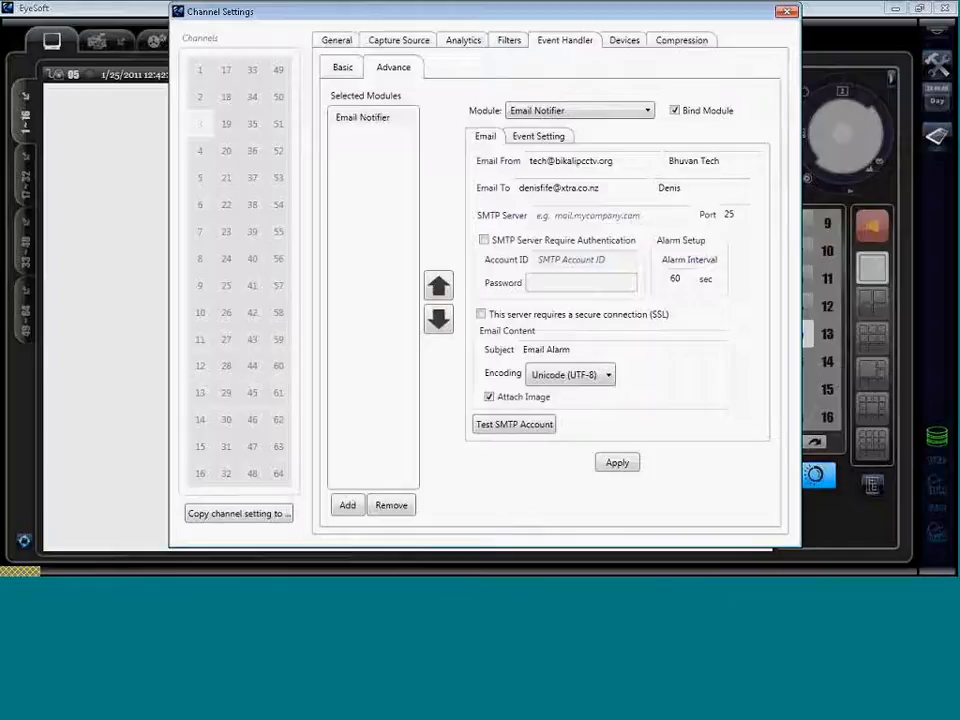
Set the SMTP server to mail.bikalipctv.org.
left_click(620, 215)
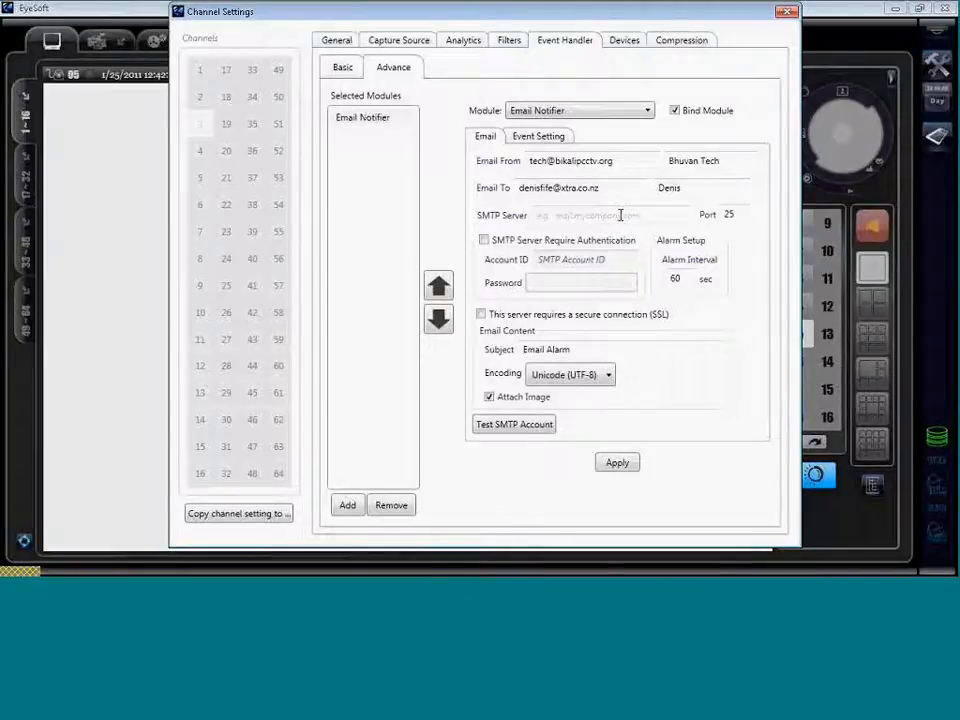
type("mail.bik")
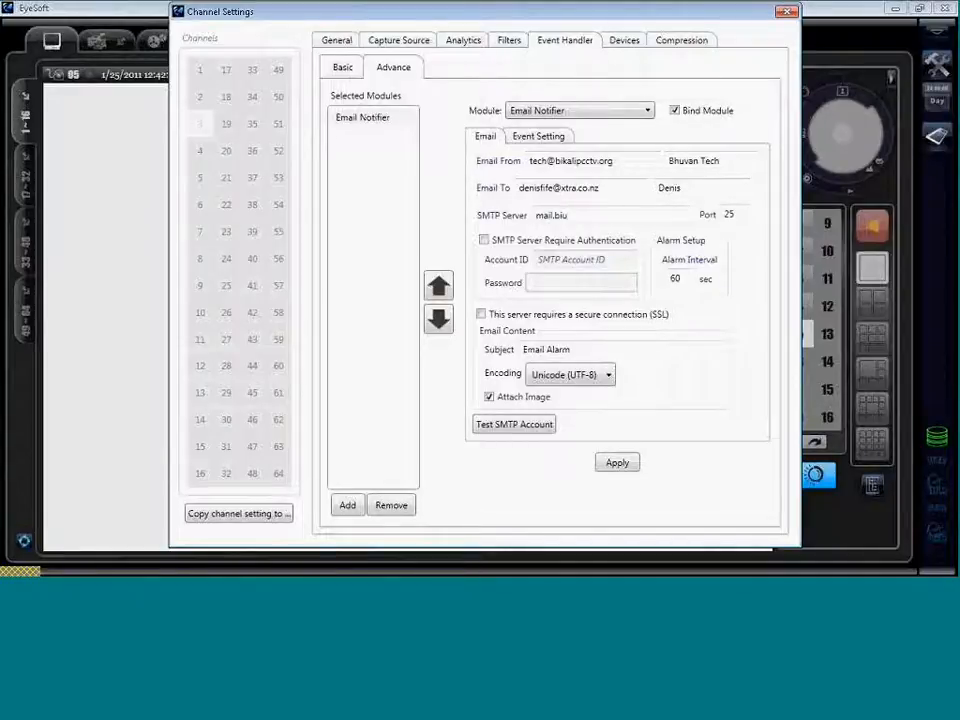
key("BackSpace")
type("kalipctv.org")
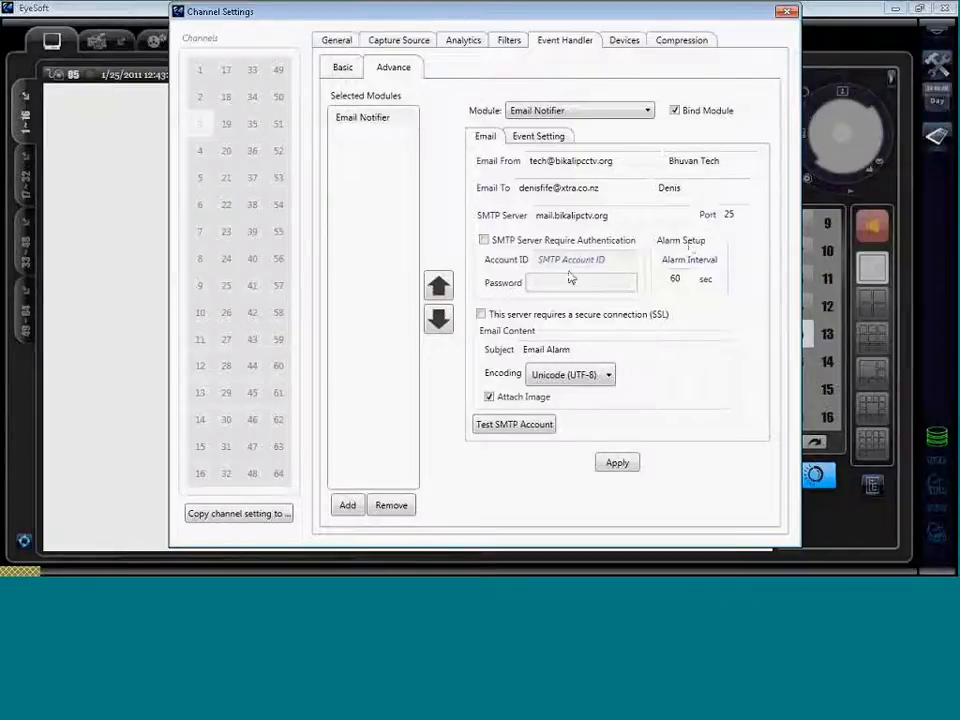
Enable SMTP authentication with the account ID and password, and append 'Fire Detec' to the subject.
left_click(486, 241)
left_click(540, 260)
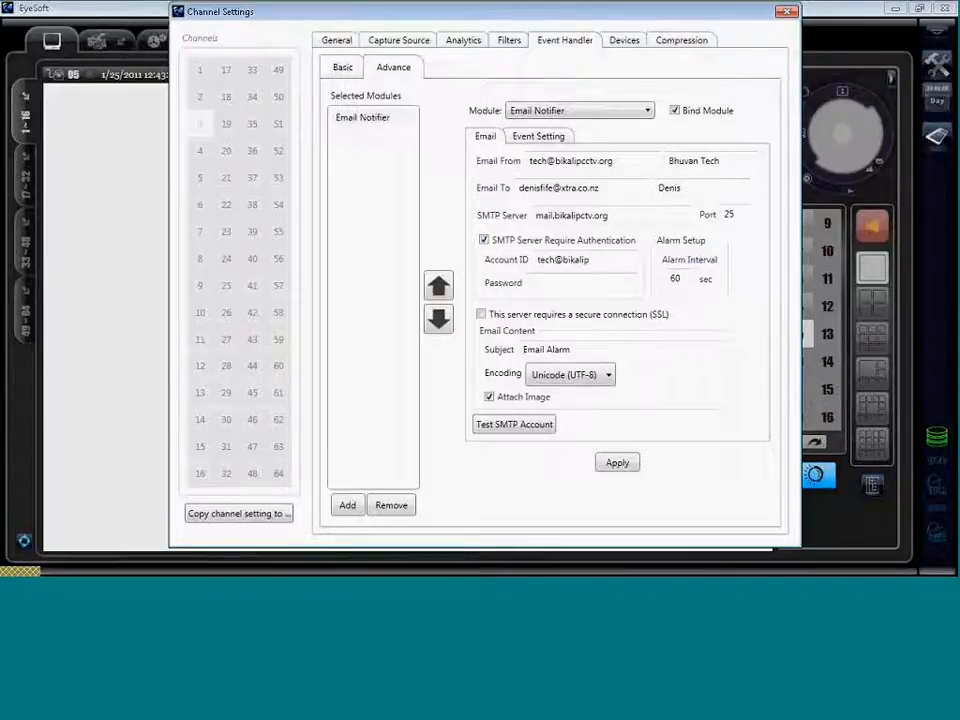
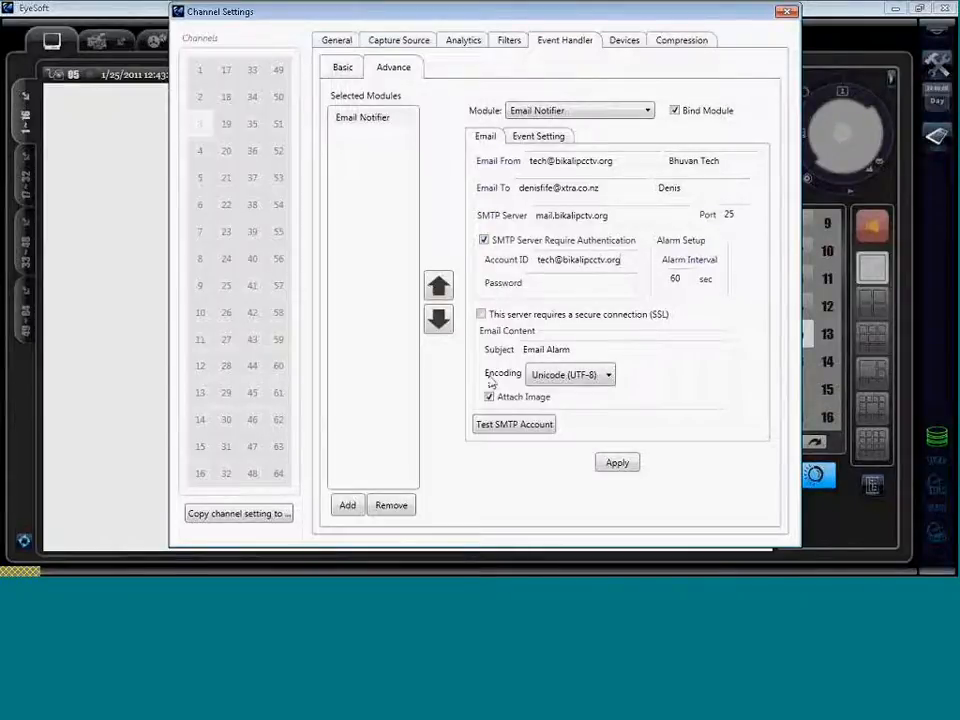
left_click(555, 283)
type("*****")
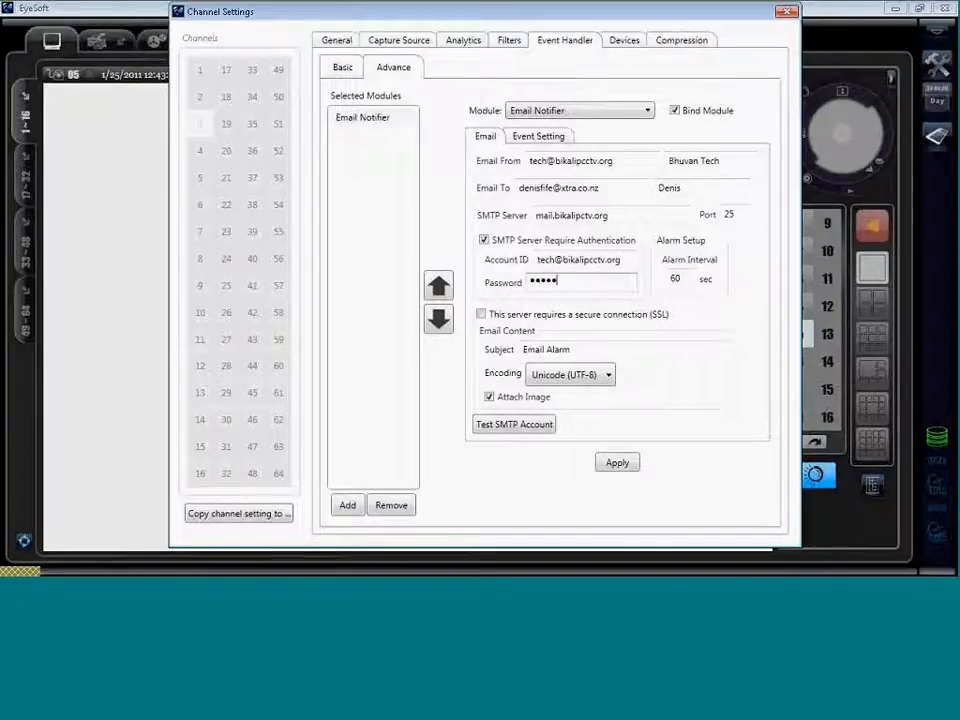
type("*")
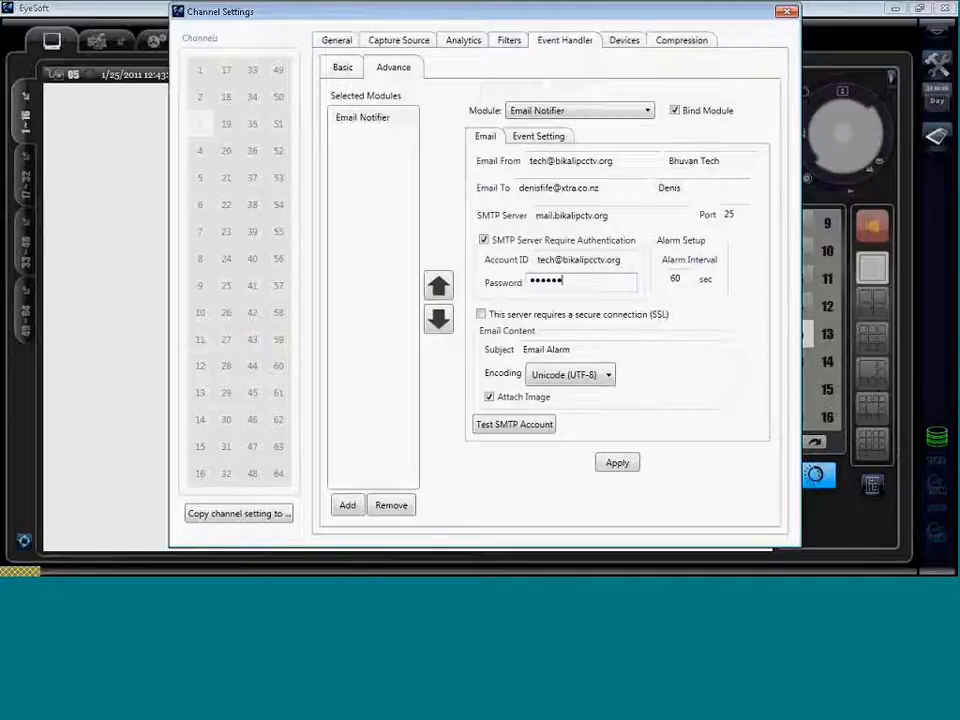
type("***")
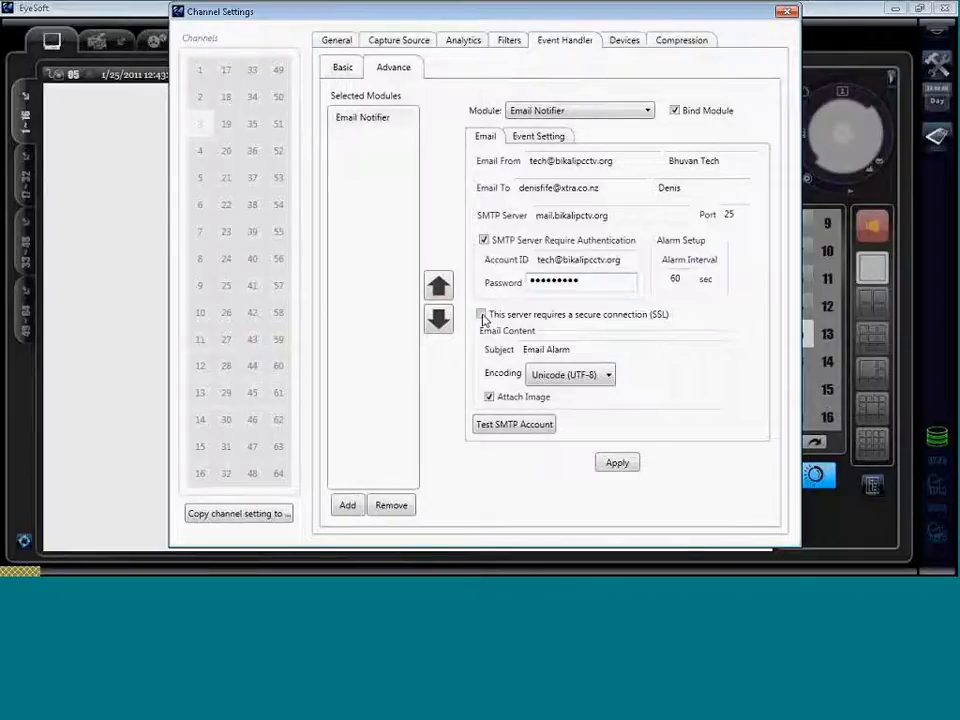
left_click(575, 349)
type("Fire D")
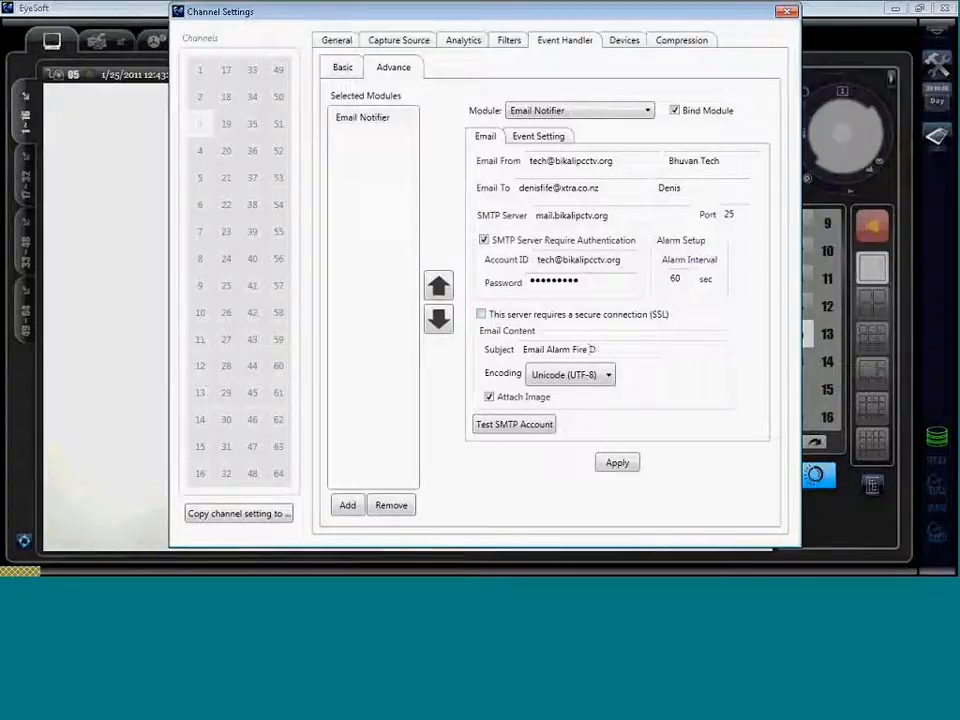
type("etec")
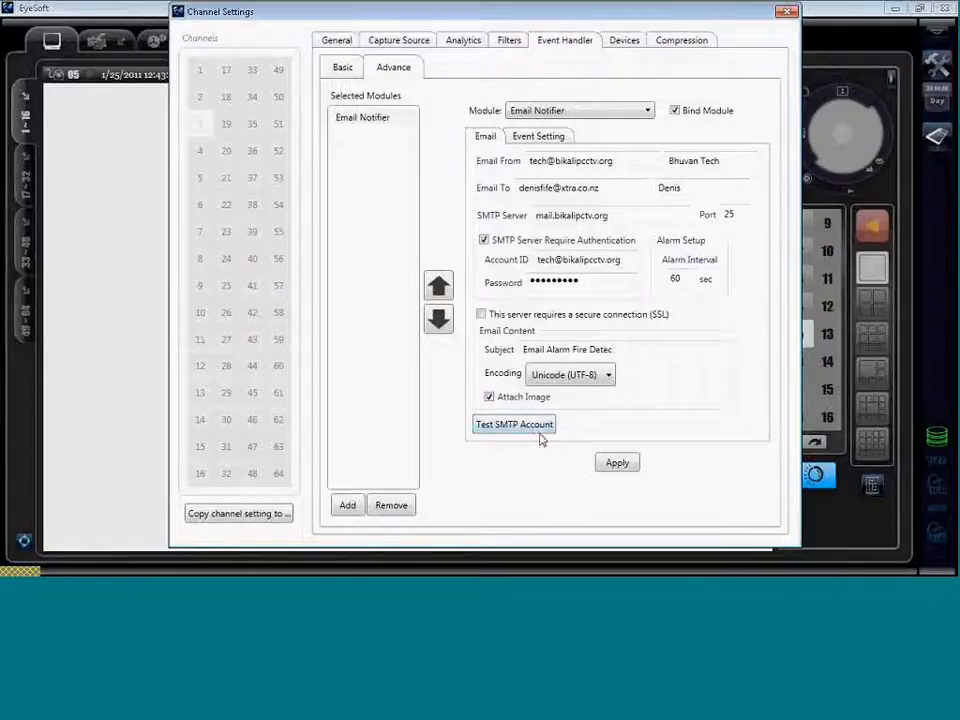
Apply and test the SMTP account, recheck credentials after failures, and fix the server name to mail.bikalipcctv.org.
left_click(621, 464)
left_click(514, 425)
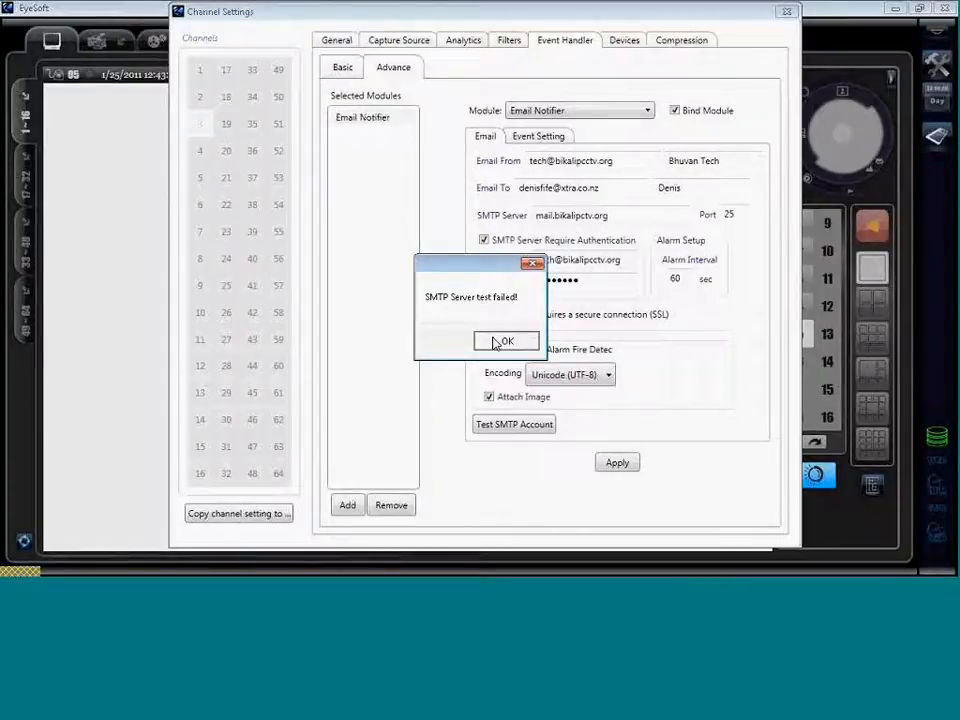
left_click(497, 342)
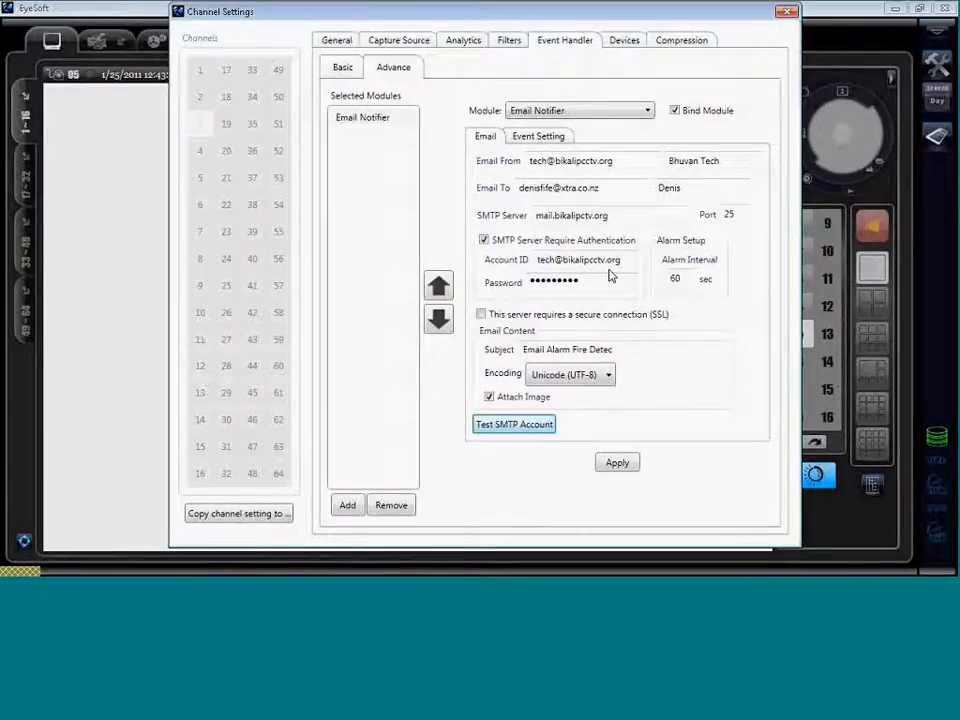
left_click(625, 261)
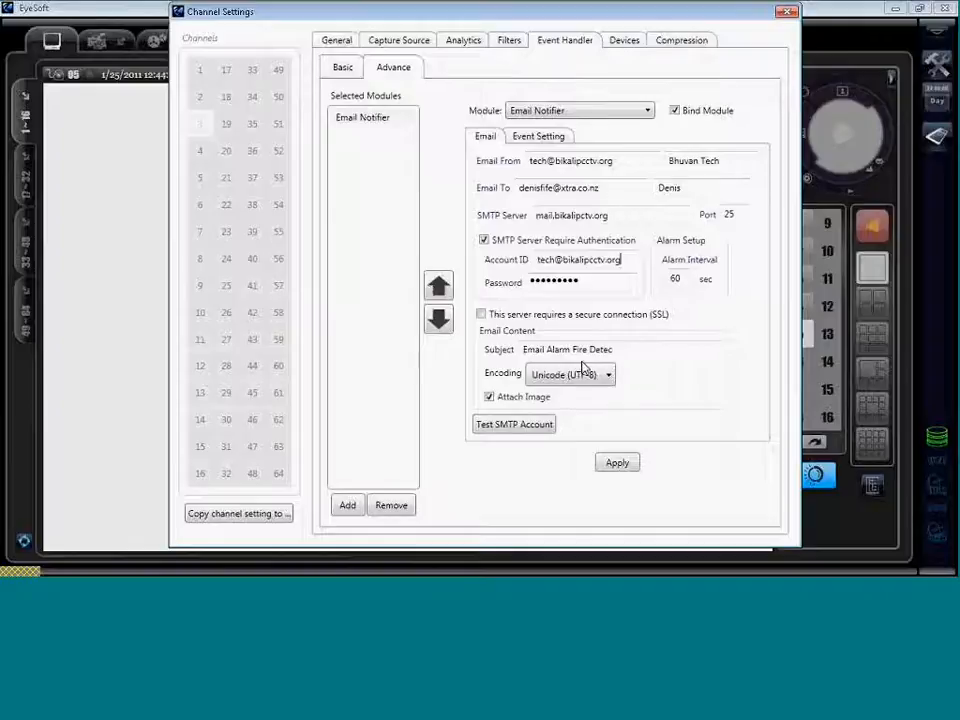
left_click(522, 424)
key("Return")
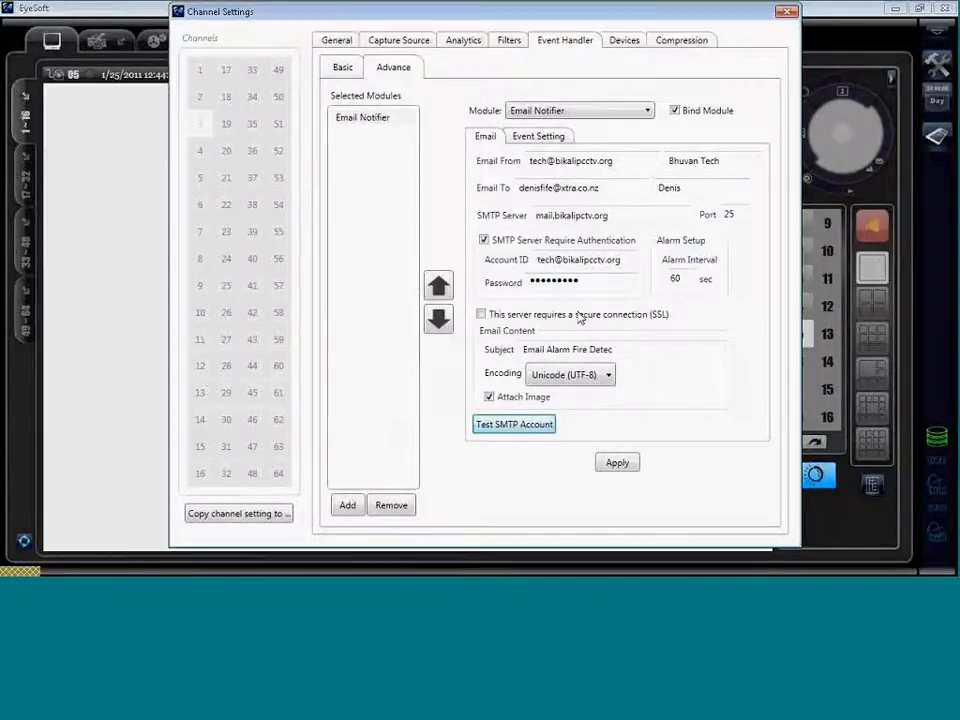
left_click(584, 281)
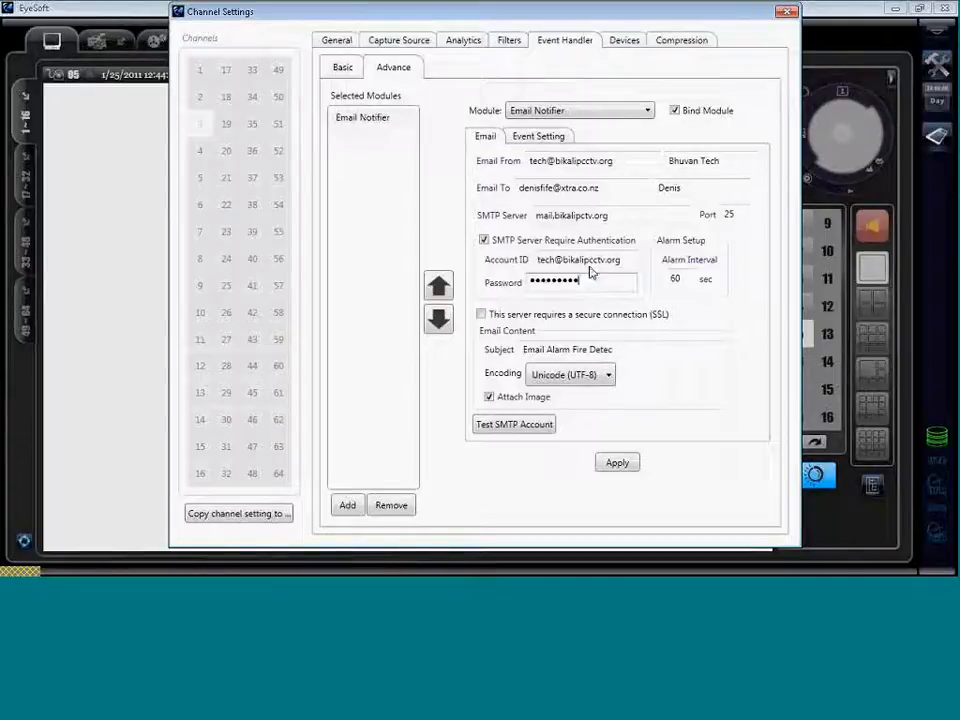
left_click(582, 215)
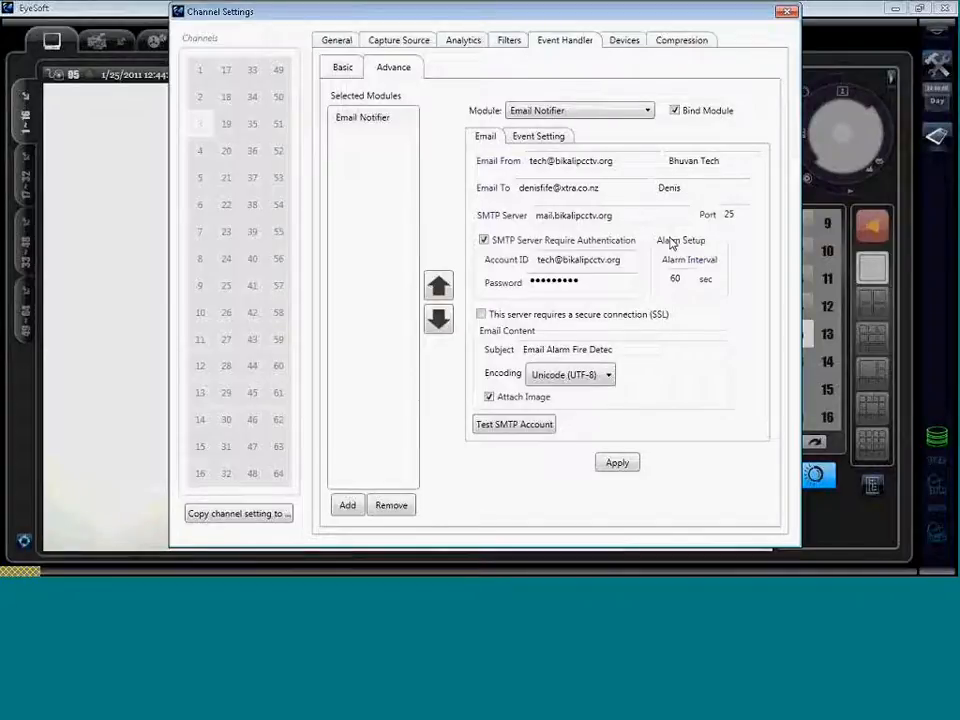
Retest and apply the corrected SMTP settings, close Channel Settings, and switch to the 9-split camera grid.
left_click(516, 425)
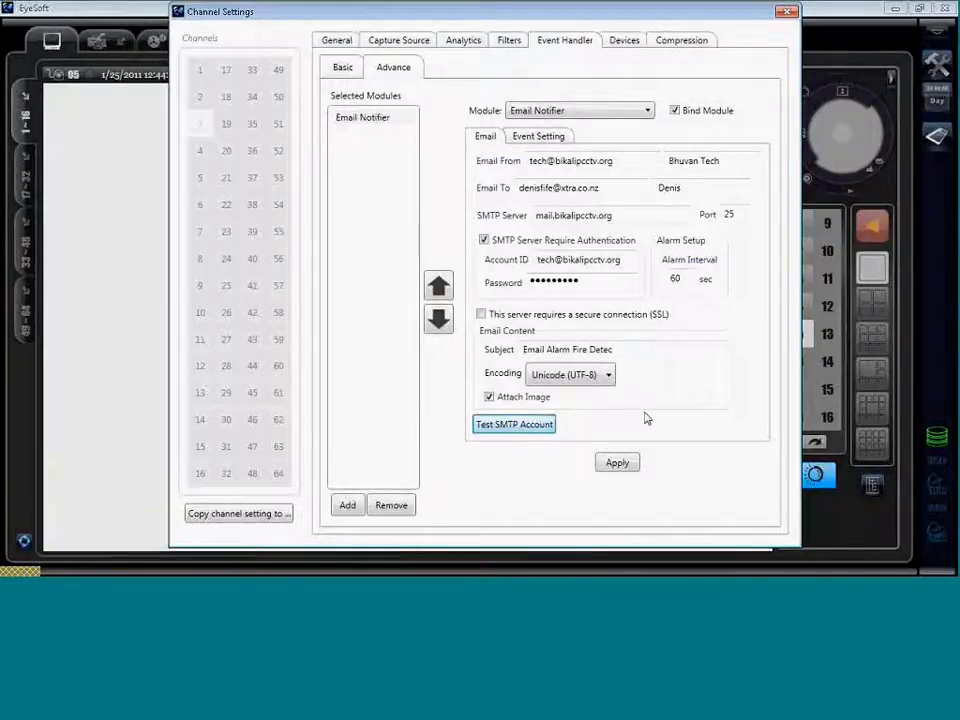
left_click(619, 465)
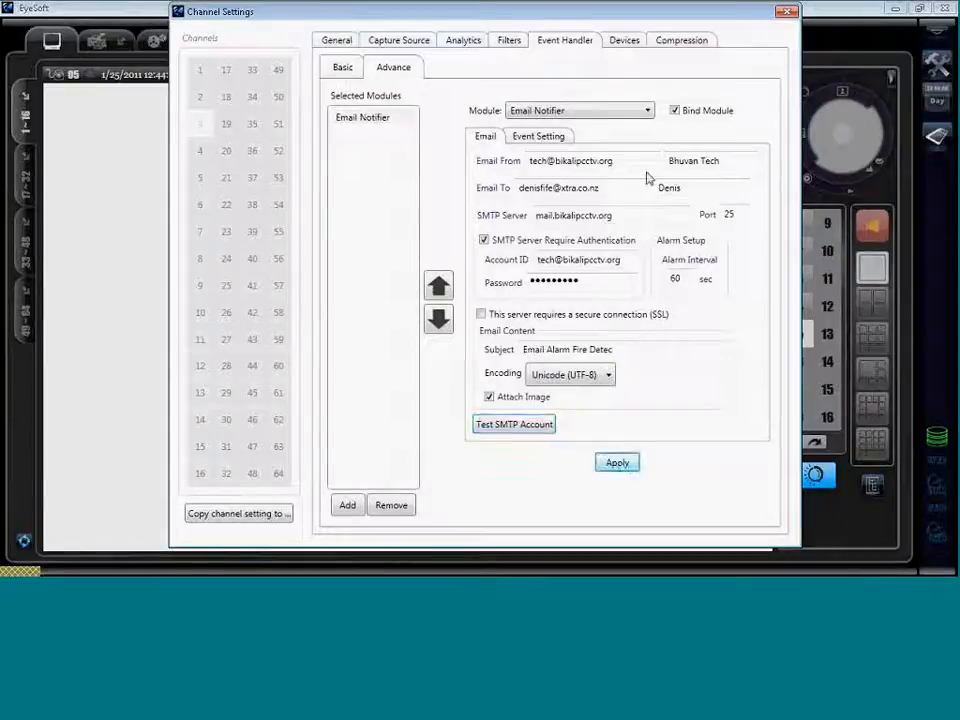
left_click(666, 44)
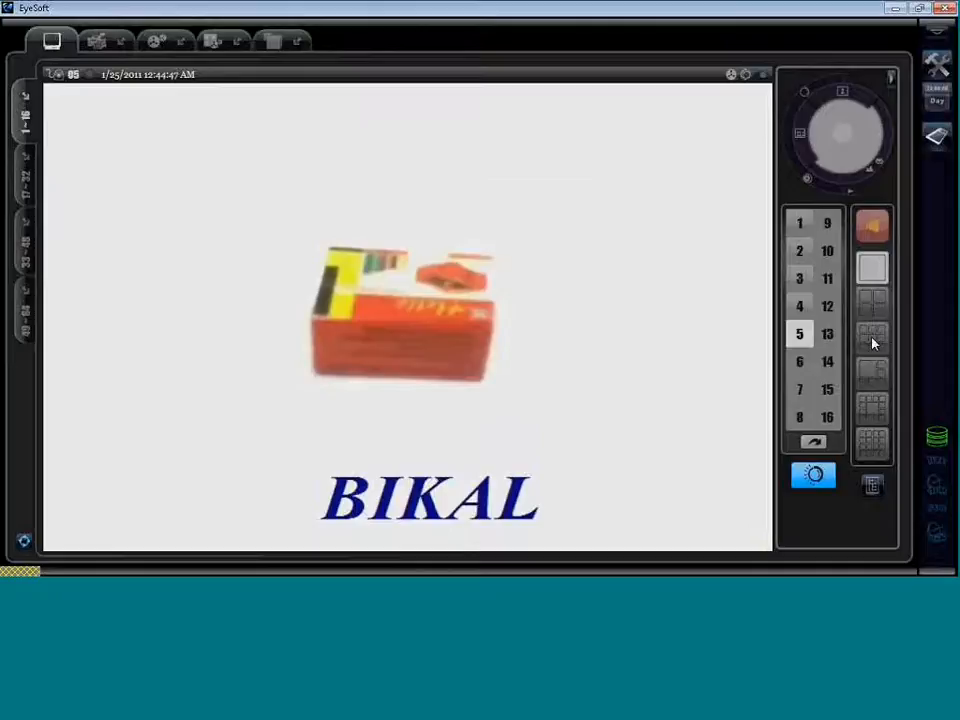
left_click(872, 340)
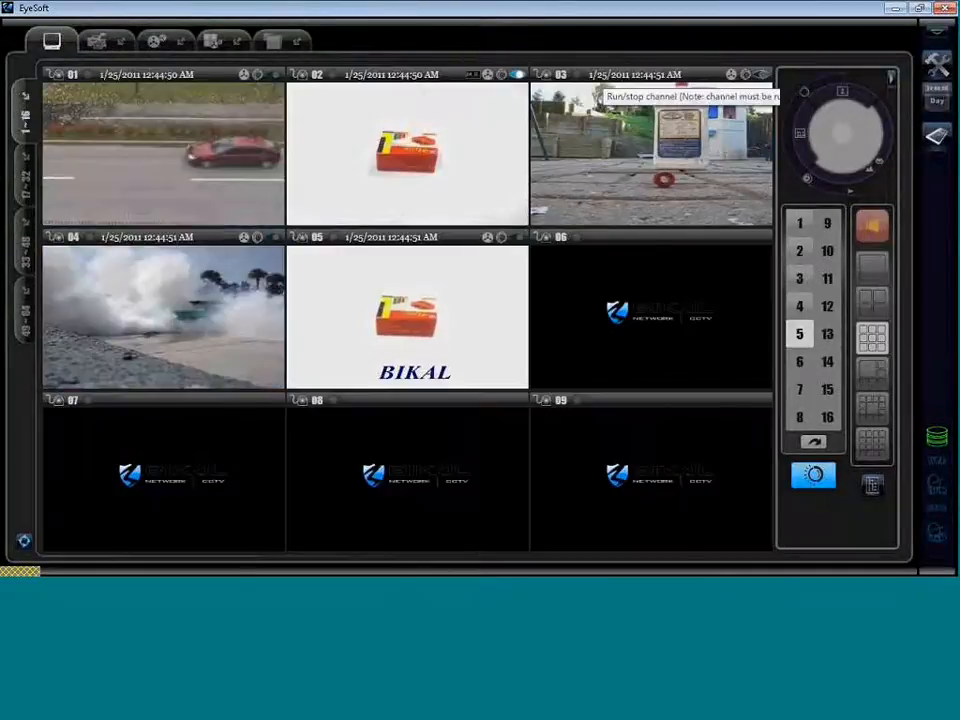
Restart channel 03 so its camera's fire is detected as an alarm.
left_click(518, 75)
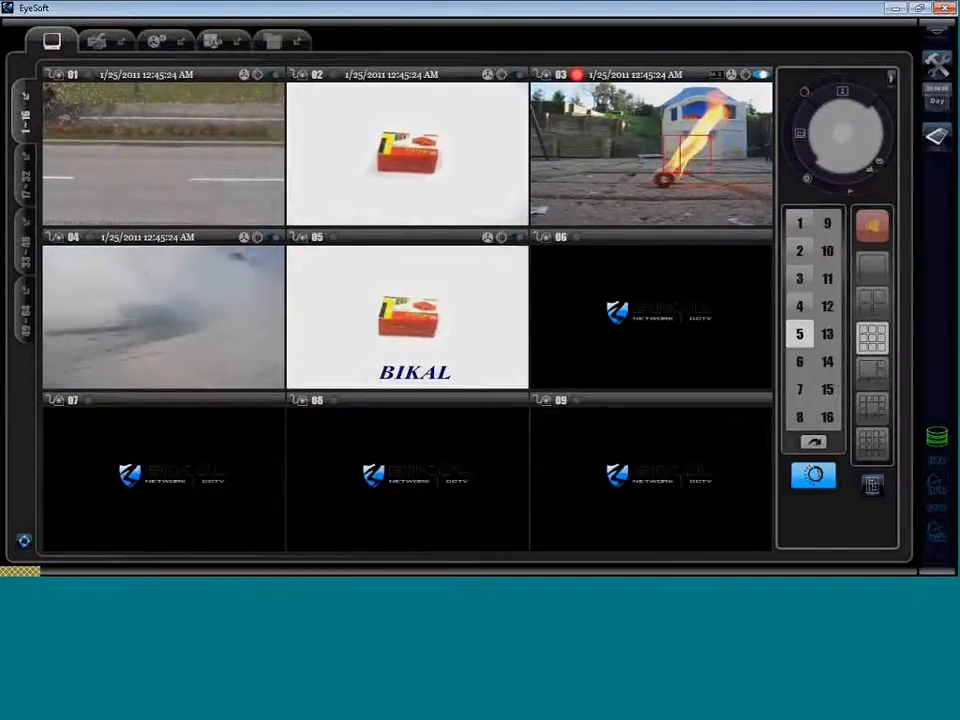
Dock the floating Log Viewer back in place and return to the live camera grid.
left_click(272, 42)
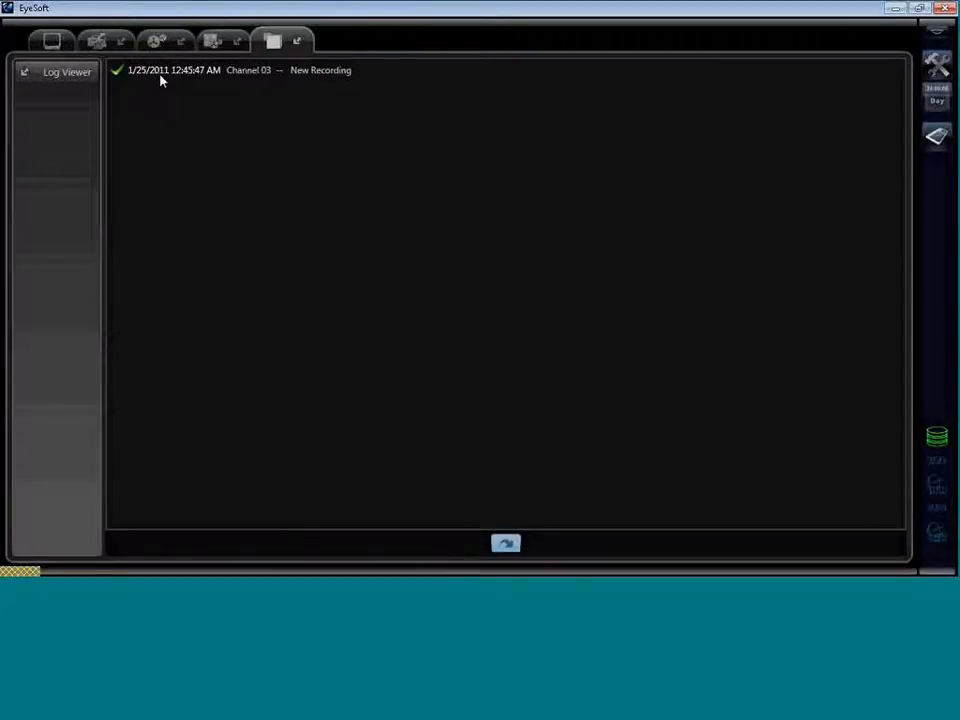
left_click(23, 77)
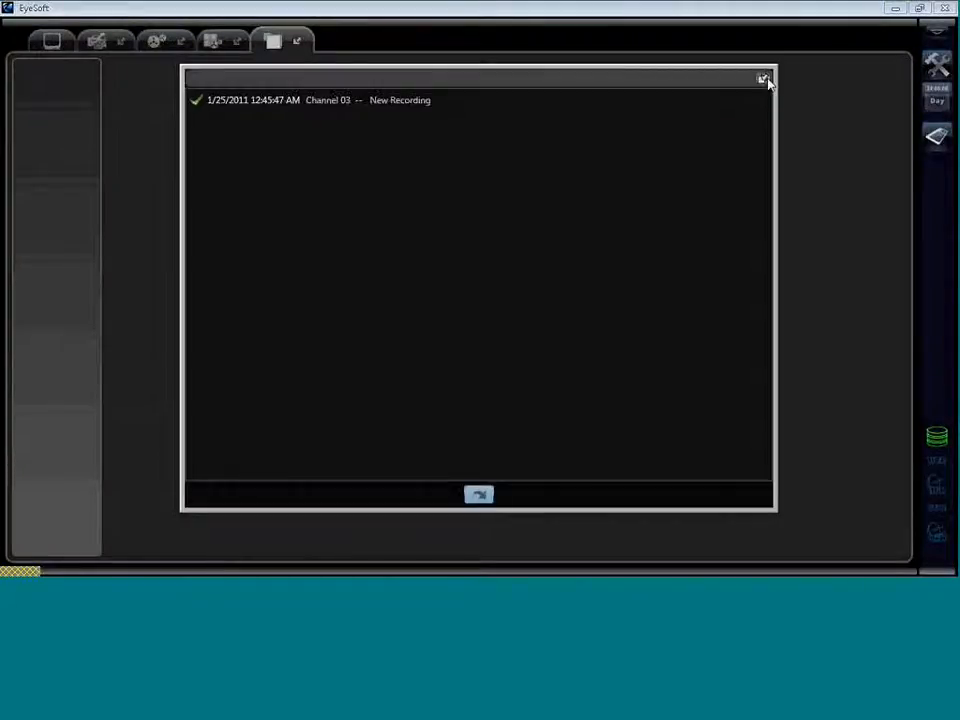
left_click(764, 79)
left_click(57, 42)
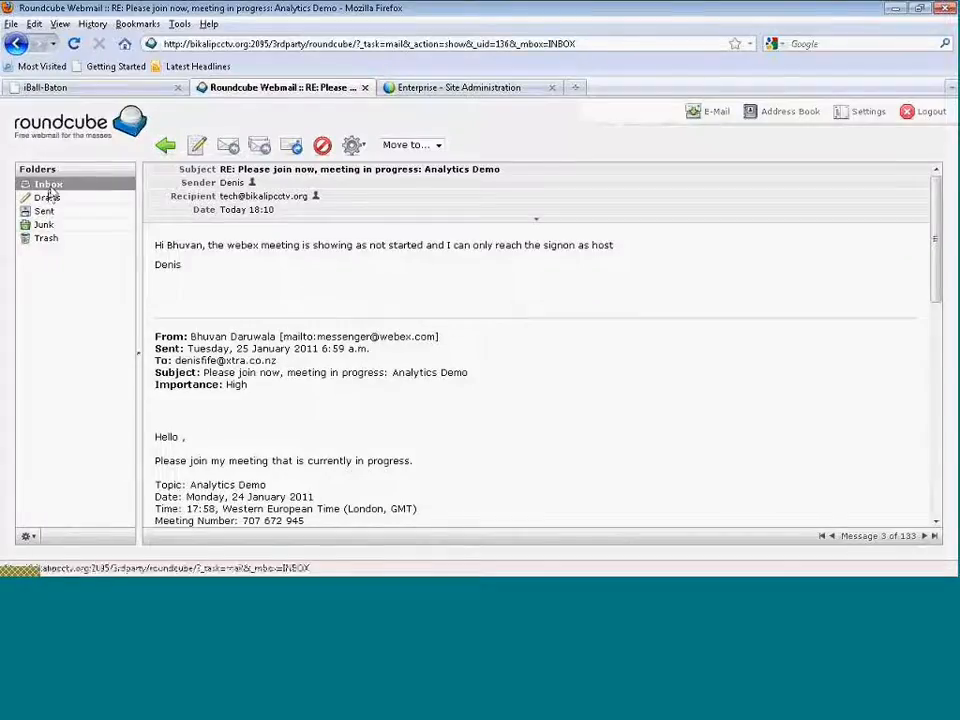
Open EyeSoft's Configuration window from the tools icon over the live grid.
left_click(44, 196)
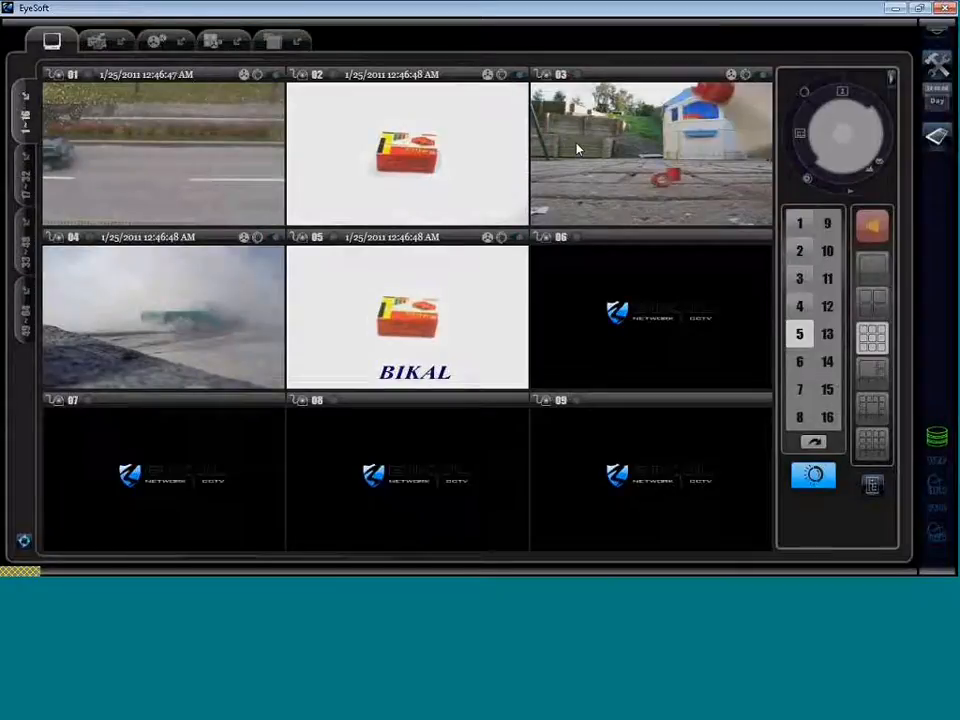
left_click(939, 66)
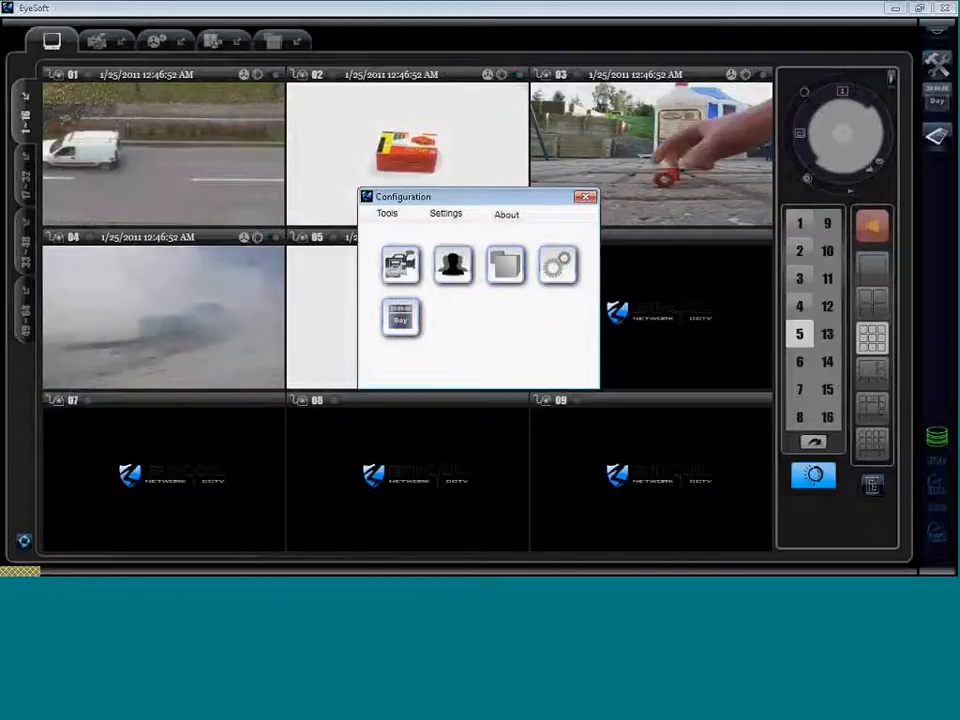
Open the camera channel's Event Handler advanced options with the Email Notifier module bound.
left_click(400, 264)
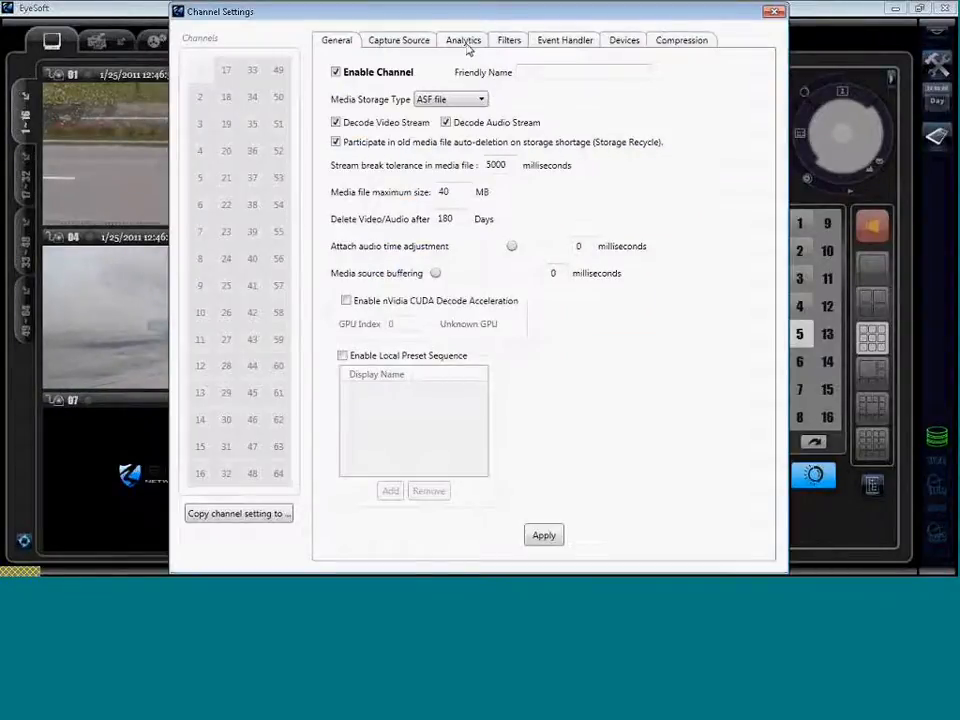
left_click(565, 45)
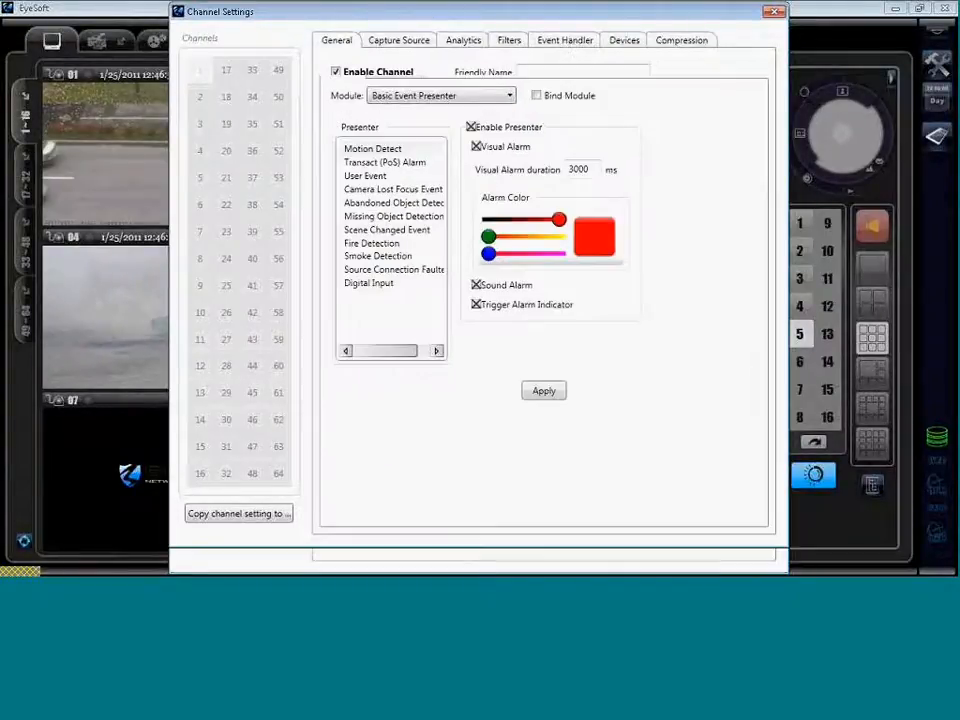
left_click(565, 45)
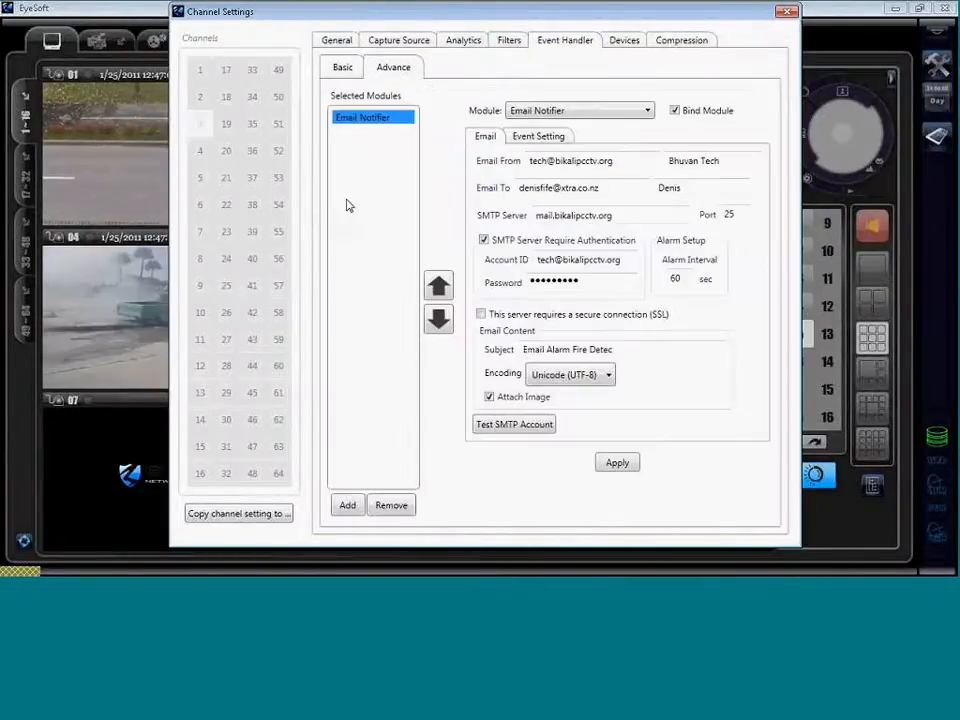
Replace the recipient's e-mail address and display name, test the SMTP account, and close Channel Settings.
type("pcctv.org")
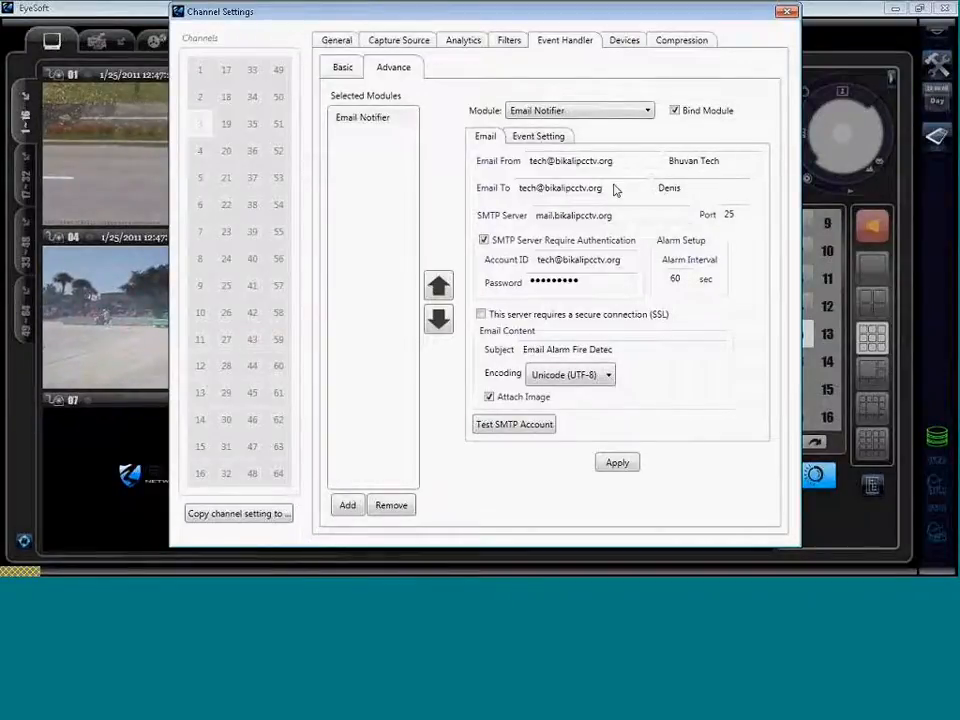
key("Tab")
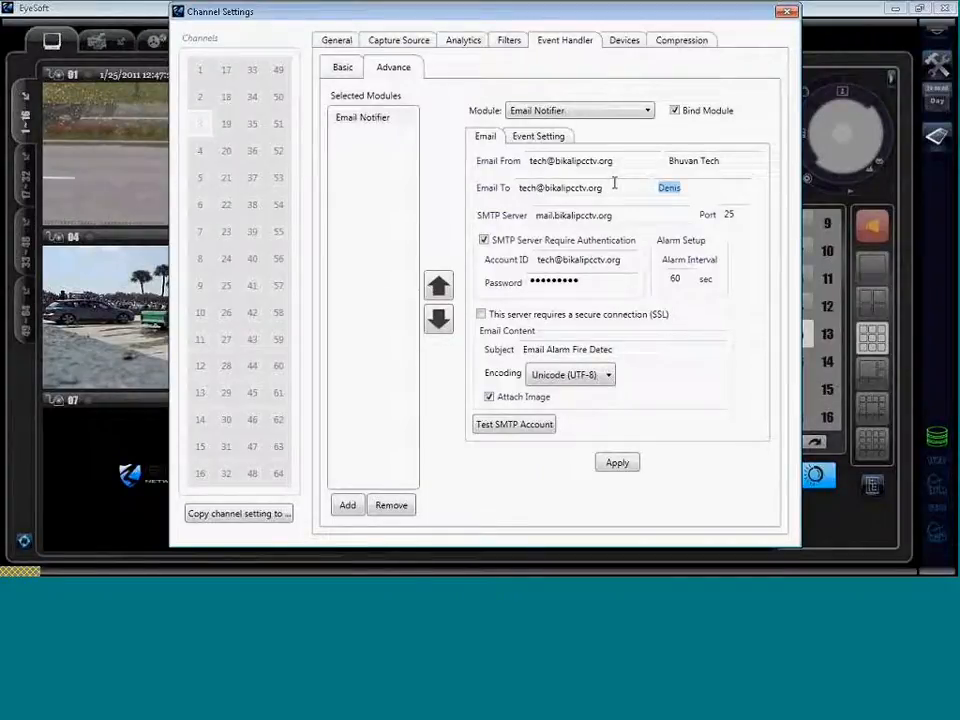
type("BRD")
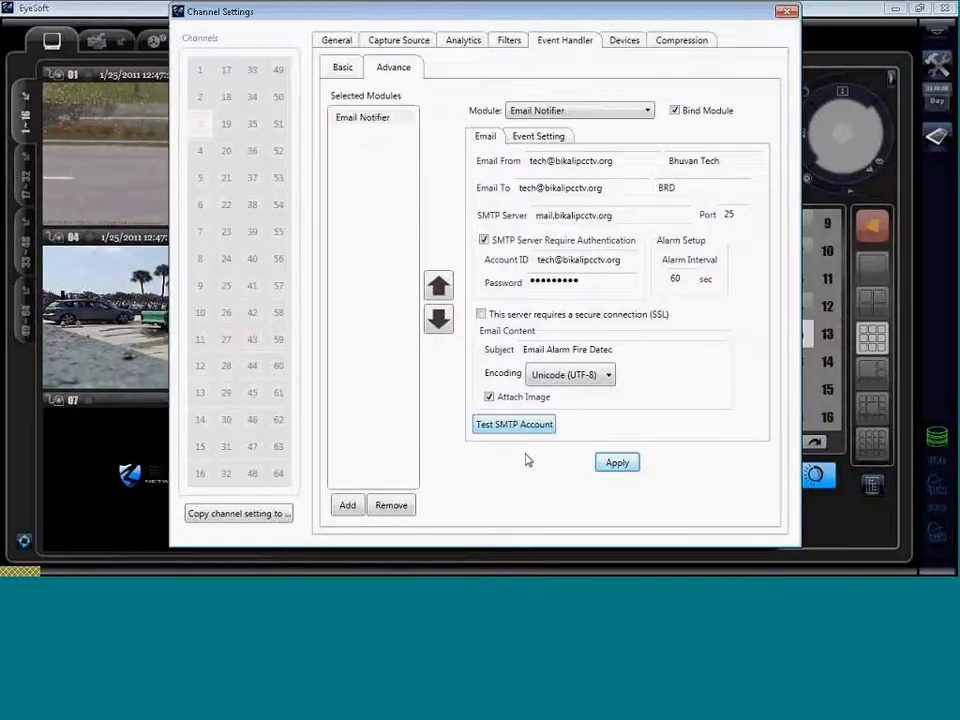
left_click(514, 339)
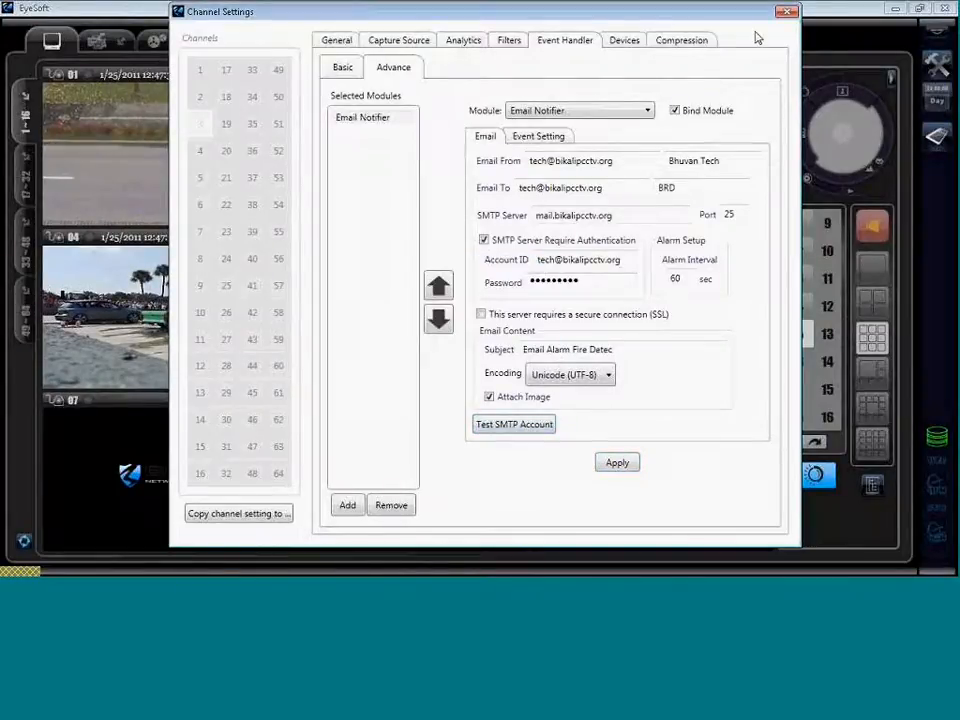
left_click(787, 11)
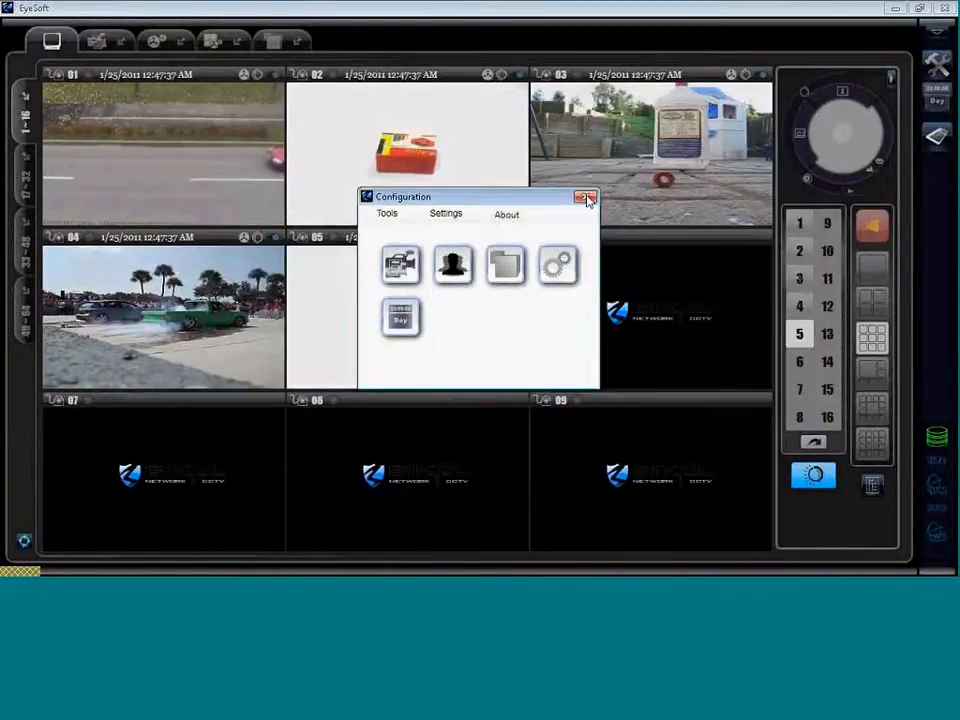
Close the Configuration window to reveal camera 03 recording its fire.
left_click(587, 199)
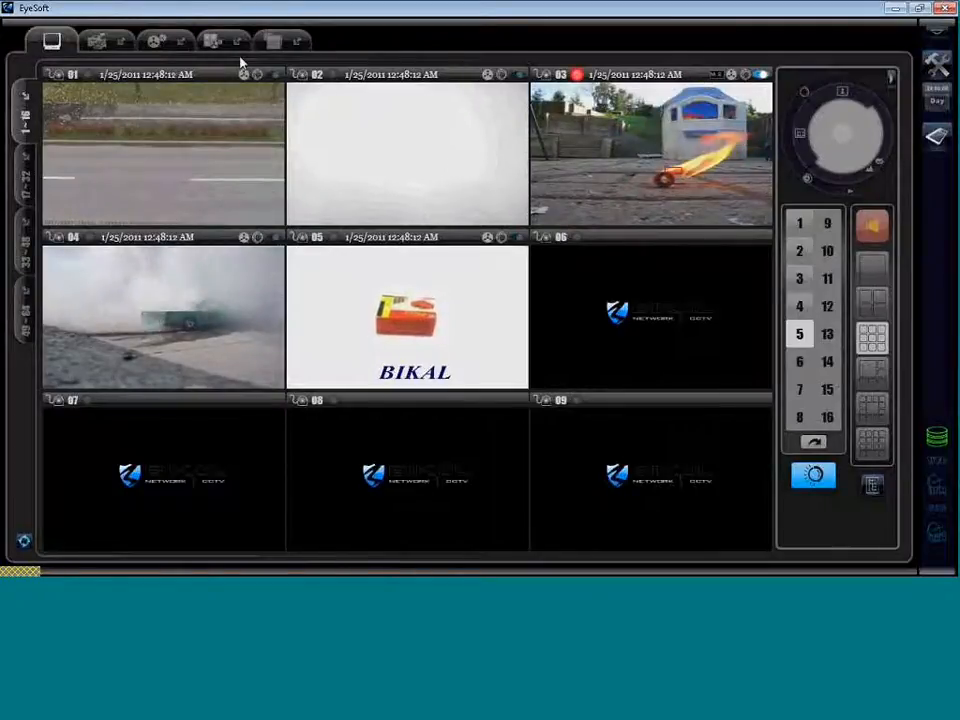
left_click(275, 40)
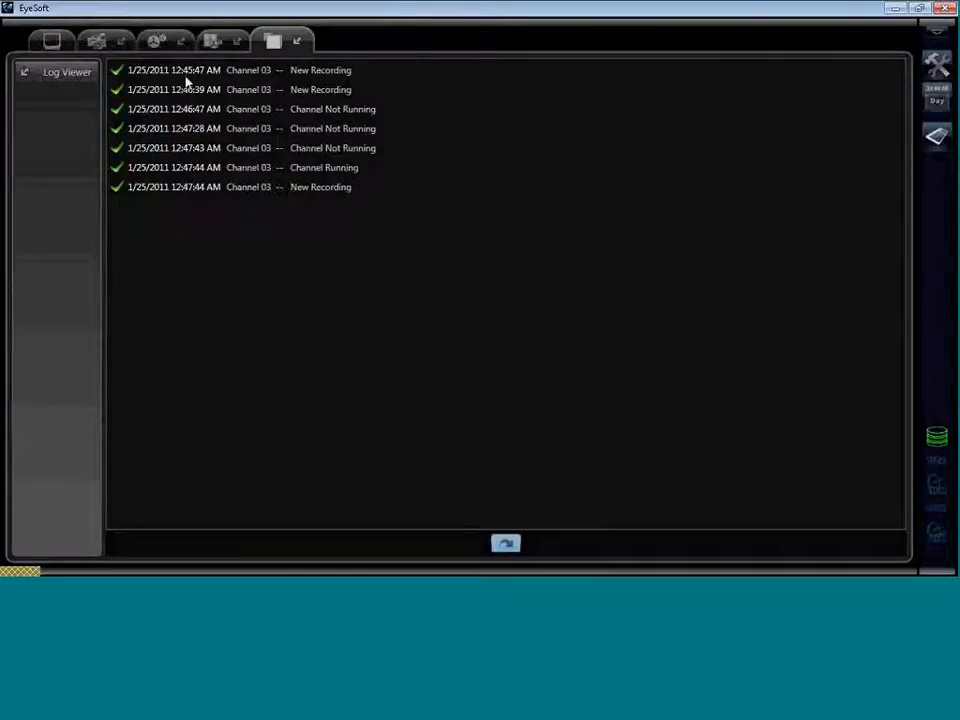
left_click(51, 43)
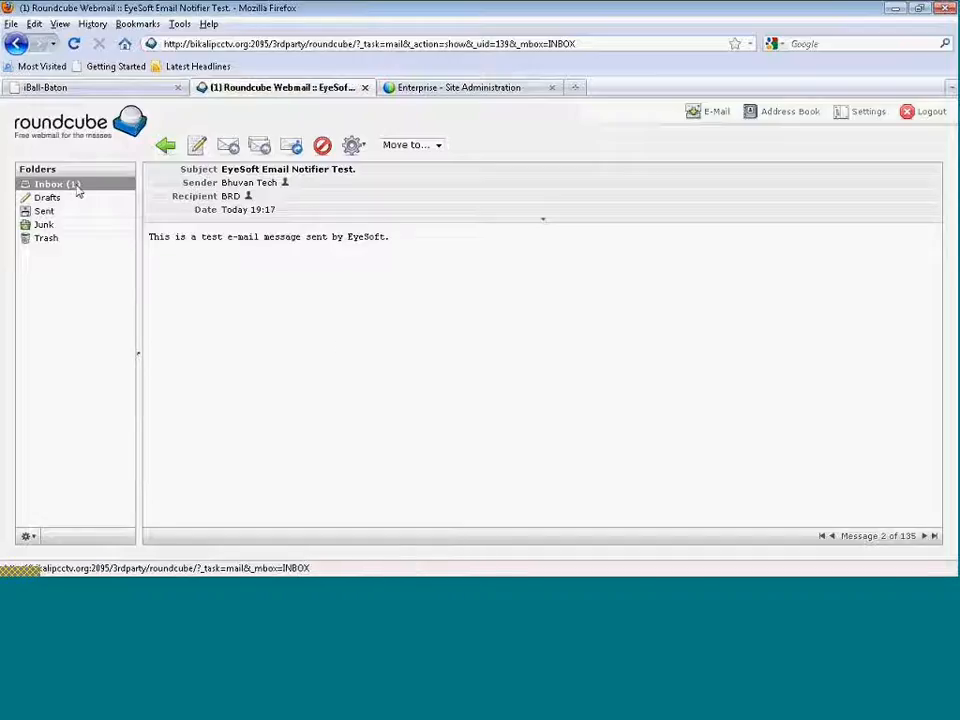
Read the first Email Alarm Fire Detec message's event timestamp and fire snapshot, then return to Inbox.
left_click(76, 189)
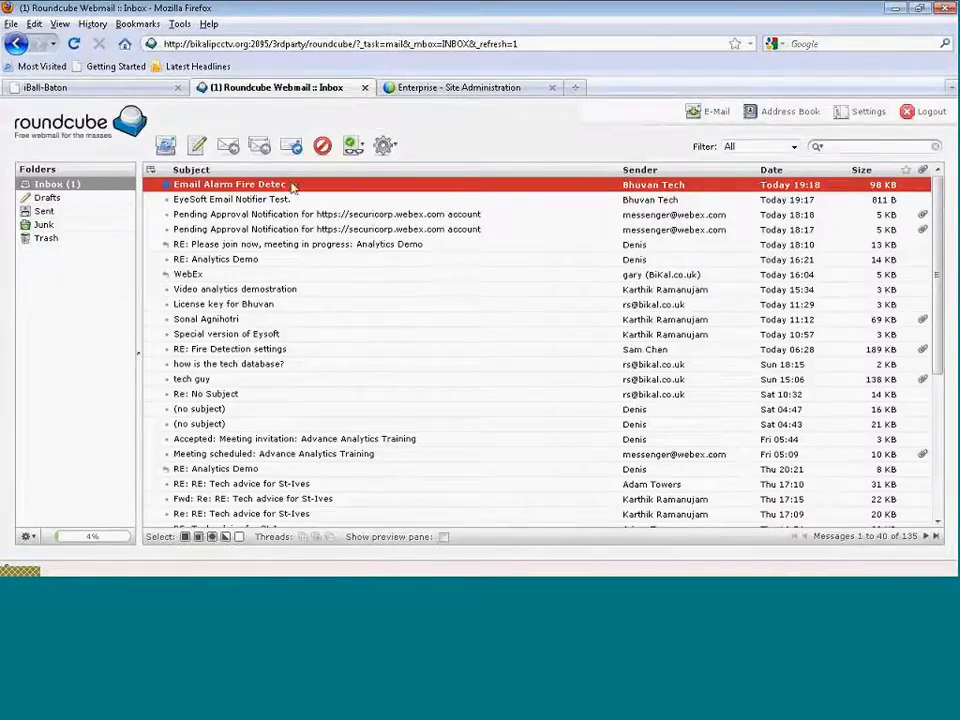
double_click(287, 188)
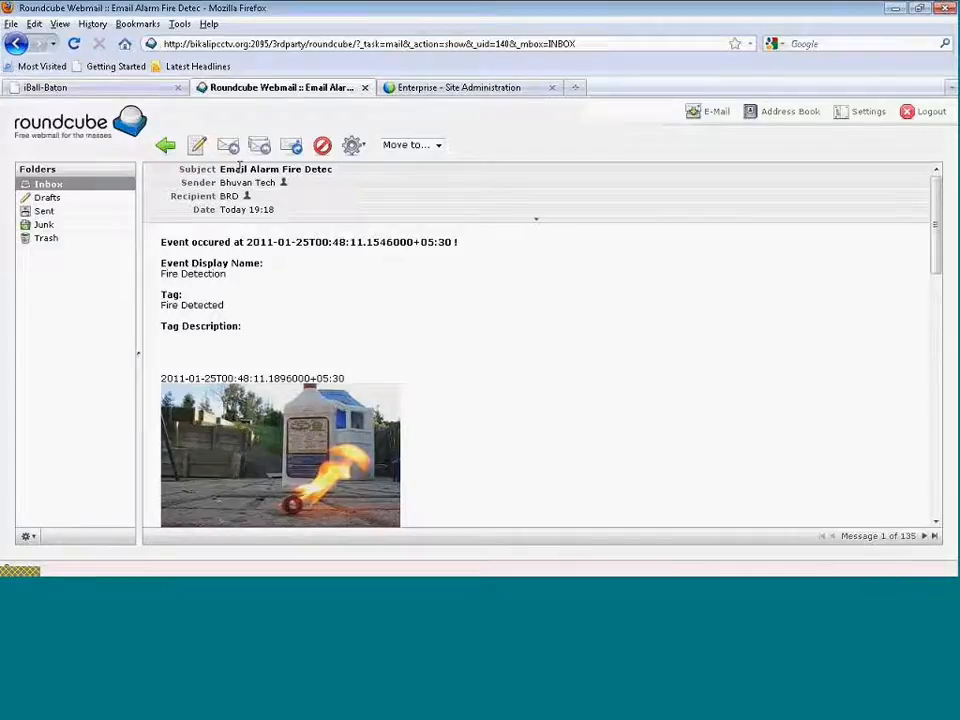
left_click_drag(160, 243, 375, 242)
left_click(446, 243)
left_click_drag(381, 258, 424, 250)
left_click(321, 283)
scroll(494, 421, "down", 1)
scroll(495, 422, "down", 2)
left_click(166, 146)
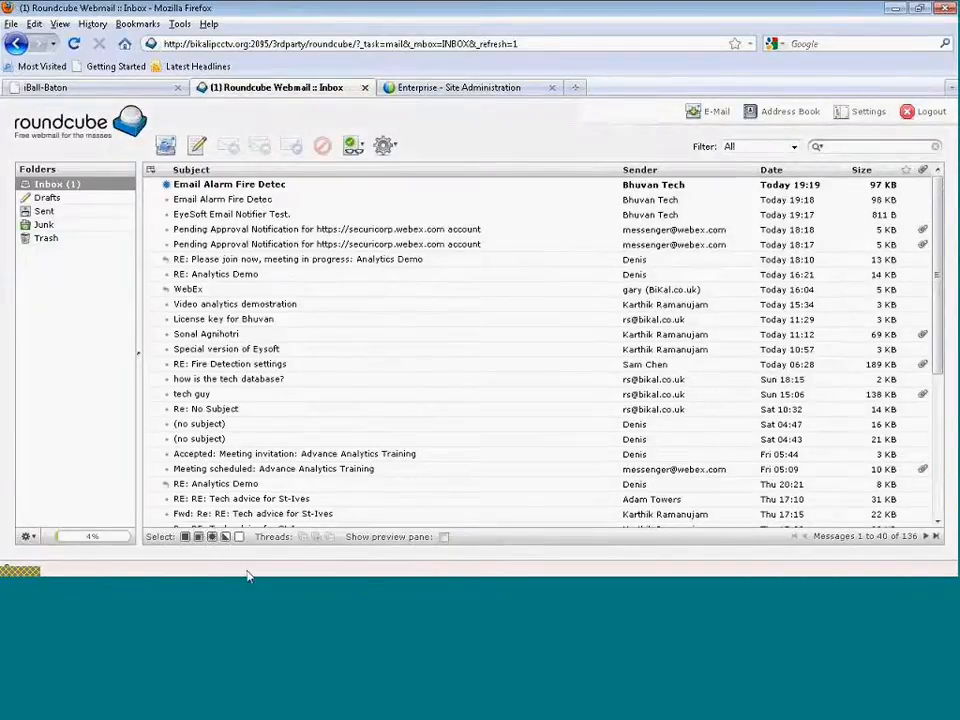
View the 19:19 Email Alarm Fire Detec message's timestamped fire snapshots, then return to Inbox.
left_click(208, 590)
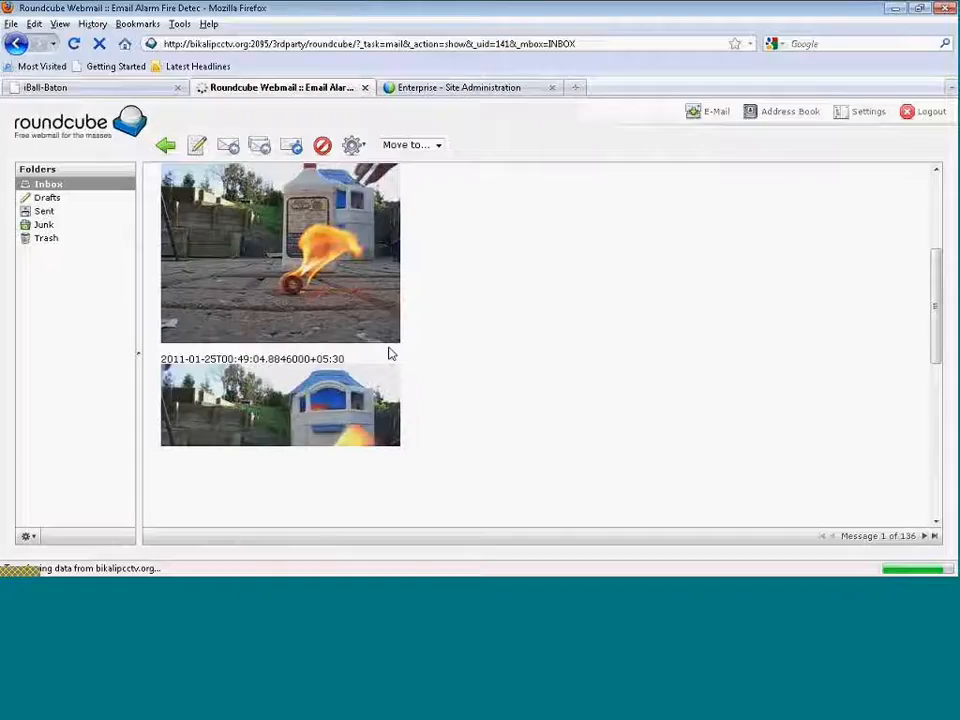
scroll(518, 411, "down", 5)
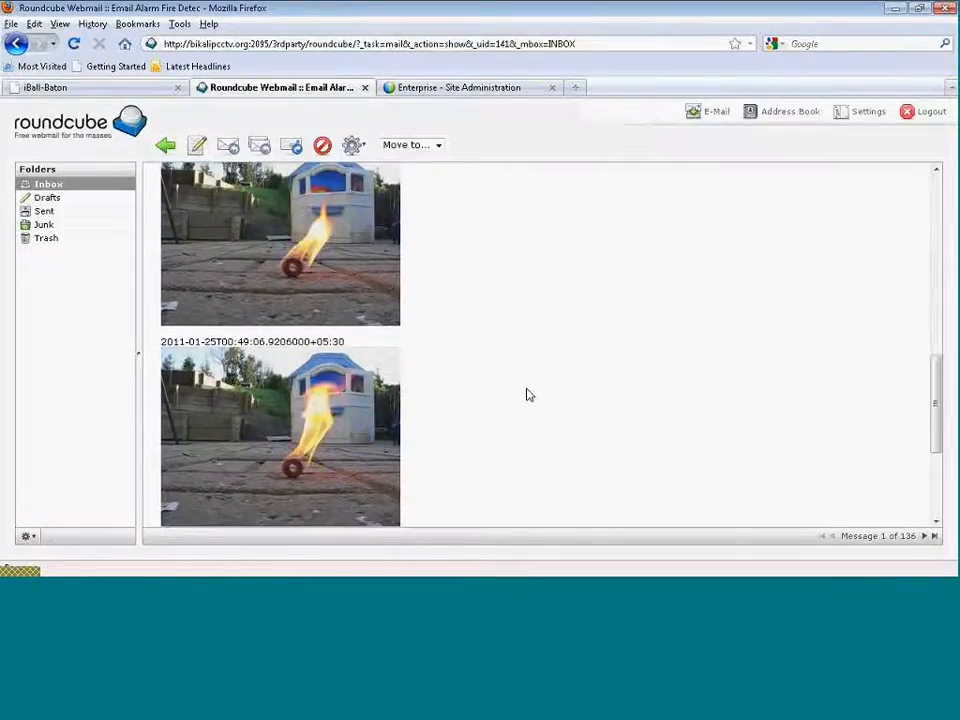
scroll(527, 394, "up", 10)
left_click(112, 198)
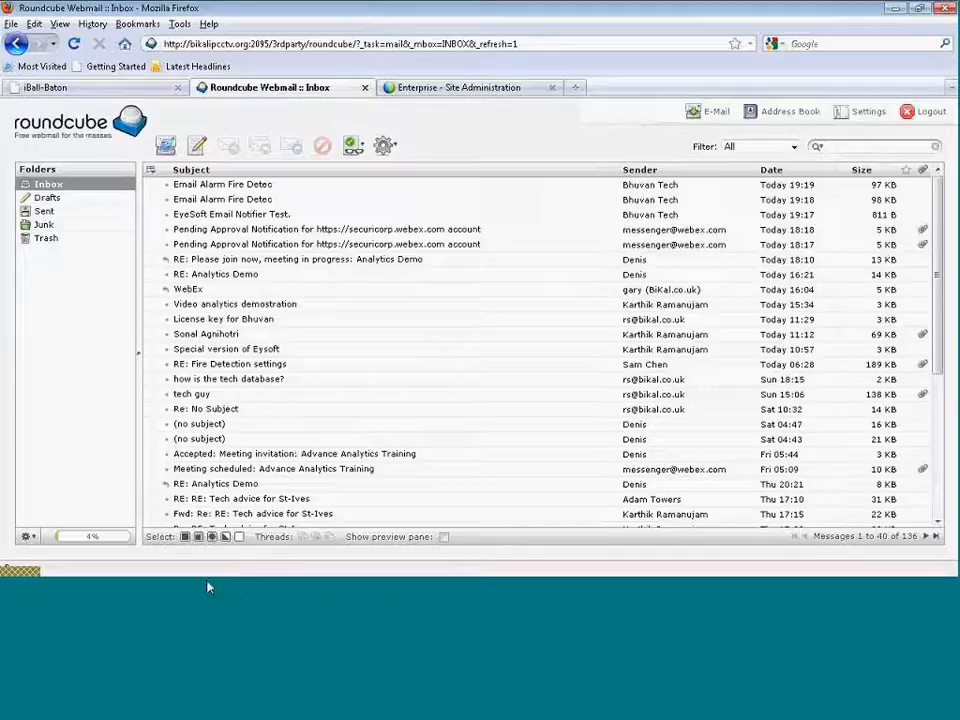
Delete both Email Alarm Fire Detec messages and the EyeSoft Email Notifier Test message.
left_click(333, 200)
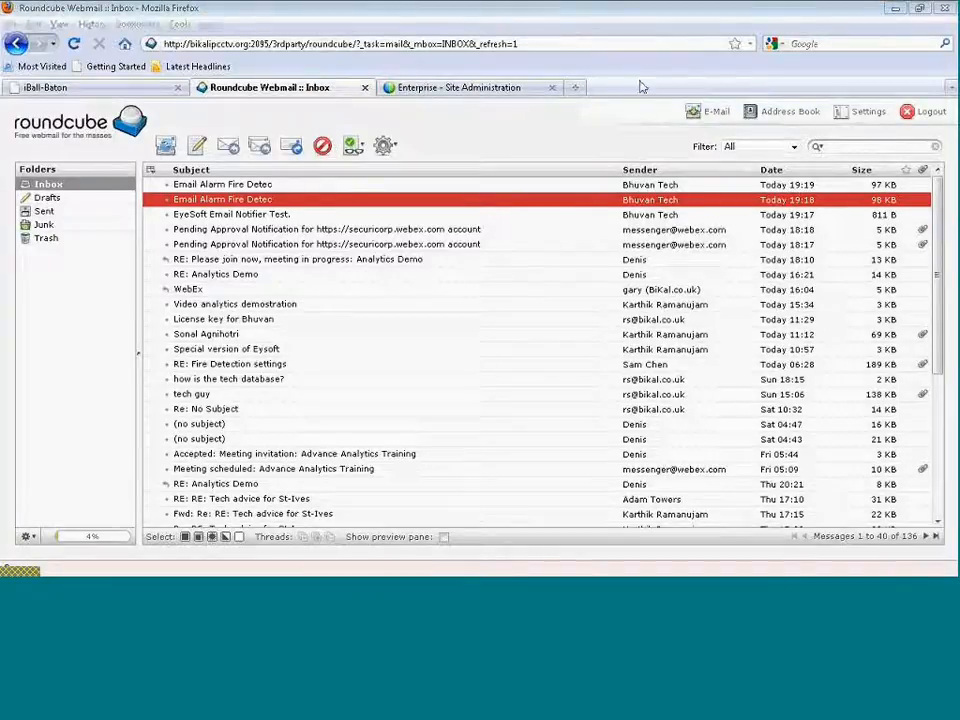
left_click(493, 158)
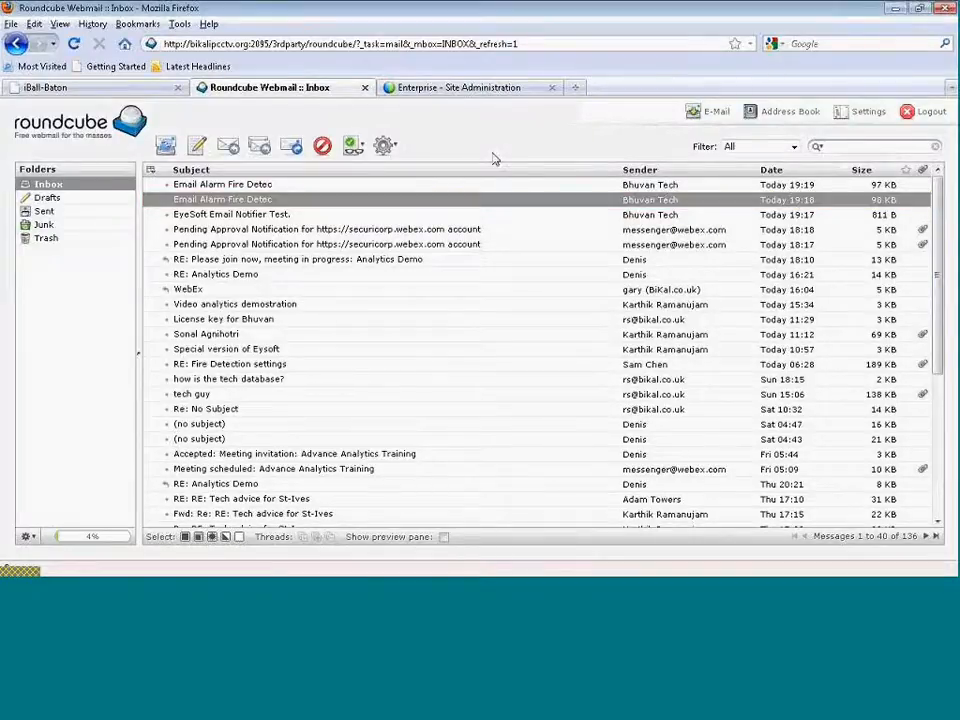
left_click(196, 186, "ctrl")
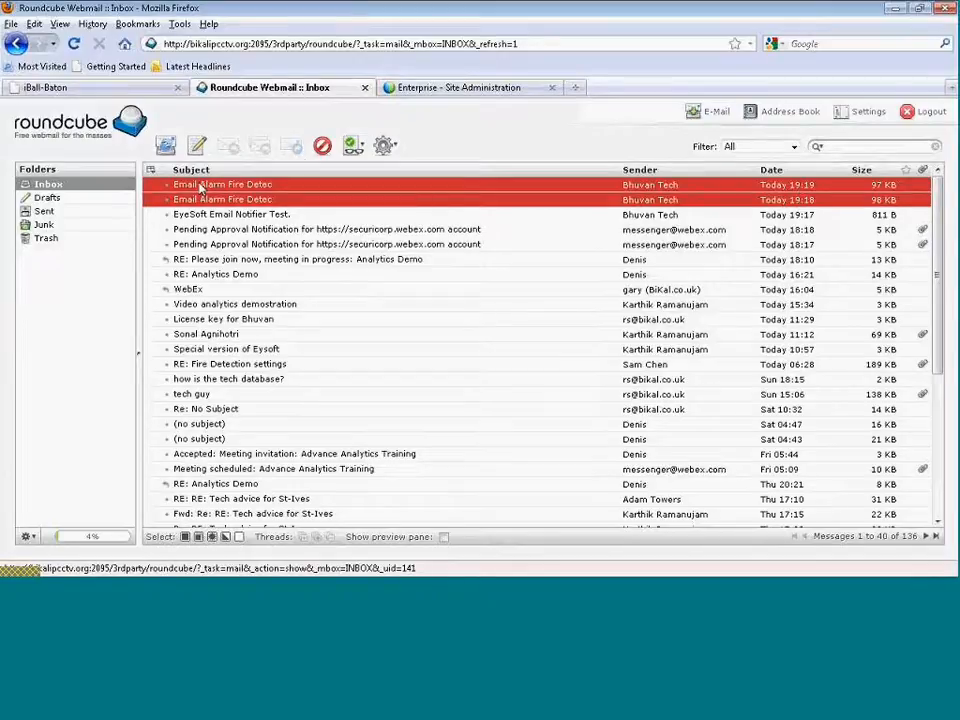
left_click(323, 147)
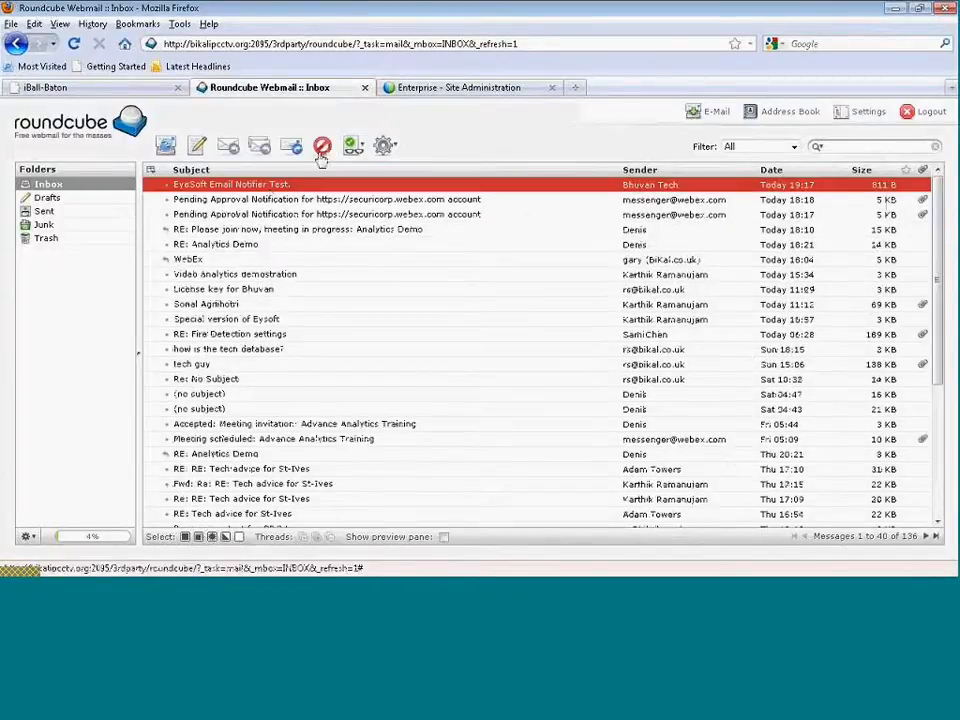
left_click(323, 147)
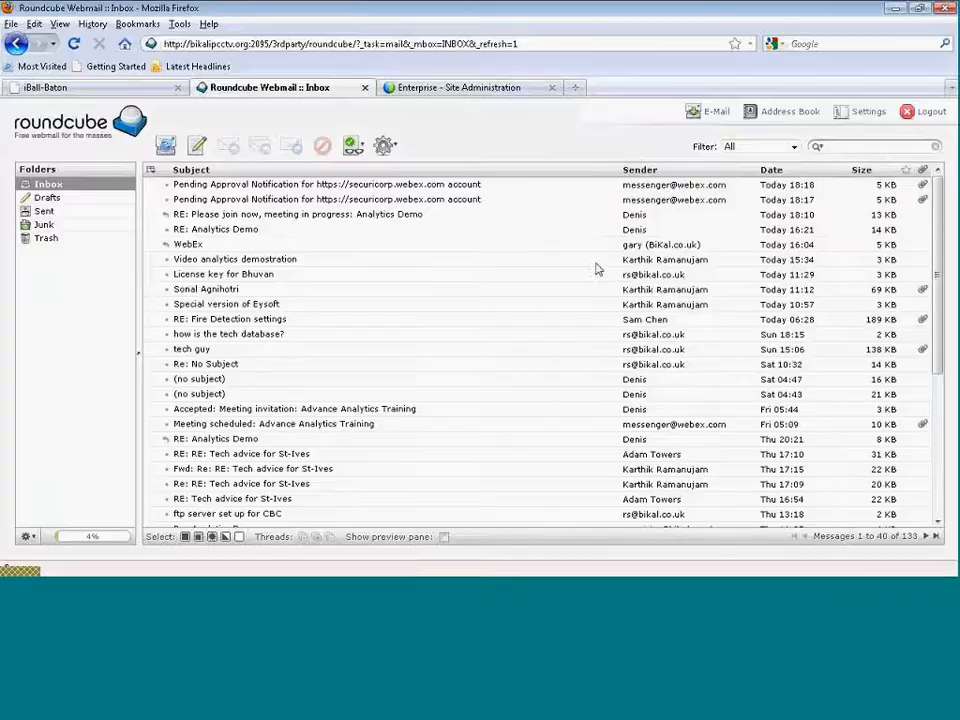
key("alt+Tab")
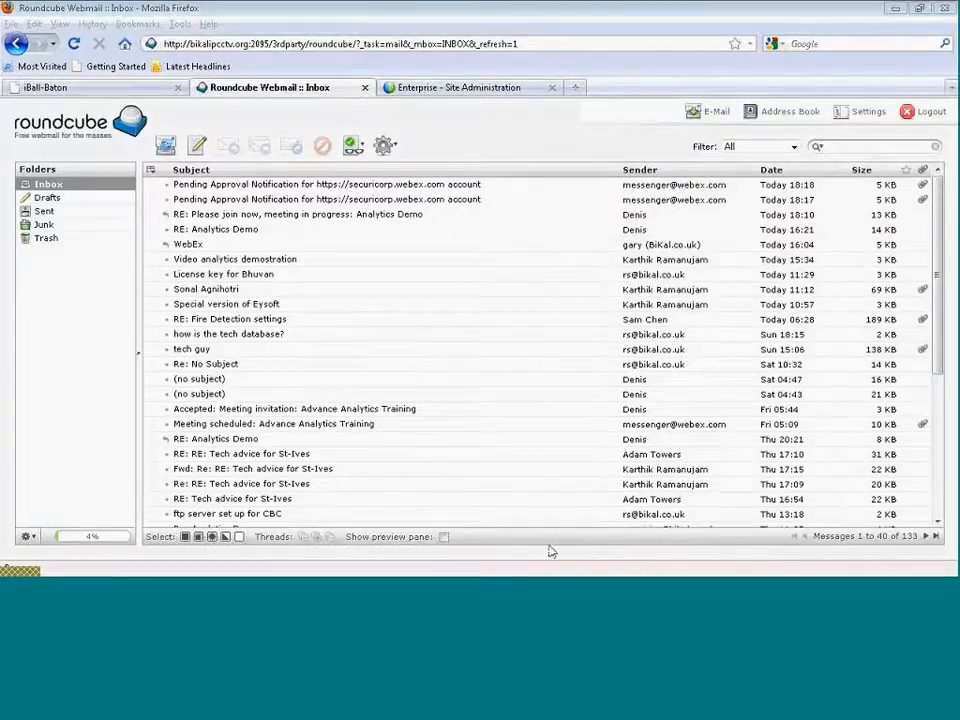
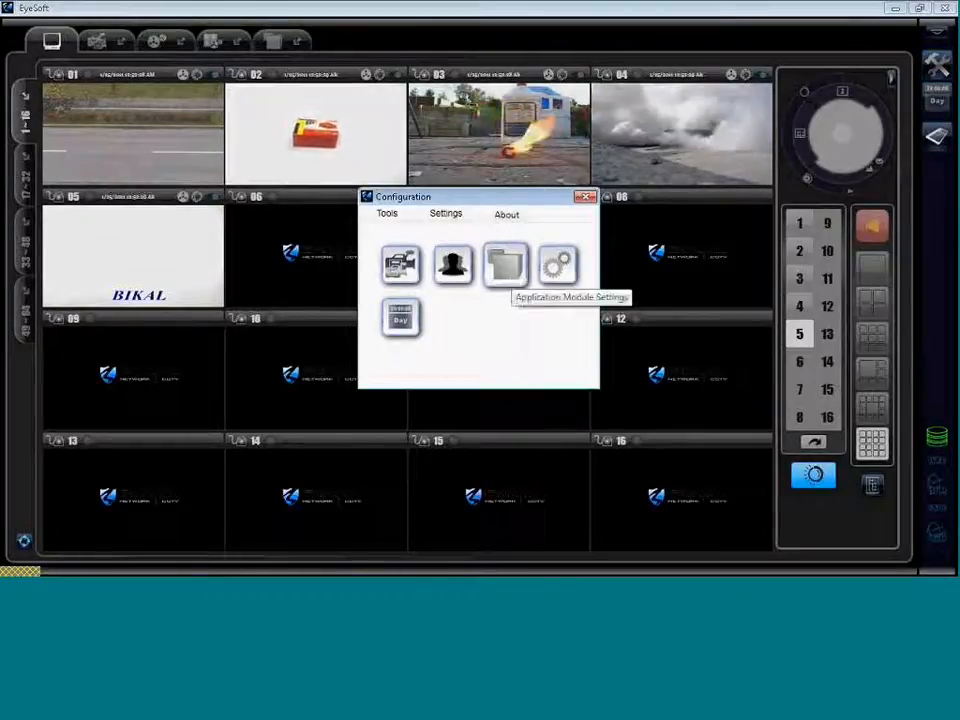
Add the Mobile SMS module through Application Module Settings' Select Modules list.
left_click(512, 279)
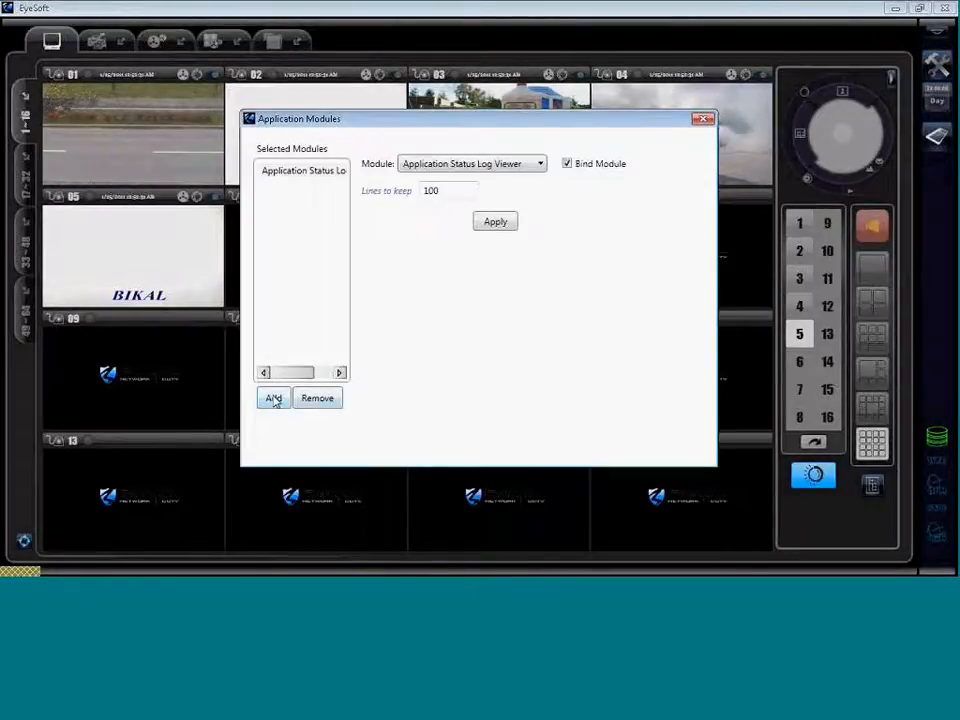
left_click(274, 399)
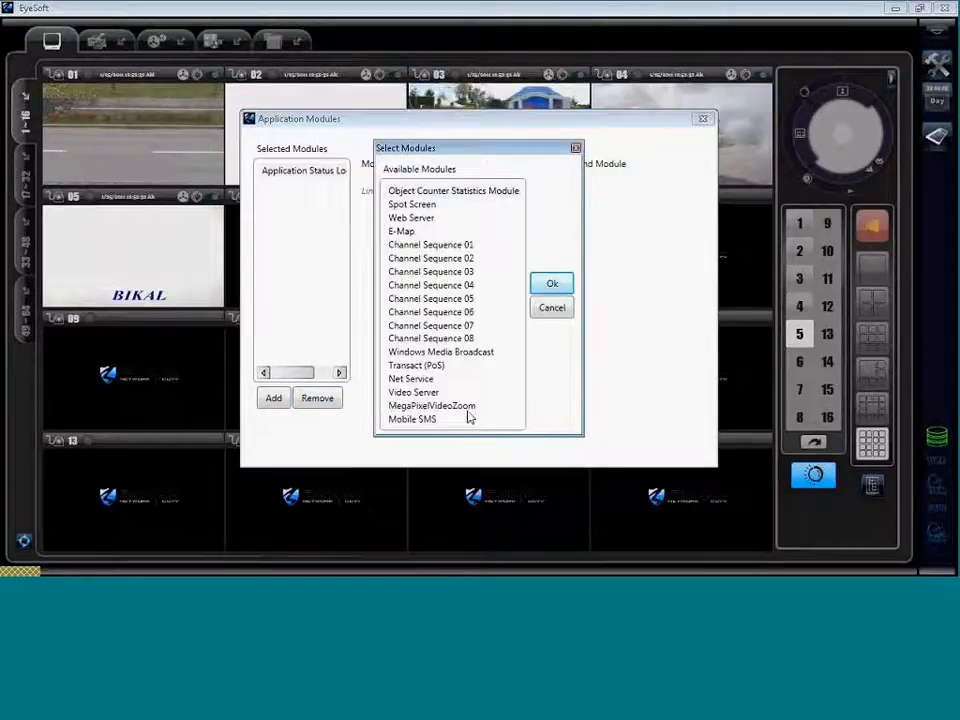
left_click(426, 419)
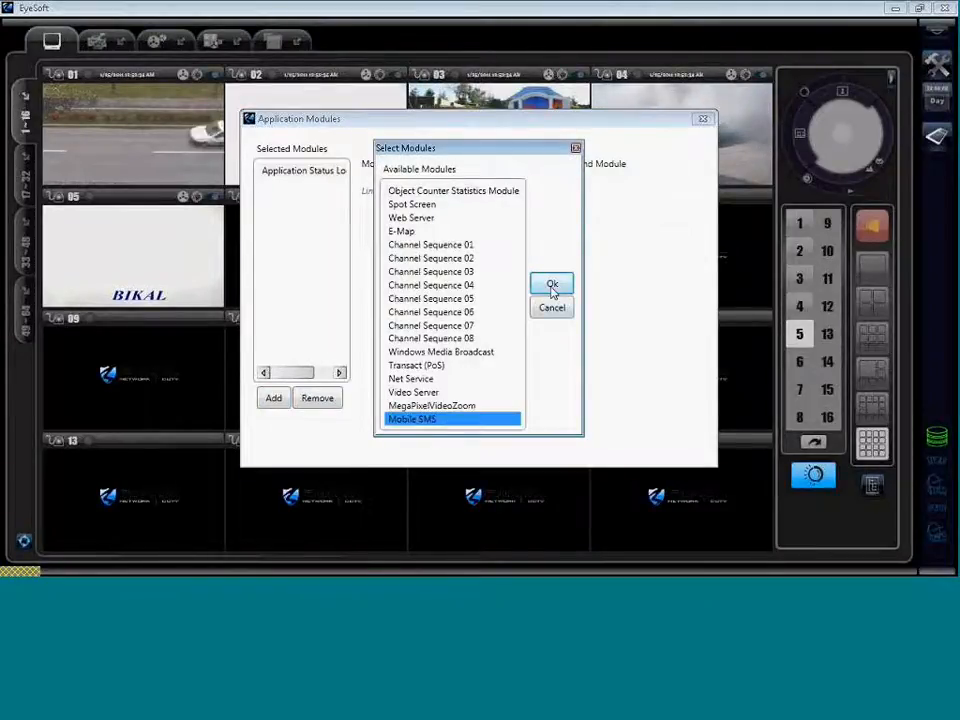
left_click(553, 287)
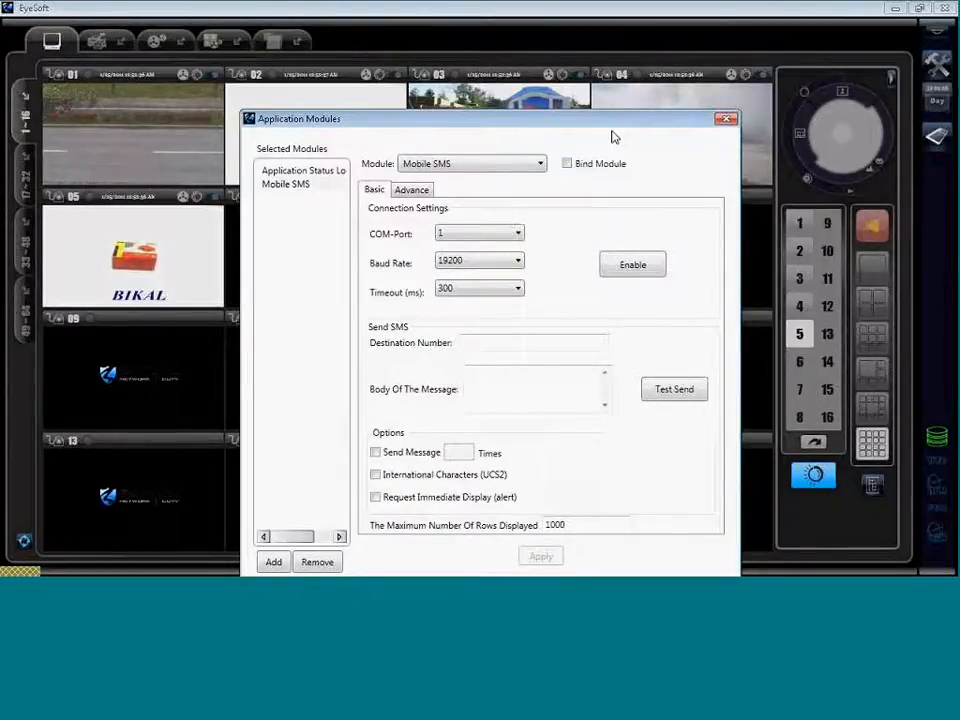
Select Mobile SMS among the selected modules and tick Bind Module to activate it.
left_click_drag(550, 119, 548, 38)
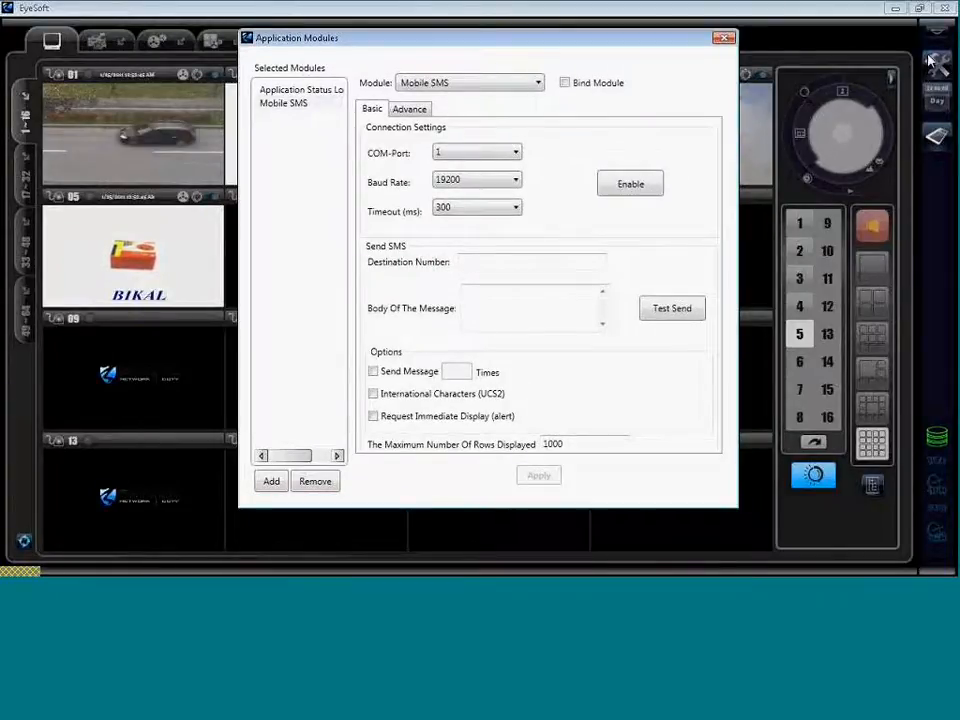
left_click(287, 106)
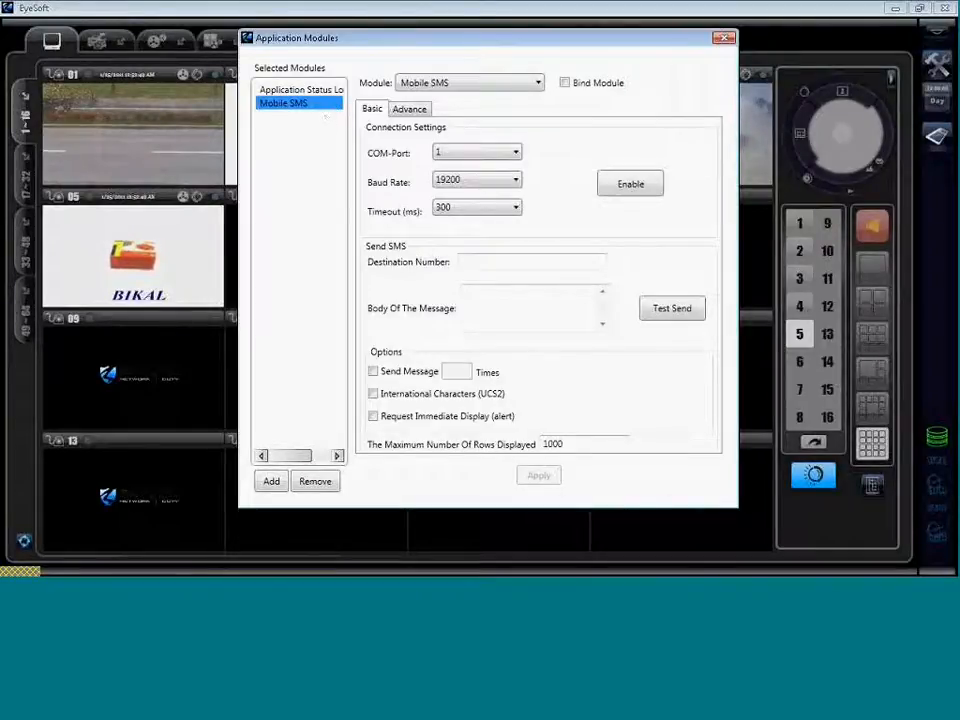
left_click(565, 84)
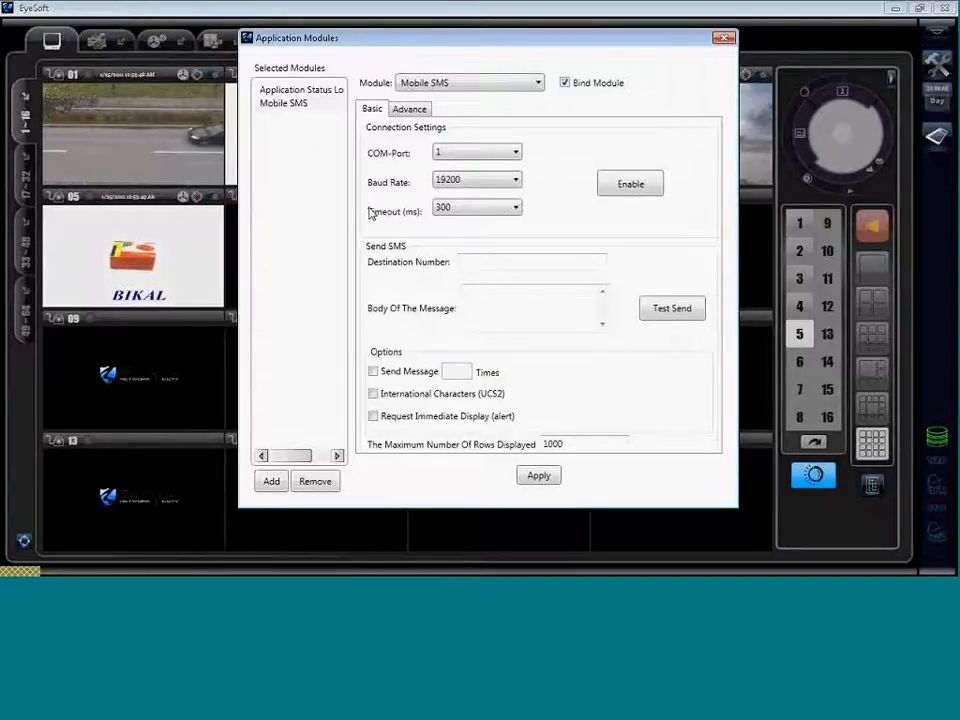
left_click(597, 85)
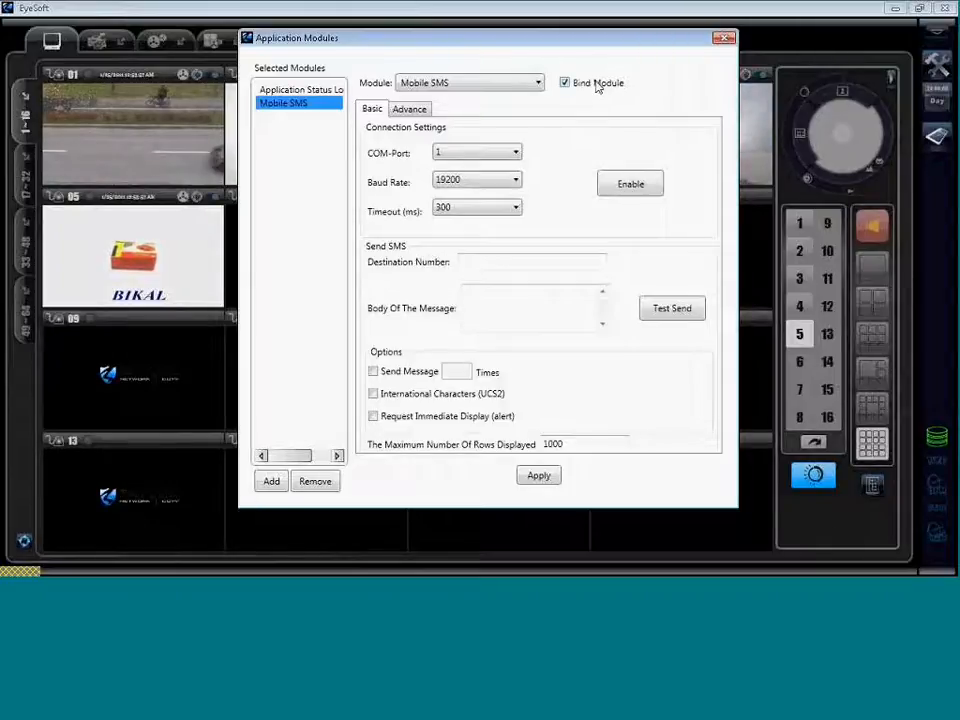
left_click(517, 155)
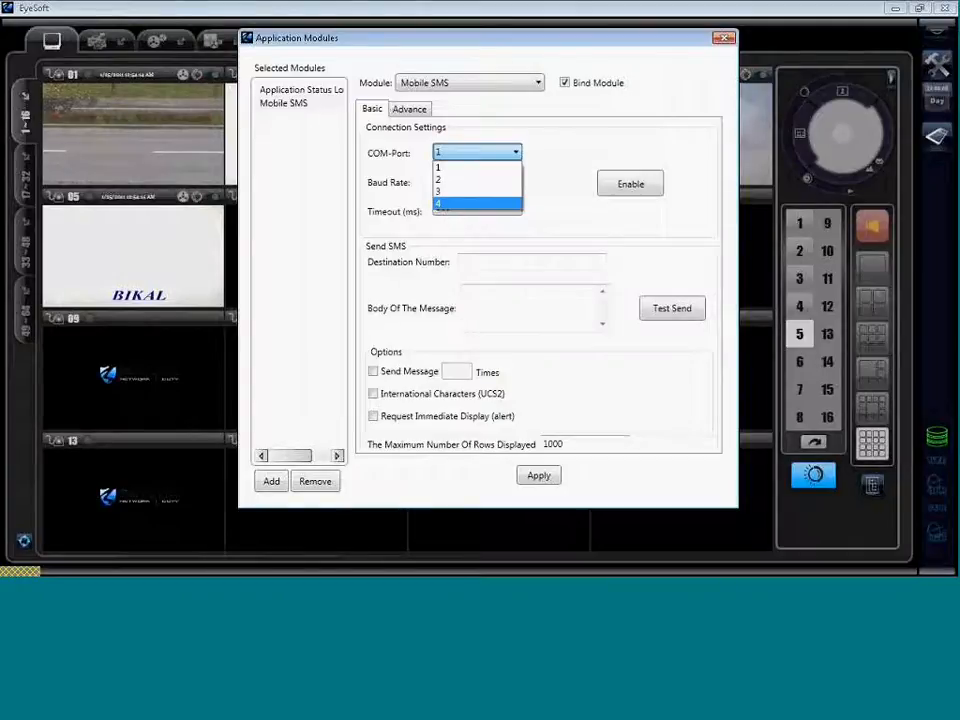
left_click(452, 167)
left_click(484, 185)
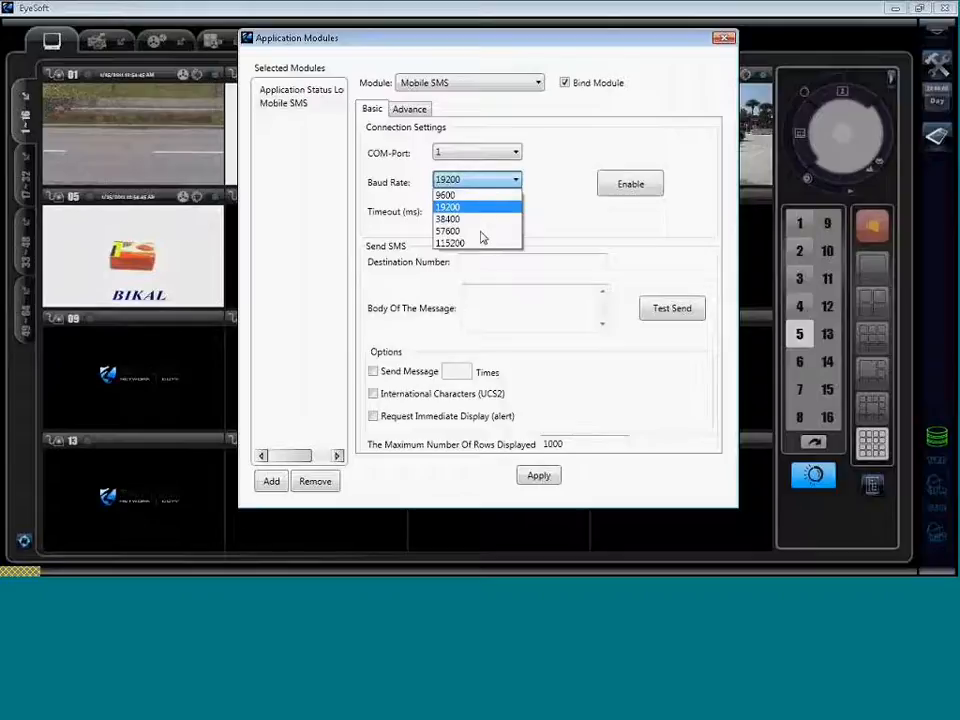
left_click(588, 166)
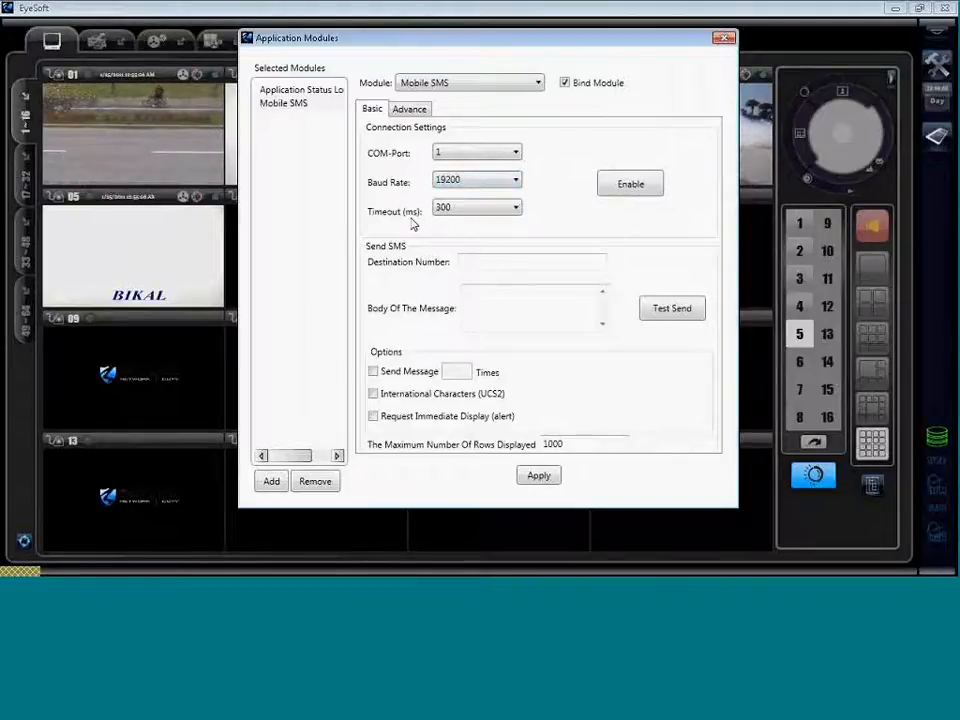
left_click(473, 213)
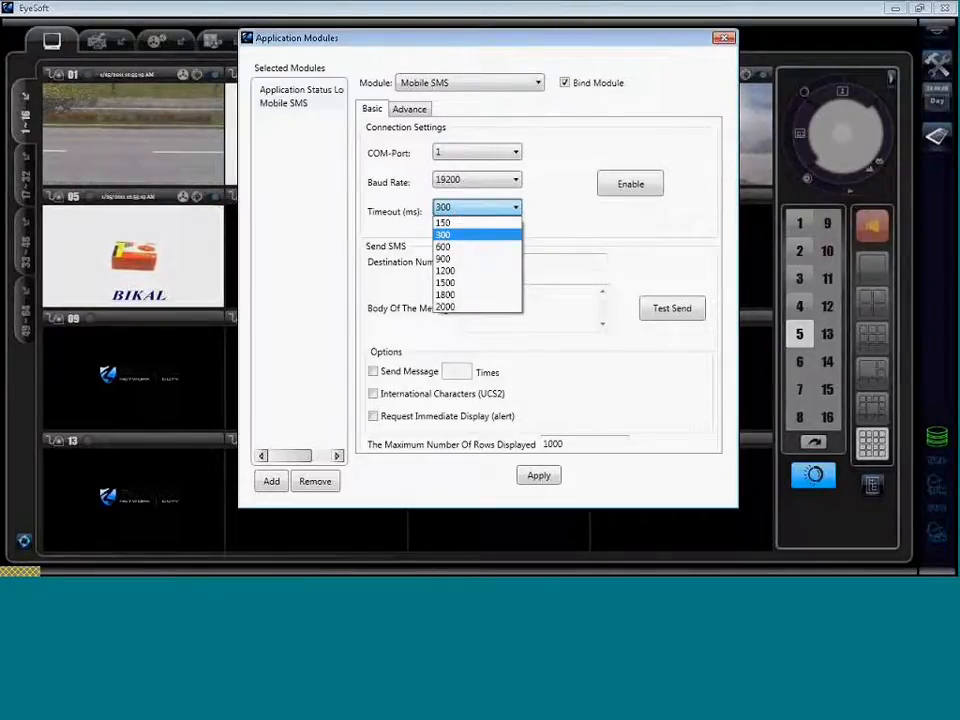
left_click(445, 235)
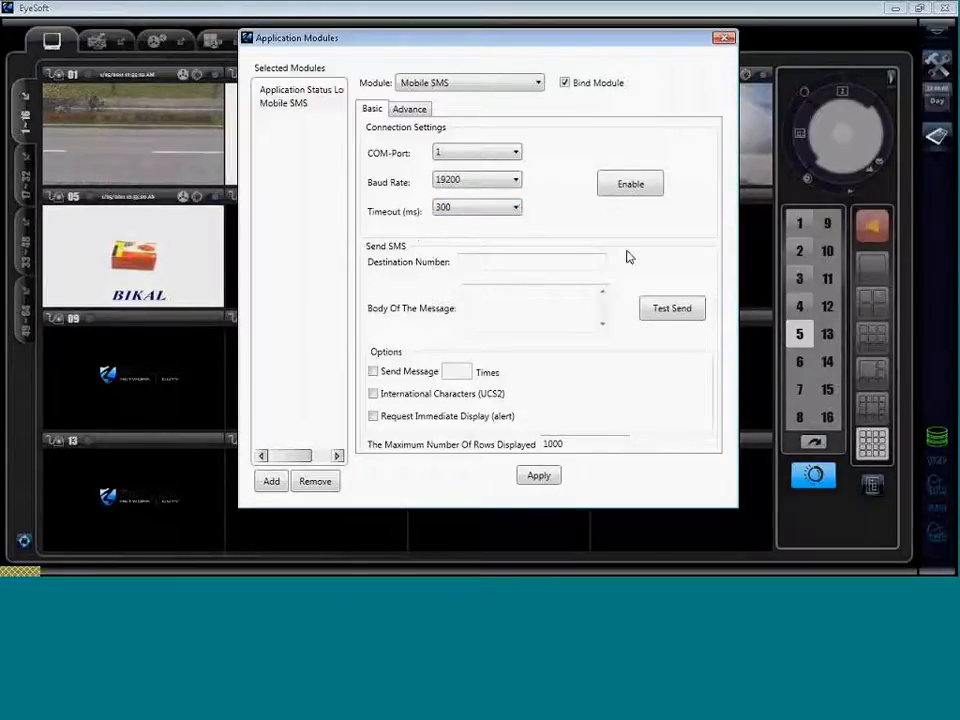
left_click(477, 264)
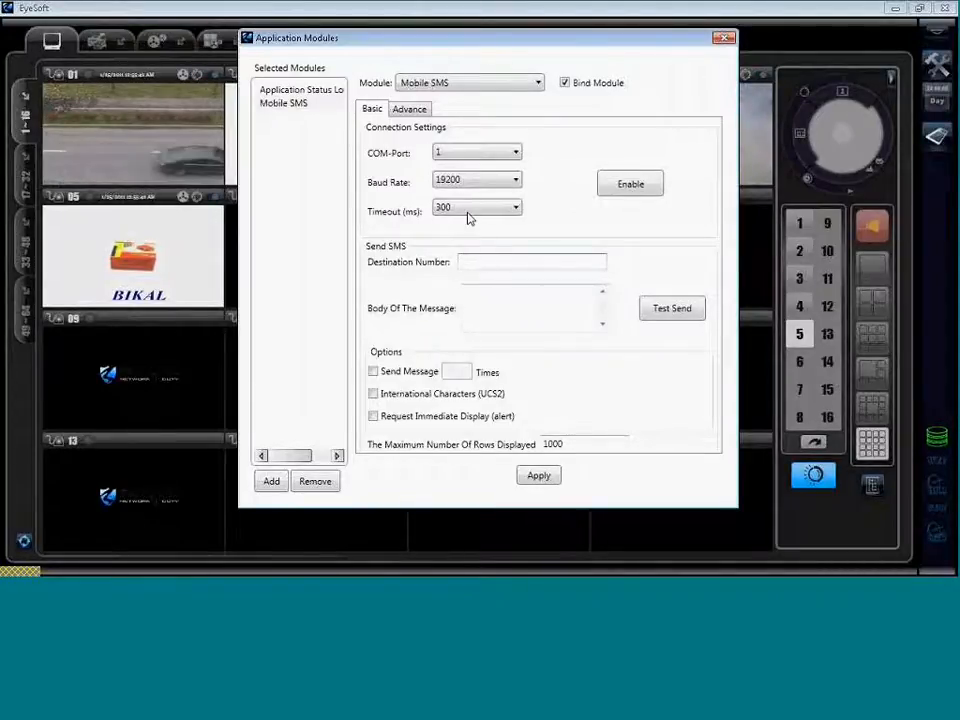
right_click(487, 263)
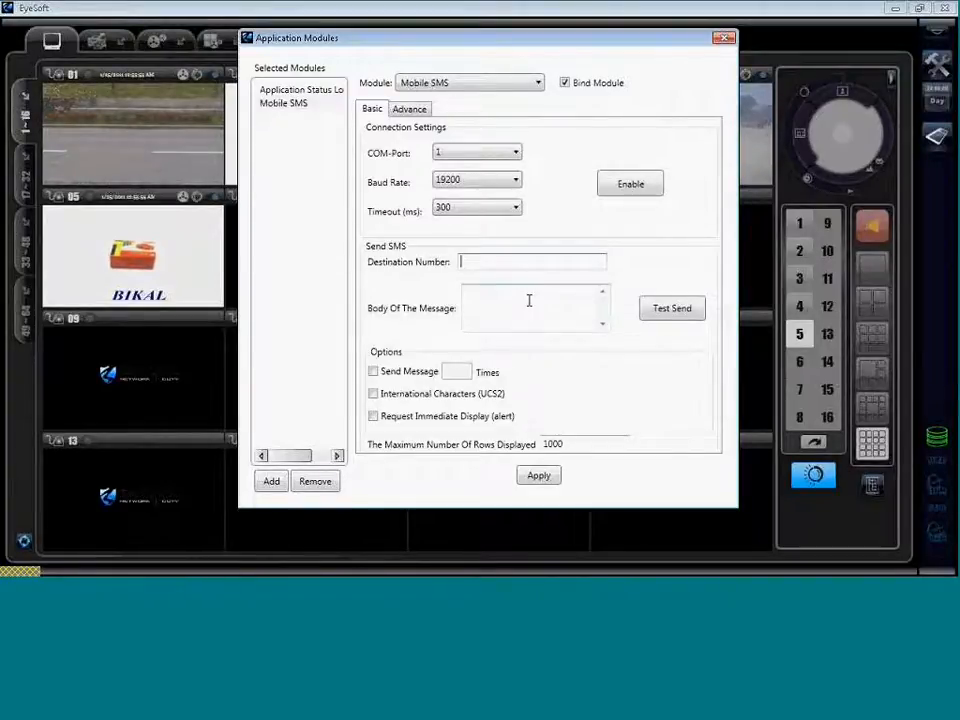
Enter the destination phone number in the Mobile SMS Send SMS section.
type("1")
key("BackSpace")
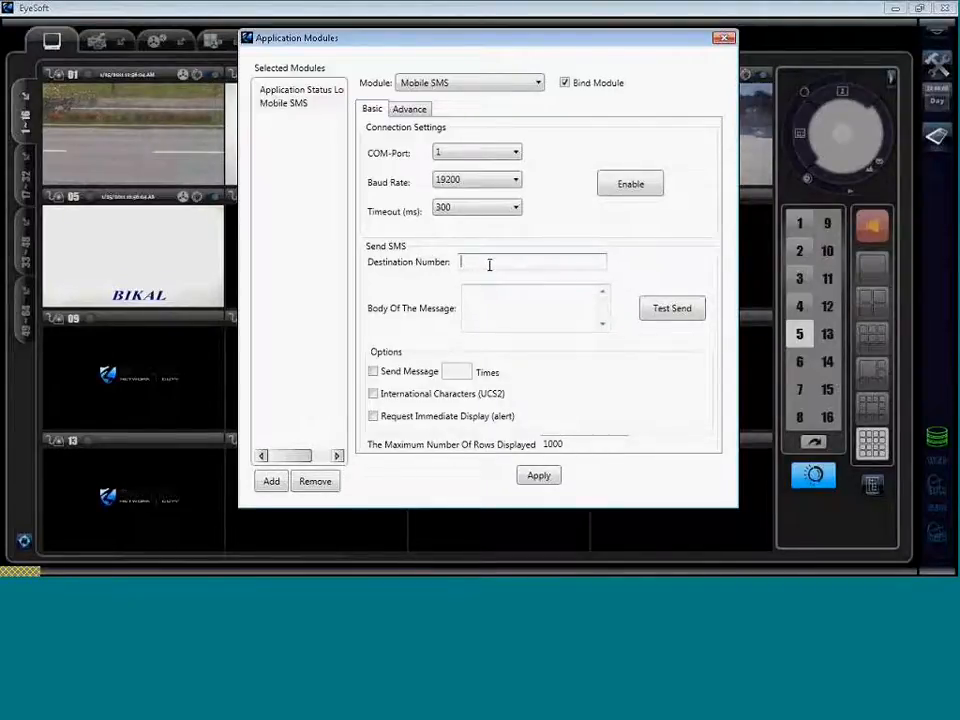
type("1234567890")
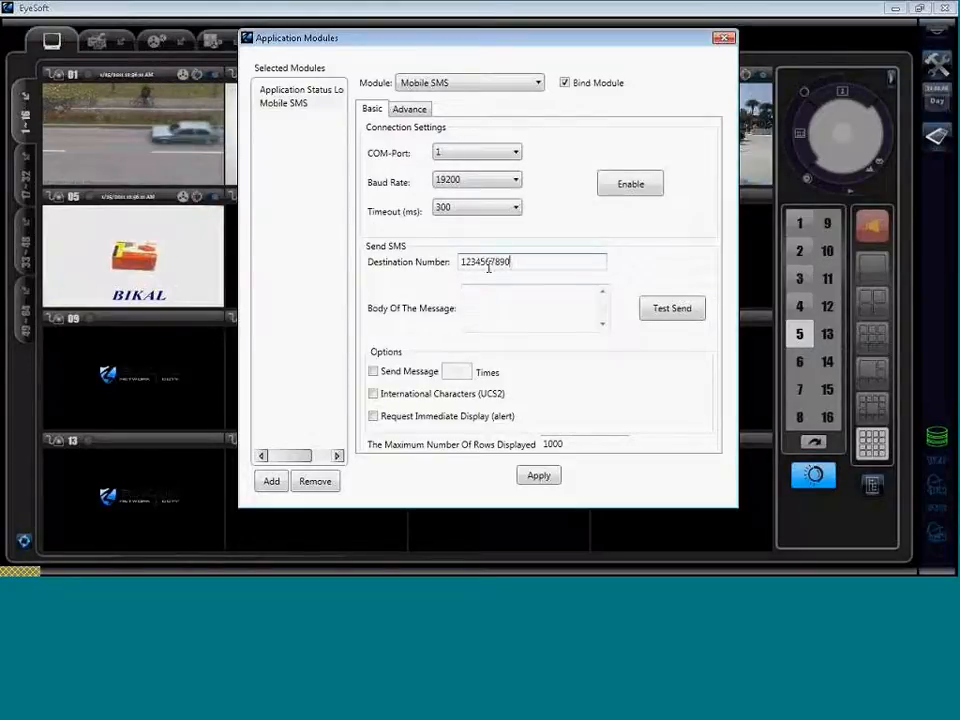
left_click(492, 305)
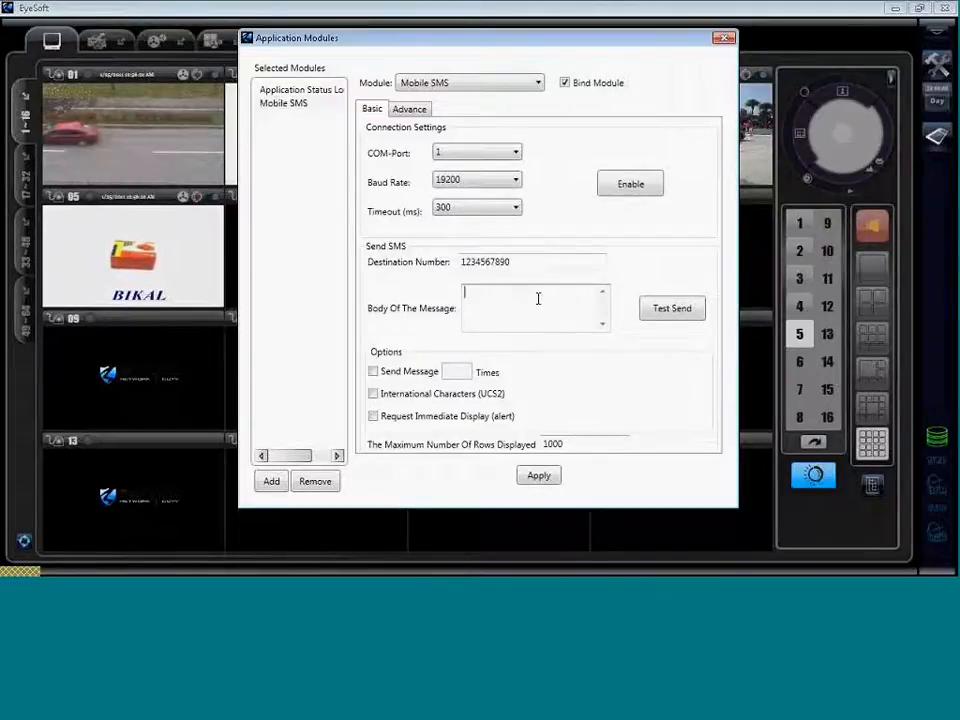
left_click(522, 262)
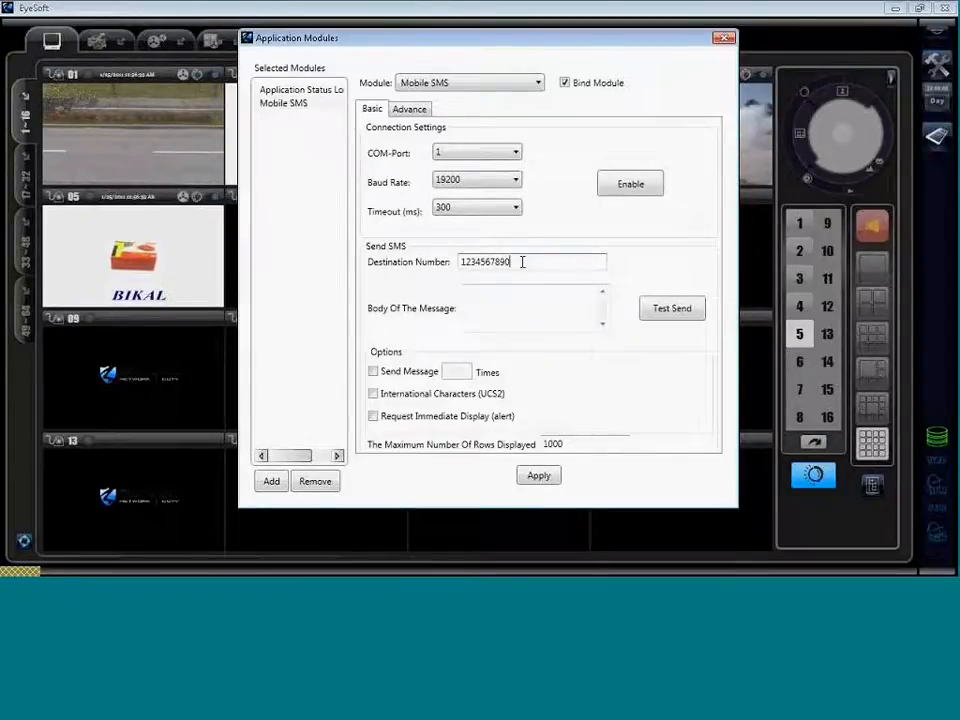
left_click_drag(511, 262, 420, 253)
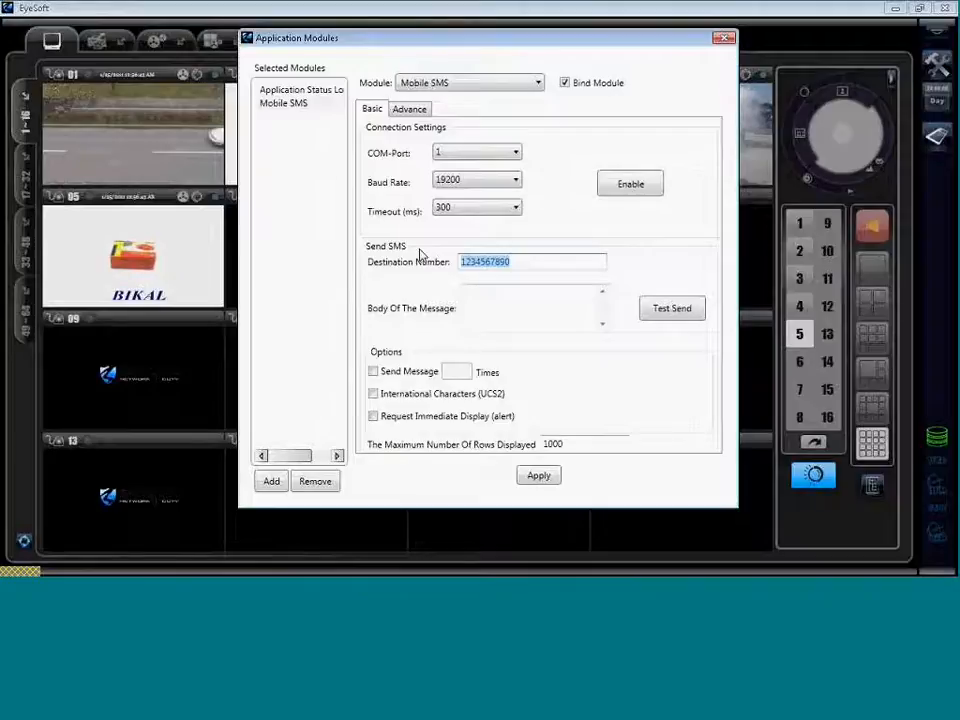
left_click(500, 301)
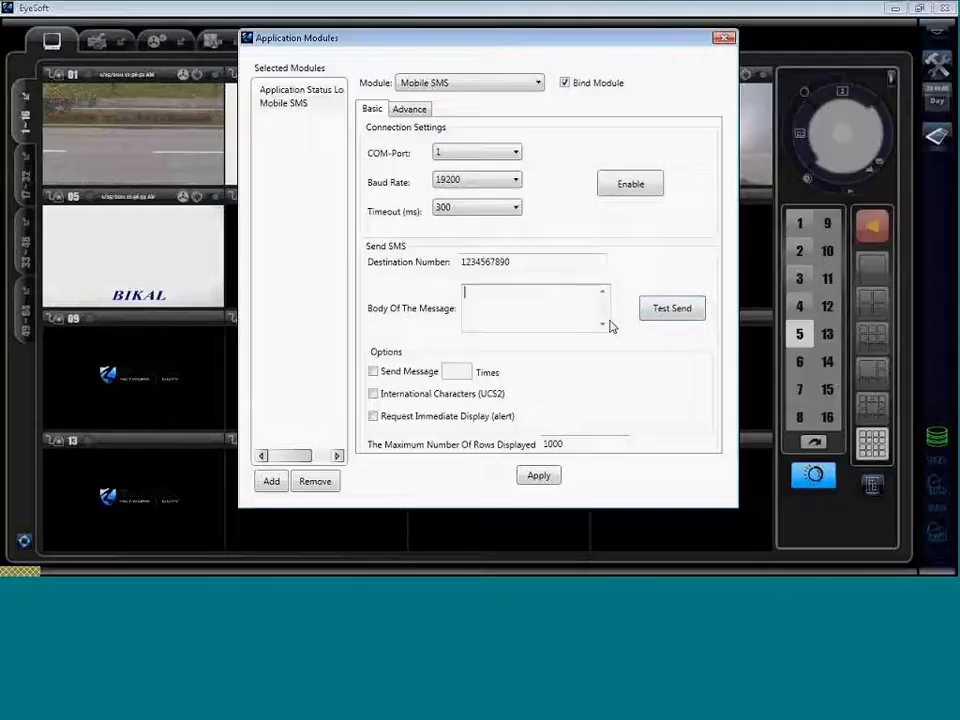
Enable Send Message with Request Immediate Display left off, and close Application Modules.
left_click(374, 372)
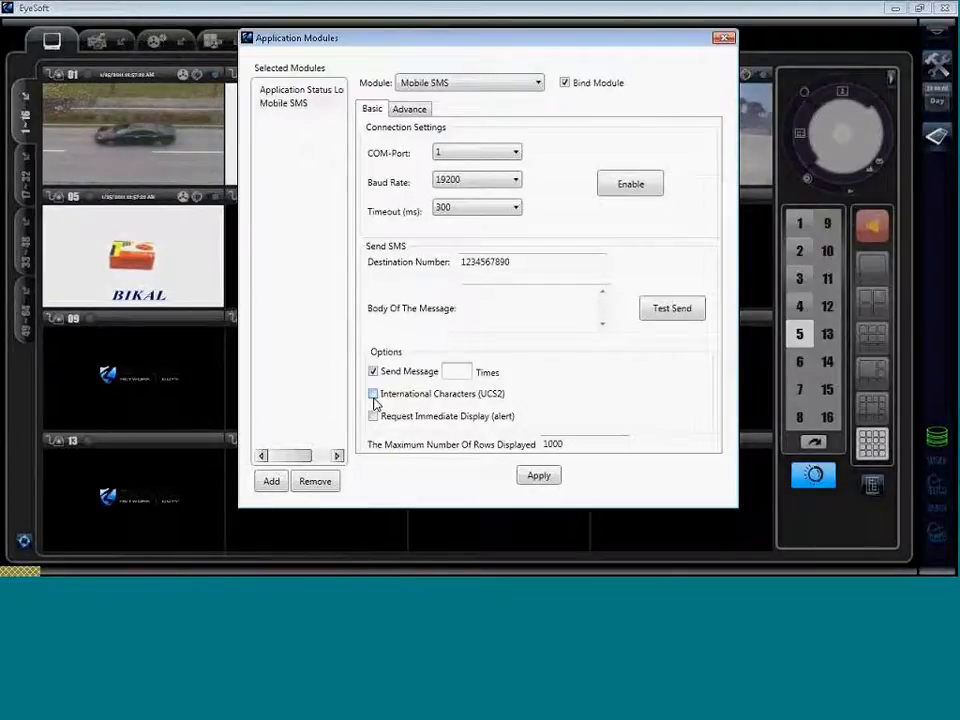
left_click(434, 421)
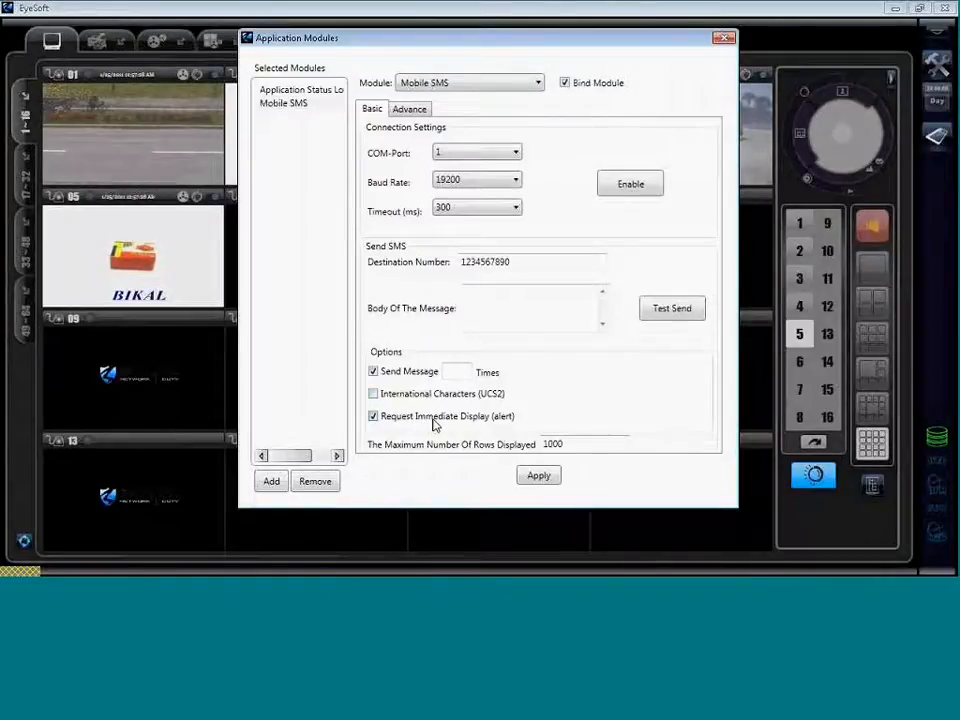
left_click(383, 418)
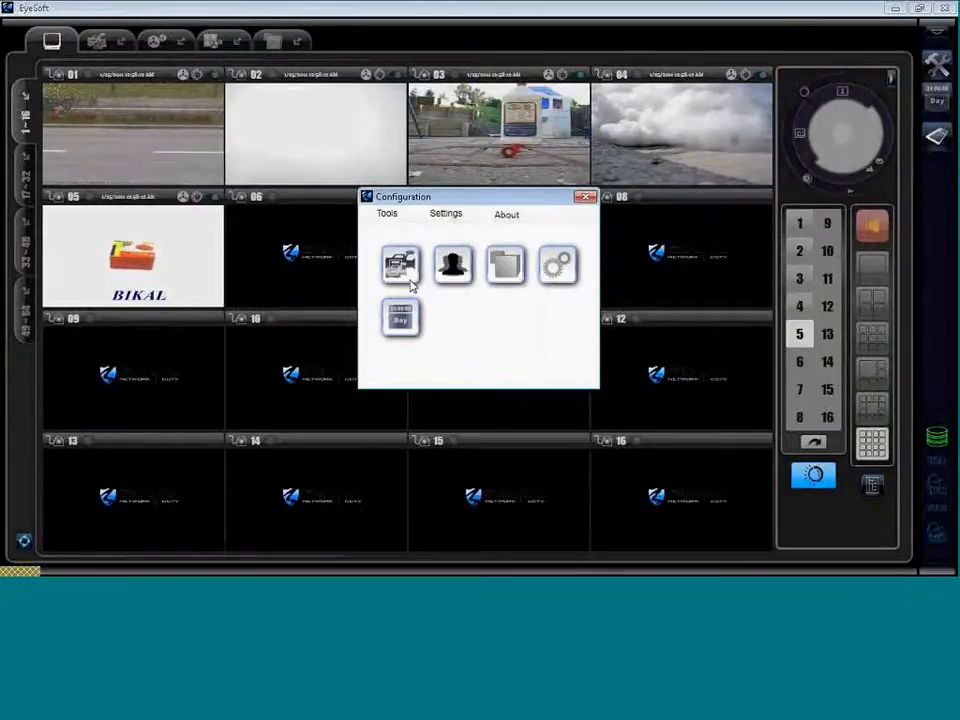
left_click(405, 270)
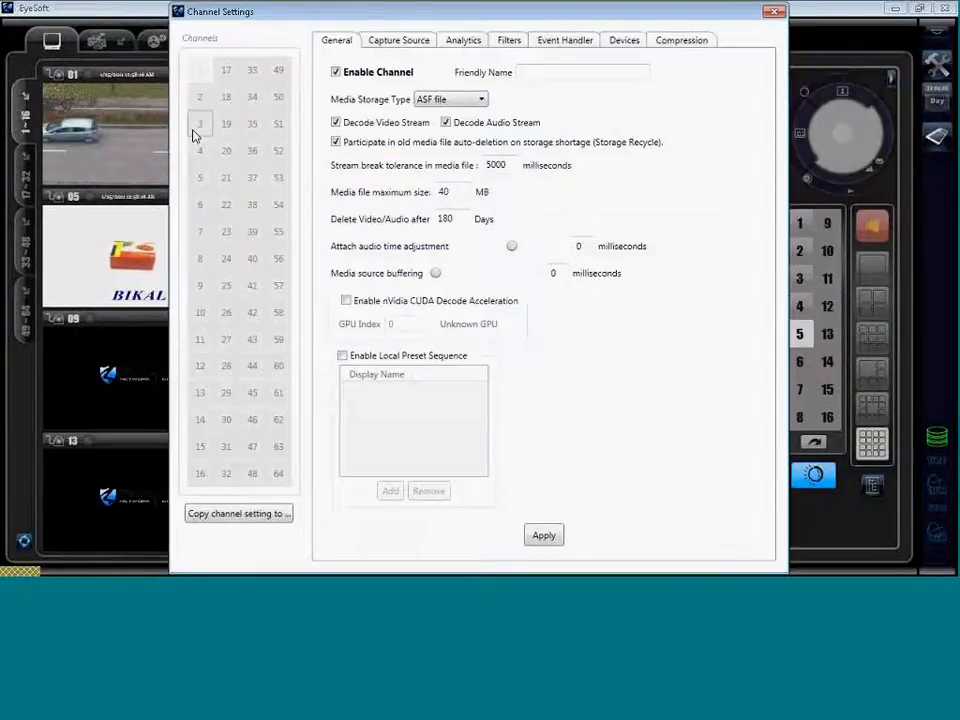
Review channel 3's Basic and Advance event handler email notifier settings and its addable modules list.
left_click(201, 128)
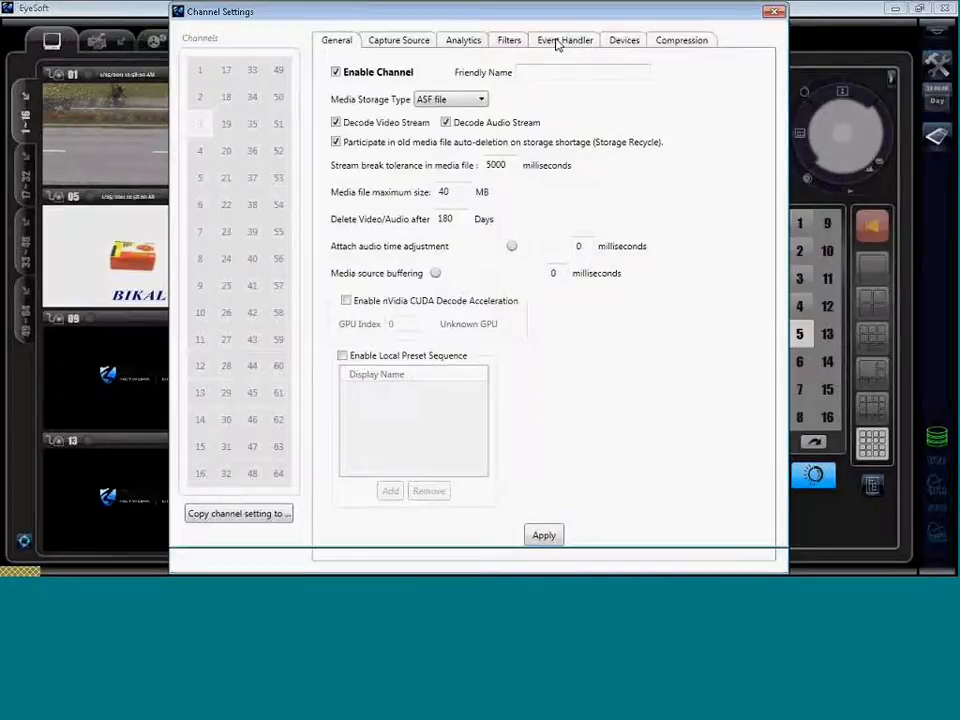
left_click(557, 42)
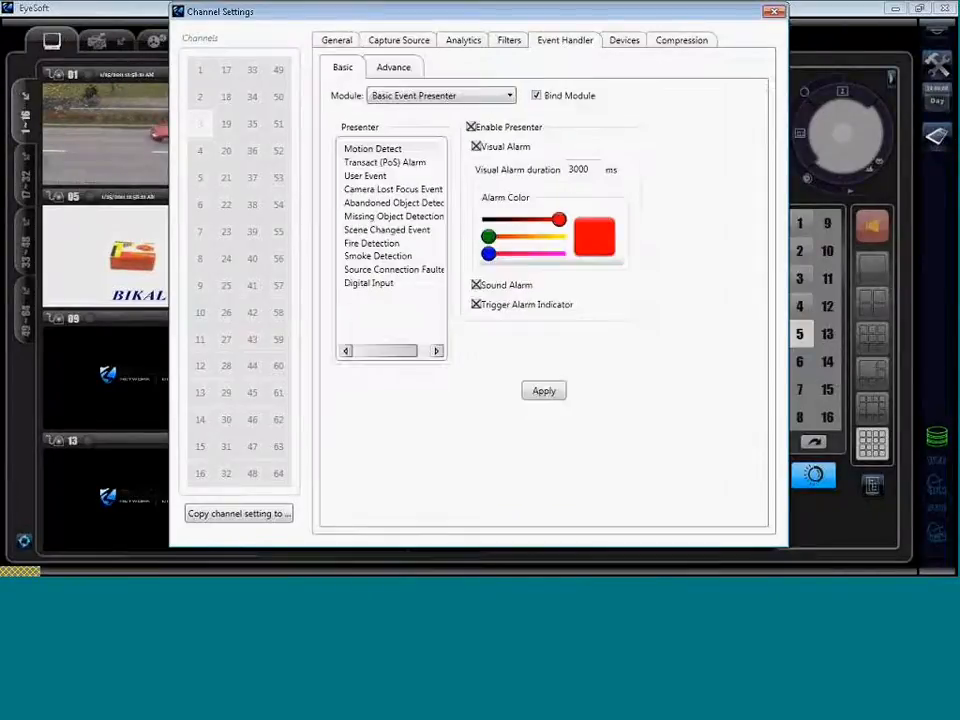
left_click(397, 74)
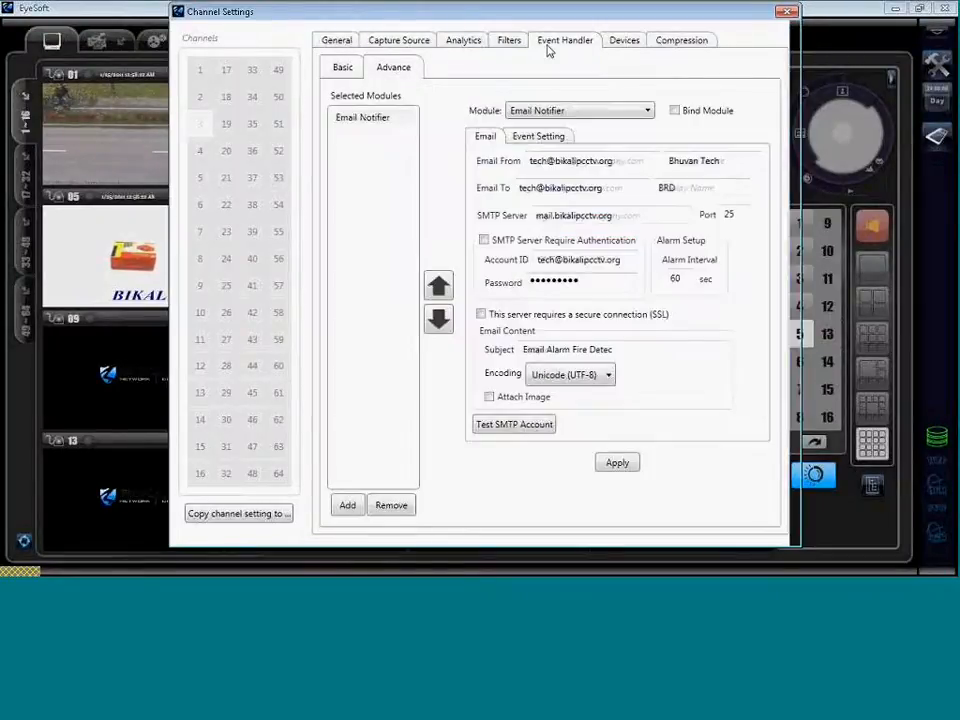
left_click(343, 70)
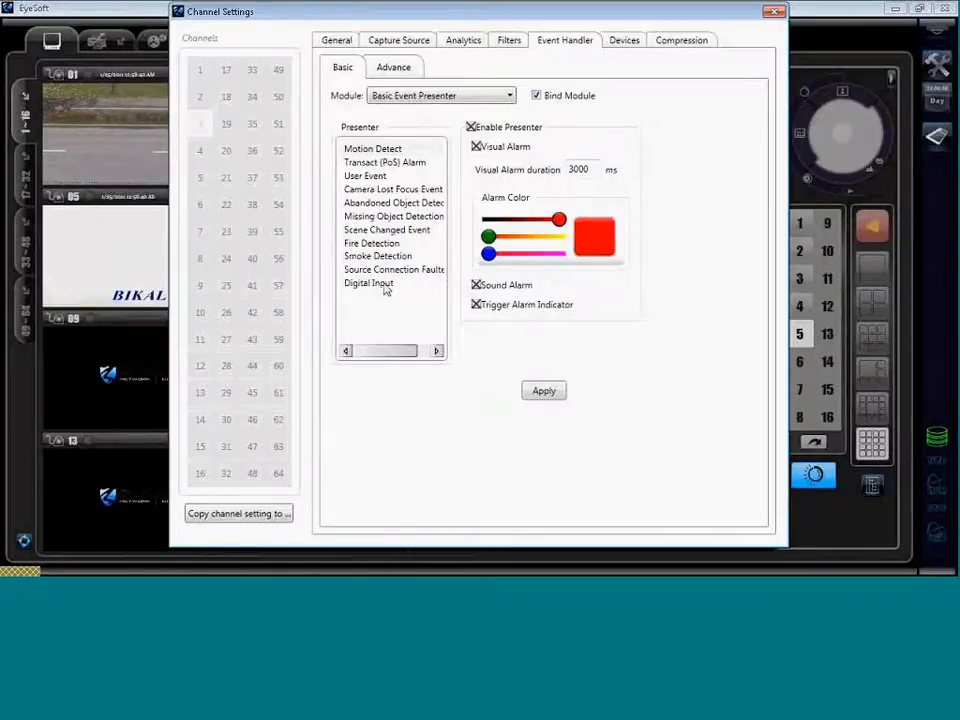
left_click(406, 68)
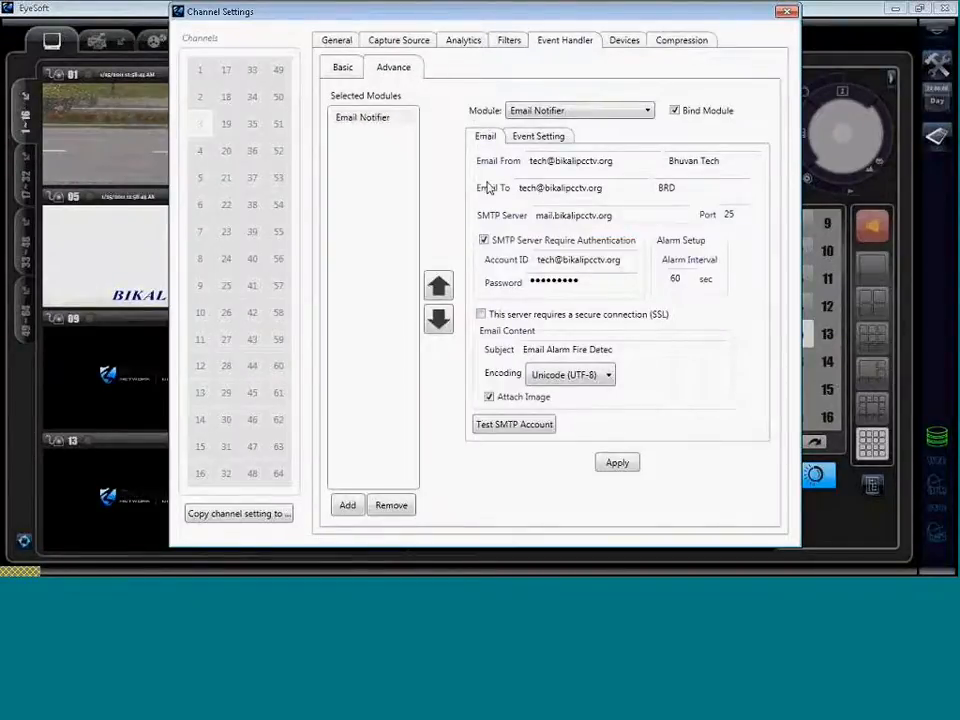
left_click(347, 507)
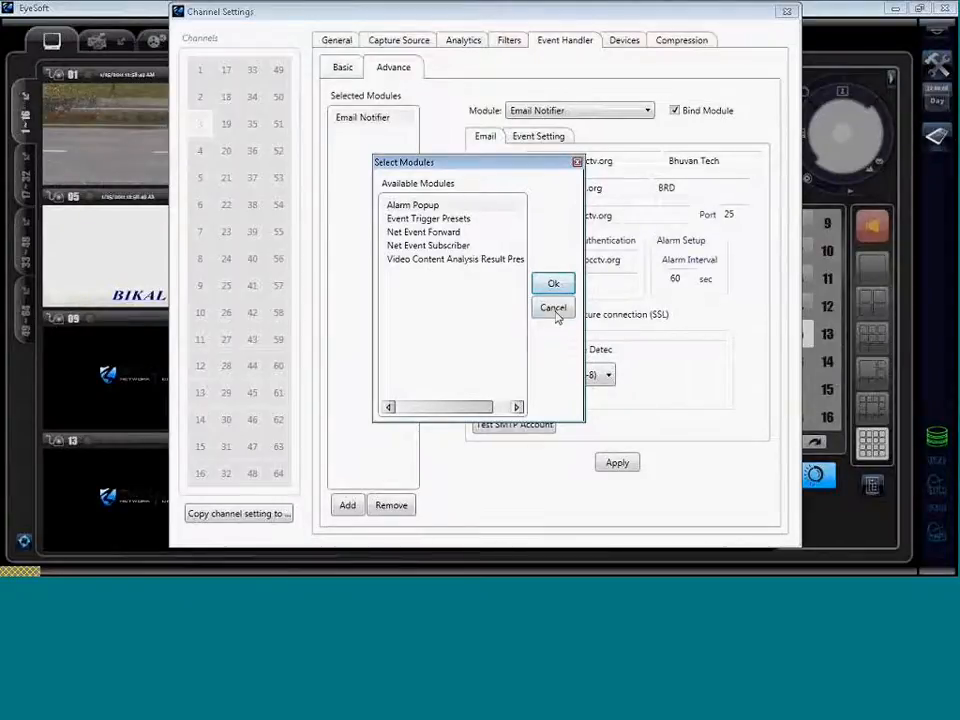
left_click(624, 40)
Check the Compression tab and Application Modules add list, then close the module dialogs.
left_click(700, 41)
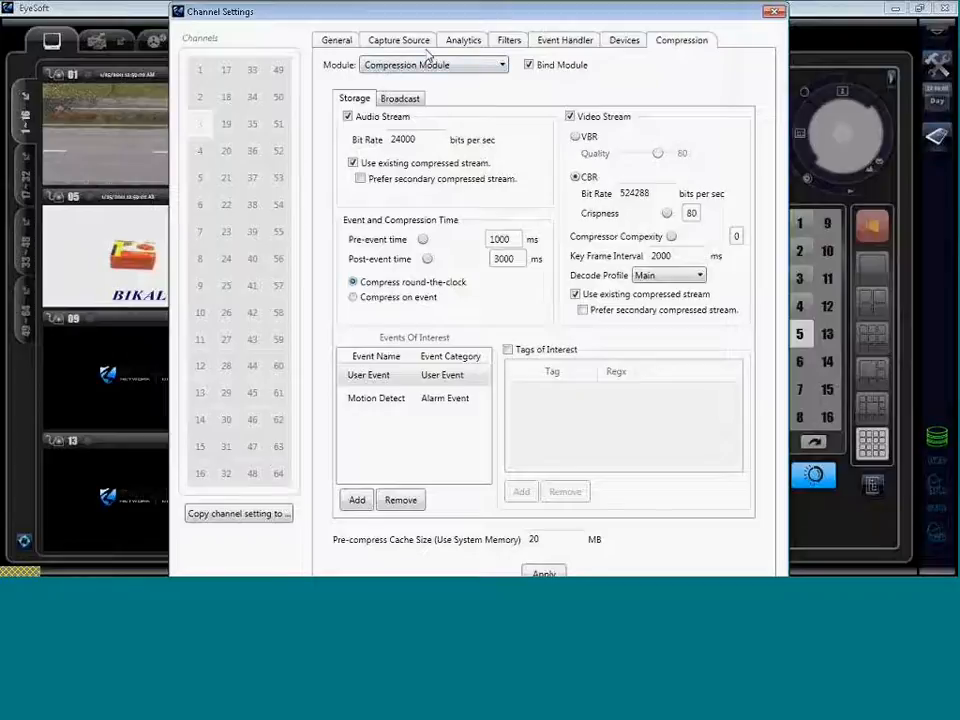
left_click(458, 412)
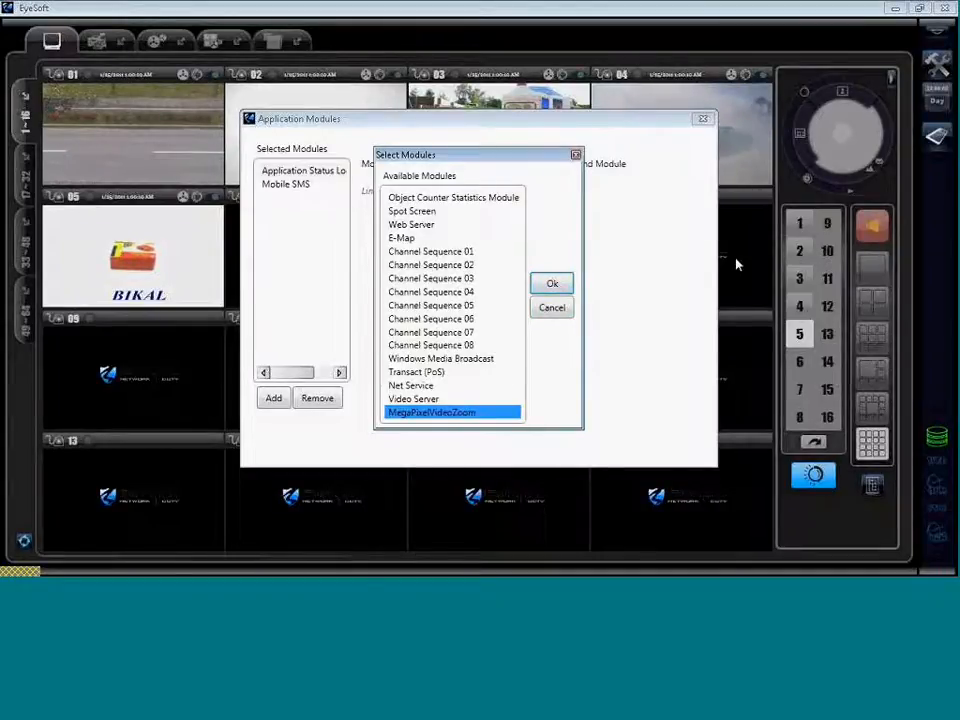
left_click(706, 120)
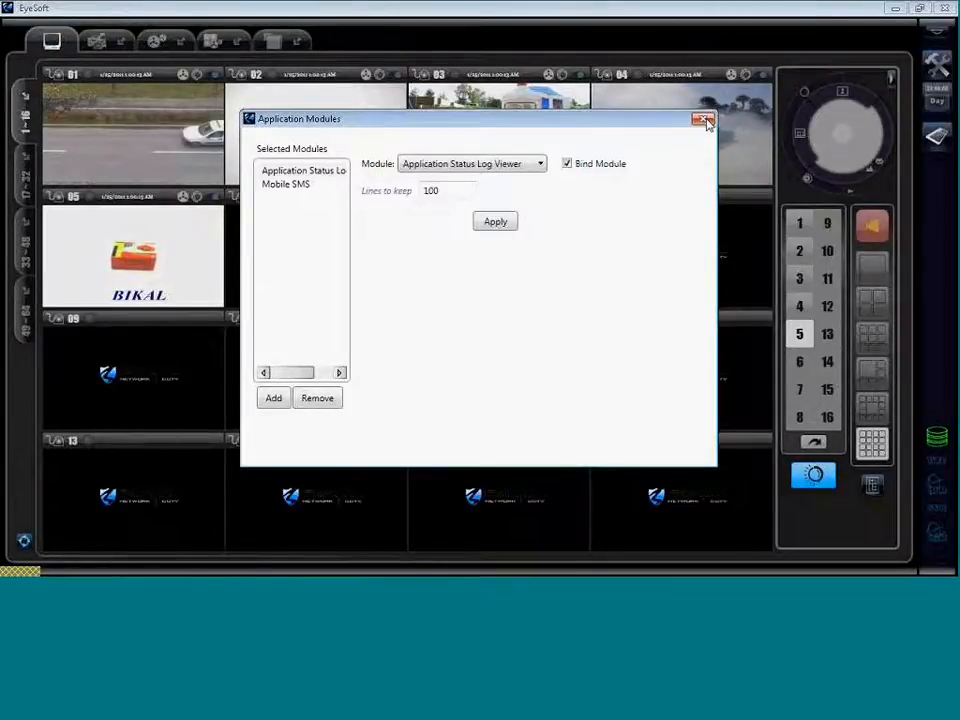
left_click(706, 120)
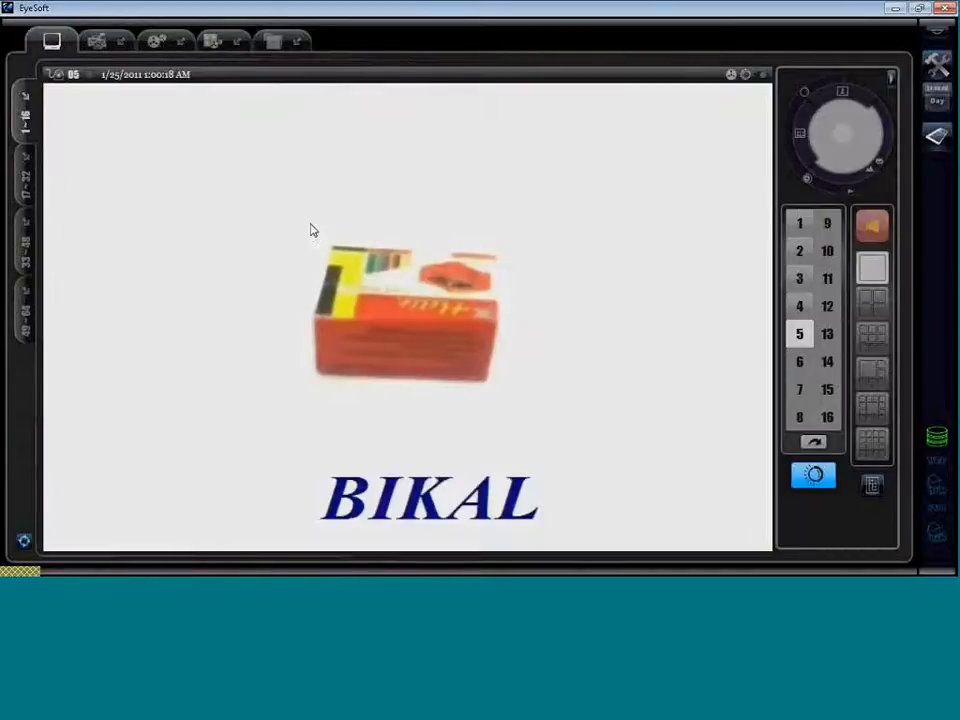
Digitally zoom camera 05 onto the box, reset, then zoom onto the BIKAL lettering.
left_click_drag(310, 229, 555, 412)
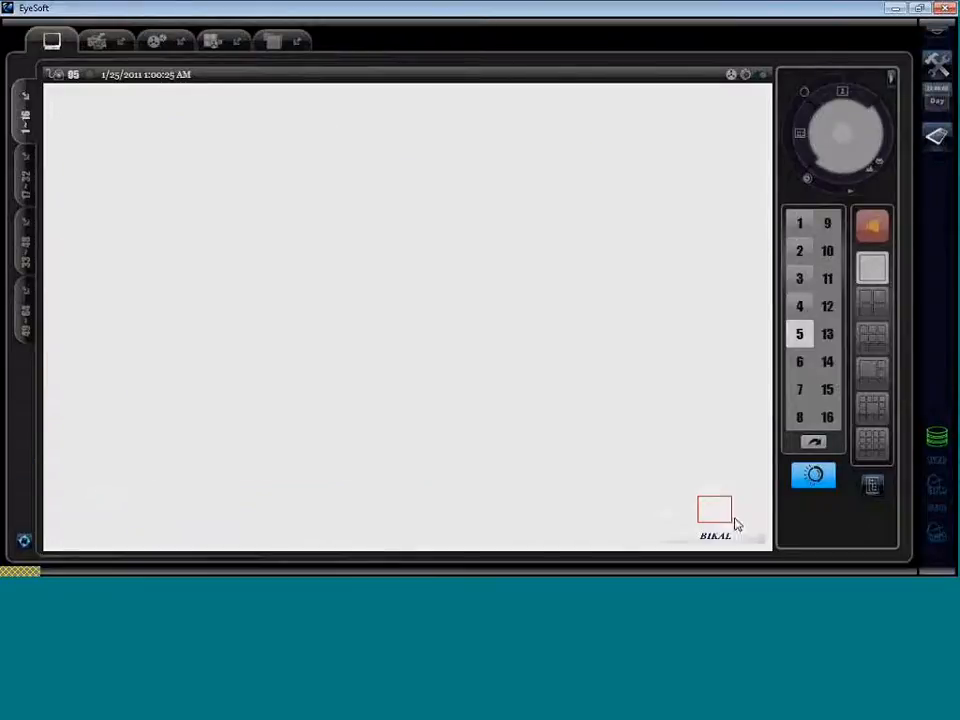
left_click_drag(654, 488, 658, 504)
right_click(610, 386)
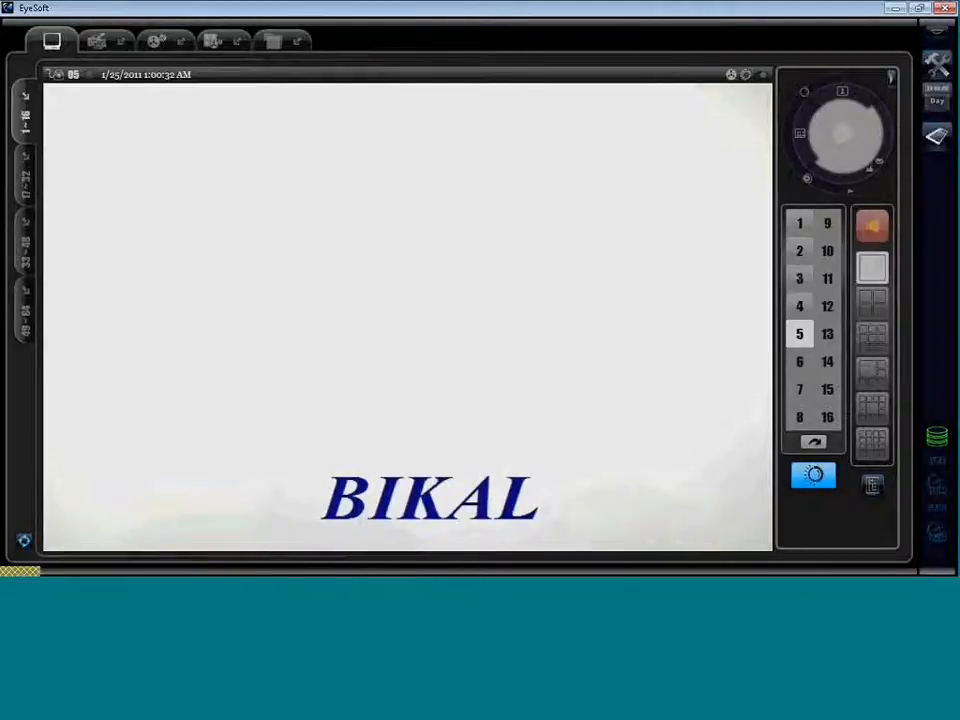
left_click_drag(325, 460, 551, 538)
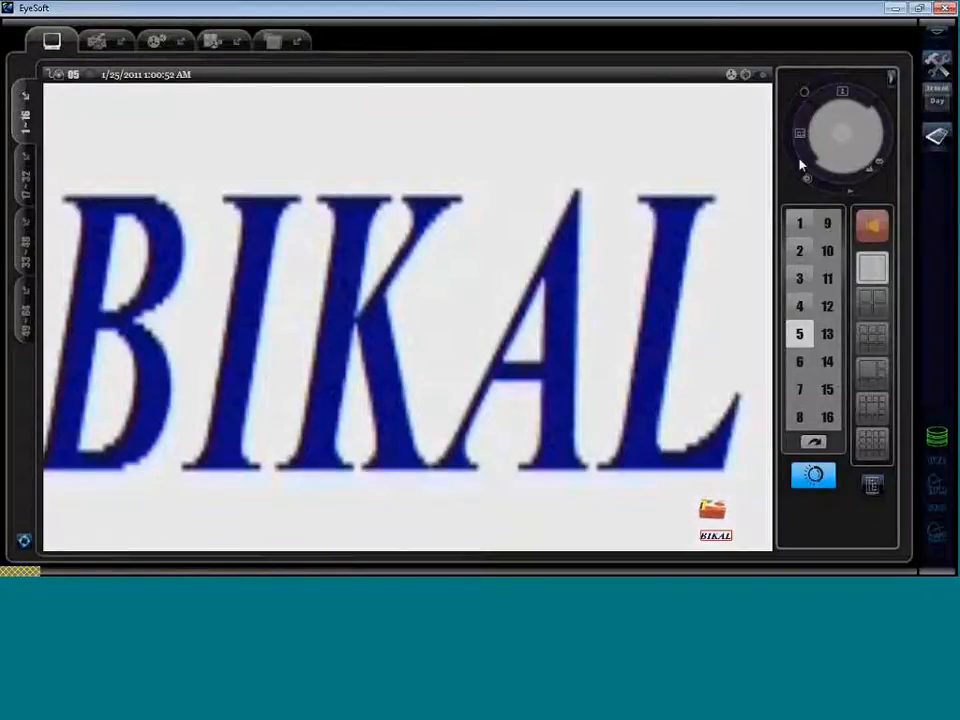
Switch the live view to a 2x2 grid showing cameras 01–04.
left_click(939, 67)
left_click(586, 197)
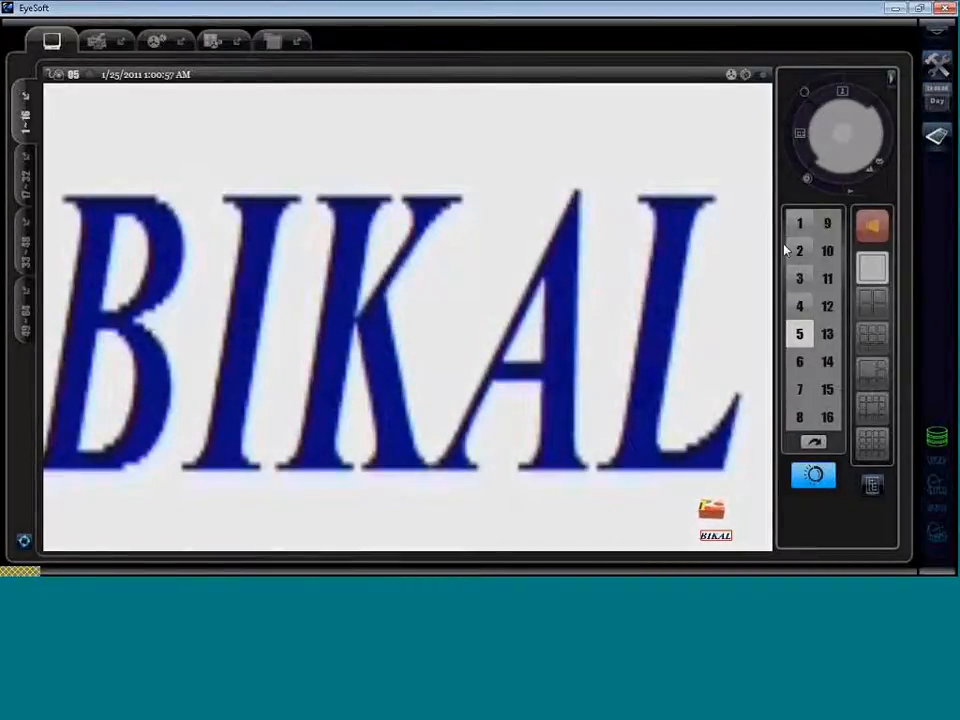
left_click(870, 308)
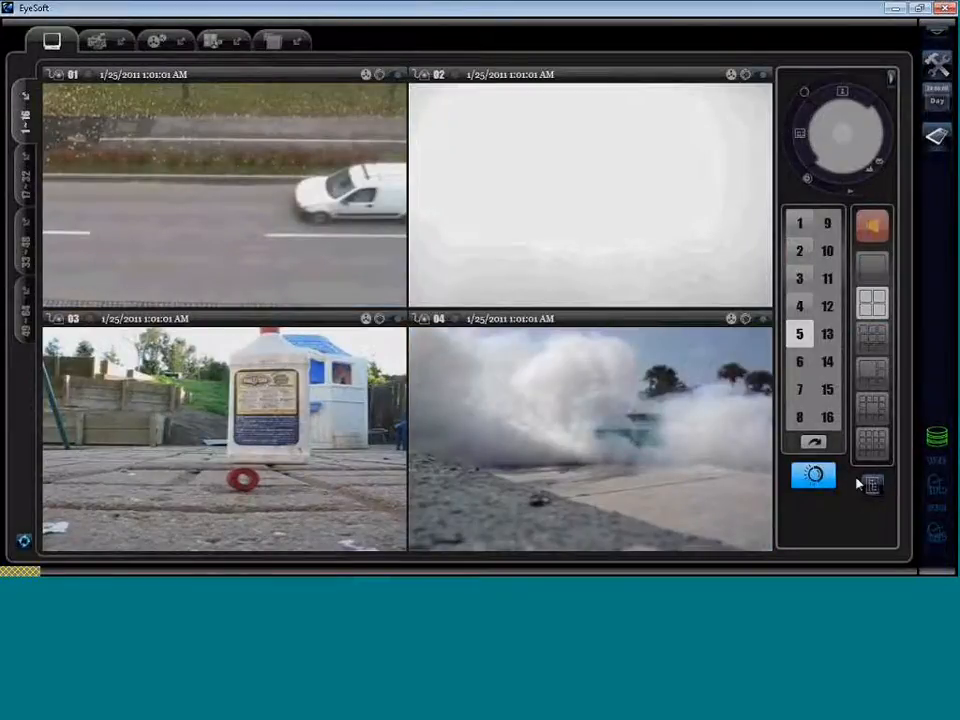
Switch the live view to the 4x4 sixteen-tile grid and go to the channel state overview.
left_click(877, 452)
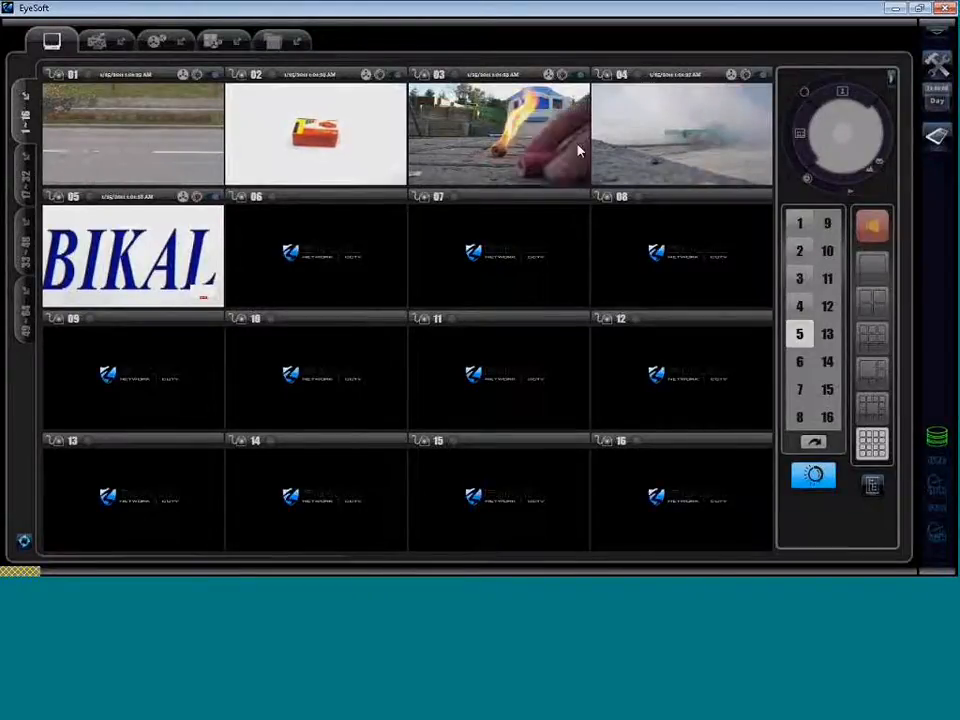
left_click(108, 40)
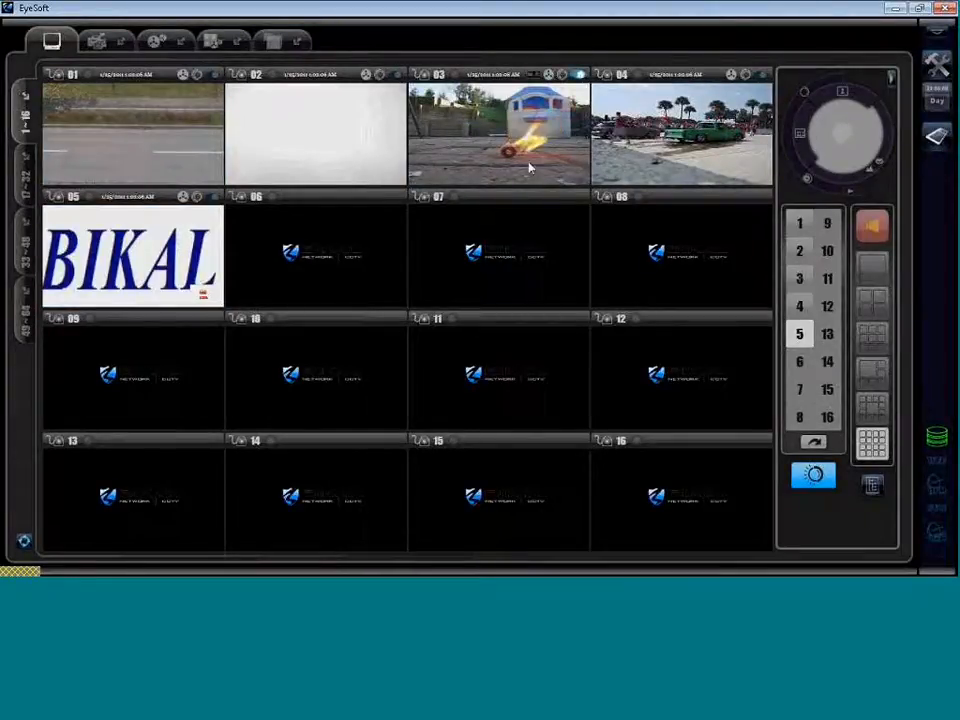
left_click(96, 40)
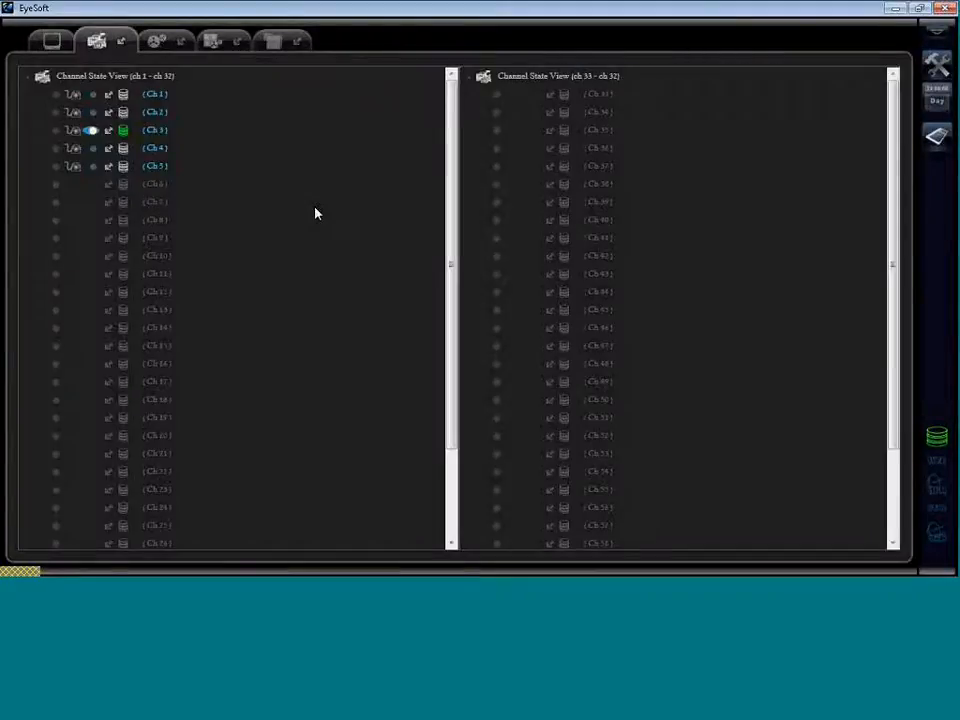
Start channel 3, pop out and close its video window, and scroll both channel lists.
left_click(93, 131)
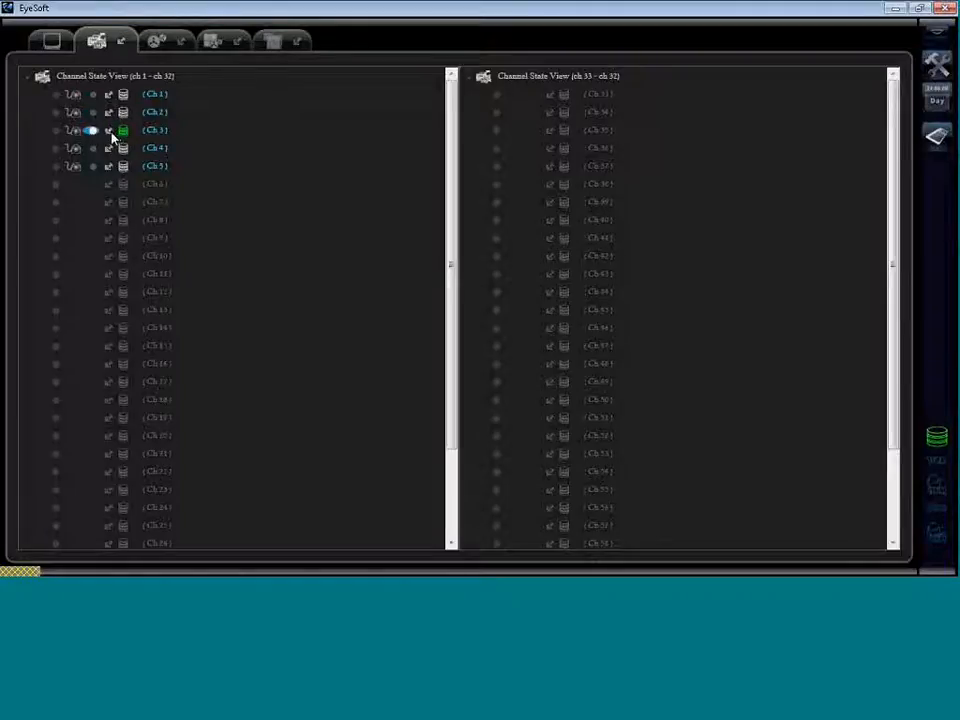
left_click(110, 132)
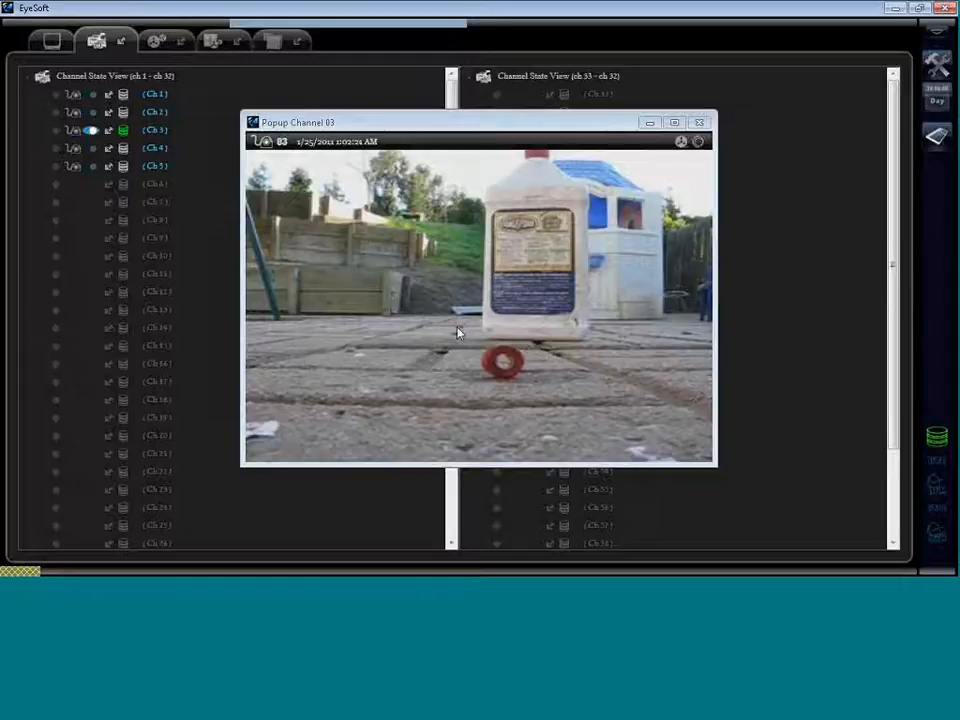
left_click(699, 122)
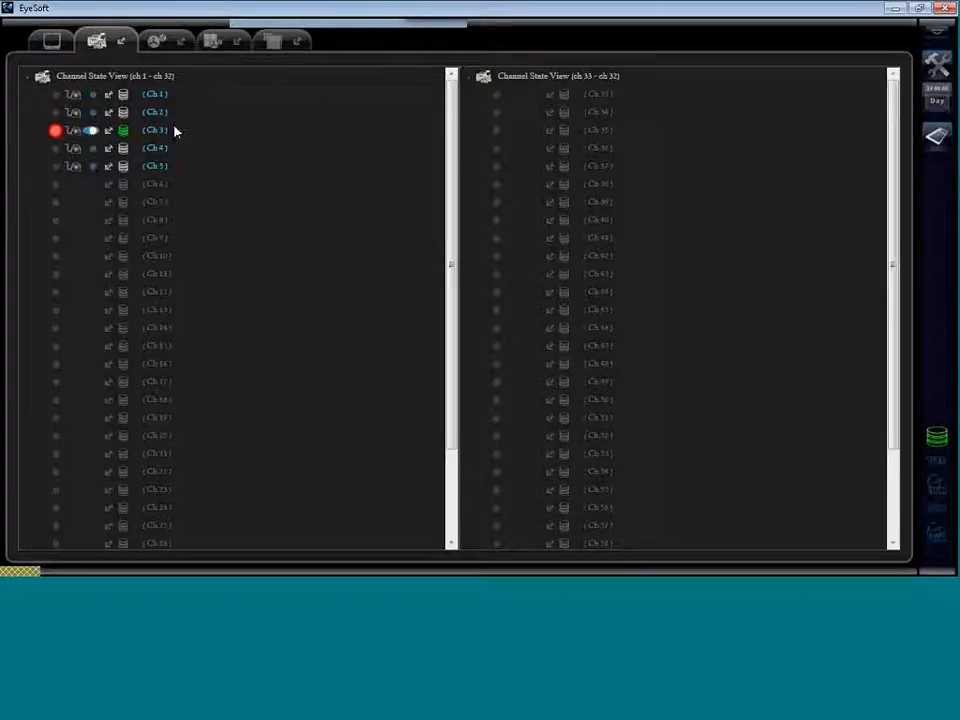
left_click(109, 131)
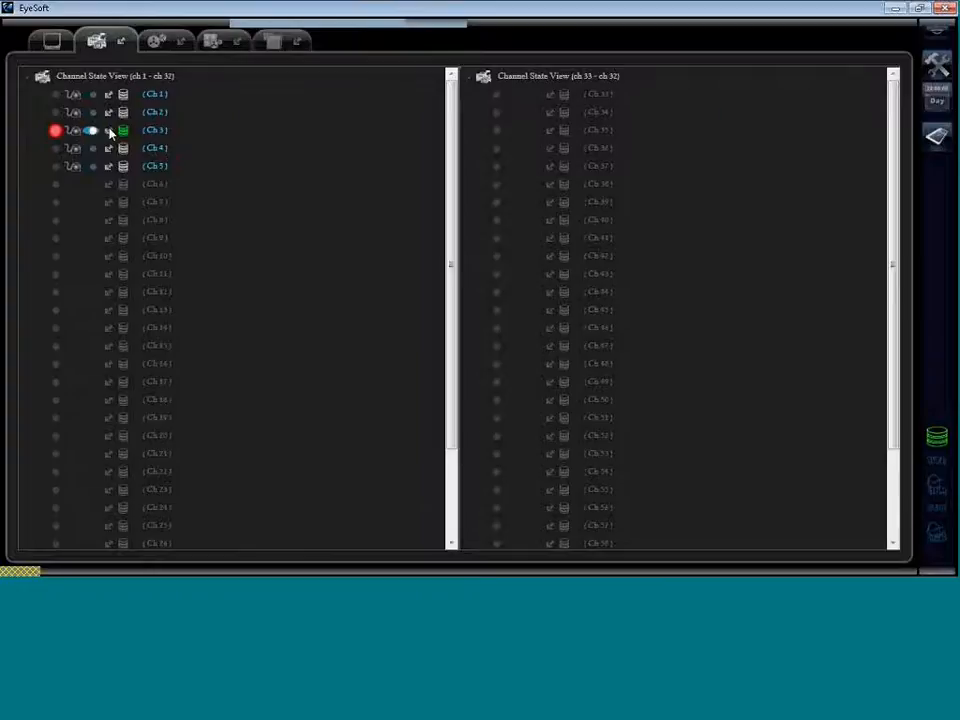
left_click(109, 131)
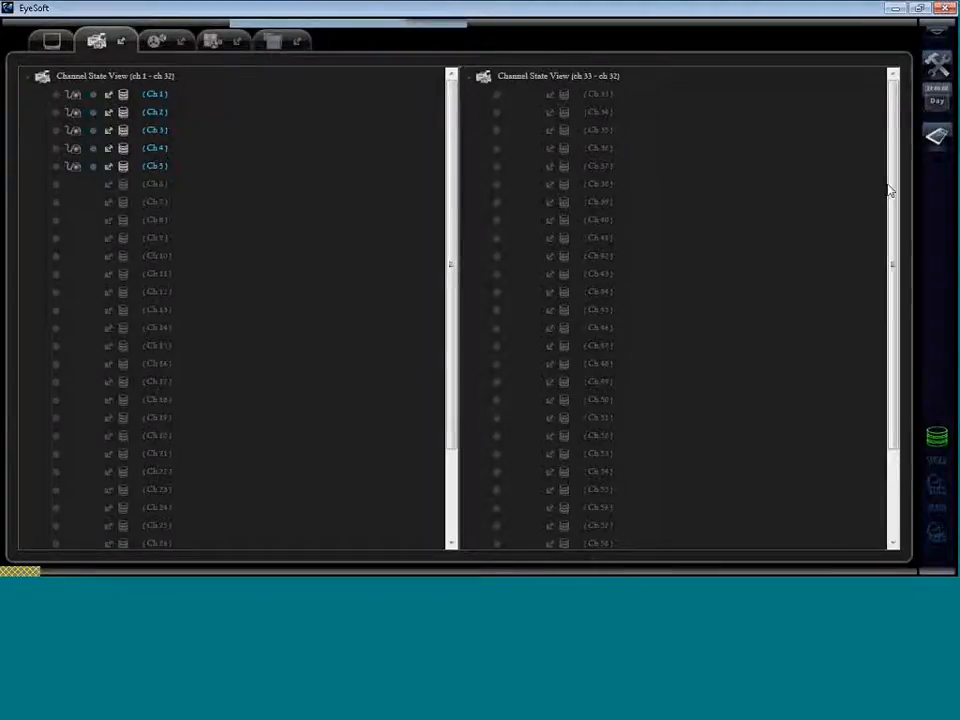
left_click_drag(892, 245, 886, 356)
left_click_drag(450, 180, 444, 270)
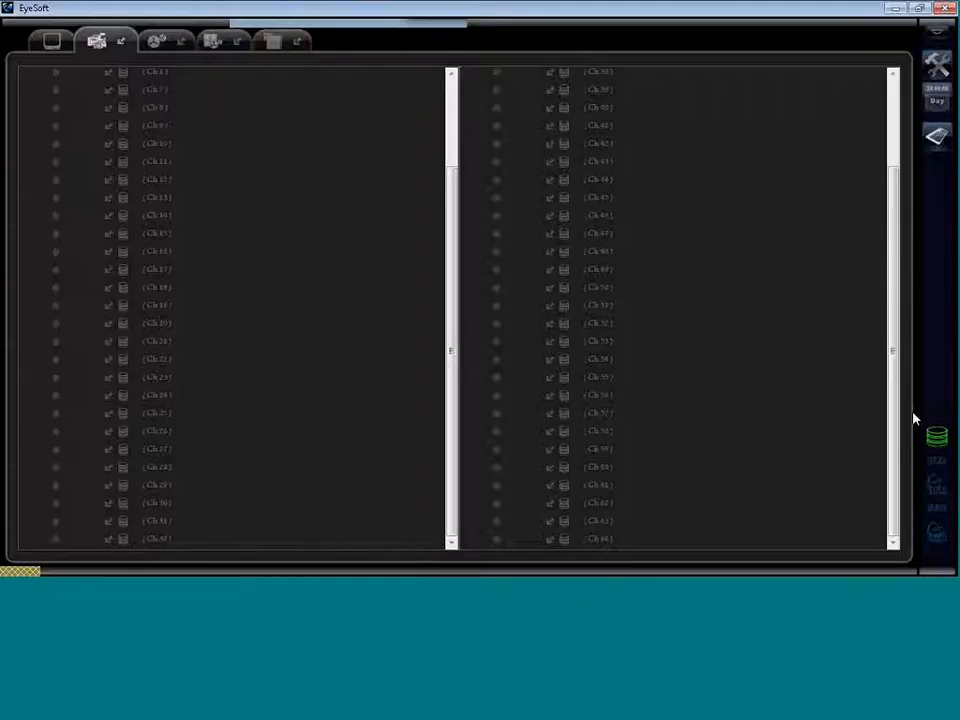
left_click_drag(893, 300, 886, 205)
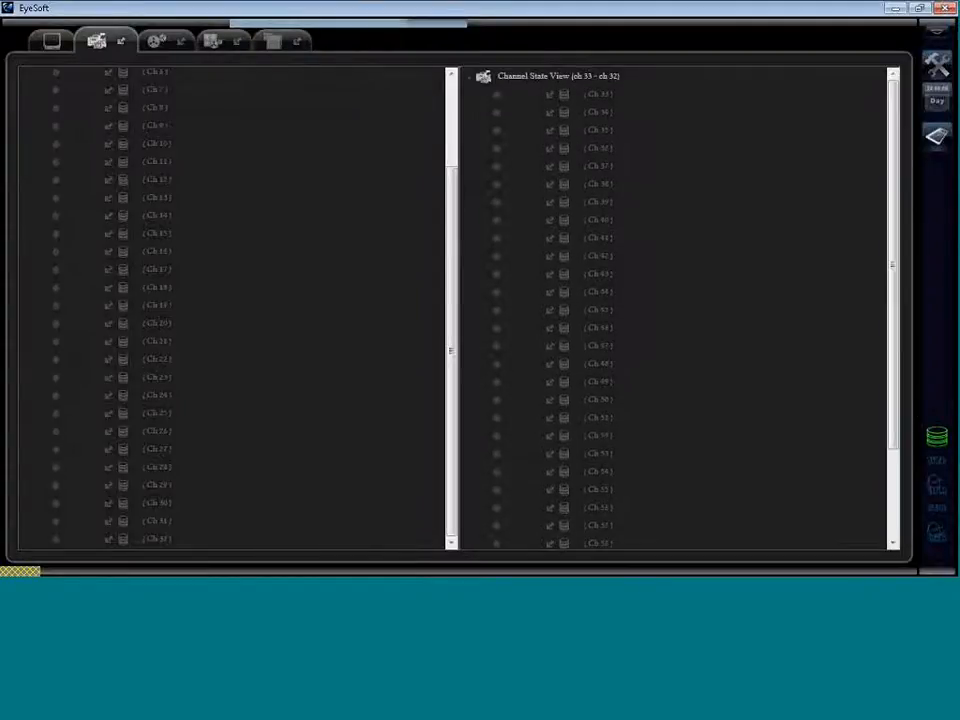
Return to the 16-tile live camera grid and open the Configuration dialog.
left_click(46, 52)
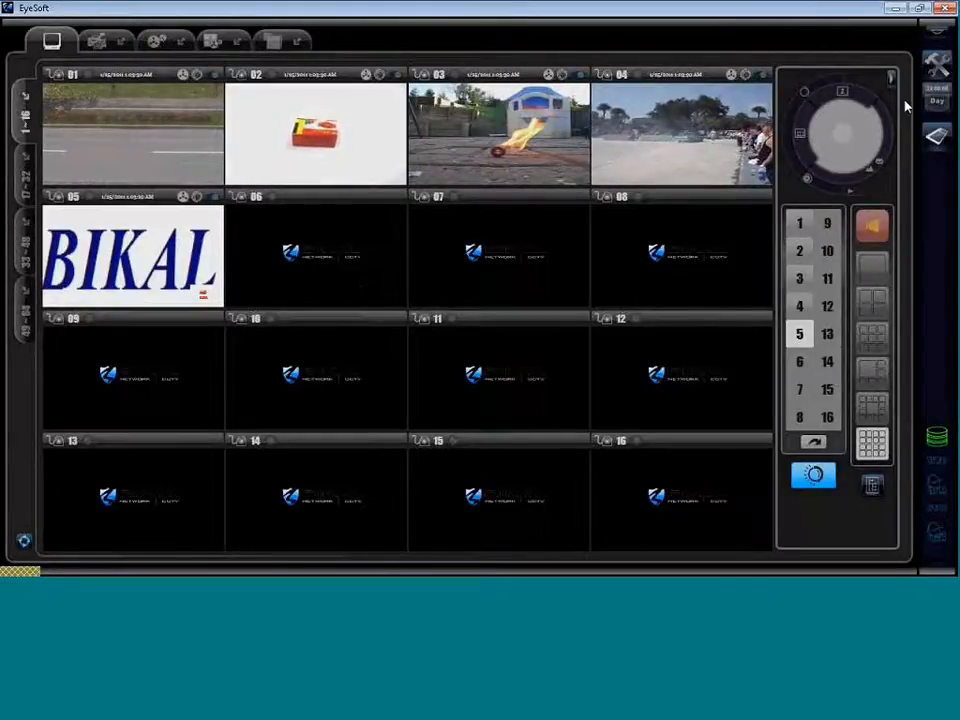
left_click(940, 68)
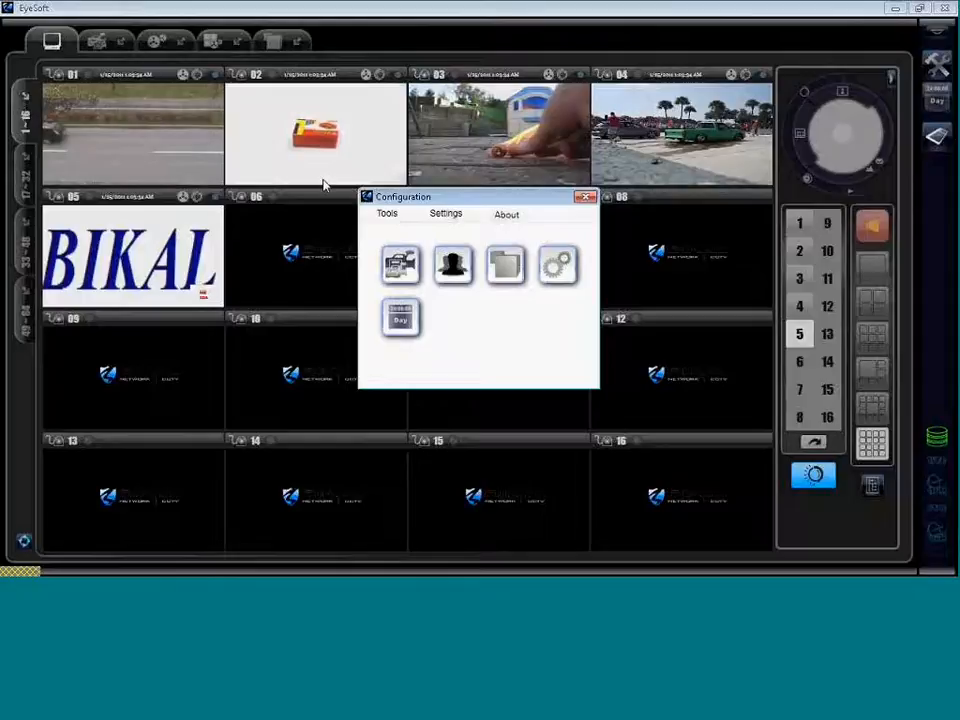
Inspect channel 6's capture source in Channel Settings, then close Channel Settings and Configuration.
left_click(402, 262)
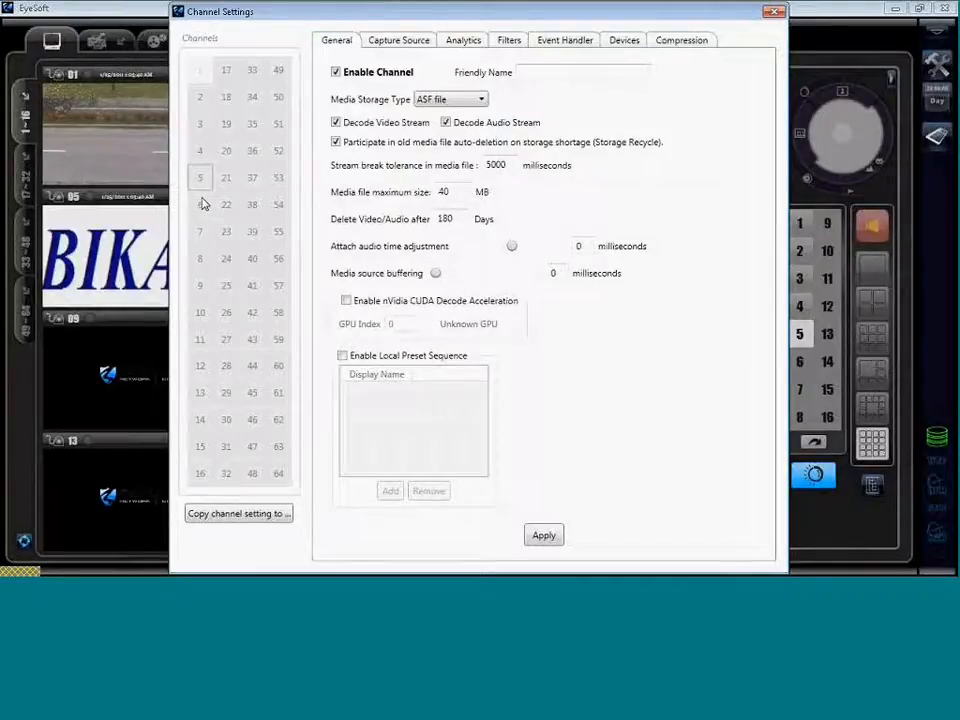
left_click(202, 205)
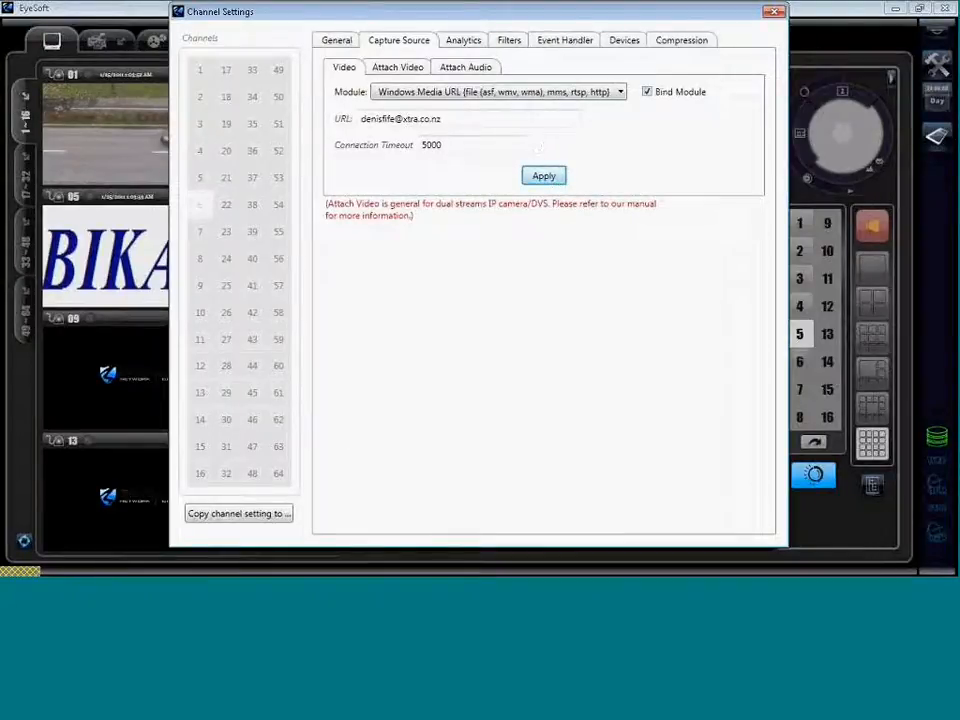
left_click(775, 13)
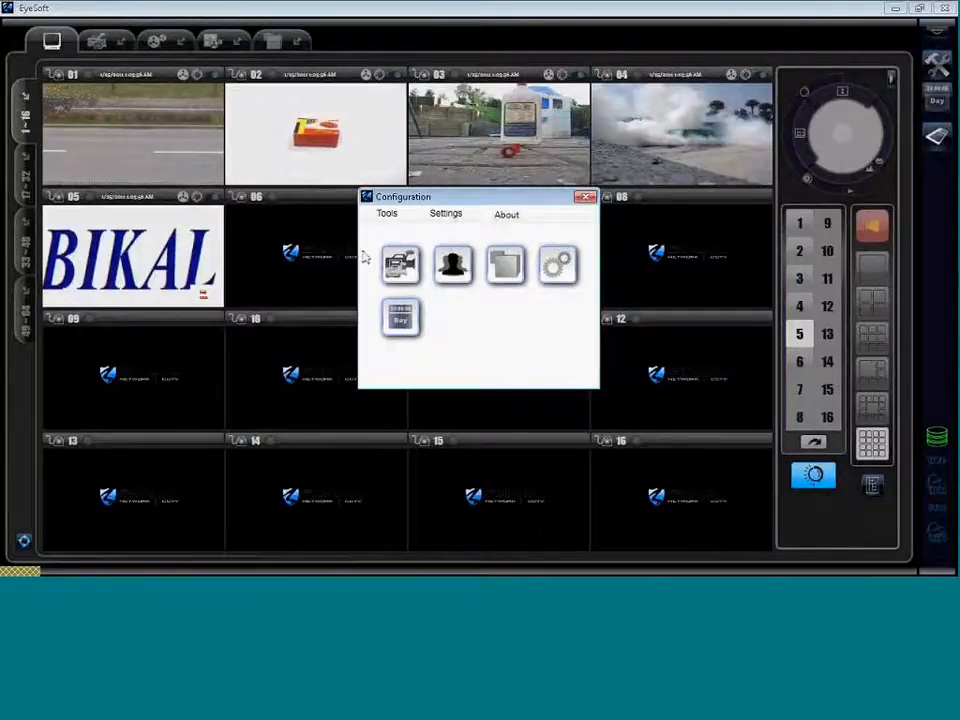
left_click(588, 196)
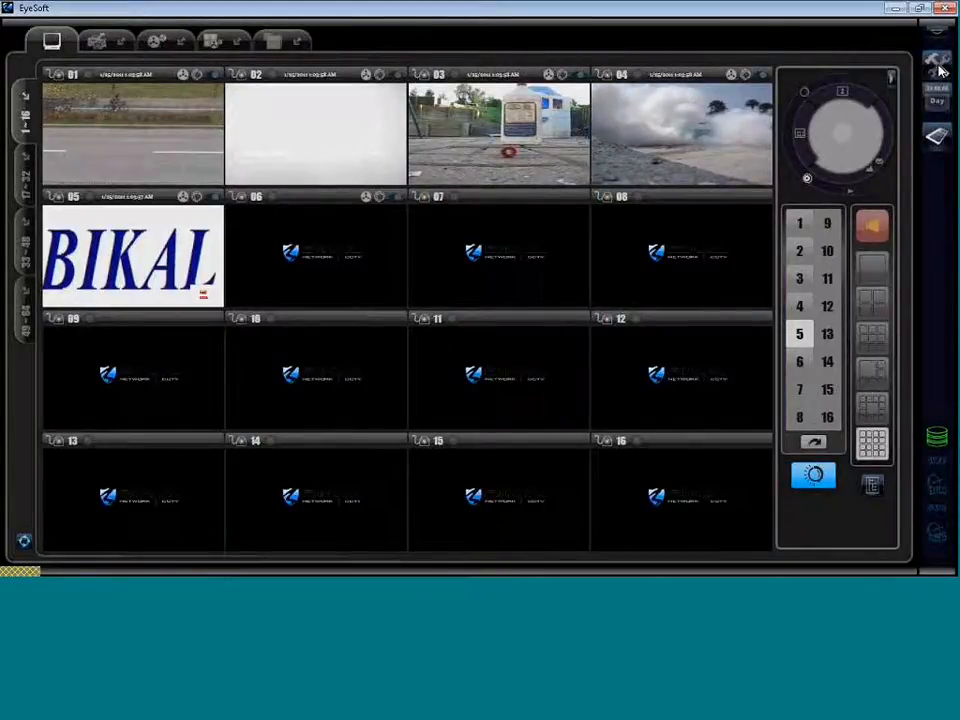
Change channel 6's capture source URL to C:\denisfif.asf, apply it, and close both dialogs.
left_click(938, 65)
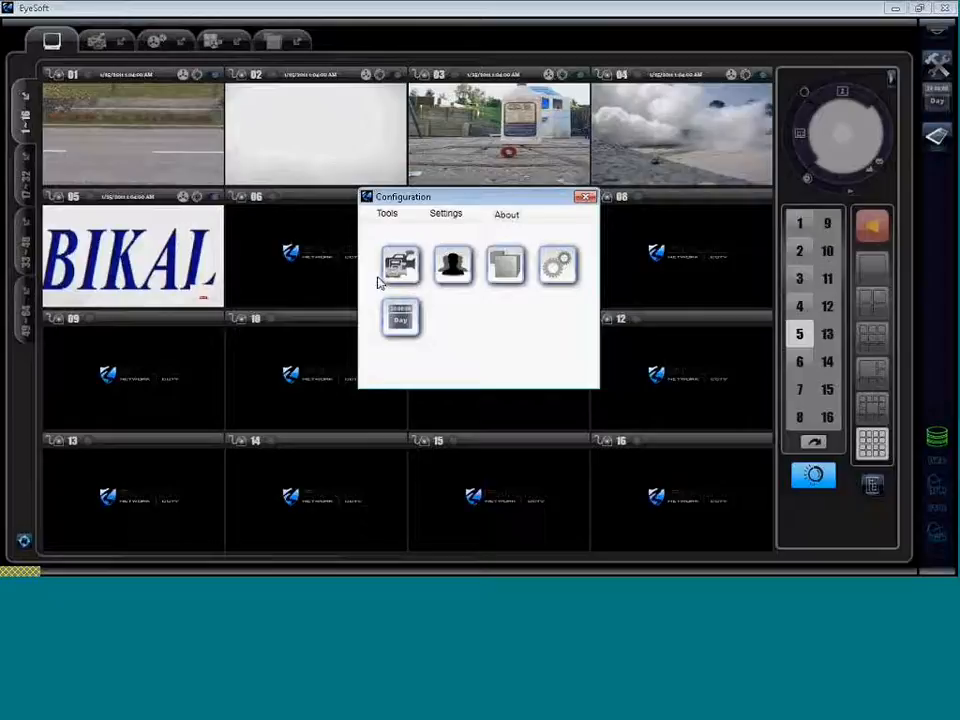
left_click(398, 263)
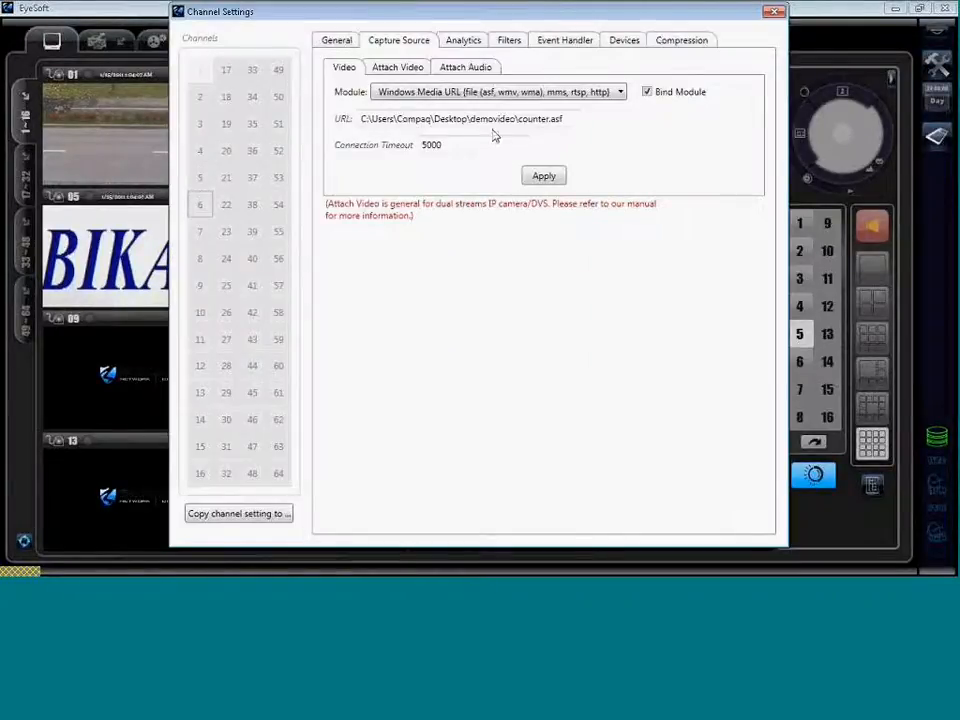
left_click(465, 118)
key("BackSpace")
key("BackSpace")
key("BackSpace")
key("BackSpace")
key("BackSpace")
key("BackSpace")
key("BackSpace")
key("BackSpace")
key("BackSpace")
key("BackSpace")
key("BackSpace")
key("BackSpace")
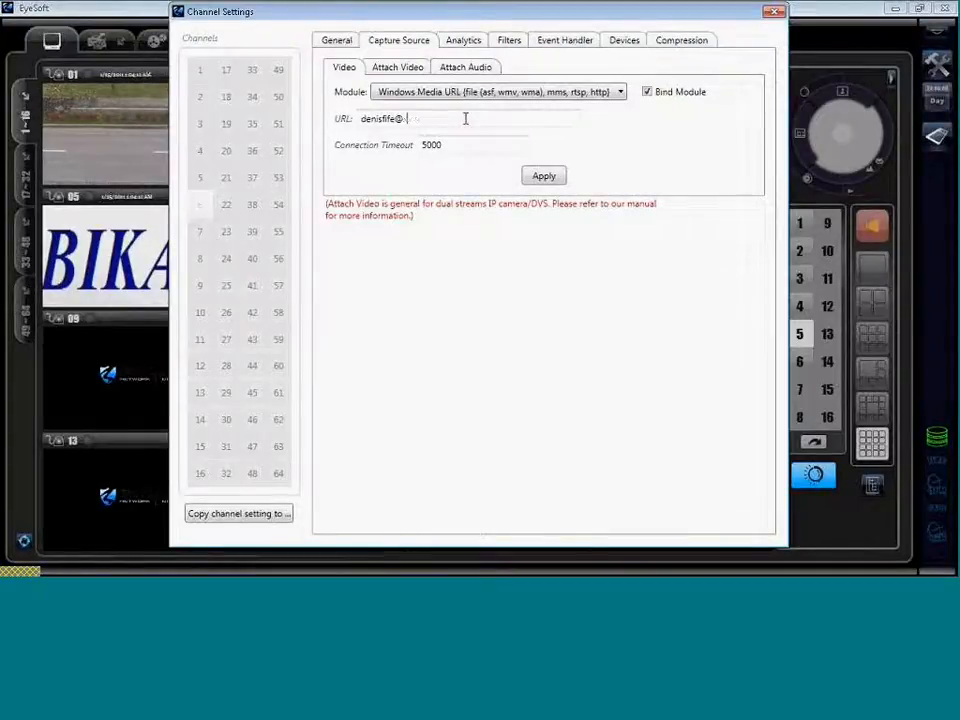
type(".asf")
left_click(362, 119)
type("C:\\")
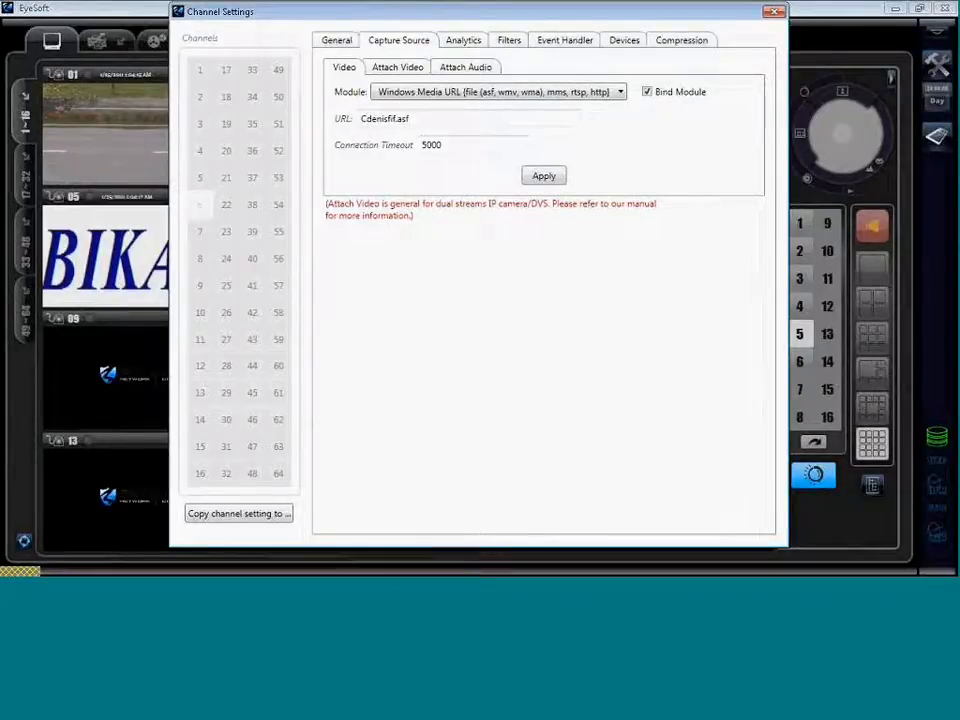
left_click(541, 180)
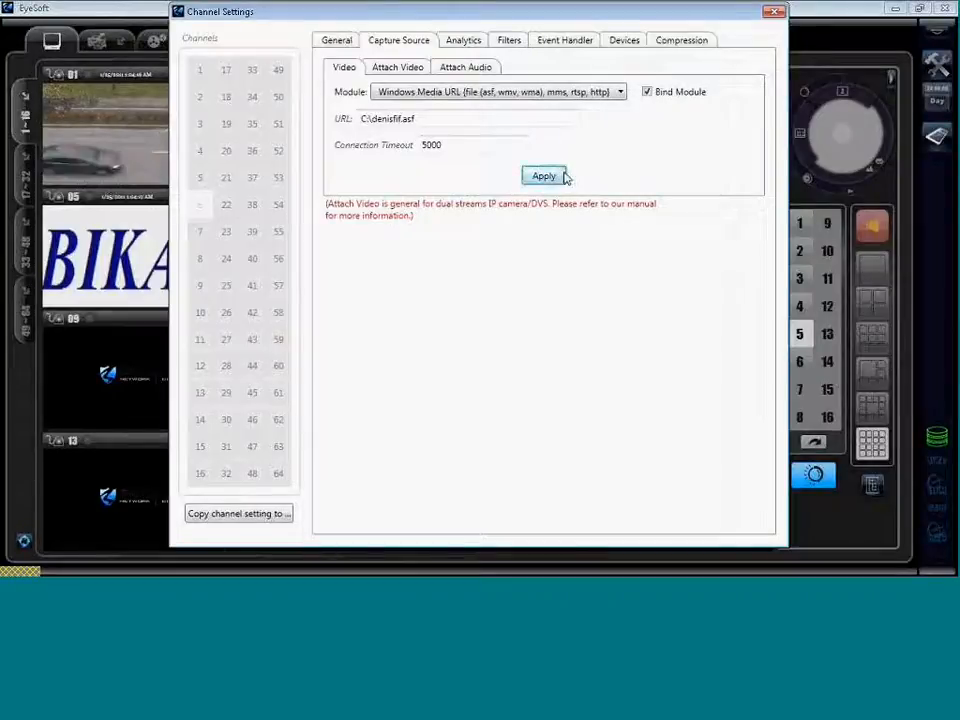
left_click(773, 13)
left_click(586, 197)
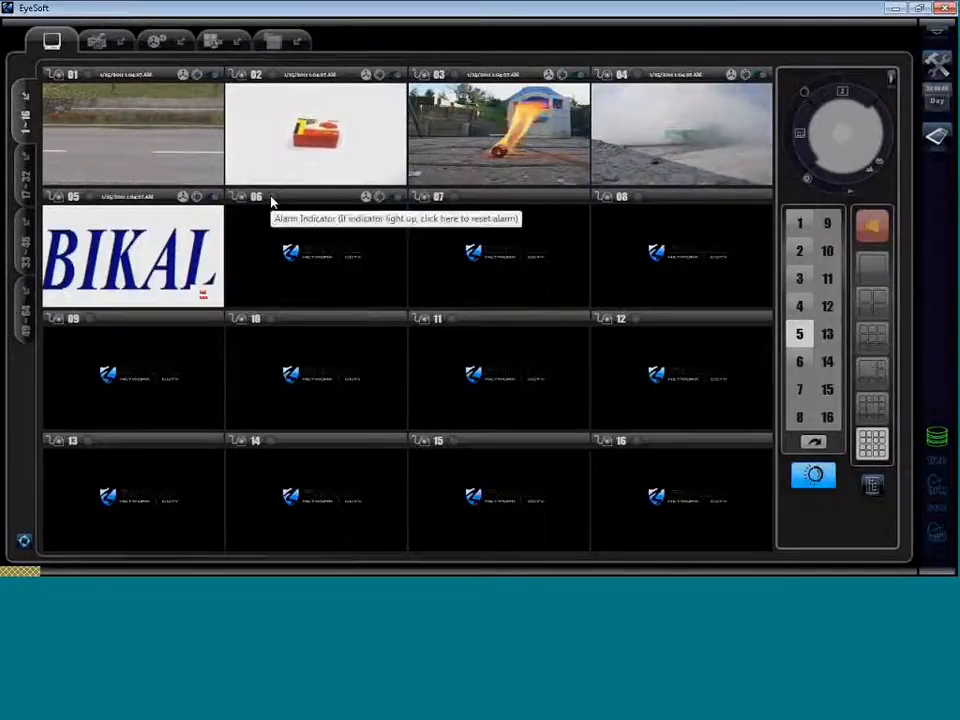
Light camera 06's alarm indicator, then reset it.
left_click(395, 199)
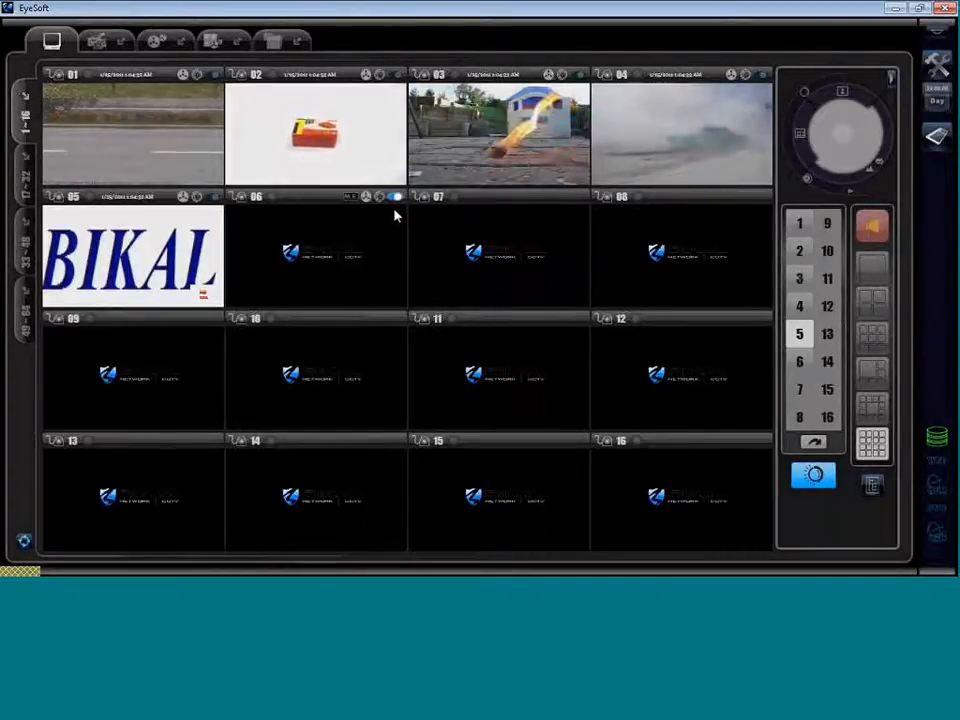
left_click(394, 197)
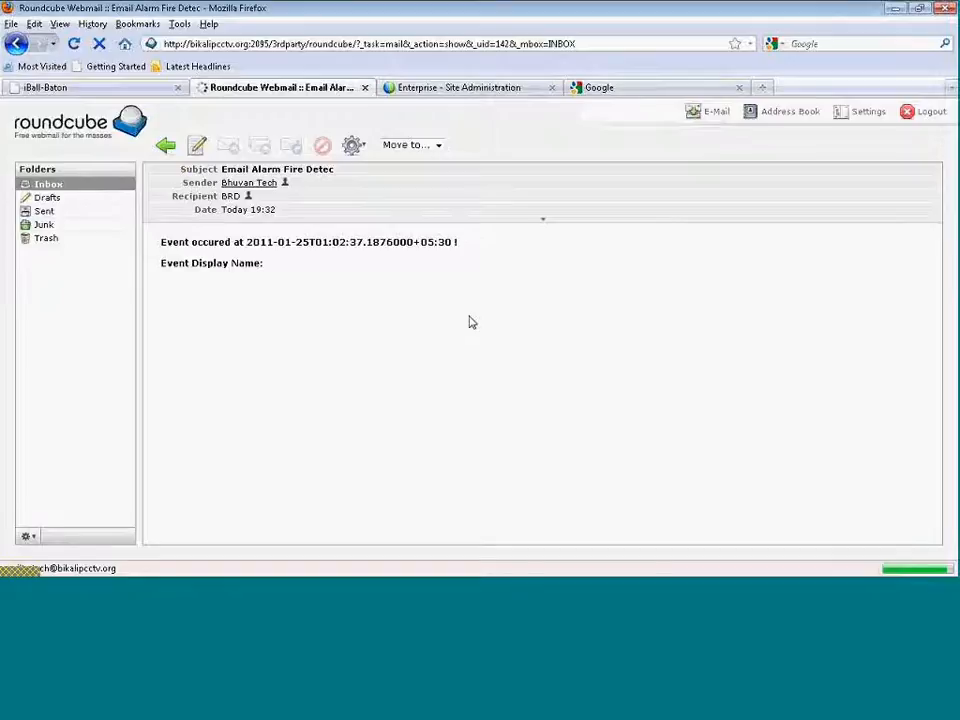
Scroll through the alarm email's camera 03 fire snapshots, then go back to the Inbox.
scroll(480, 340, "down", 10)
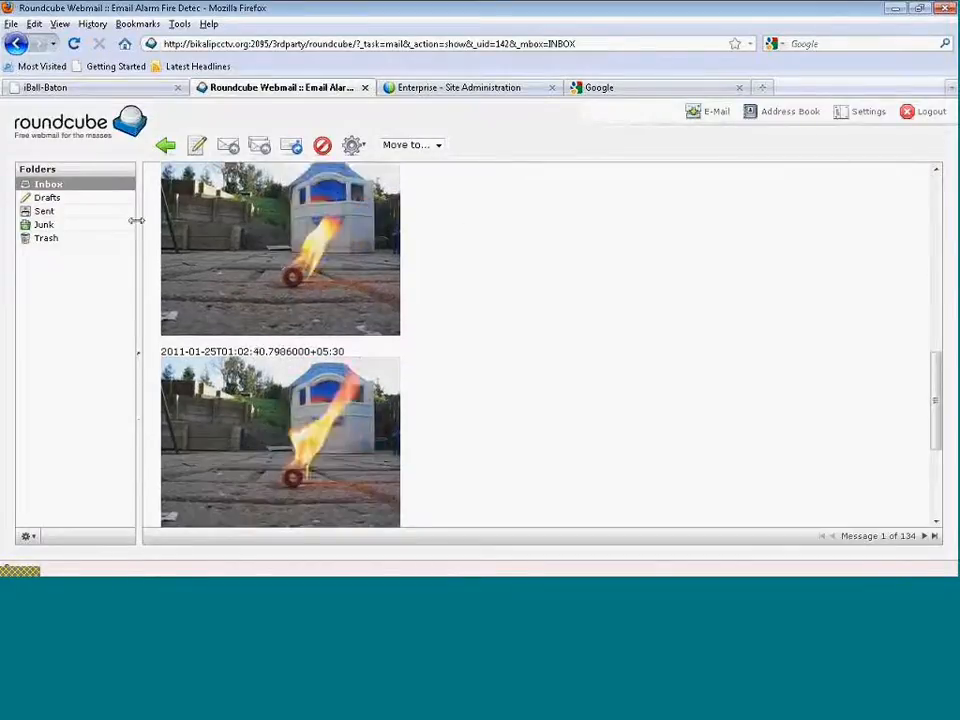
left_click(56, 185)
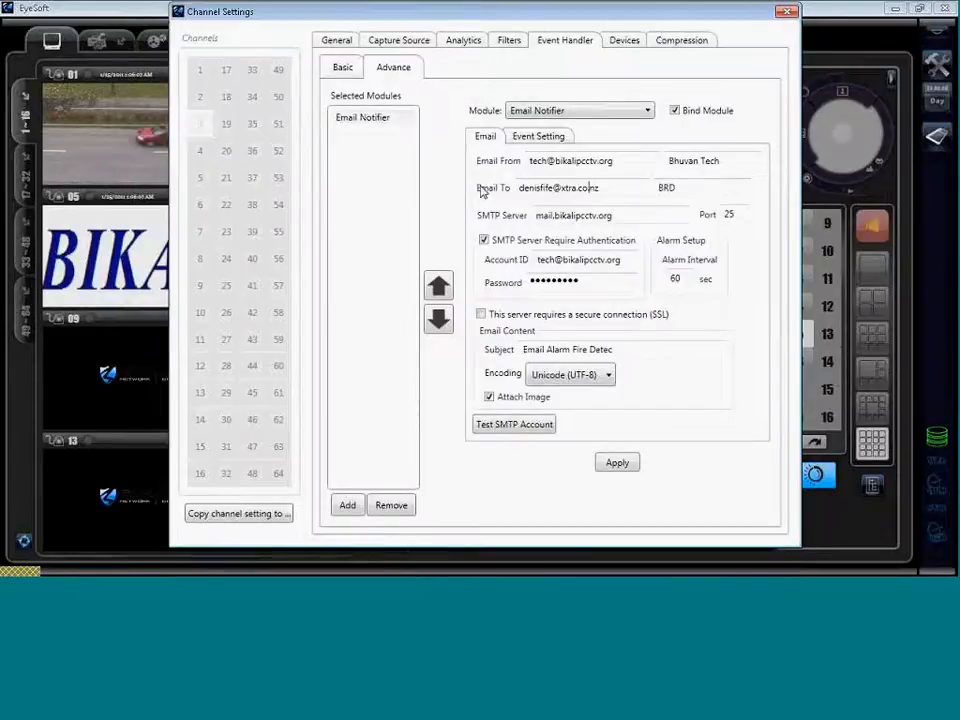
Change the recipient address to a hotmail.com address and enter the recipient's display name.
key("BackSpace")
key("BackSpace")
key("BackSpace")
key("BackSpace")
type("om")
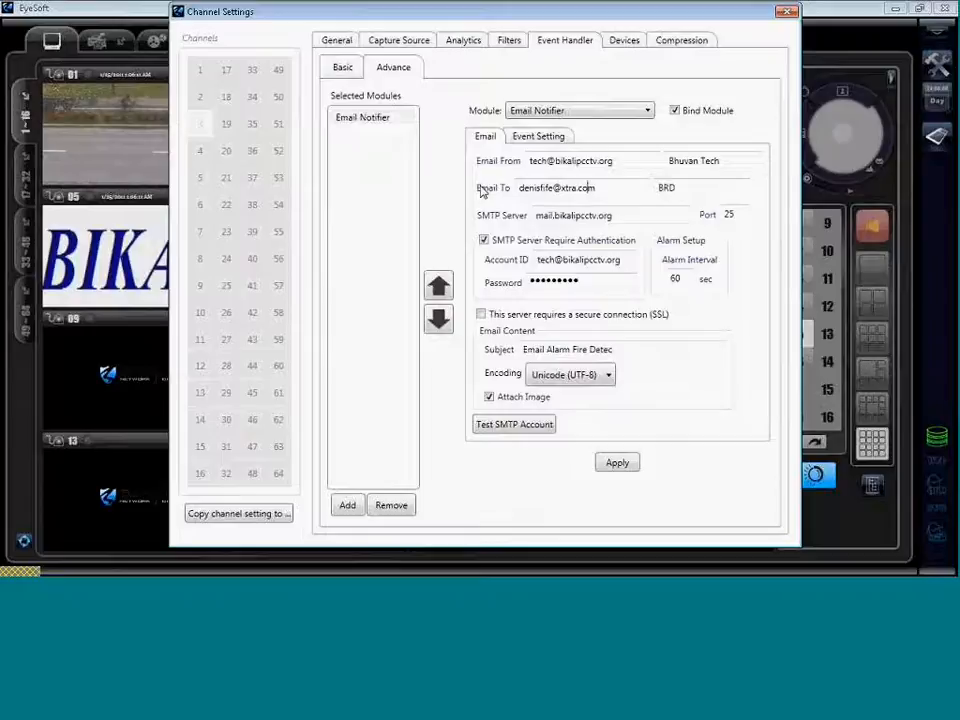
key("Left")
key("Left")
key("Left")
key("shift+Left")
key("shift+Left")
key("shift+Left")
key("shift+Left")
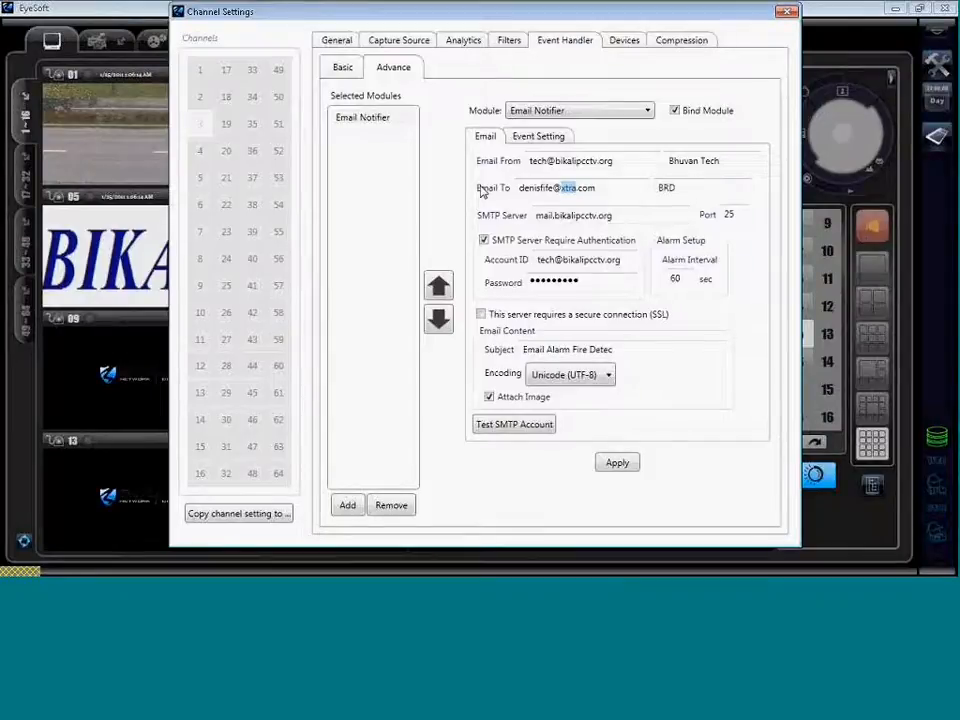
type("hotmail")
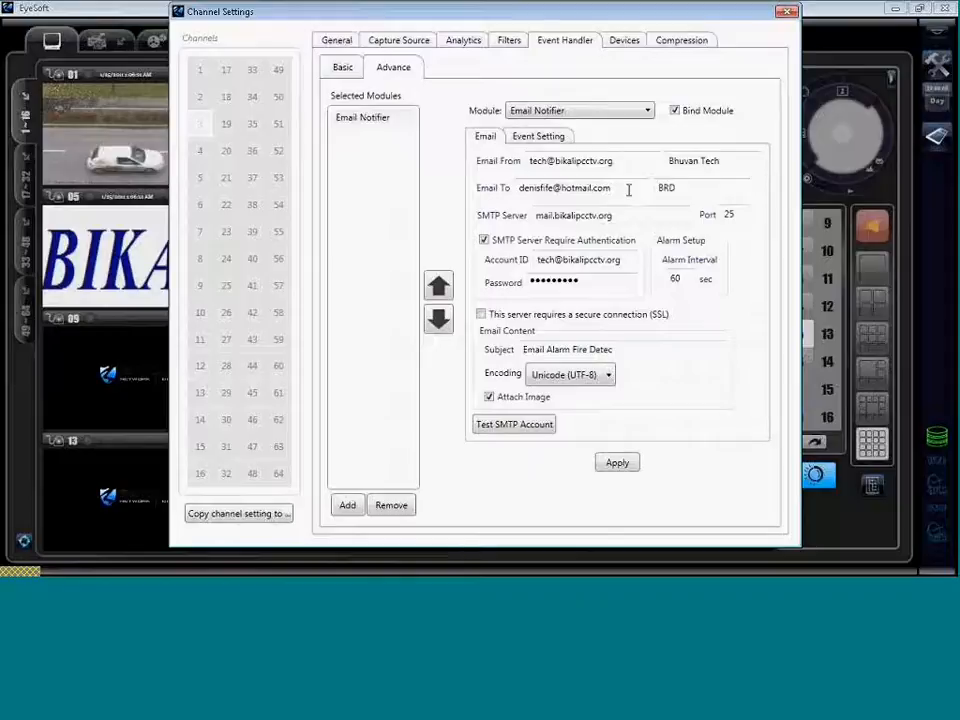
double_click(664, 187)
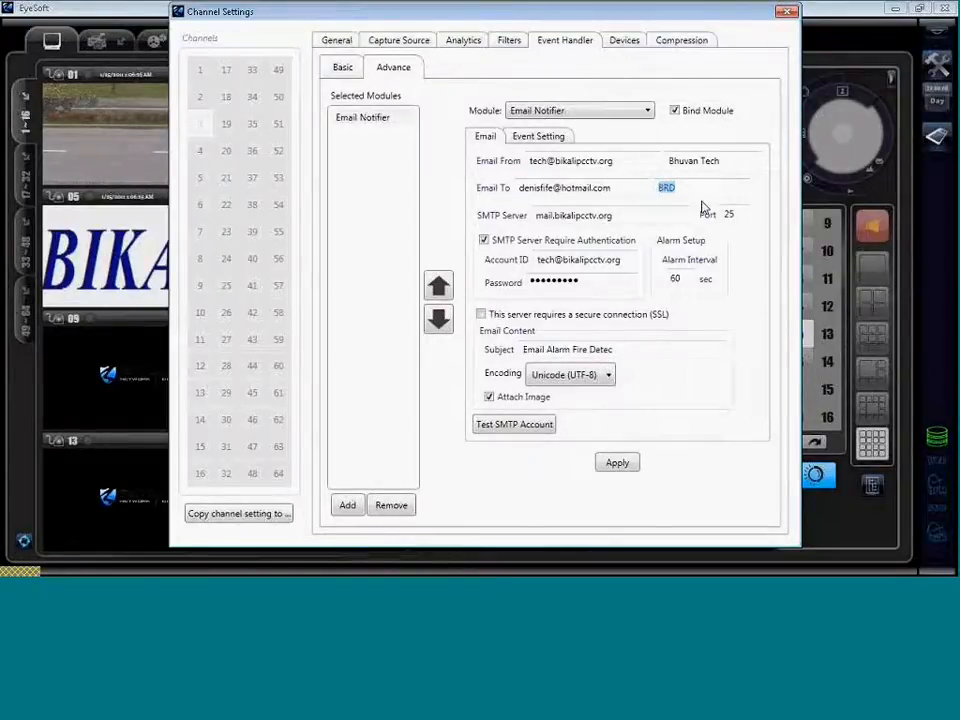
key("BackSpace")
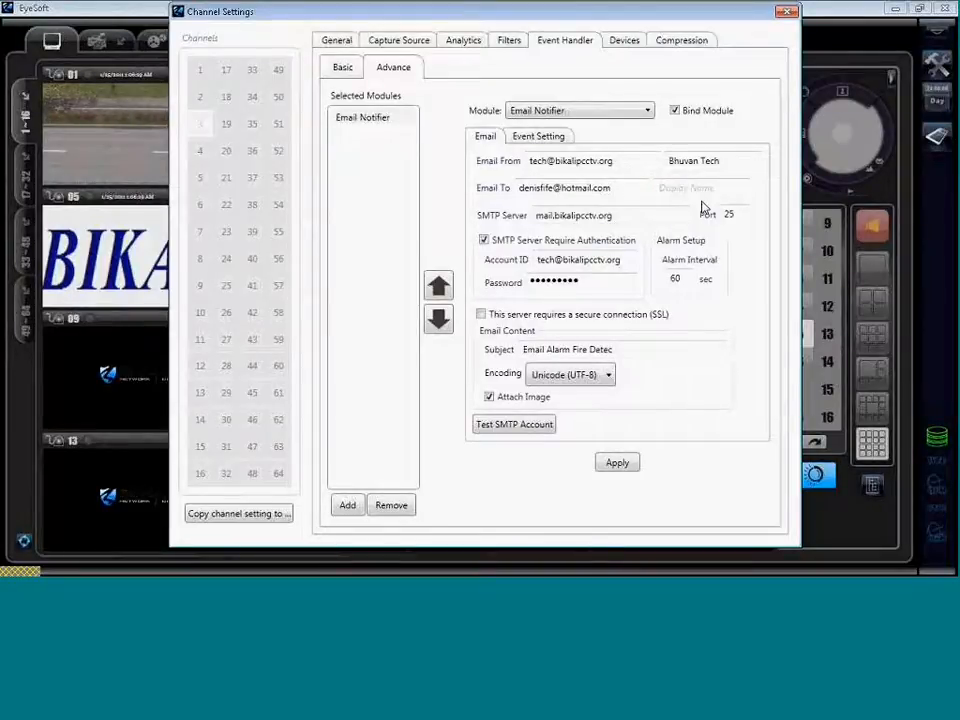
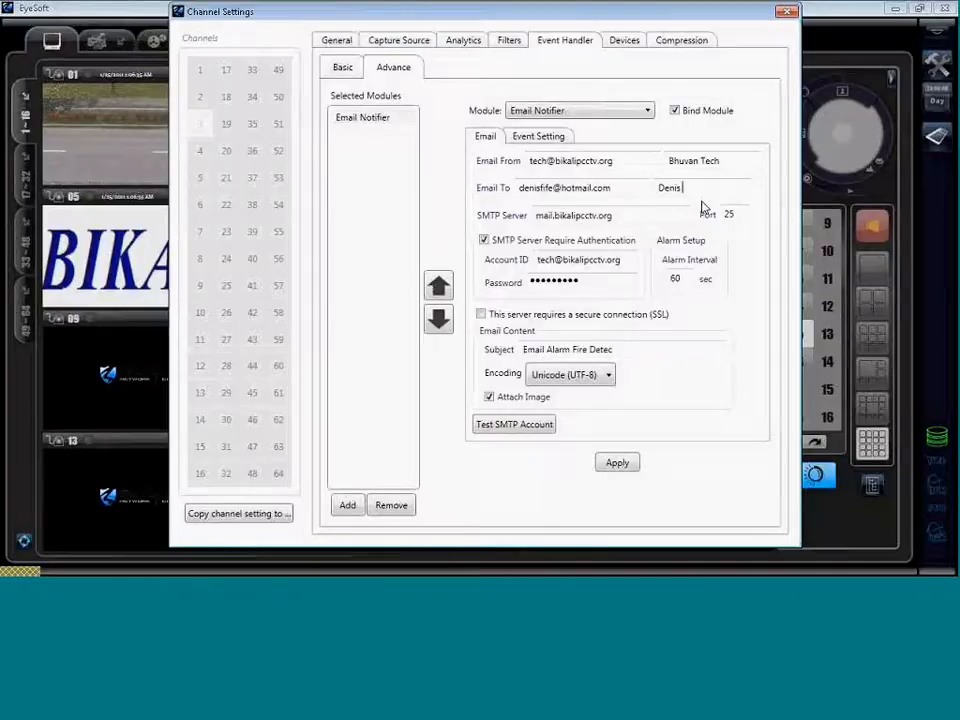
Apply the Email Notifier settings with SMTP port 25, review trigger events, and close Channel Settings.
left_click(517, 339)
left_click(622, 466)
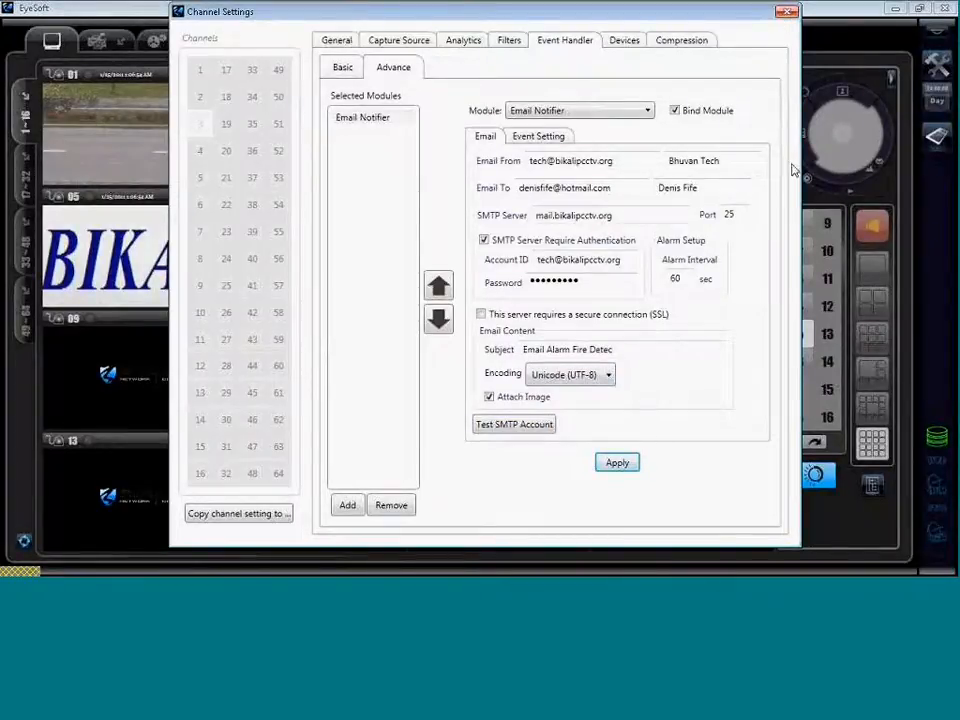
double_click(735, 215)
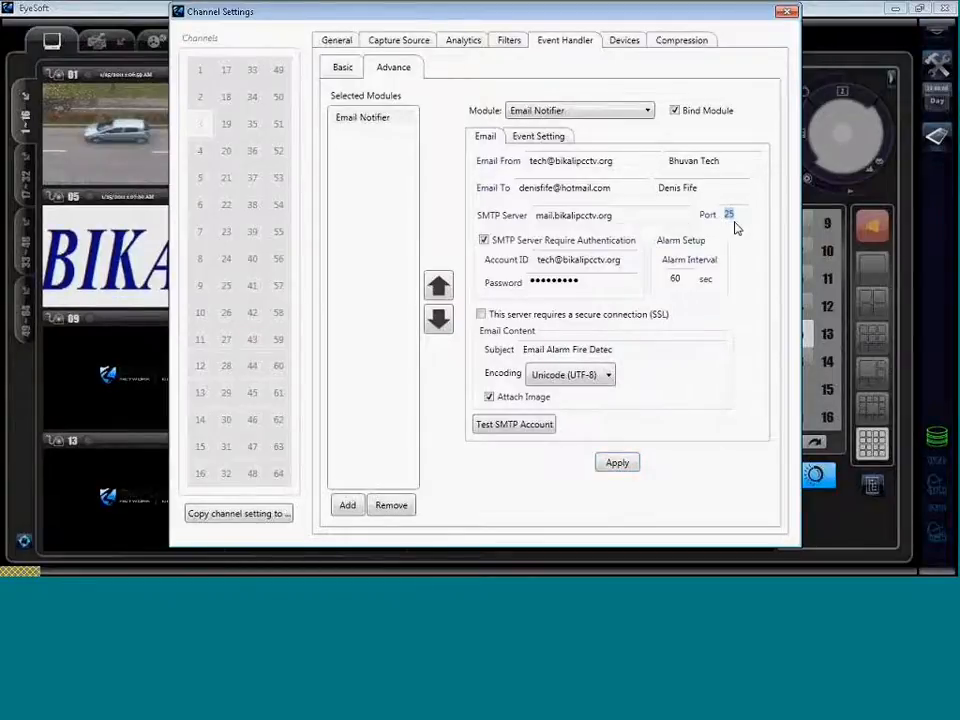
left_click(735, 215)
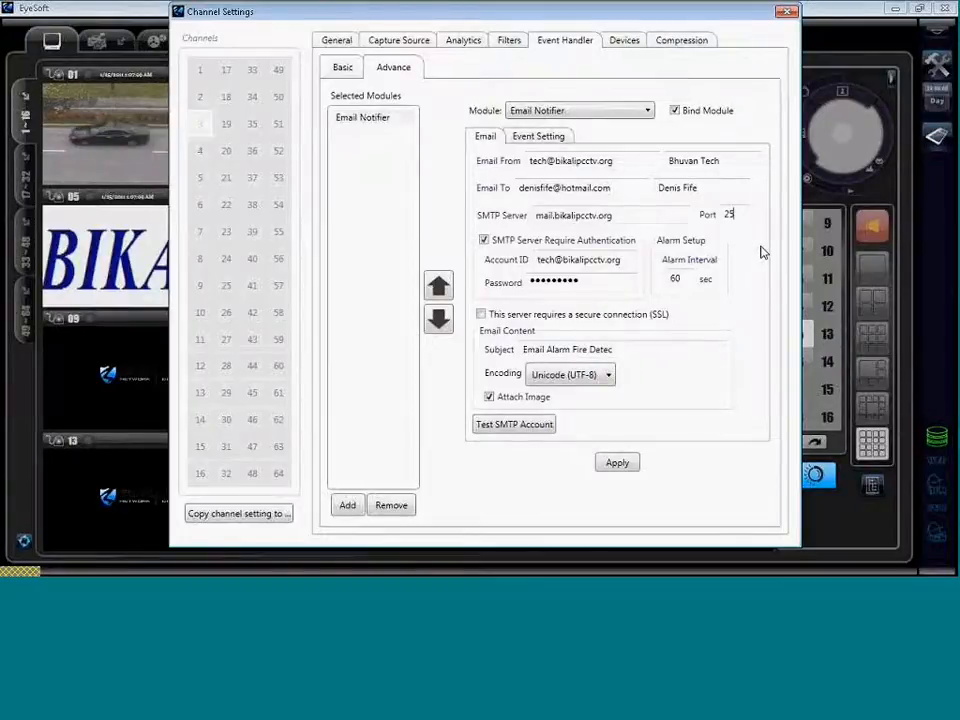
left_click(743, 216)
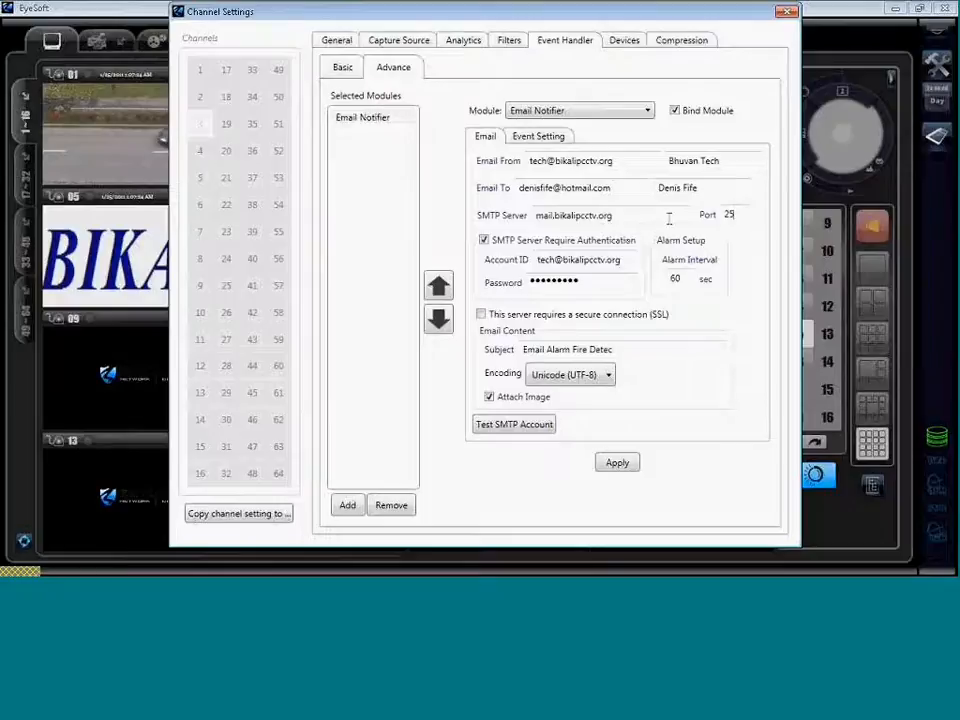
left_click(530, 141)
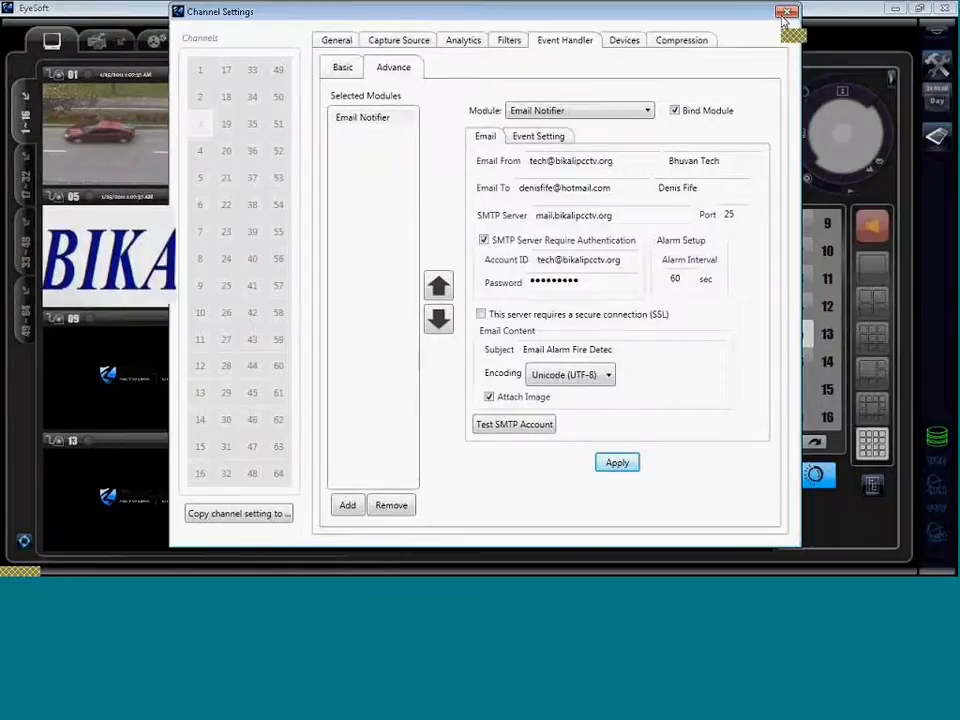
left_click(786, 13)
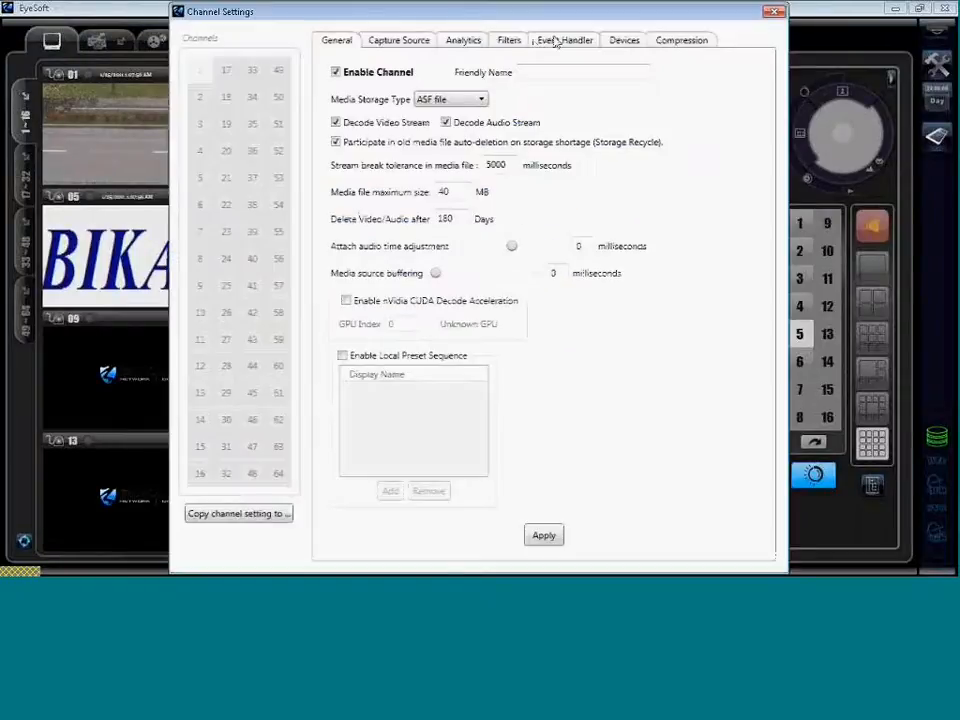
Open the Event Handler settings and switch to channel 3.
left_click(556, 40)
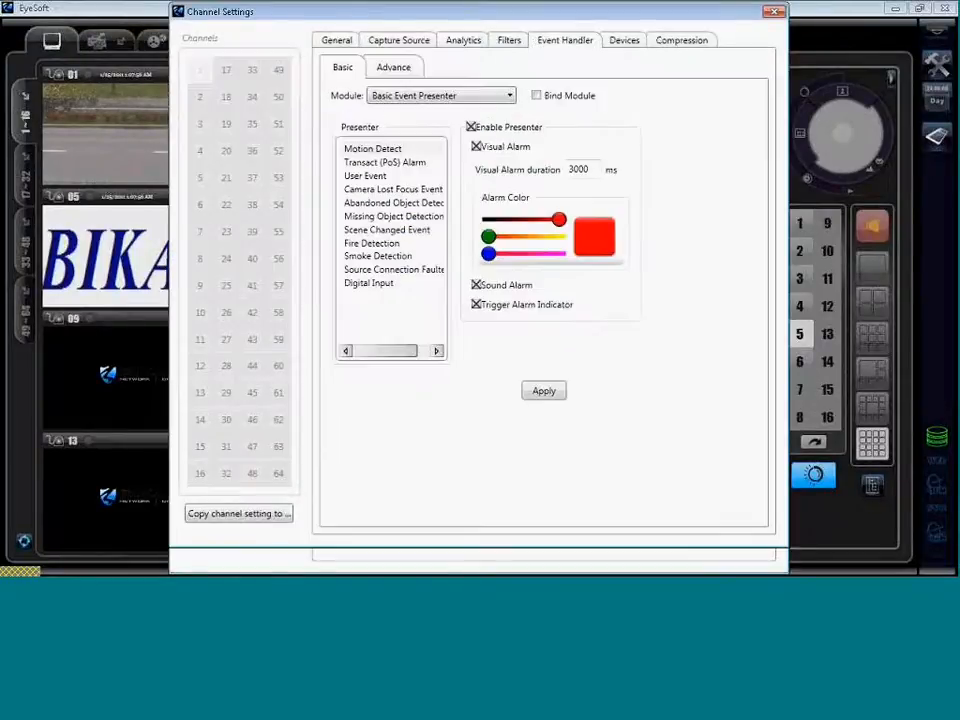
left_click(400, 68)
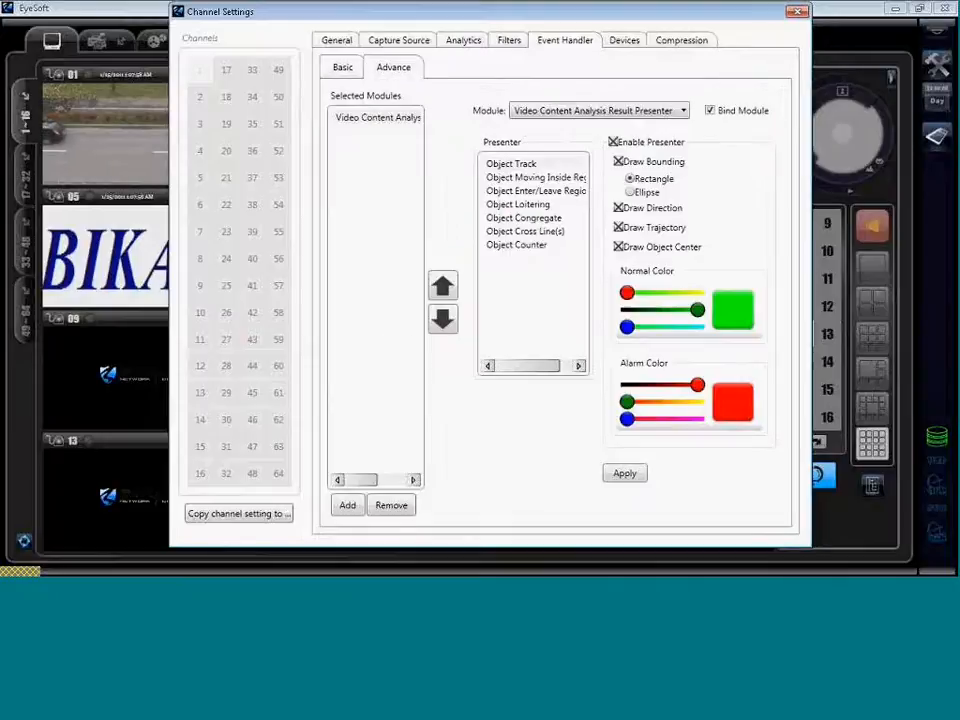
left_click(343, 68)
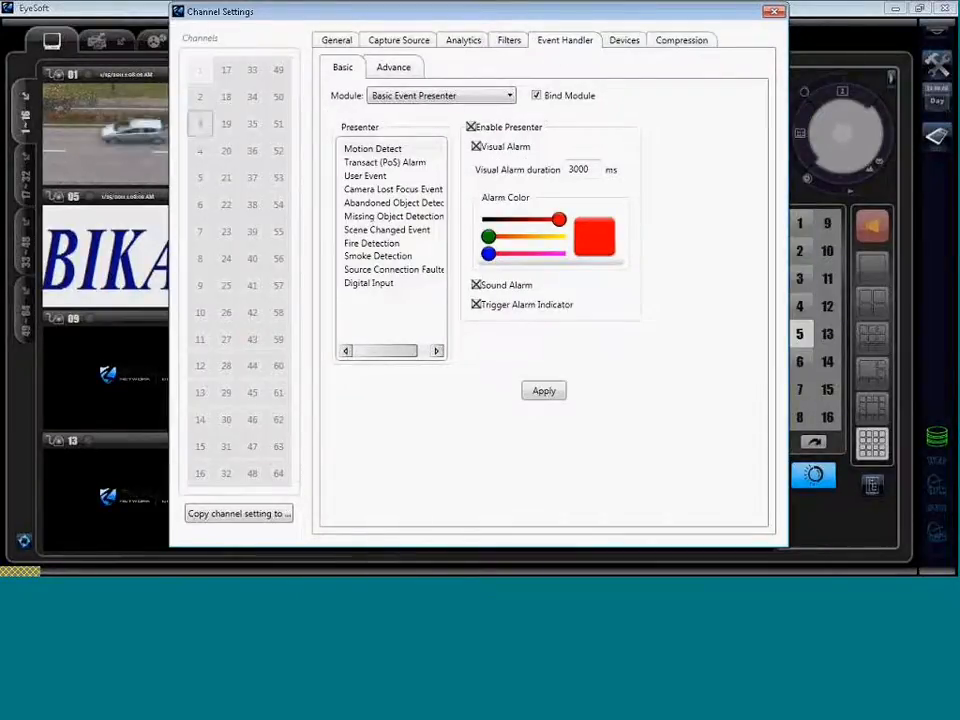
left_click(201, 126)
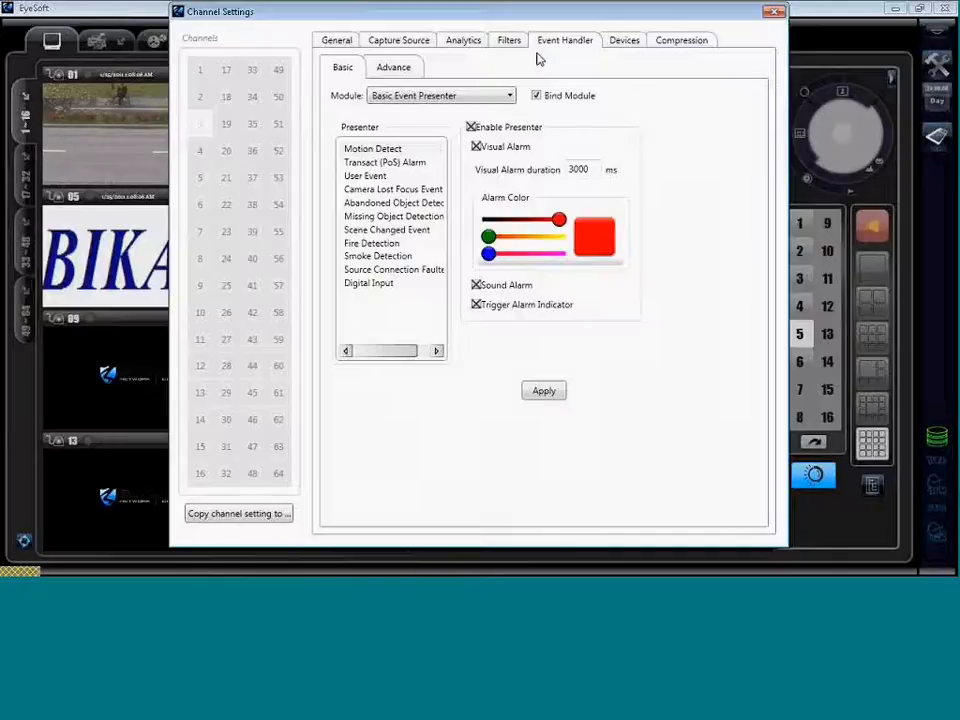
Set channel 3's Email Notifier to react to Fire Detection events.
left_click(394, 67)
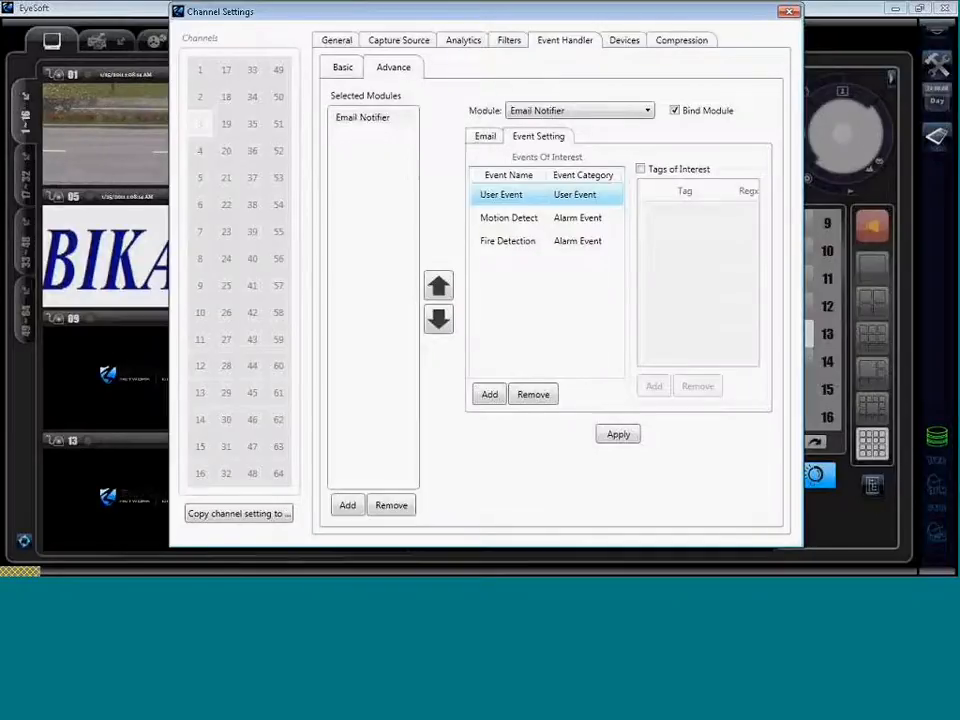
left_click(346, 69)
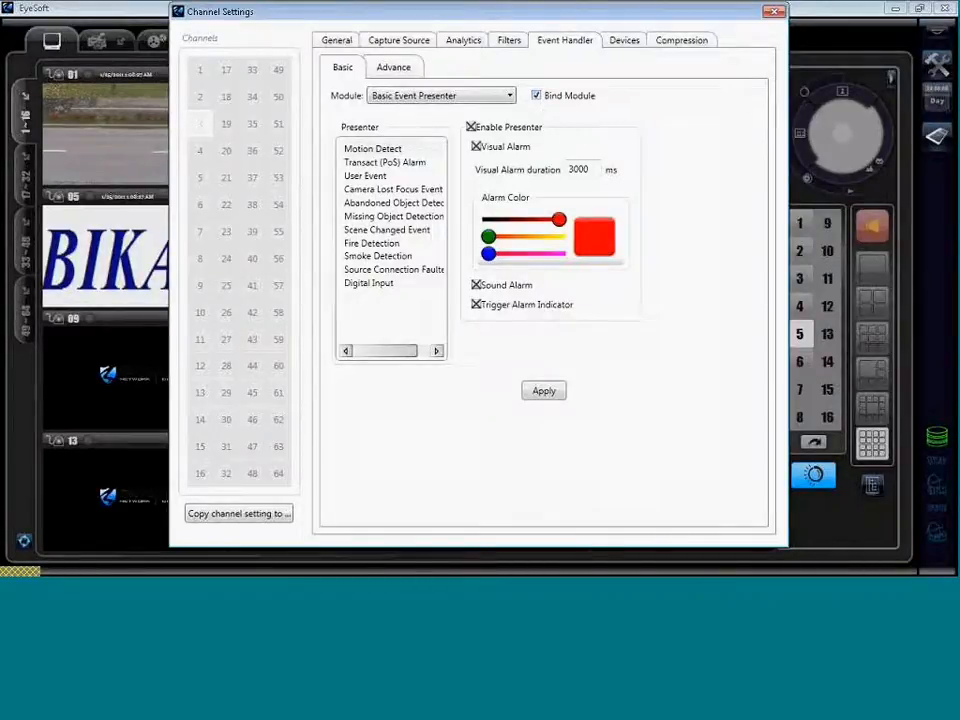
left_click(400, 71)
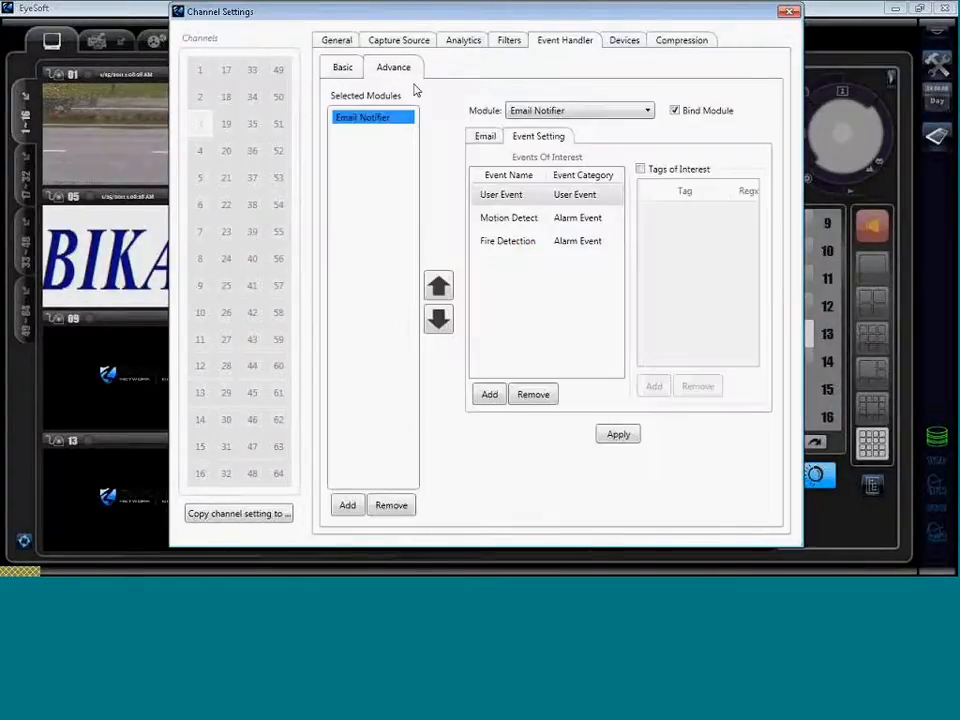
left_click(505, 243)
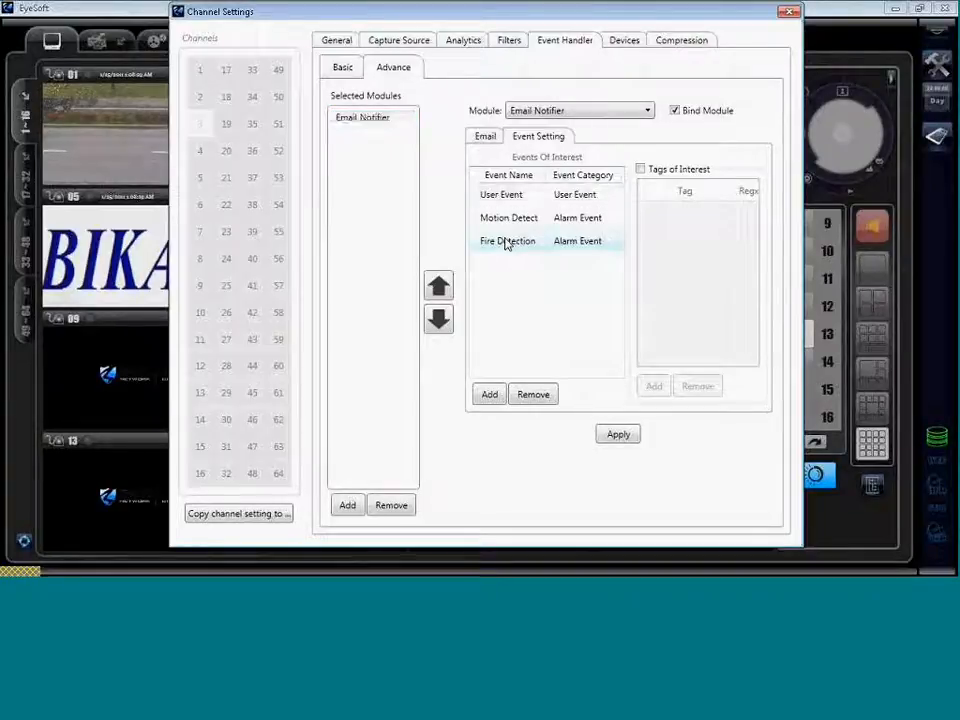
left_click(486, 136)
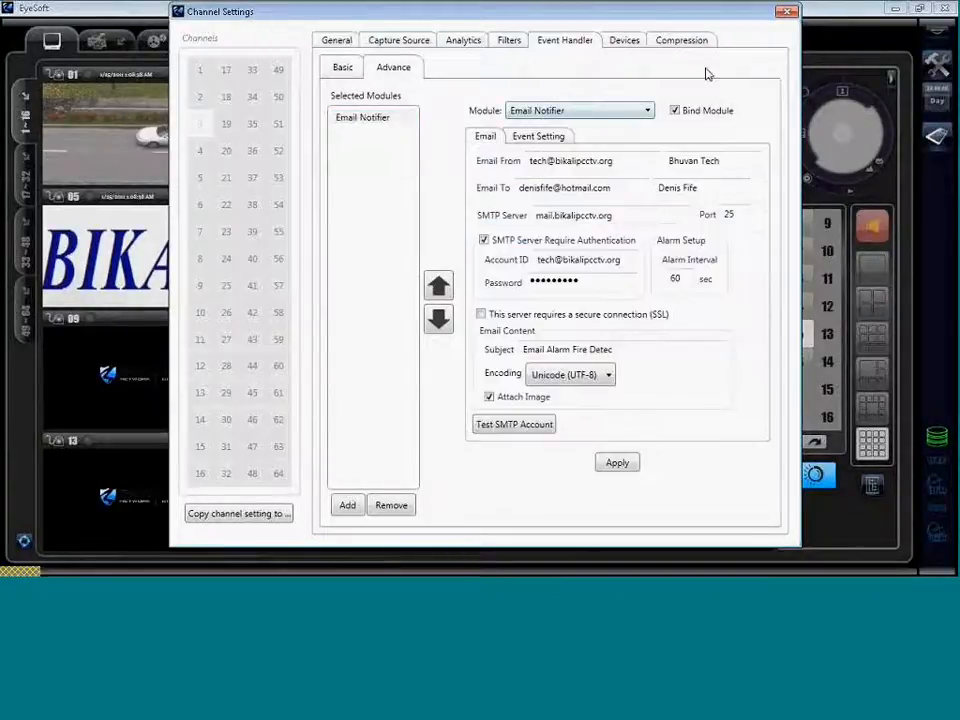
Close the settings dialogs and restart channel 03's stream so its fire footage raises an alarm.
left_click(788, 13)
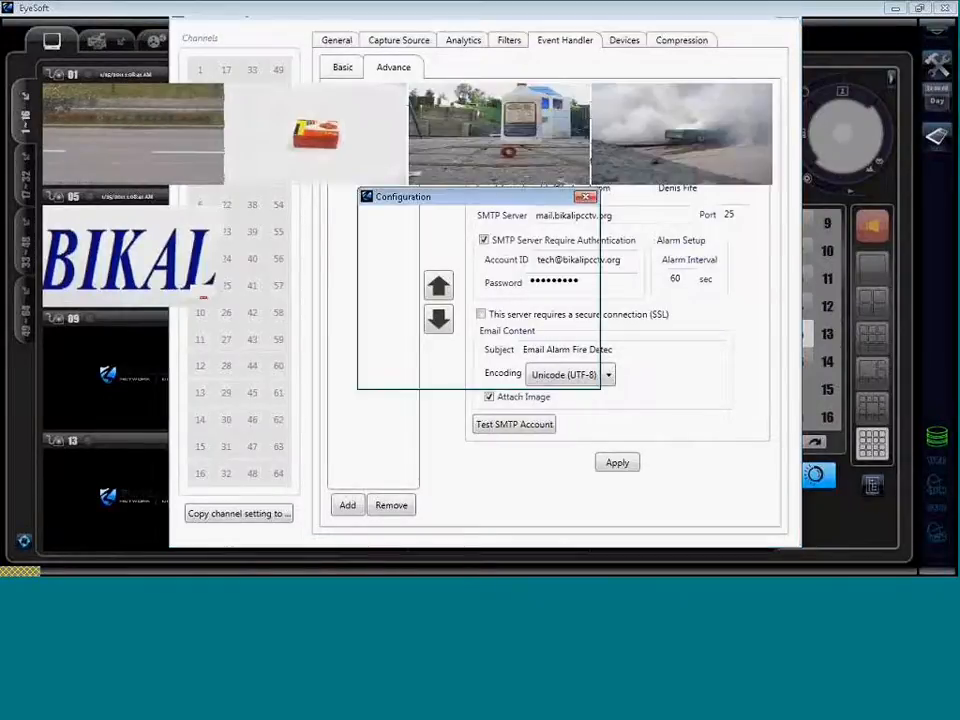
left_click(585, 195)
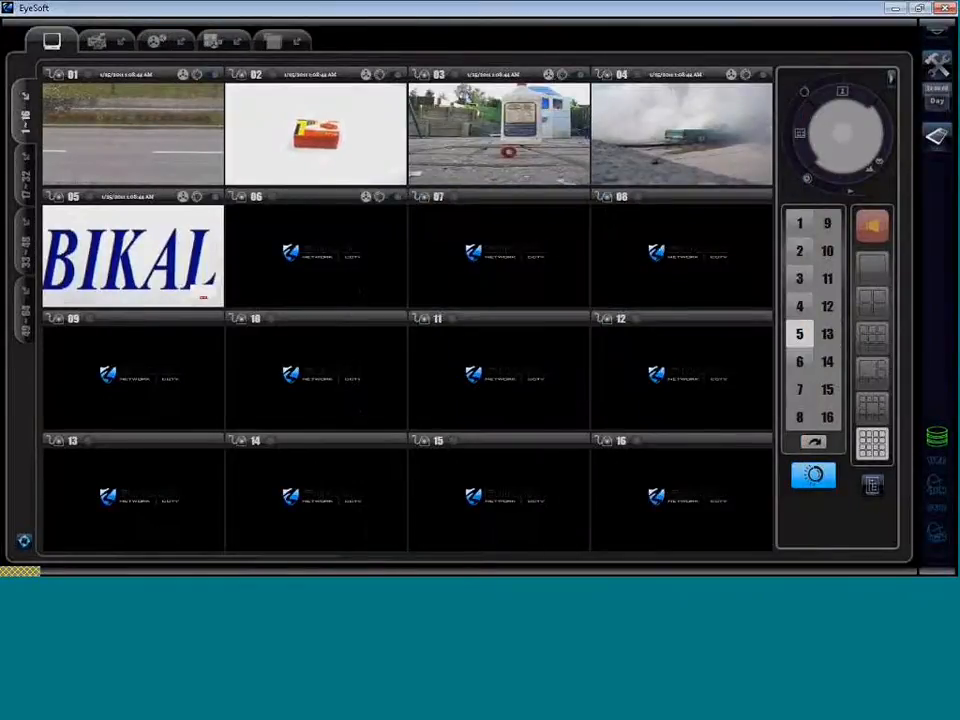
left_click(579, 77)
left_click(579, 77)
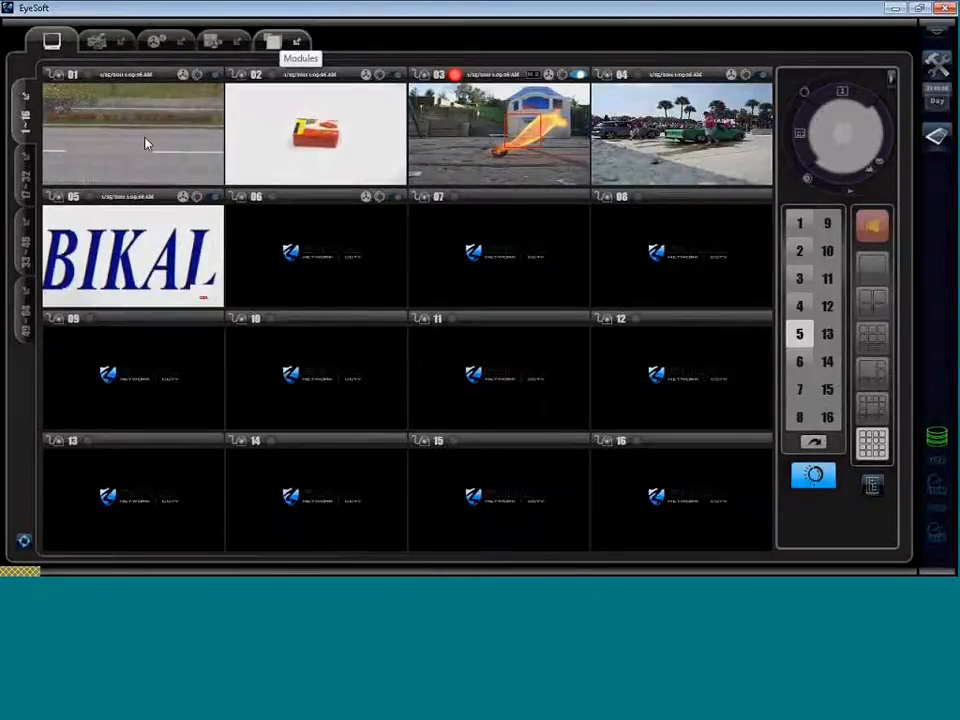
left_click(280, 41)
Find channel 03's New Recording entry in the Log Viewer, then return to Live View.
scroll(454, 356, "down", 3)
scroll(454, 354, "down", 2)
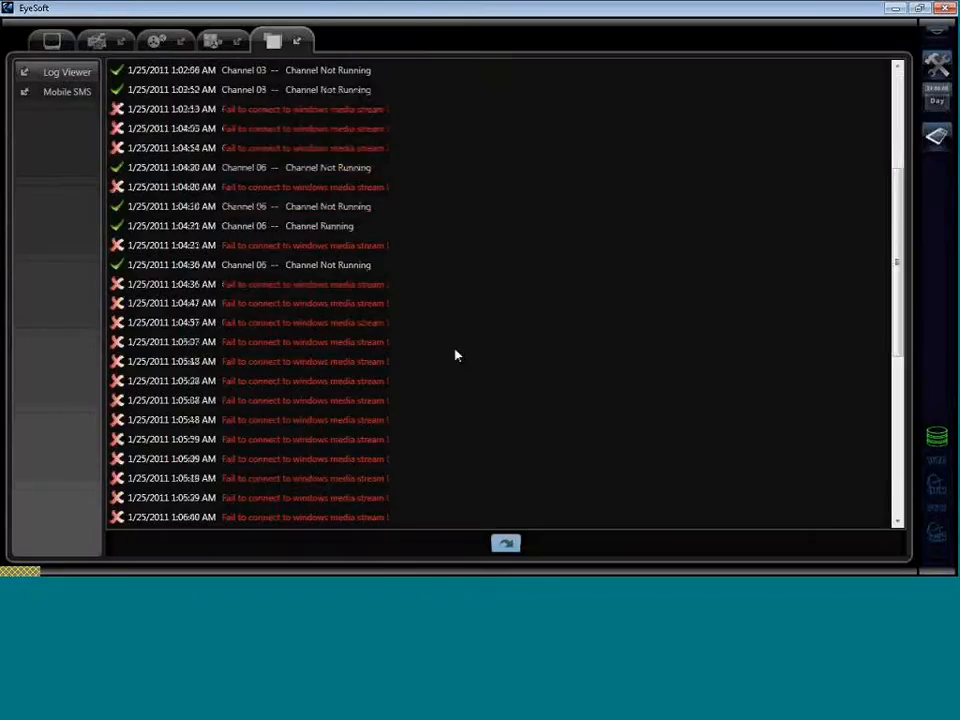
left_click(66, 92)
left_click(73, 70)
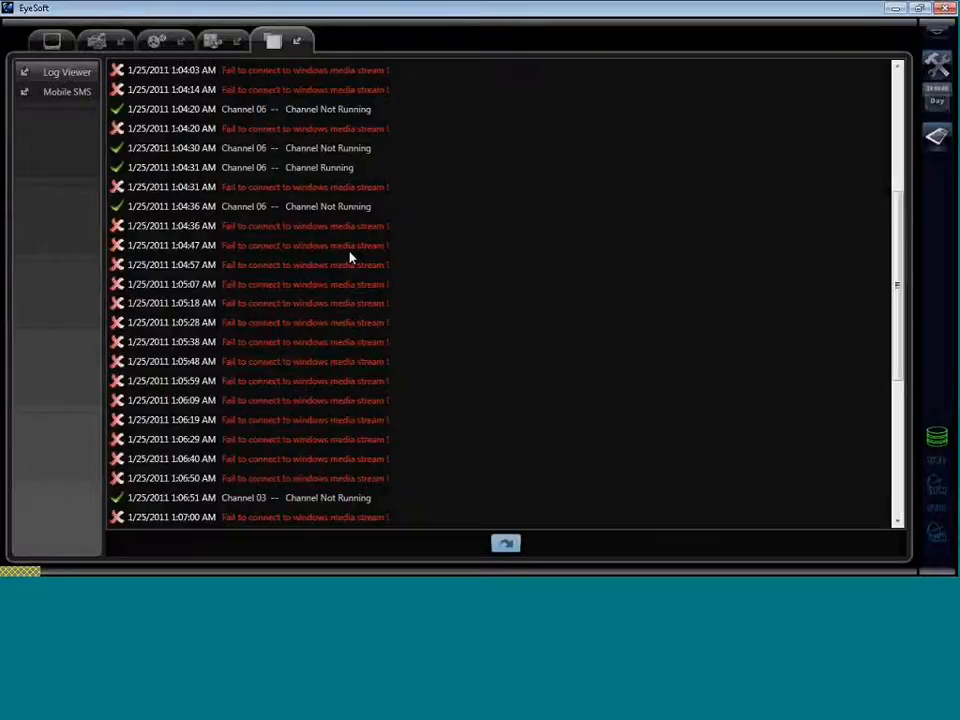
scroll(466, 352, "down", 5)
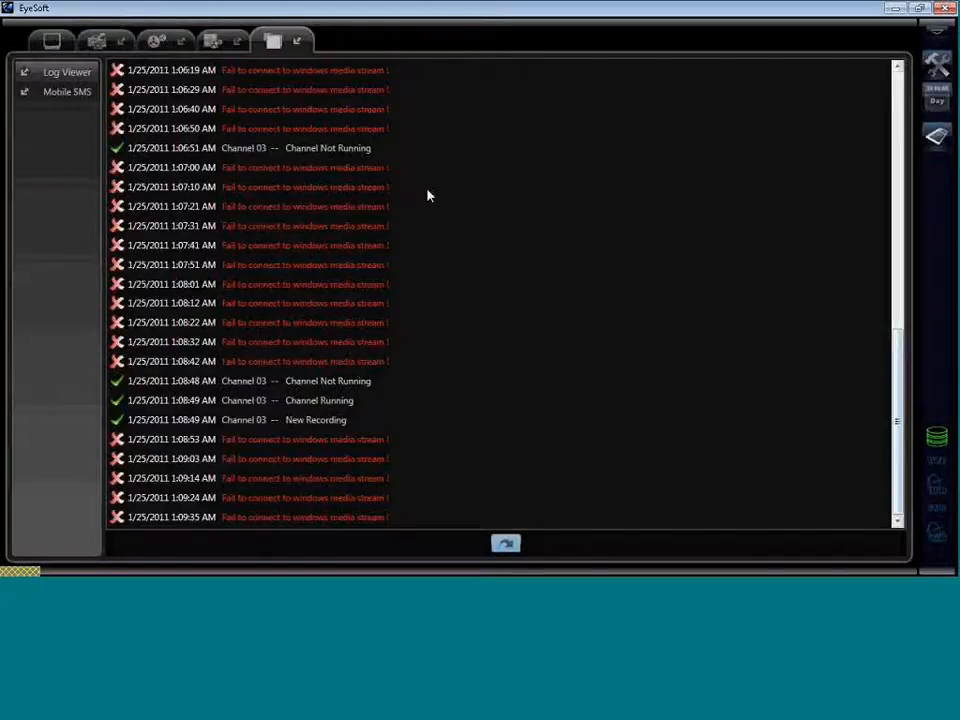
left_click(51, 40)
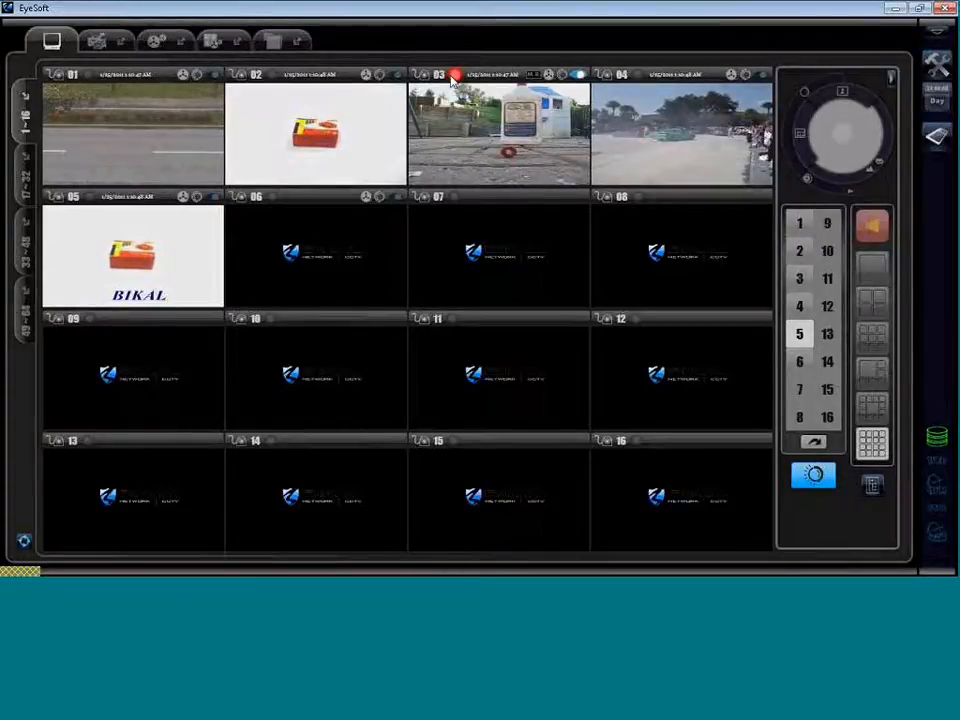
left_click(273, 40)
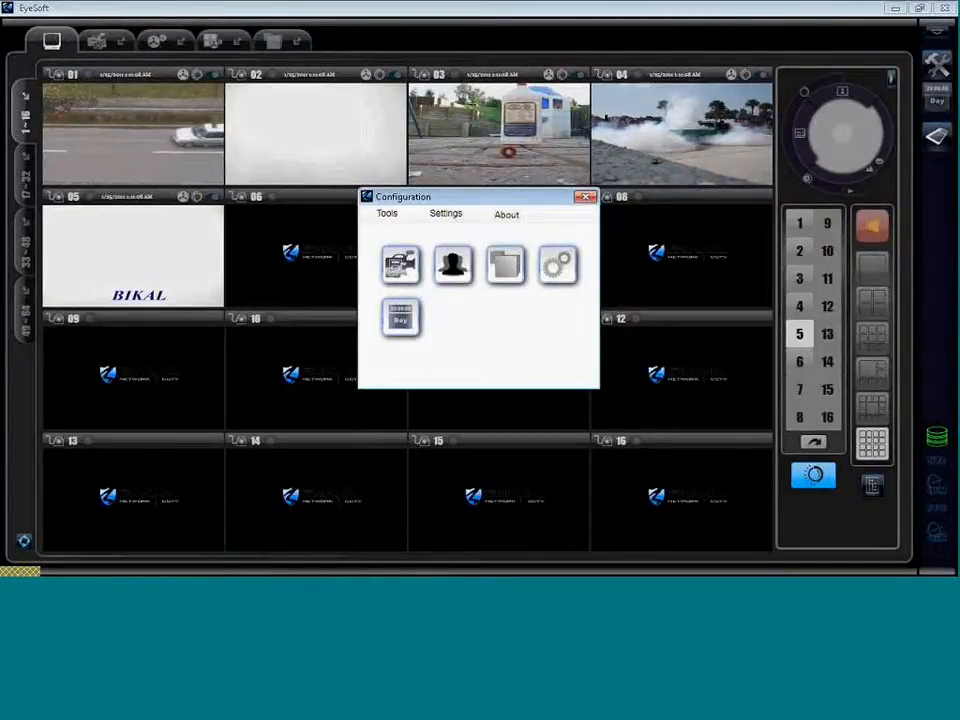
left_click(403, 276)
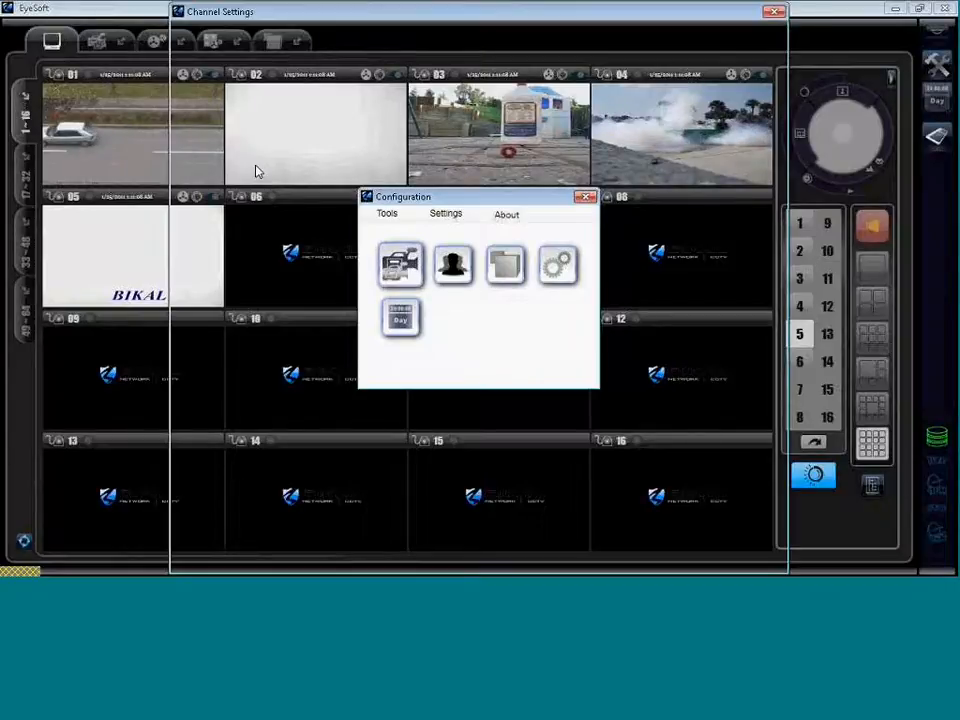